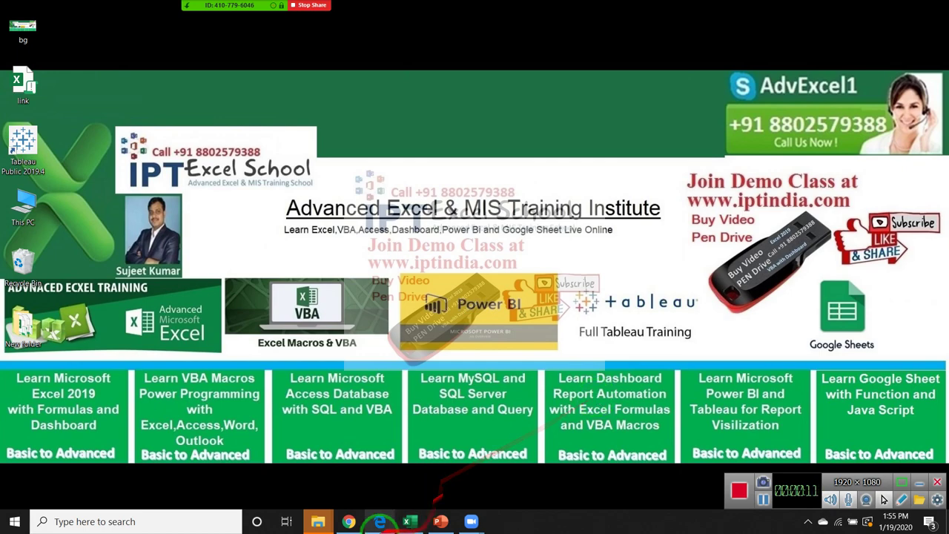
- Bring Chrome forward and load Google Drive in a new tab from the address bar
{"action": "left_click", "coordinate": [350, 521]}
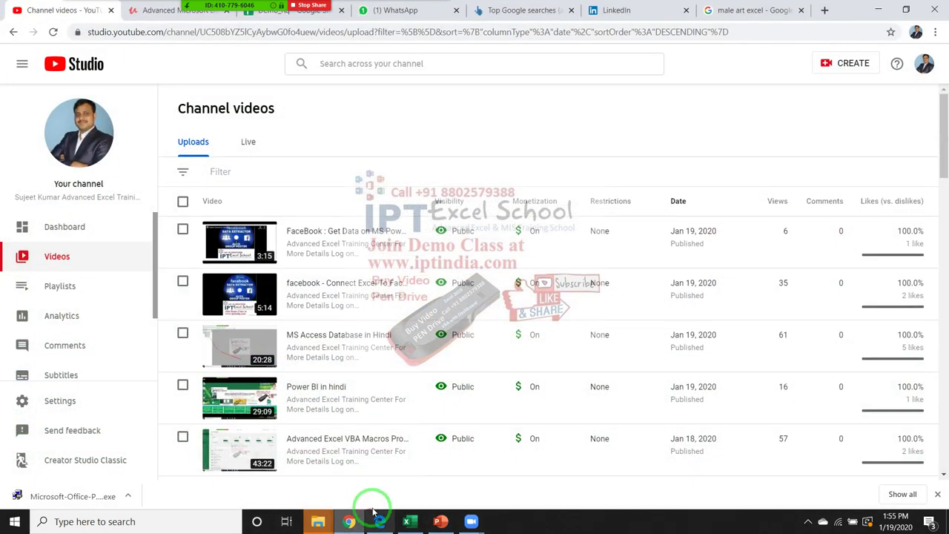
{"action": "left_click", "coordinate": [825, 12]}
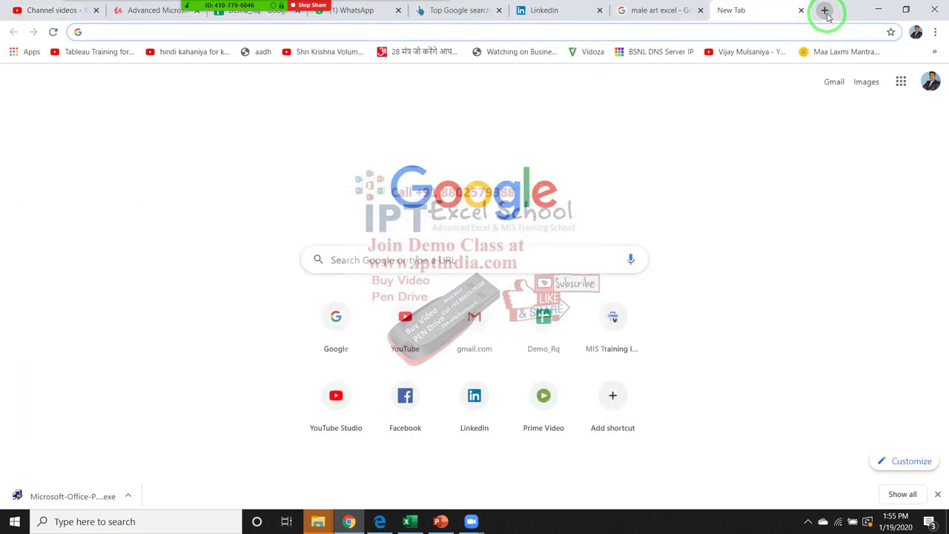
{"action": "type", "text": "d"}
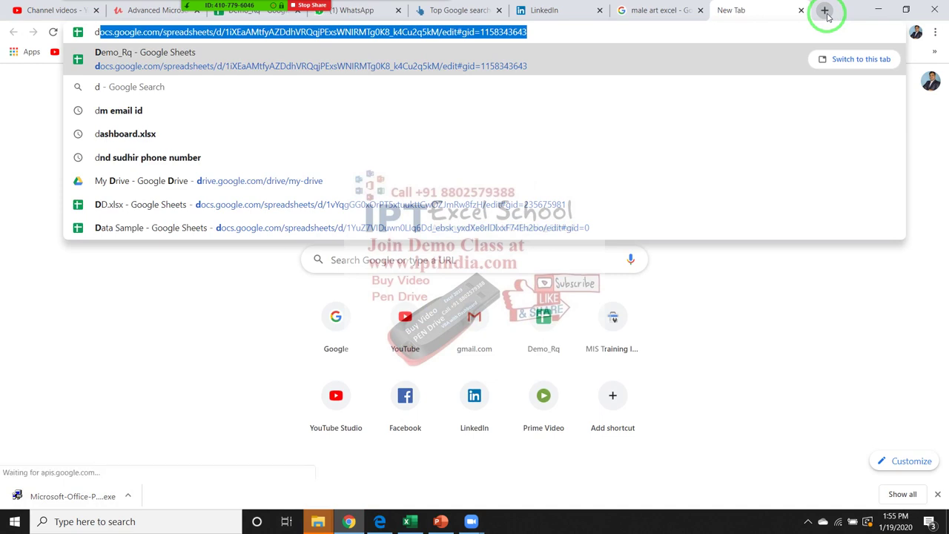
{"action": "type", "text": "ri"}
{"action": "key", "text": "Return"}
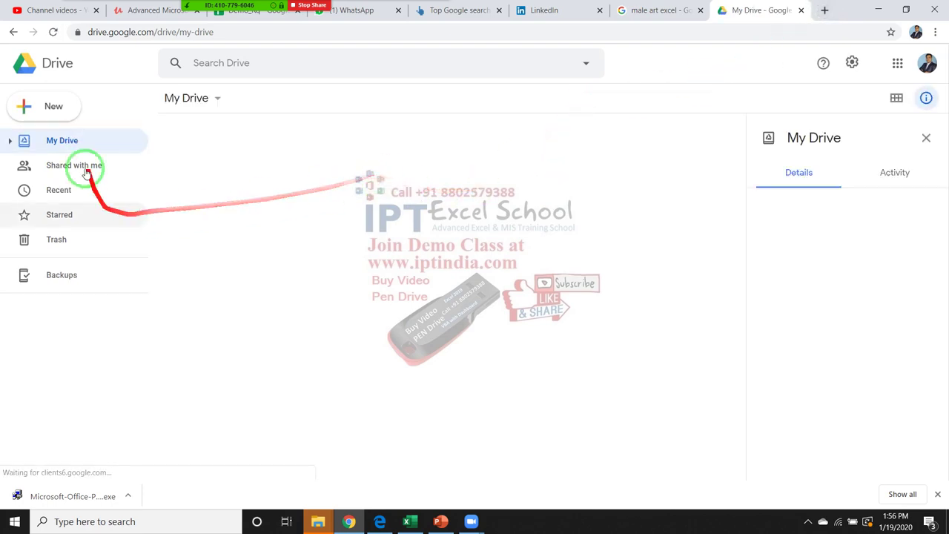
- Open DD.xlsx from Drive's Quick Access with Google Sheets
{"action": "left_click", "coordinate": [59, 110]}
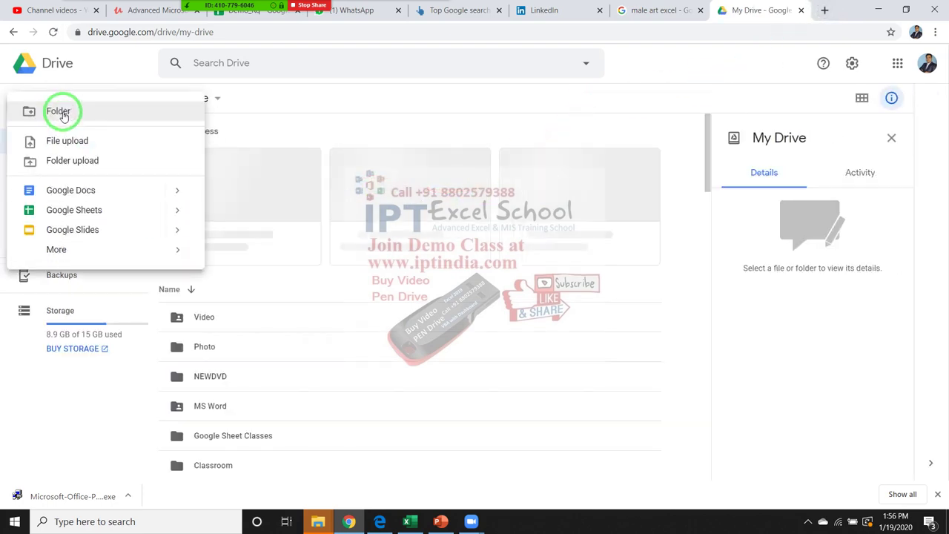
{"action": "left_click", "coordinate": [412, 202]}
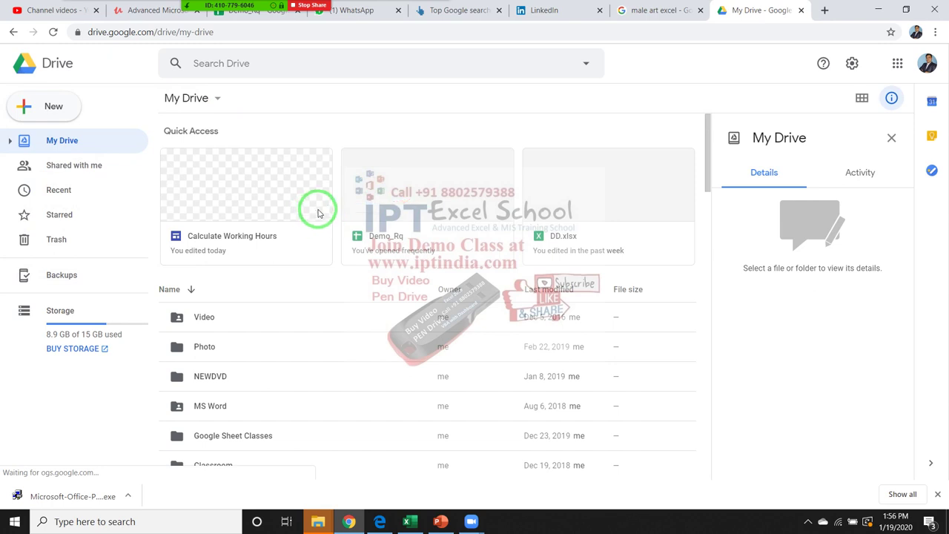
{"action": "double_click", "coordinate": [589, 206]}
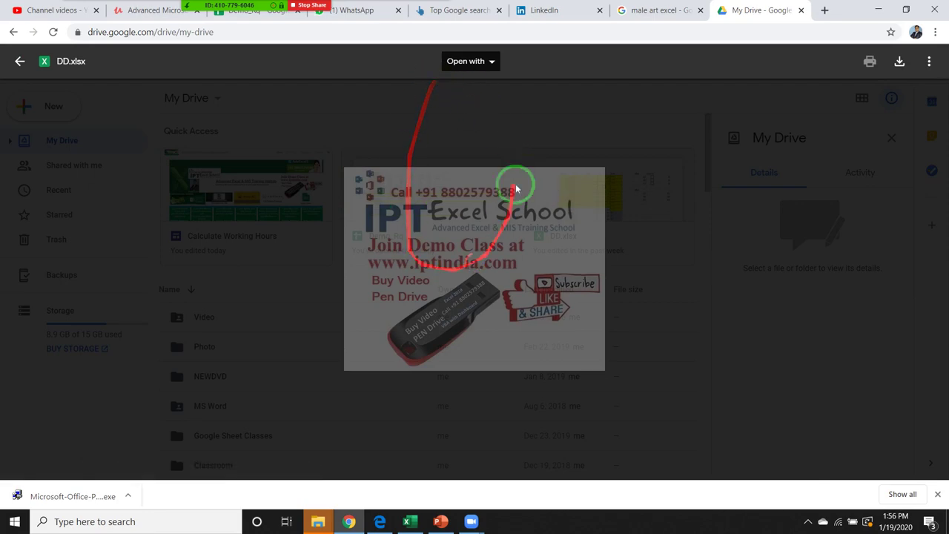
{"action": "left_click", "coordinate": [491, 67]}
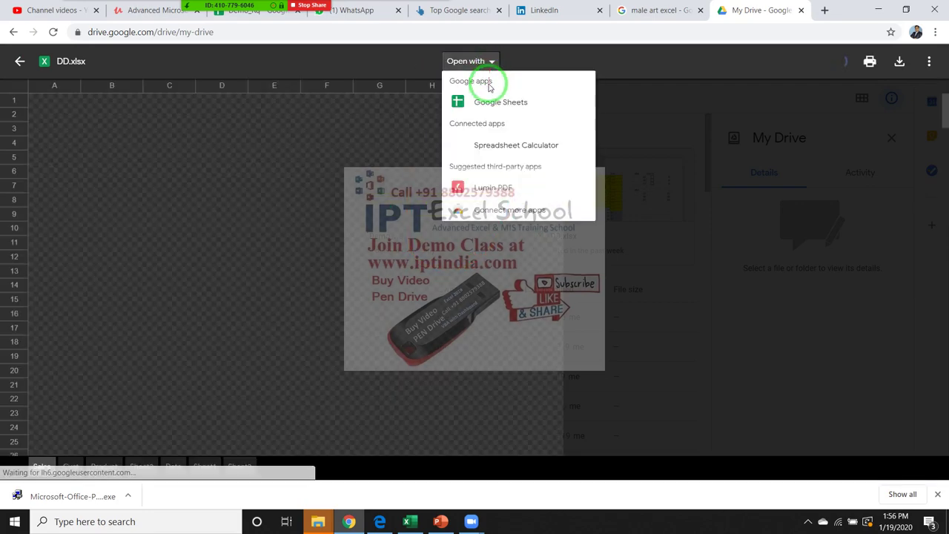
{"action": "left_click", "coordinate": [488, 99]}
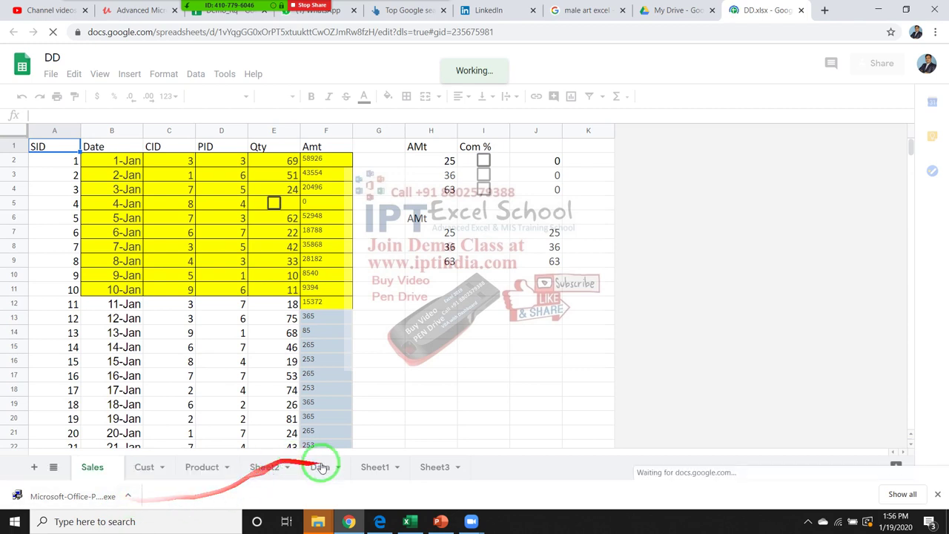
- Delete all old data in B1:J17 on Sheet3, leaving it blank
{"action": "left_click", "coordinate": [445, 469]}
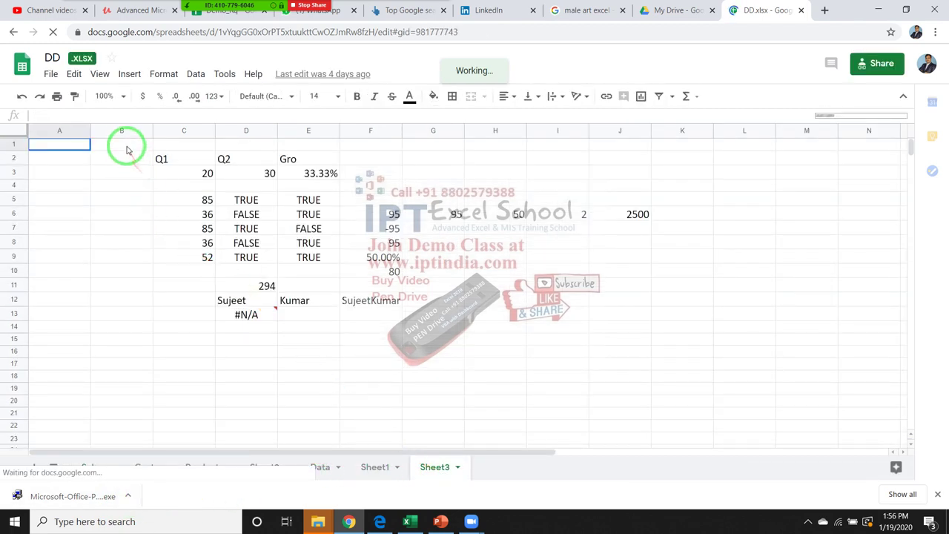
{"action": "mouse_move", "coordinate": [122, 144]}
{"action": "left_mouse_down"}
{"action": "mouse_move", "coordinate": [601, 360]}
{"action": "mouse_move", "coordinate": [642, 363]}
{"action": "left_mouse_up"}
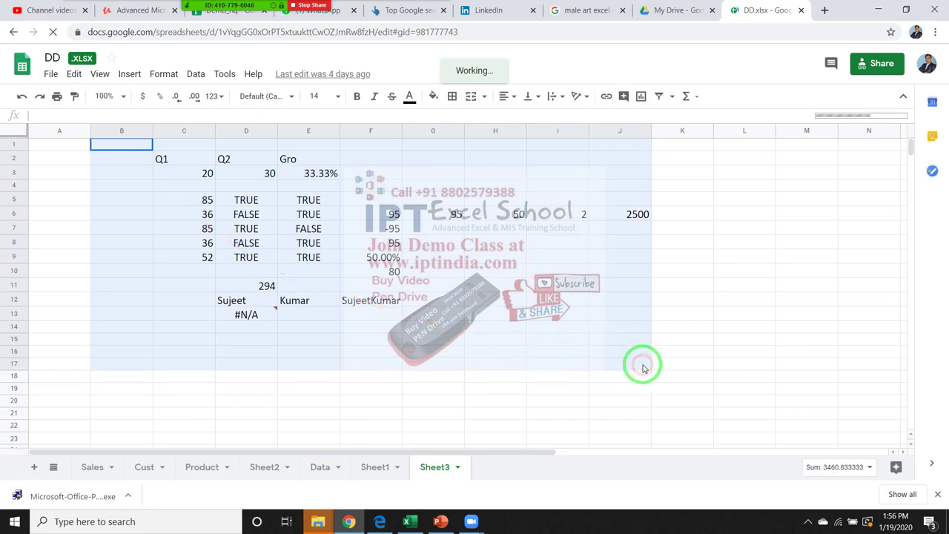
{"action": "key", "text": "Delete"}
{"action": "left_click", "coordinate": [248, 244]}
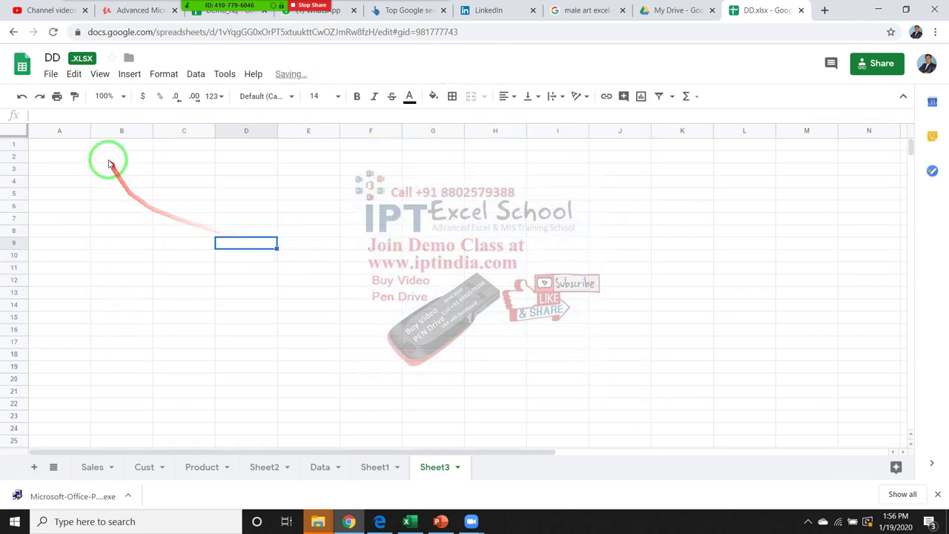
{"action": "left_click", "coordinate": [127, 74]}
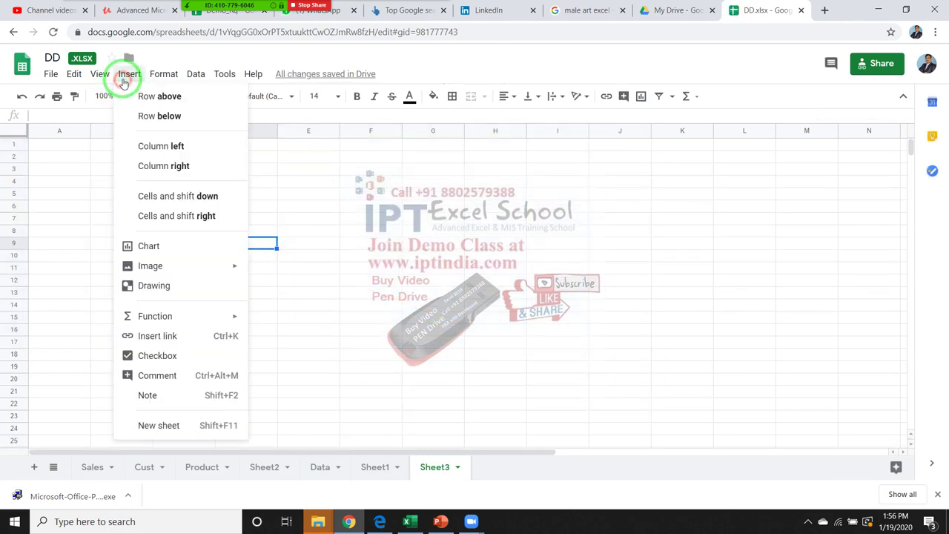
{"action": "left_click", "coordinate": [178, 325]}
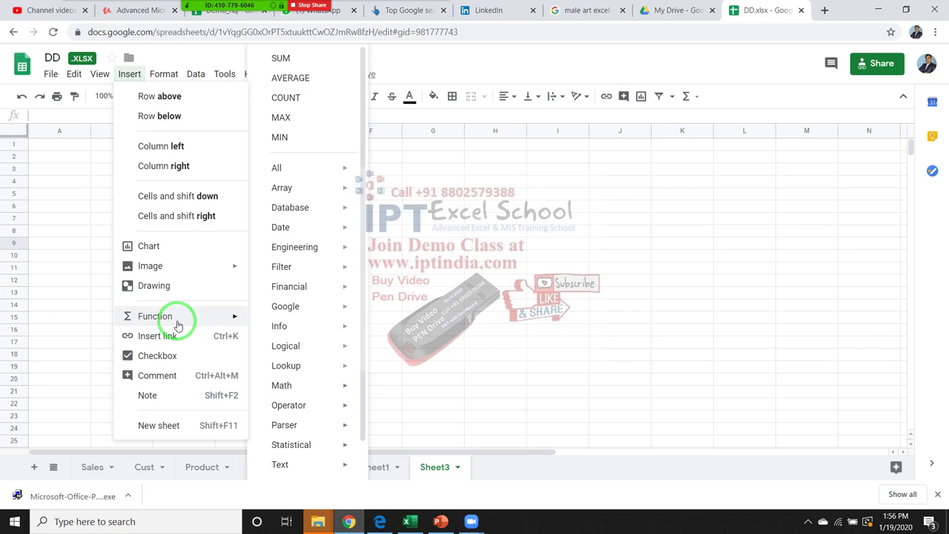
{"action": "left_click", "coordinate": [211, 267]}
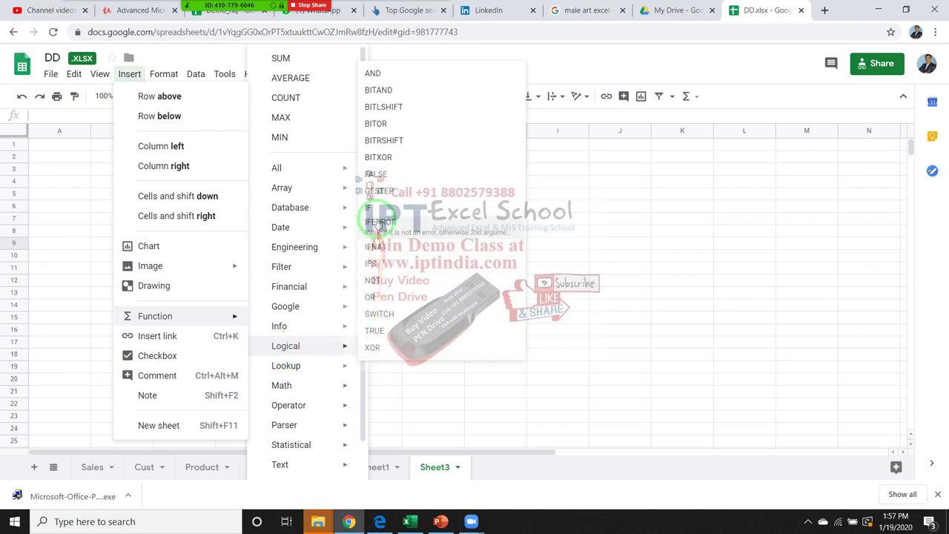
{"action": "mouse_move", "coordinate": [285, 346]}
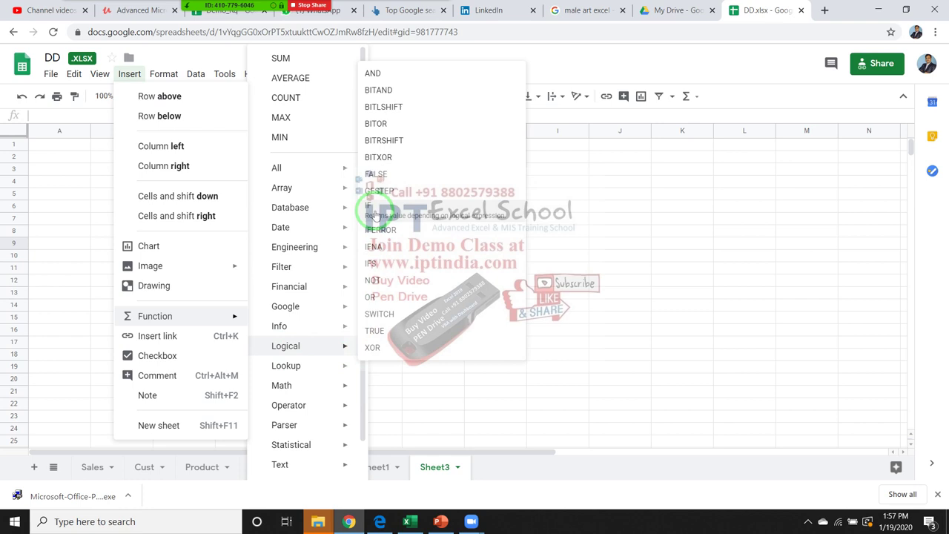
{"action": "left_click", "coordinate": [549, 216]}
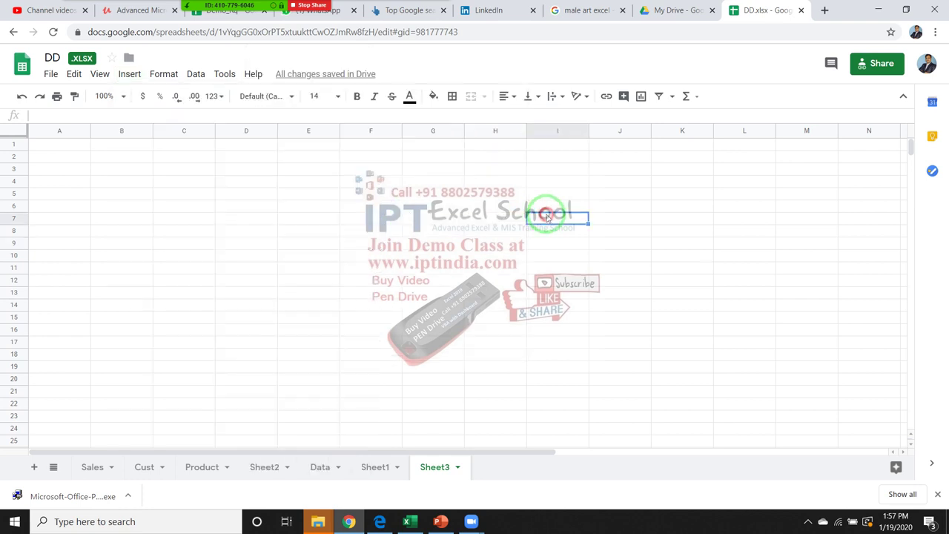
- Enter the headers ID in A1 and Name in B1, discarding an unfinished C1 header
{"action": "left_click", "coordinate": [79, 149]}
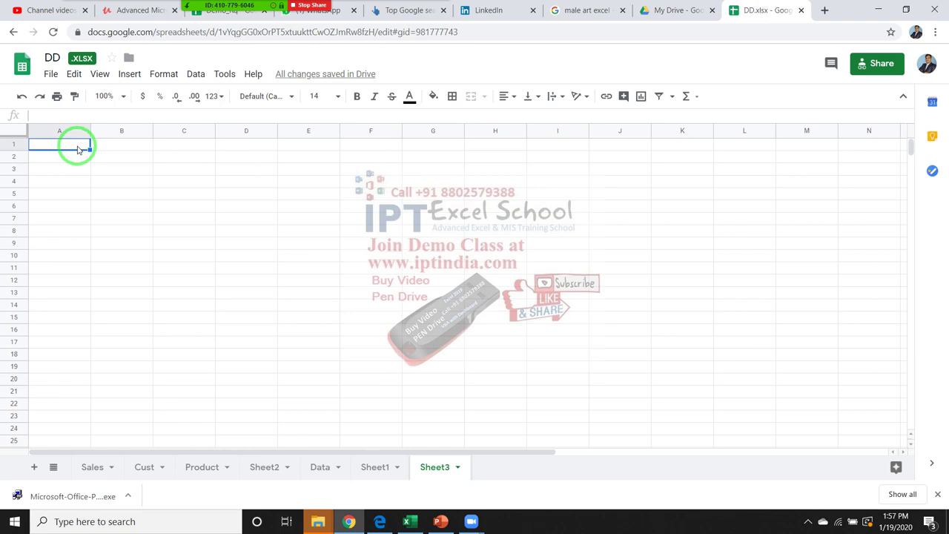
{"action": "type", "text": "ID"}
{"action": "key", "text": "Tab"}
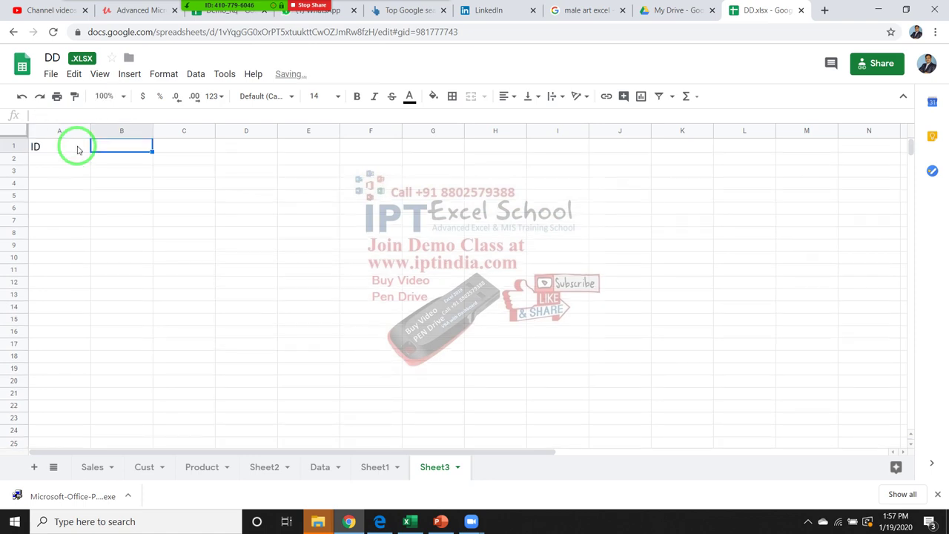
{"action": "type", "text": "Na"}
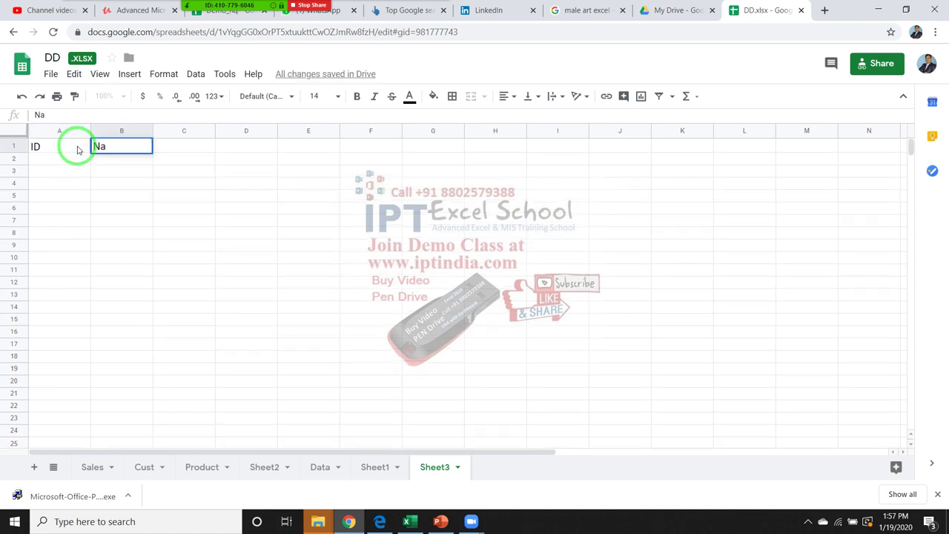
{"action": "type", "text": "me"}
{"action": "key", "text": "Tab"}
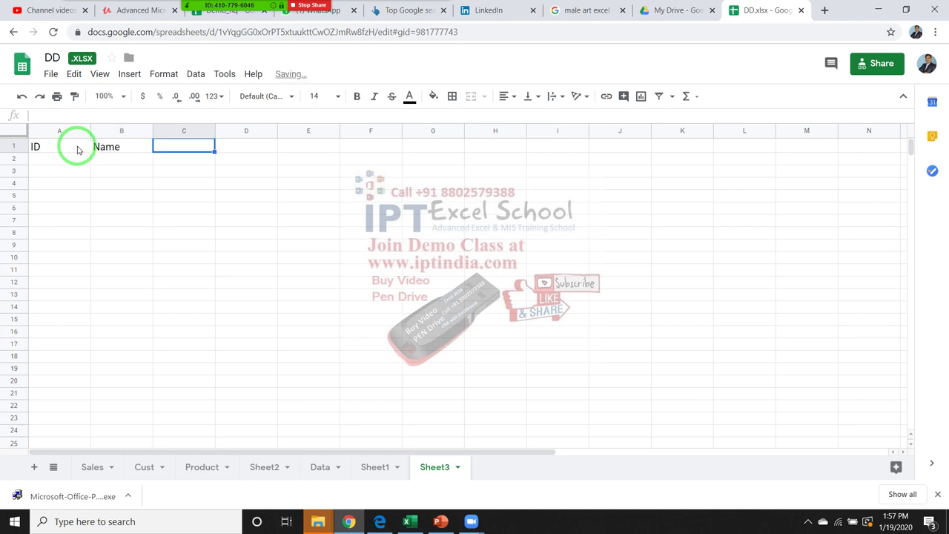
{"action": "type", "text": "Adre"}
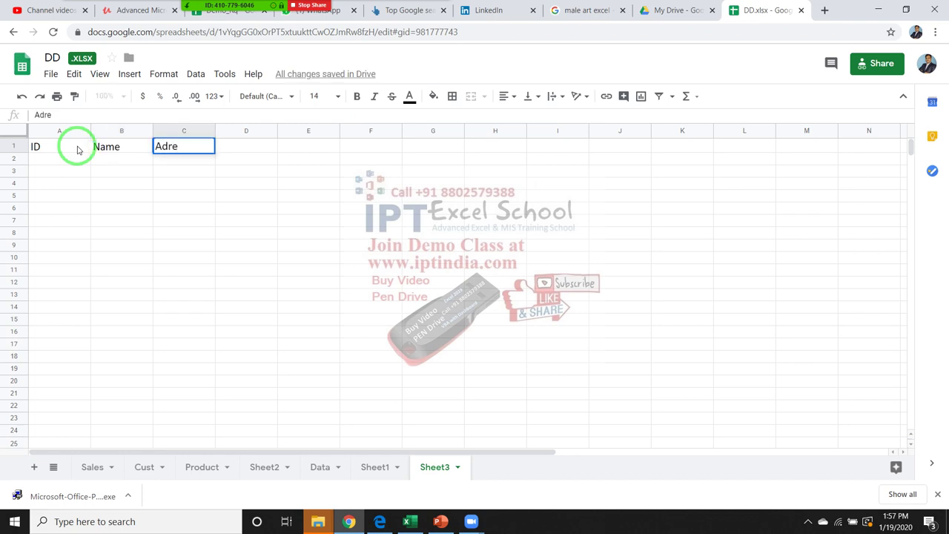
{"action": "key", "text": "Escape"}
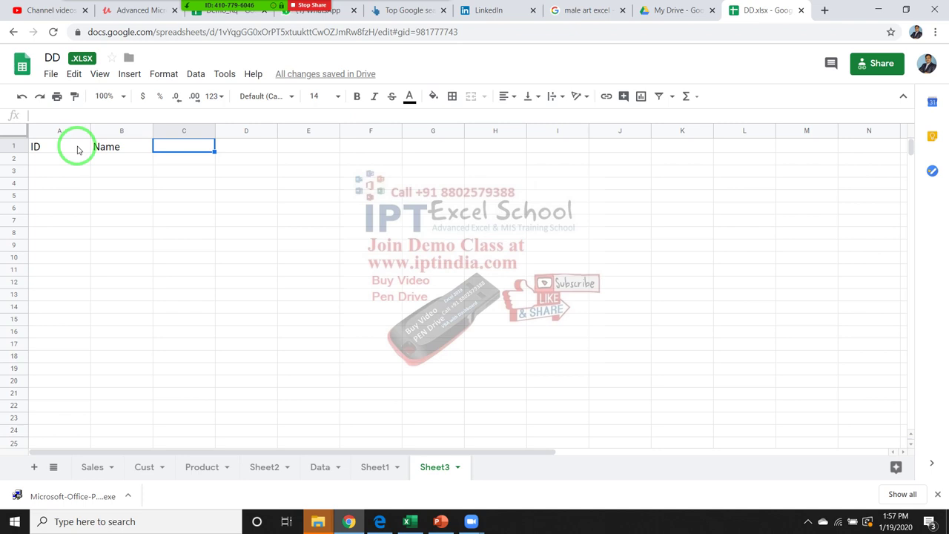
- Enter ID 1 with Puja in row 2 and ID 2 with Neeraj in row 3
{"action": "key", "text": "Down"}
{"action": "key", "text": "Left"}
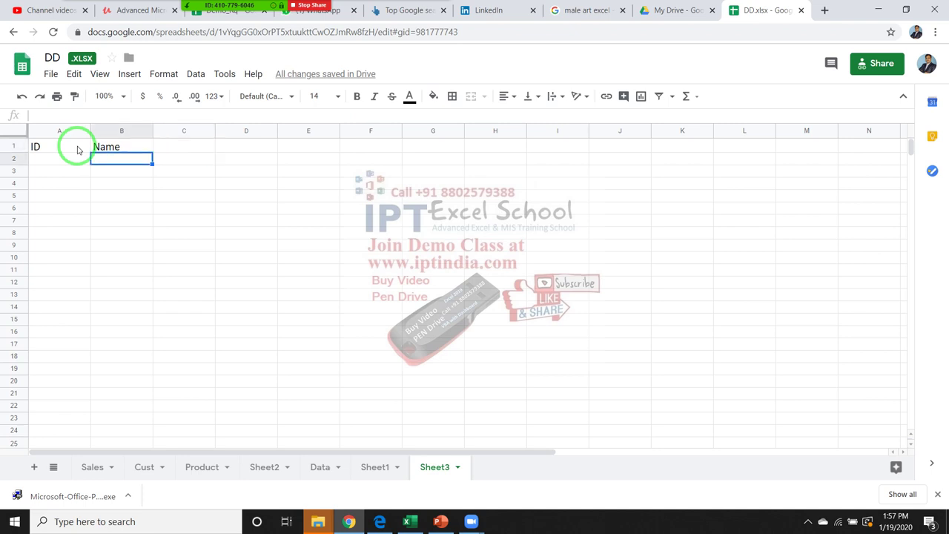
{"action": "key", "text": "Left"}
{"action": "type", "text": "1"}
{"action": "key", "text": "Tab"}
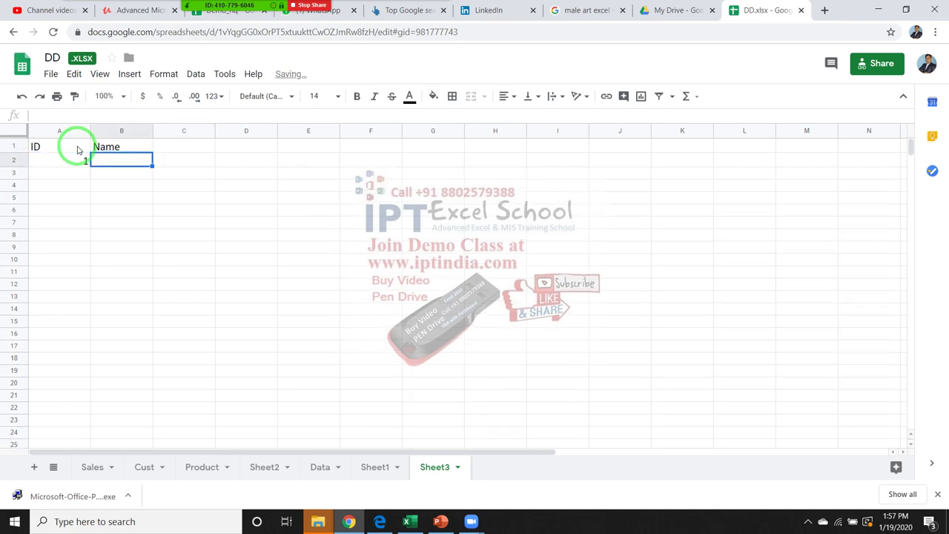
{"action": "type", "text": "Puja"}
{"action": "key", "text": "Return"}
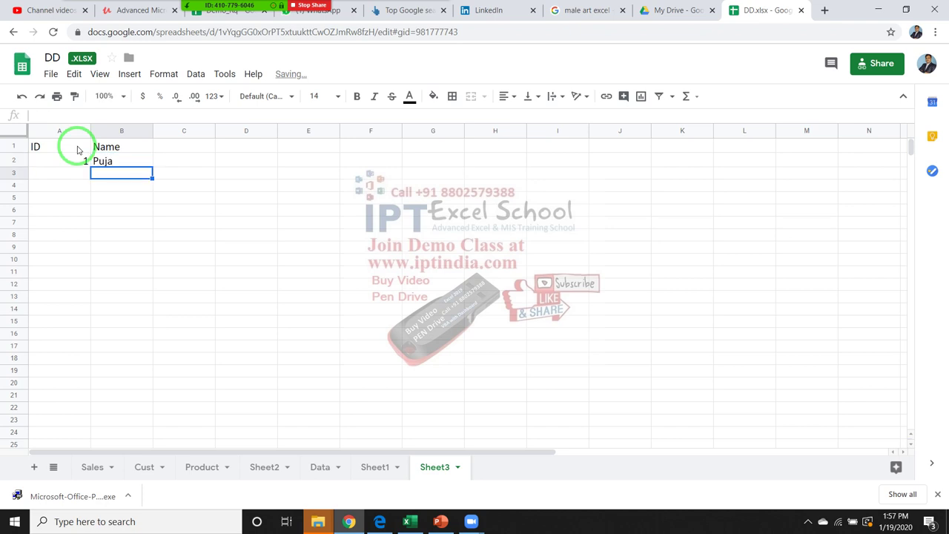
{"action": "type", "text": "Ne"}
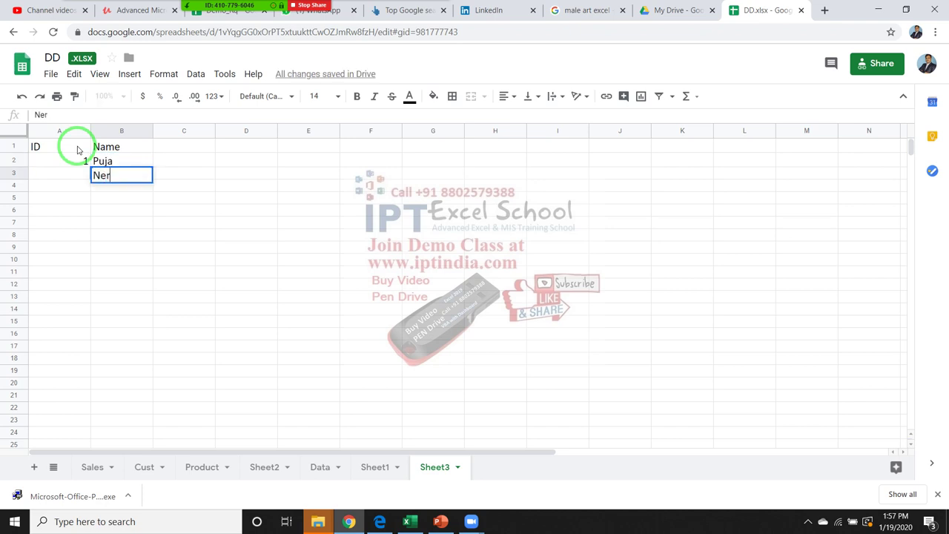
{"action": "type", "text": "era"}
{"action": "type", "text": "j"}
{"action": "key", "text": "Return"}
{"action": "key", "text": "Left"}
{"action": "type", "text": "2"}
{"action": "key", "text": "Return"}
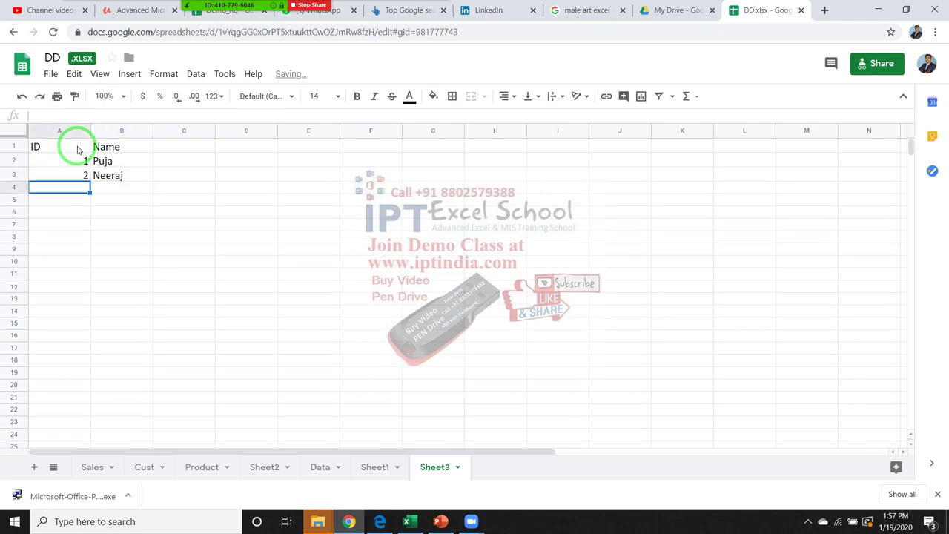
{"action": "key", "text": "Up"}
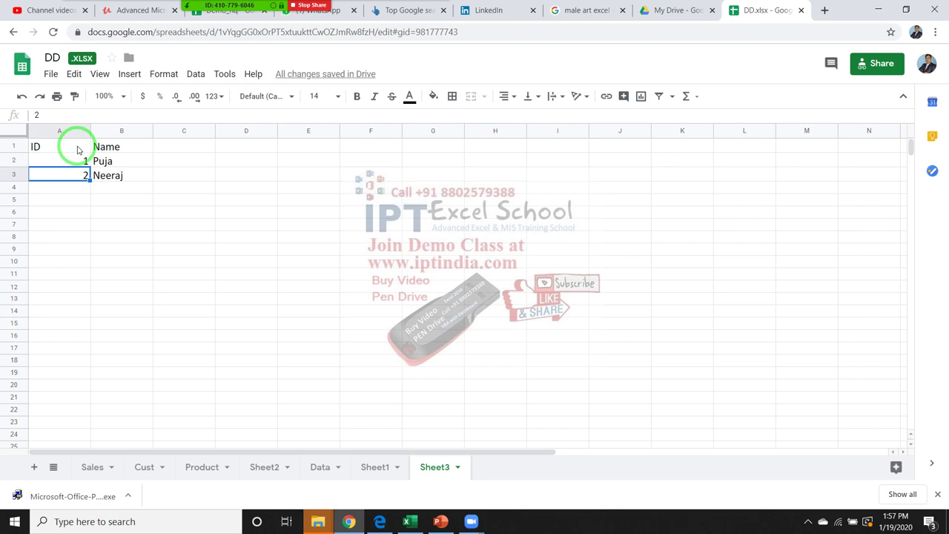
- Add Tina as the third name in B4, then return to A3
{"action": "key", "text": "Down"}
{"action": "key", "text": "Right"}
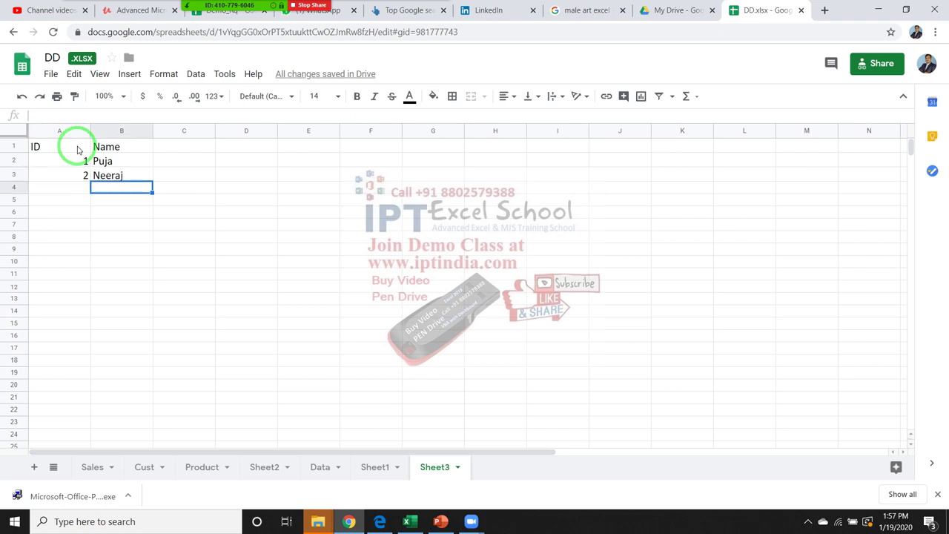
{"action": "type", "text": "T"}
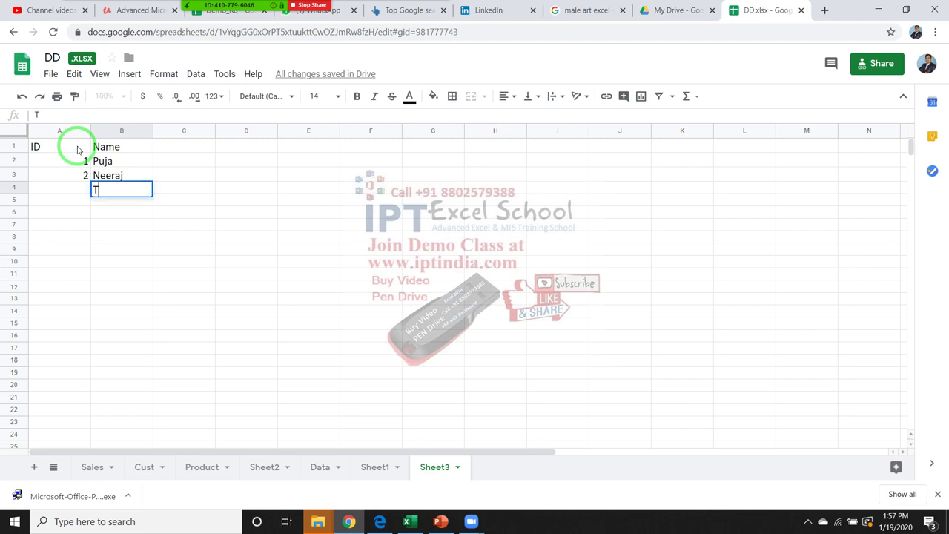
{"action": "type", "text": "ina"}
{"action": "key", "text": "Return"}
{"action": "key", "text": "Up"}
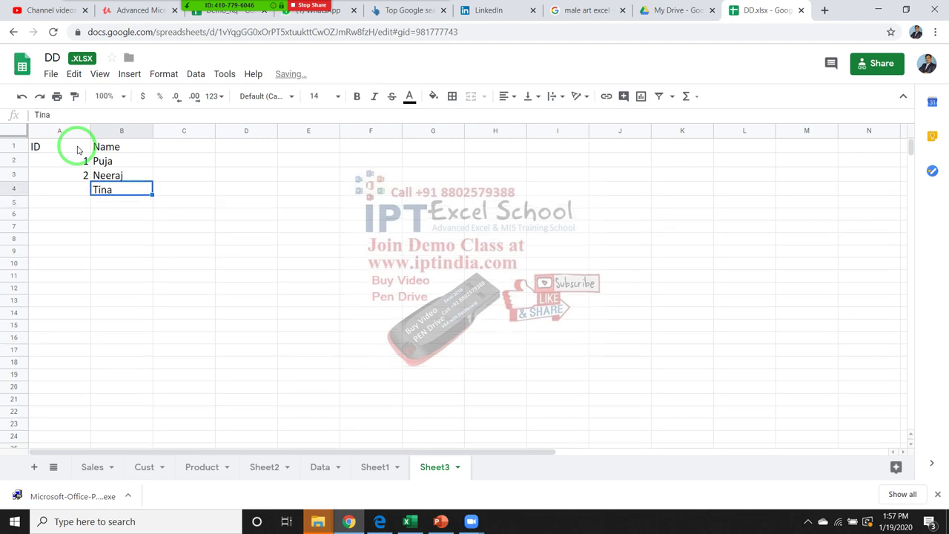
{"action": "key", "text": "Left"}
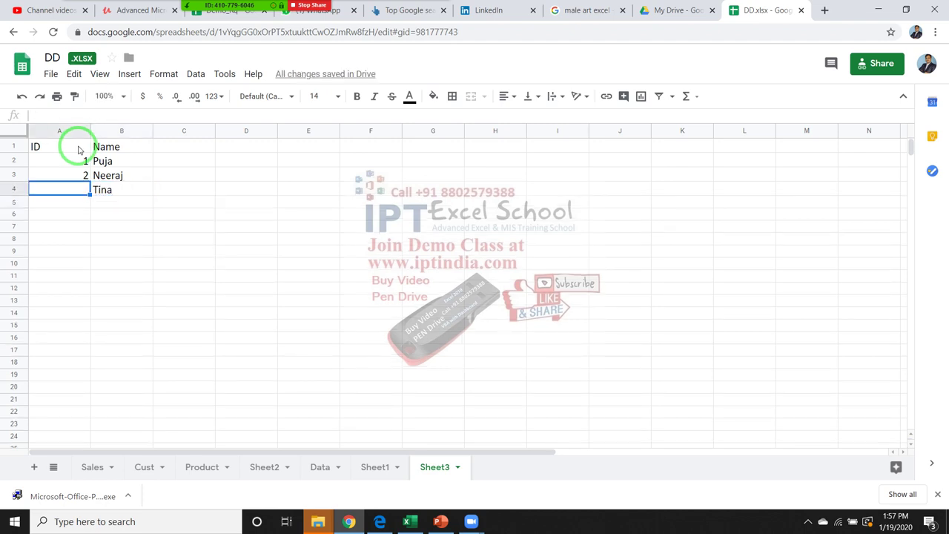
{"action": "key", "text": "Up"}
- Enter =A2+1 in A3, fill it down to A13, then undo the fill
{"action": "type", "text": "="}
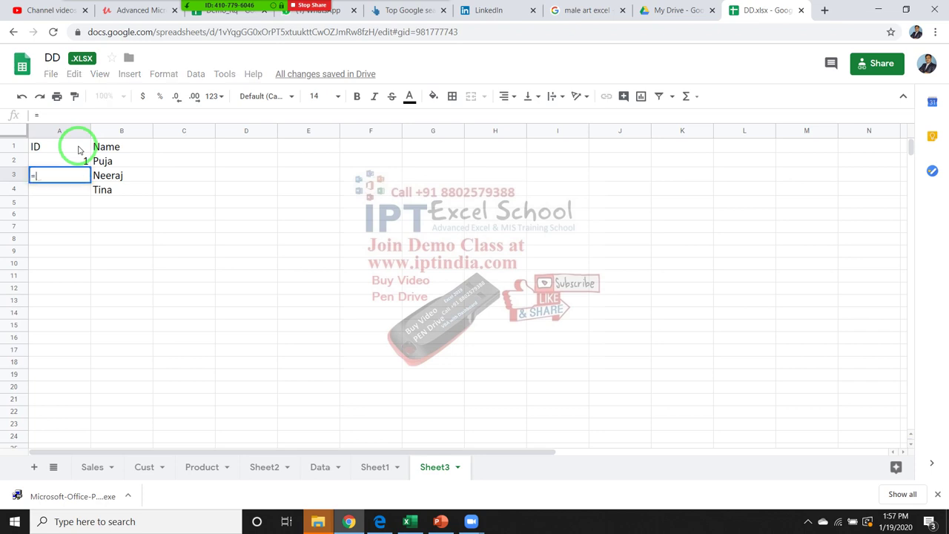
{"action": "type", "text": "A2+1"}
{"action": "key", "text": "Return"}
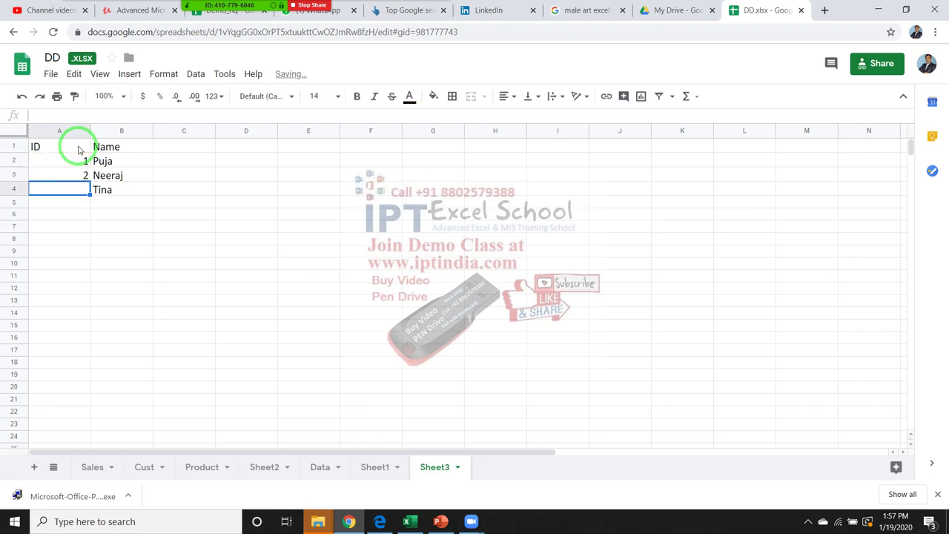
{"action": "key", "text": "Up"}
{"action": "key", "text": "shift+Down"}
{"action": "key", "text": "shift+Down"}
{"action": "key", "text": "shift+Down"}
{"action": "key", "text": "shift+Down"}
{"action": "key", "text": "ctrl+d"}
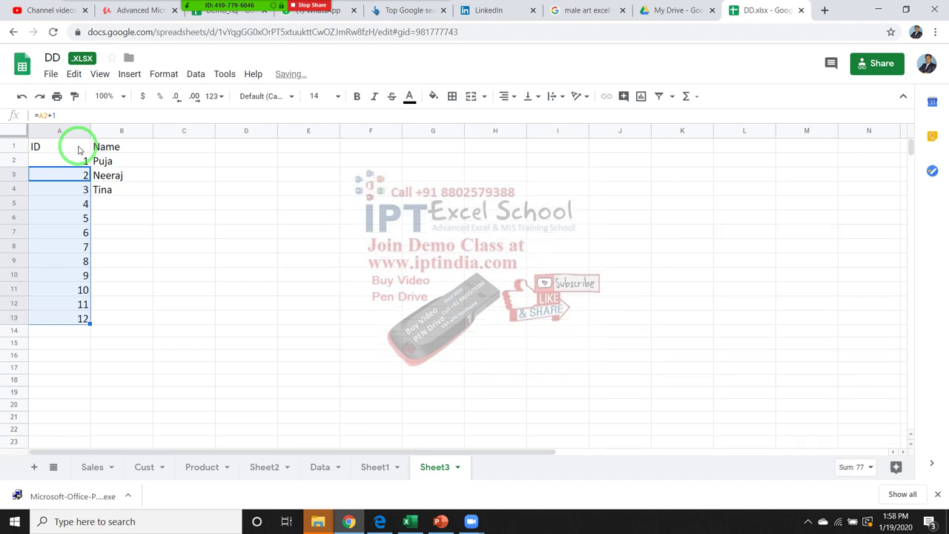
{"action": "key", "text": "ctrl+z"}
{"action": "key", "text": "ctrl+z"}
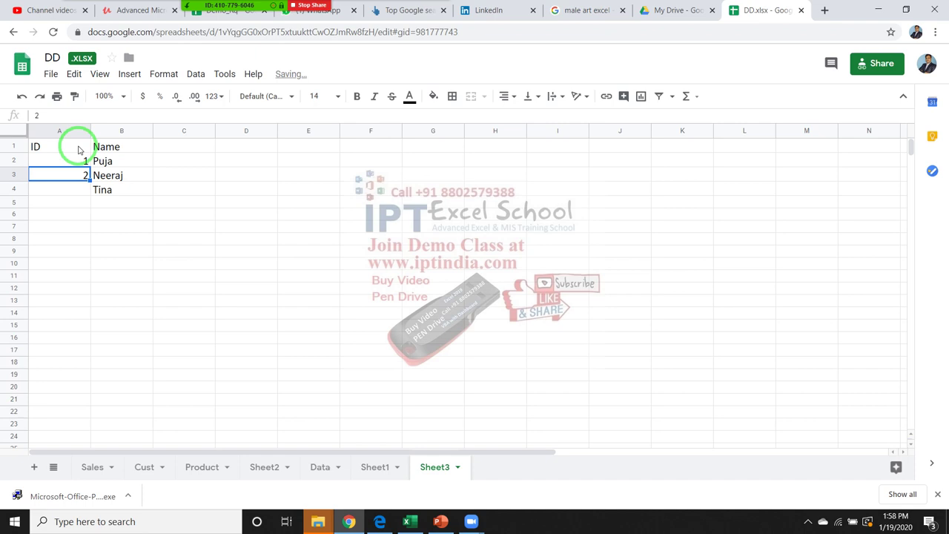
- Re-enter =A2+1 in A3 and fill it down into A4
{"action": "type", "text": "="}
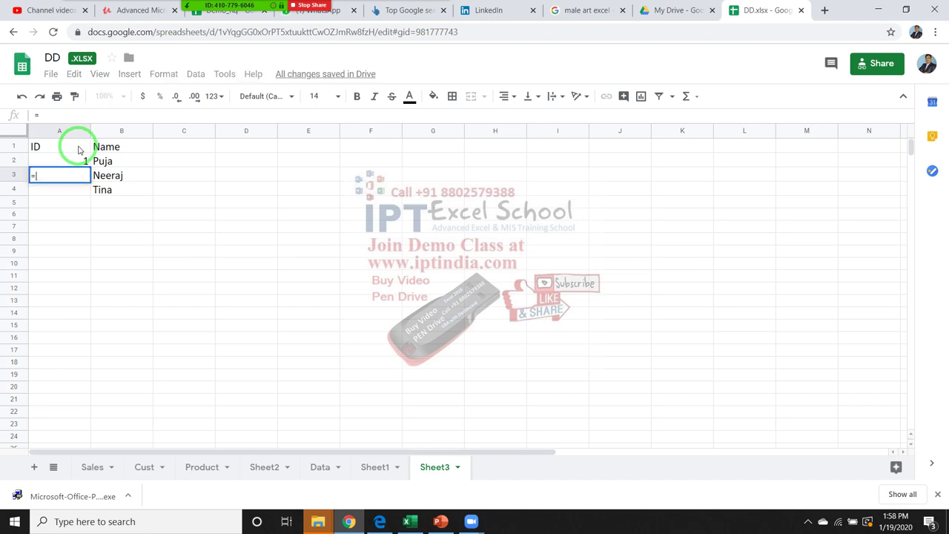
{"action": "type", "text": "A2+1"}
{"action": "key", "text": "Return"}
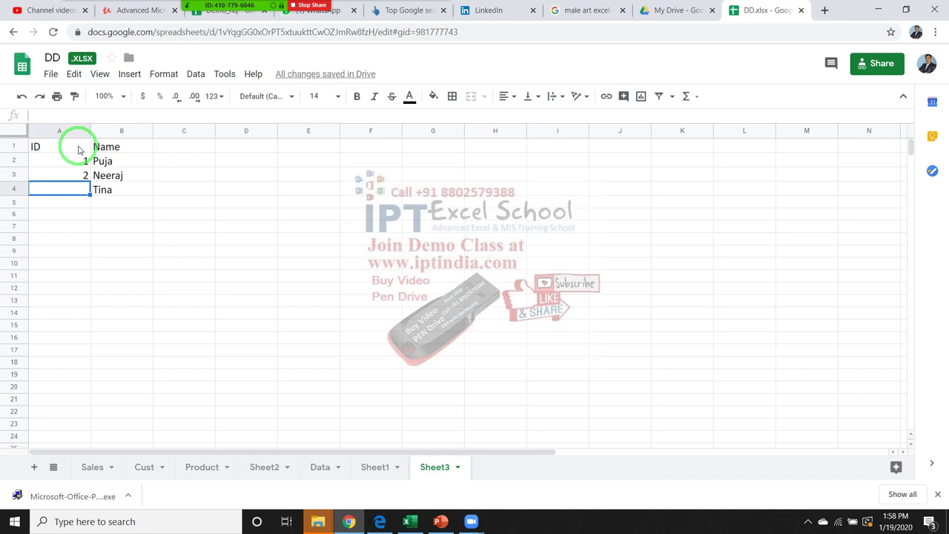
{"action": "key", "text": "Up"}
{"action": "key", "text": "shift+Down"}
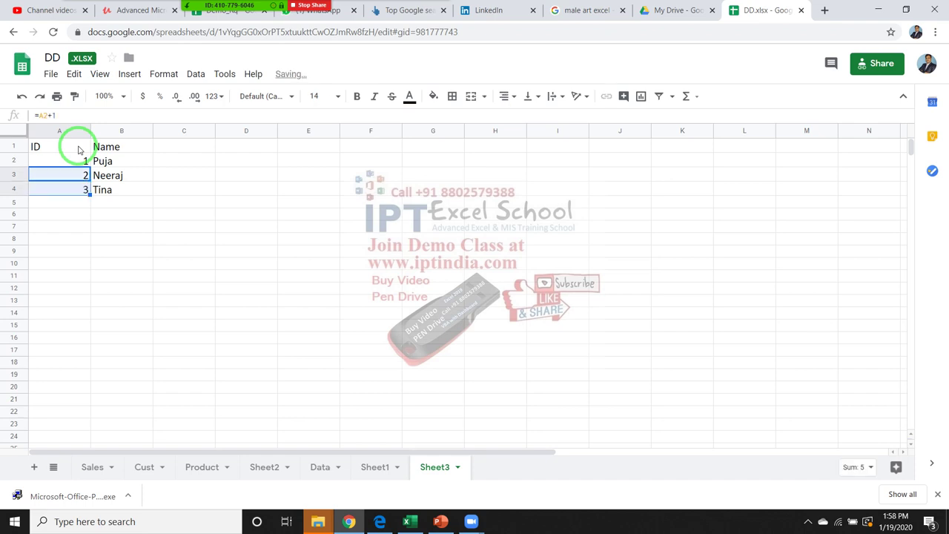
{"action": "key", "text": "ctrl+d"}
- Test the name 'Pujas' in B5, correct it, then undo it and the A4 fill
{"action": "key", "text": "Down"}
{"action": "key", "text": "Left"}
{"action": "type", "text": "P"}
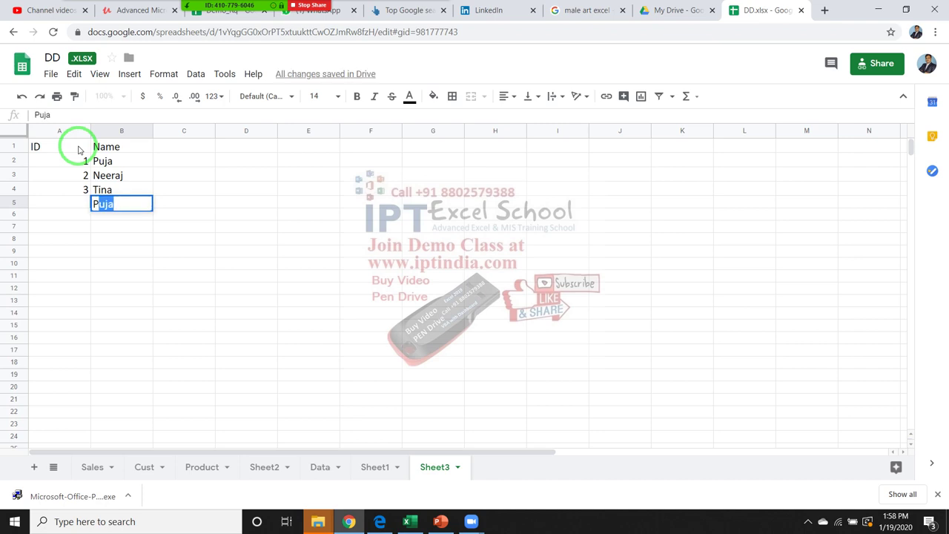
{"action": "type", "text": "ujas"}
{"action": "key", "text": "Return"}
{"action": "key", "text": "Up"}
{"action": "key", "text": "Return"}
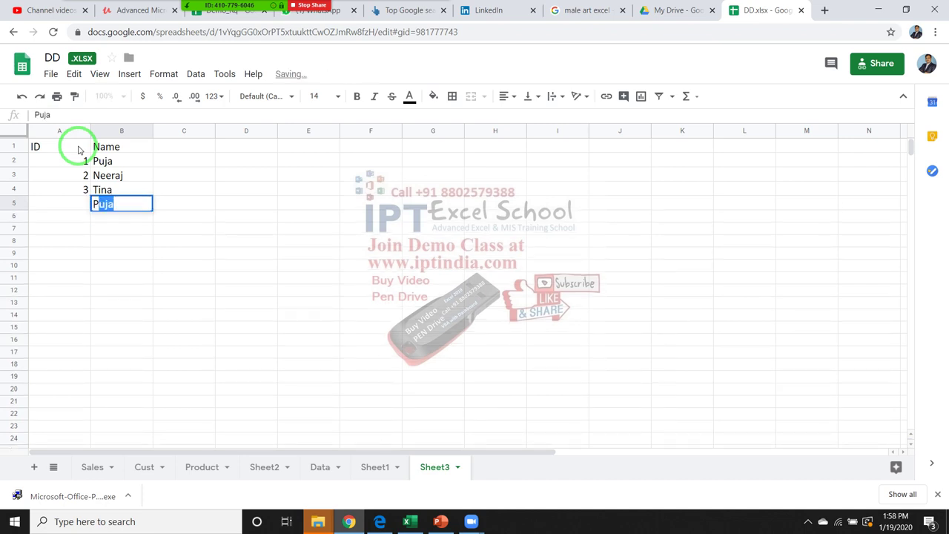
{"action": "key", "text": "BackSpace"}
{"action": "key", "text": "Return"}
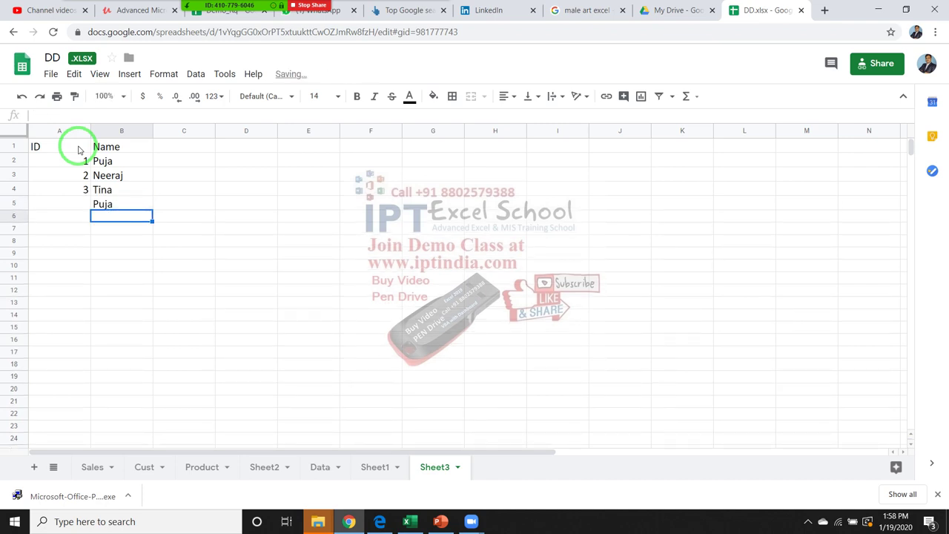
{"action": "key", "text": "ctrl+z"}
{"action": "key", "text": "ctrl+z"}
{"action": "key", "text": "ctrl+z"}
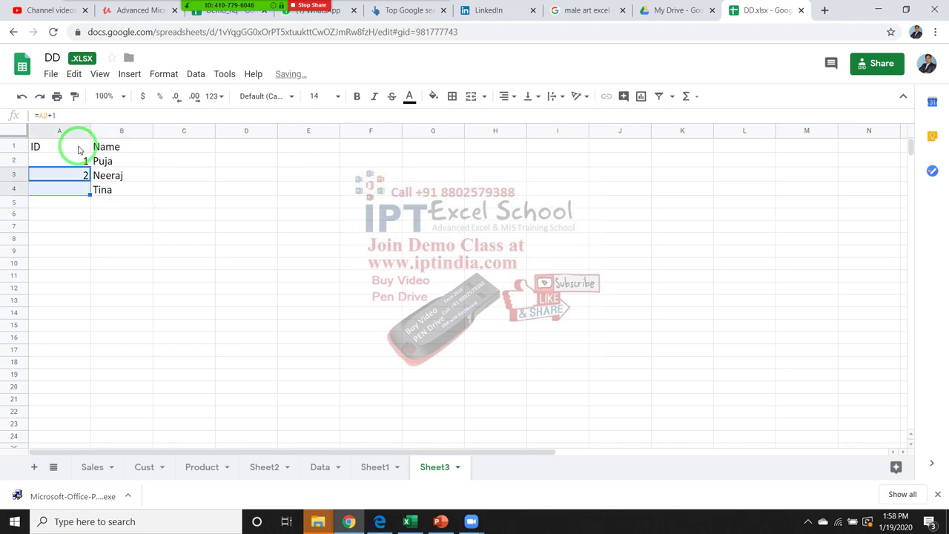
{"action": "key", "text": "ctrl+z"}
- Replace A3 with =IF(B3>0,A2+1,"") and select A3:A12 for filling
{"action": "key", "text": "ctrl+z"}
{"action": "key", "text": "ctrl+z"}
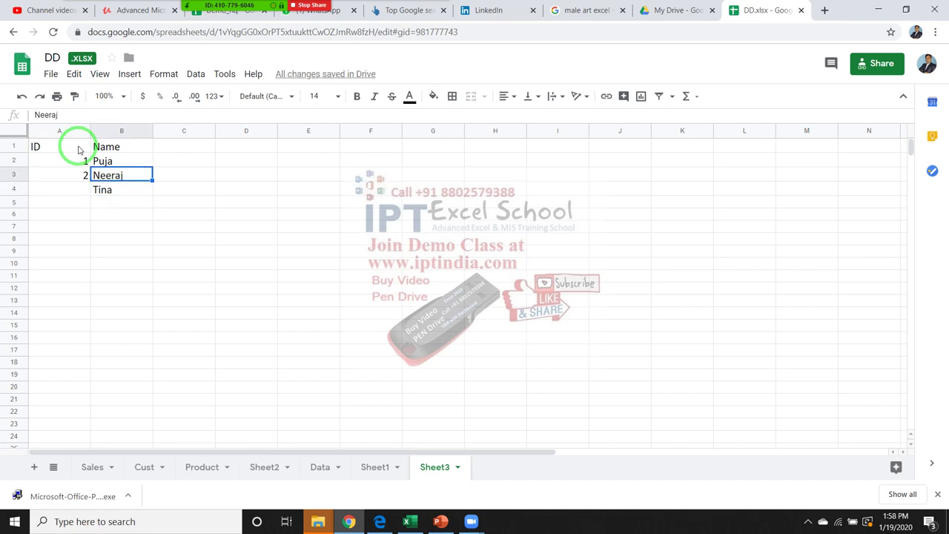
{"action": "key", "text": "ctrl+z"}
{"action": "key", "text": "ctrl+z"}
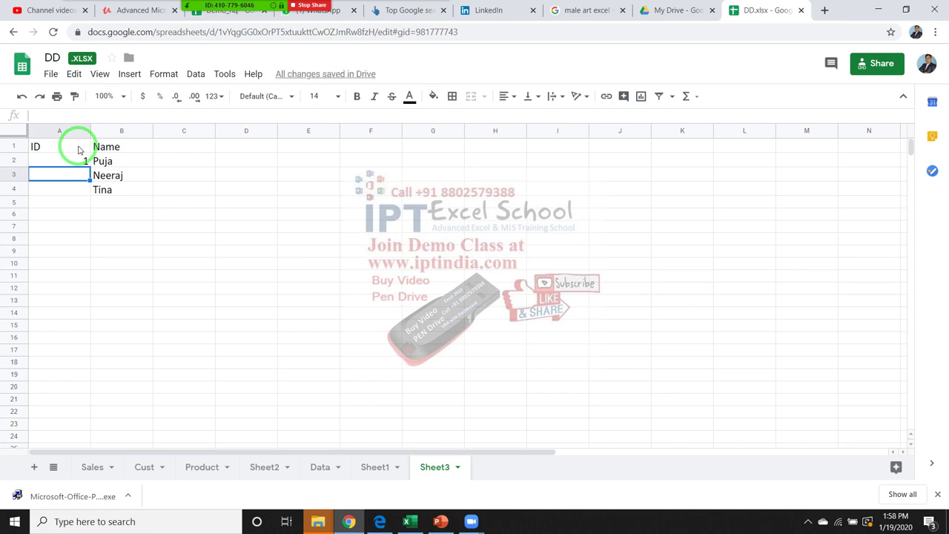
{"action": "type", "text": "=IF"}
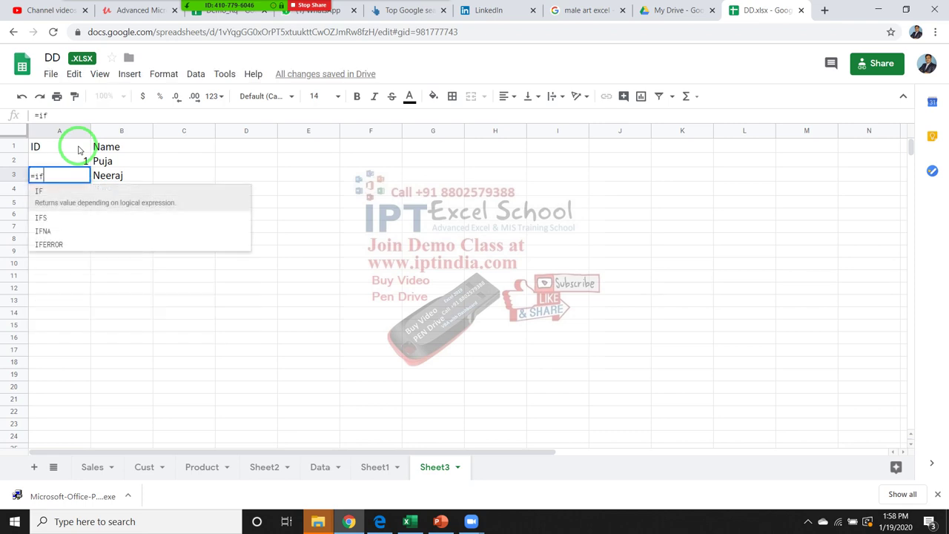
{"action": "type", "text": "(B3"}
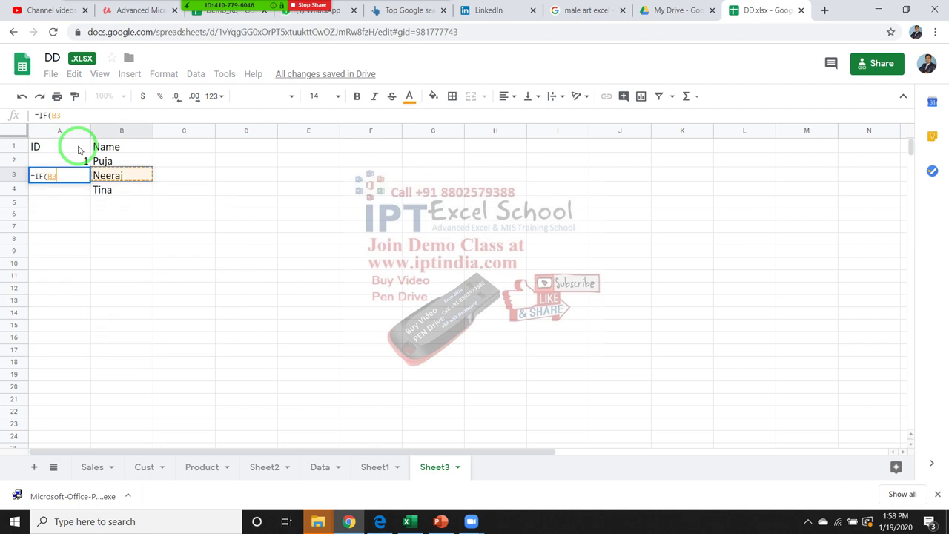
{"action": "type", "text": ">"}
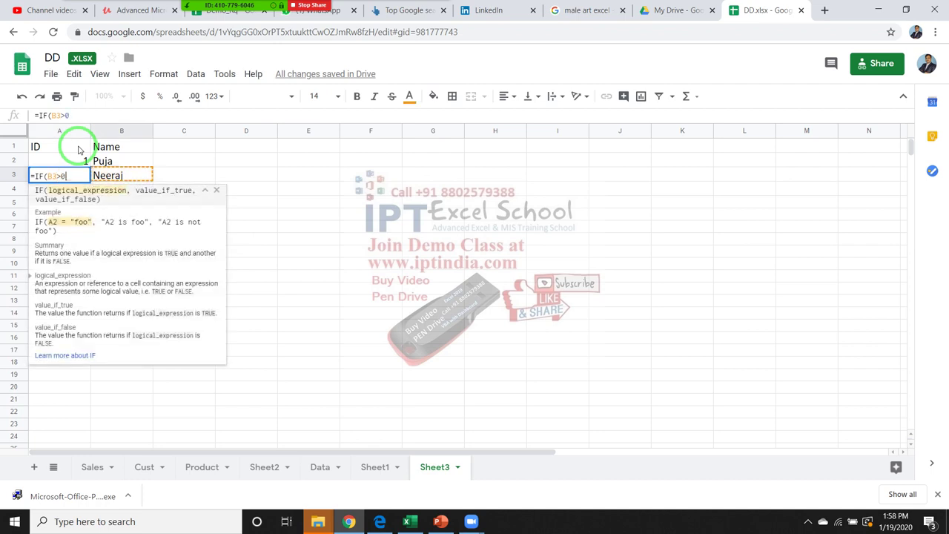
{"action": "type", "text": "0"}
{"action": "type", "text": ","}
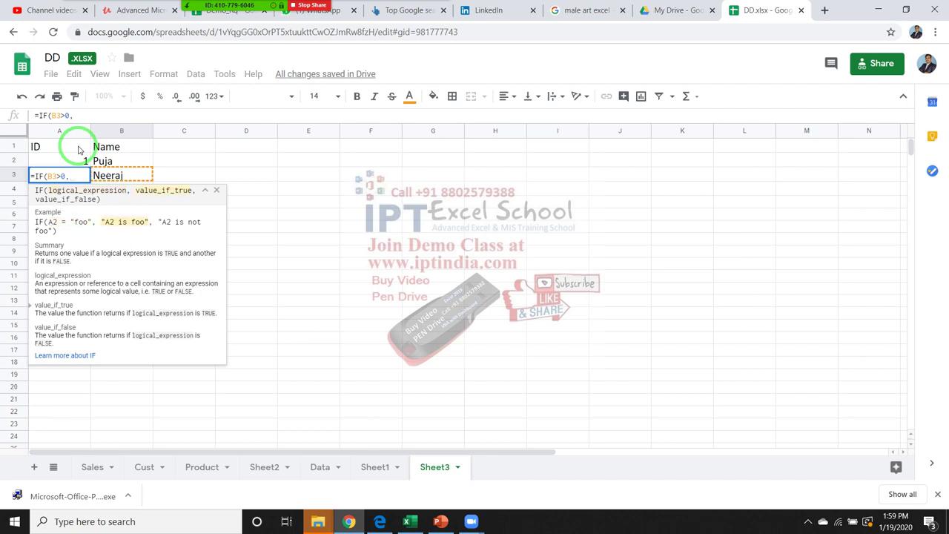
{"action": "type", "text": "A2+"}
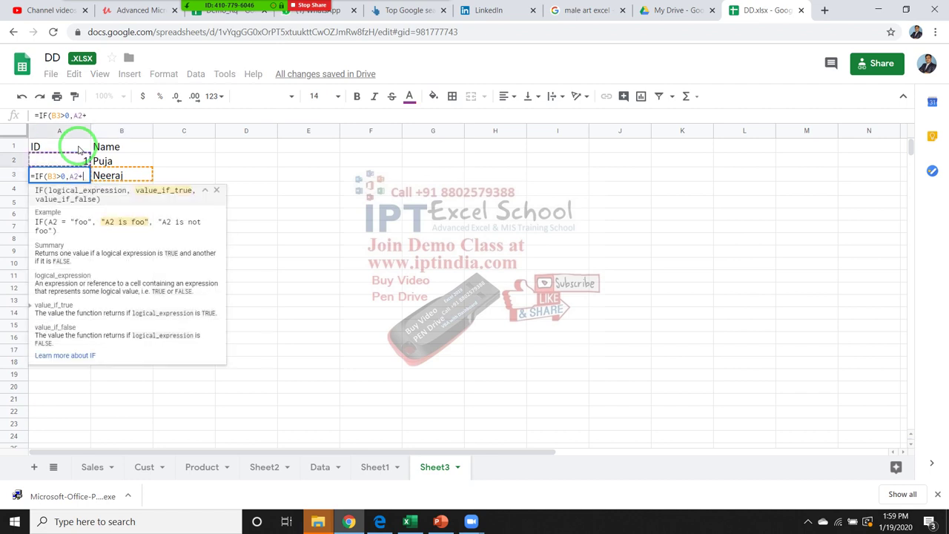
{"action": "type", "text": "1,"}
{"action": "type", "text": "\"\""}
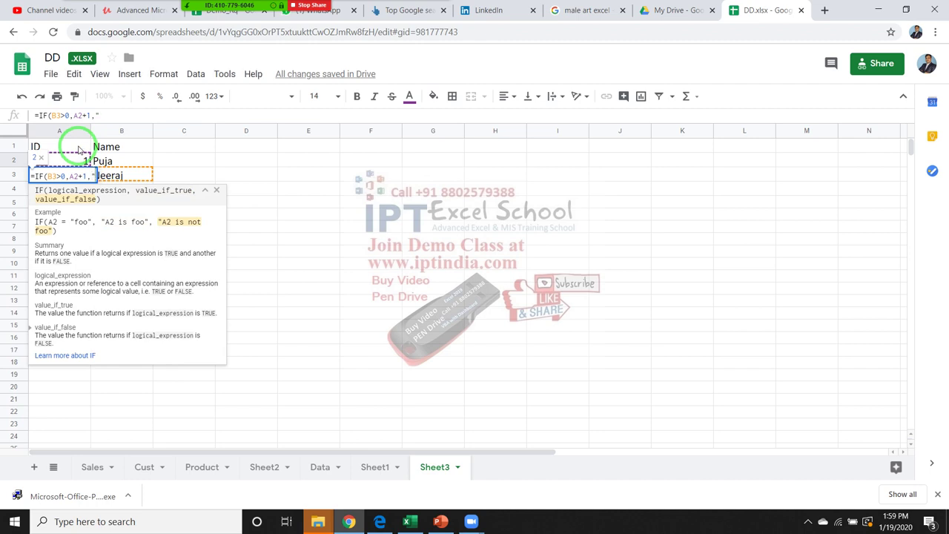
{"action": "key", "text": "Return"}
{"action": "key", "text": "Up"}
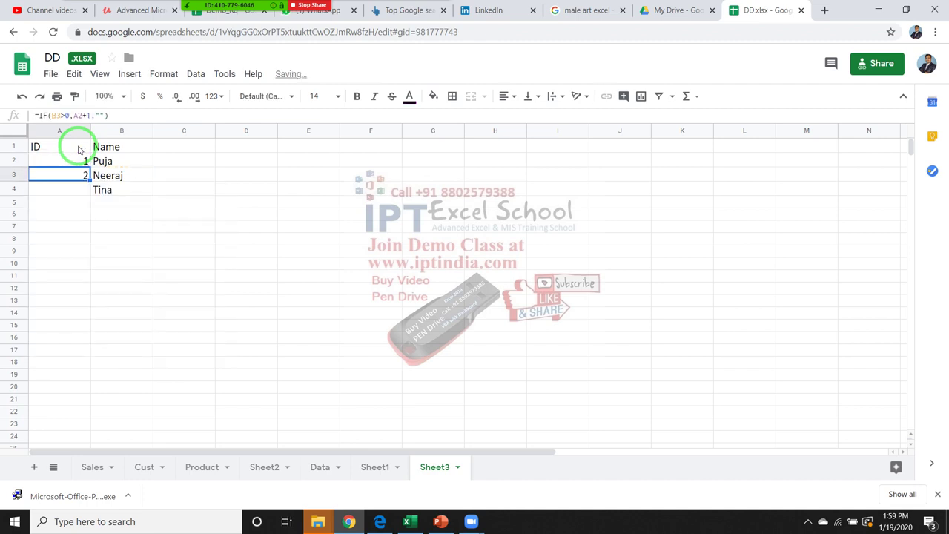
{"action": "key", "text": "shift+Down"}
{"action": "key", "text": "shift+Down"}
{"action": "key", "text": "shift+Down"}
{"action": "key", "text": "shift+Down"}
{"action": "key", "text": "shift+Down"}
{"action": "key", "text": "shift+Down"}
{"action": "key", "text": "shift+Down"}
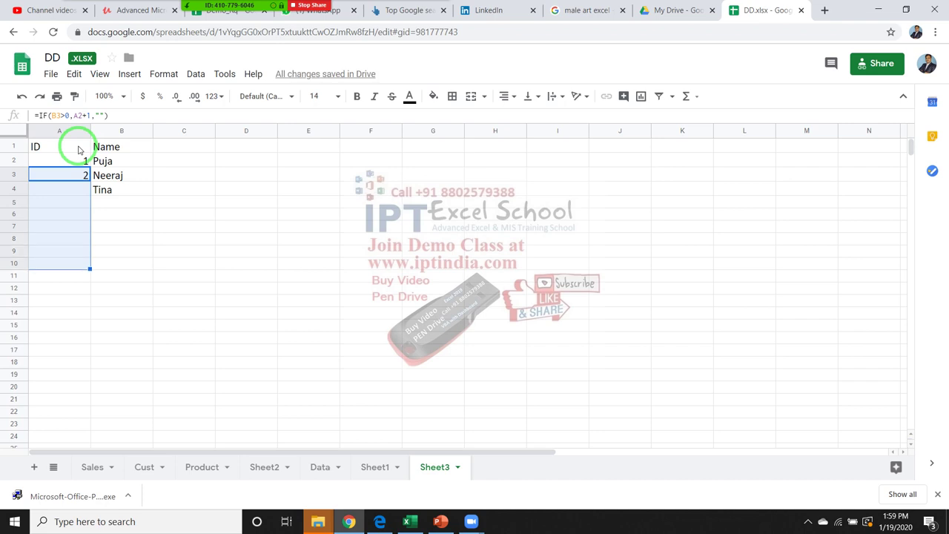
{"action": "key", "text": "shift+Down"}
{"action": "key", "text": "shift+Down"}
- Fill the IF formula down A3:A12 and add Uday in B5, giving ID 4
{"action": "key", "text": "ctrl+d"}
{"action": "key", "text": "Down"}
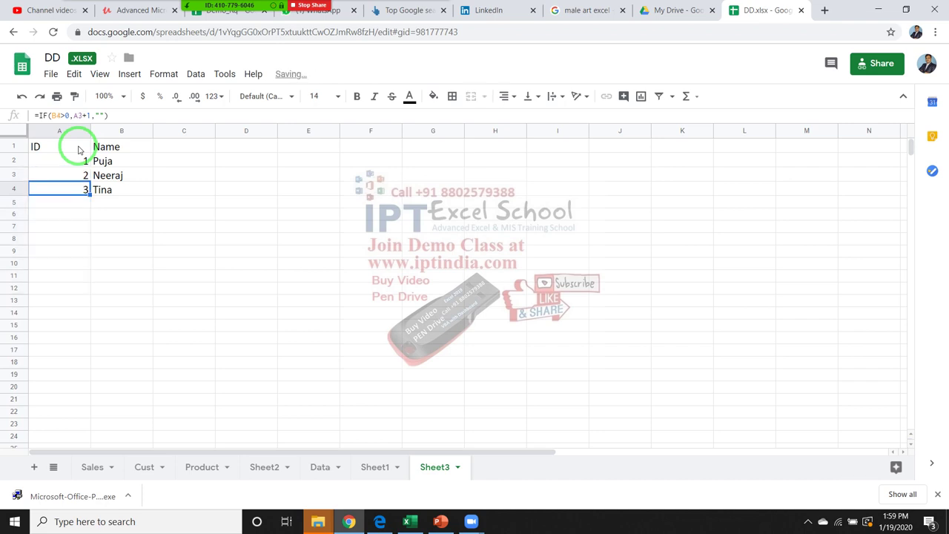
{"action": "key", "text": "Down"}
{"action": "key", "text": "Right"}
{"action": "type", "text": "U"}
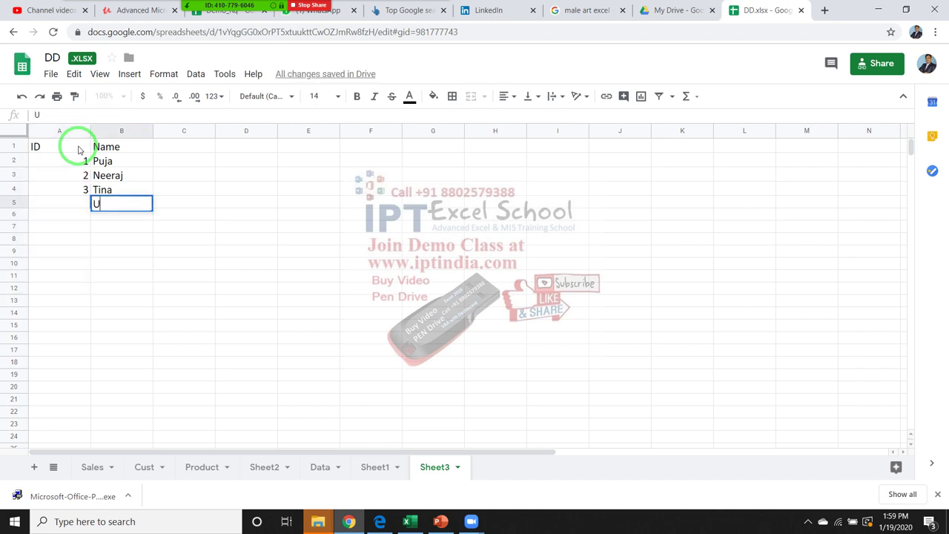
{"action": "type", "text": "day"}
{"action": "key", "text": "Return"}
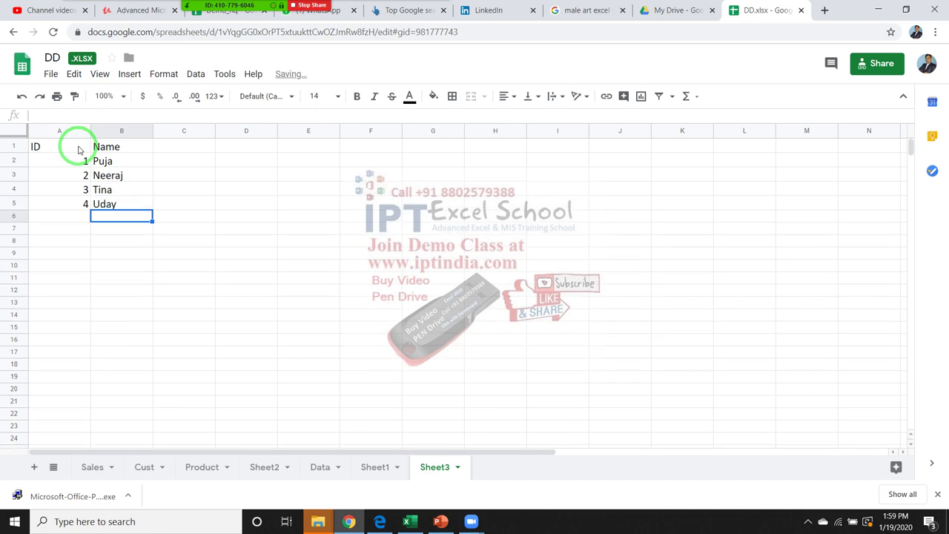
- Add Neeraj (autocompleted), Kavita, Om, Mohan and Ravi in B6:B10, giving IDs 5–9
{"action": "type", "text": "Neer"}
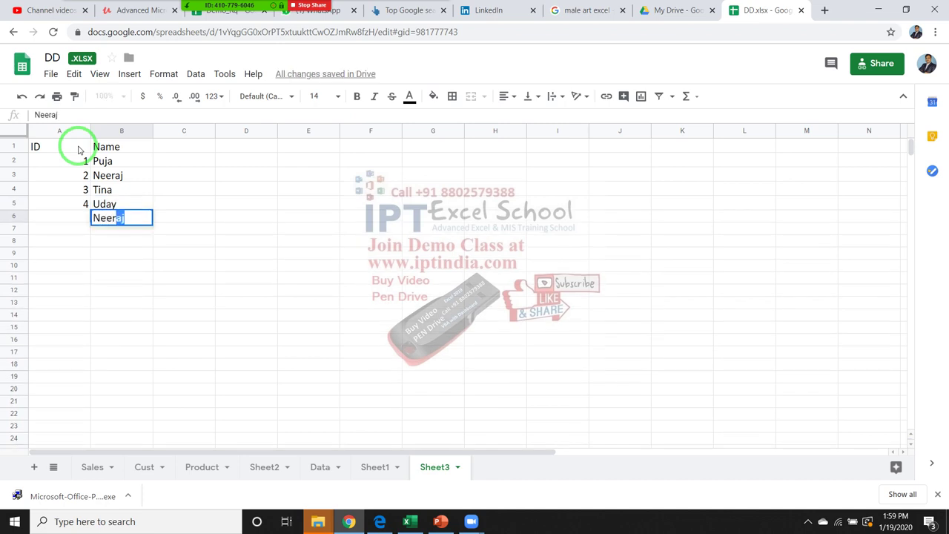
{"action": "key", "text": "Return"}
{"action": "type", "text": "Kavi"}
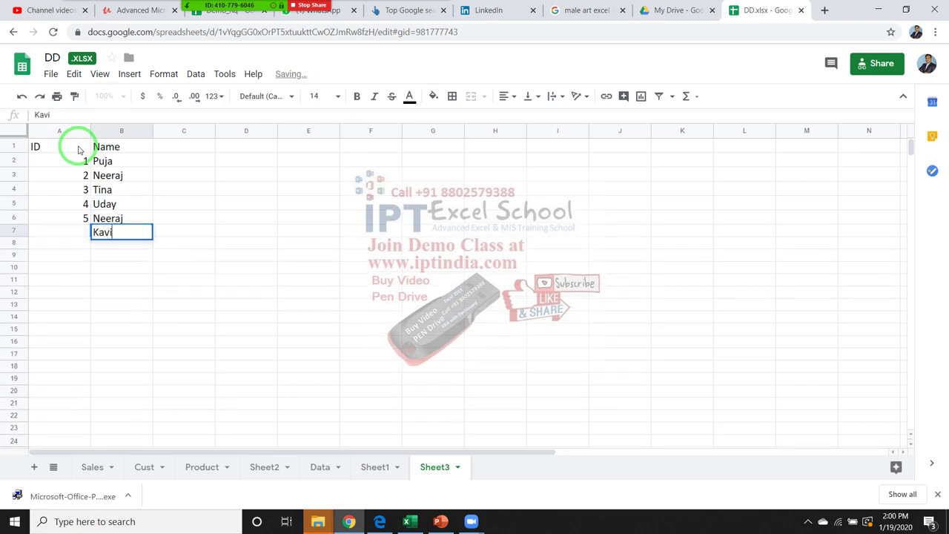
{"action": "type", "text": "ta"}
{"action": "key", "text": "Return"}
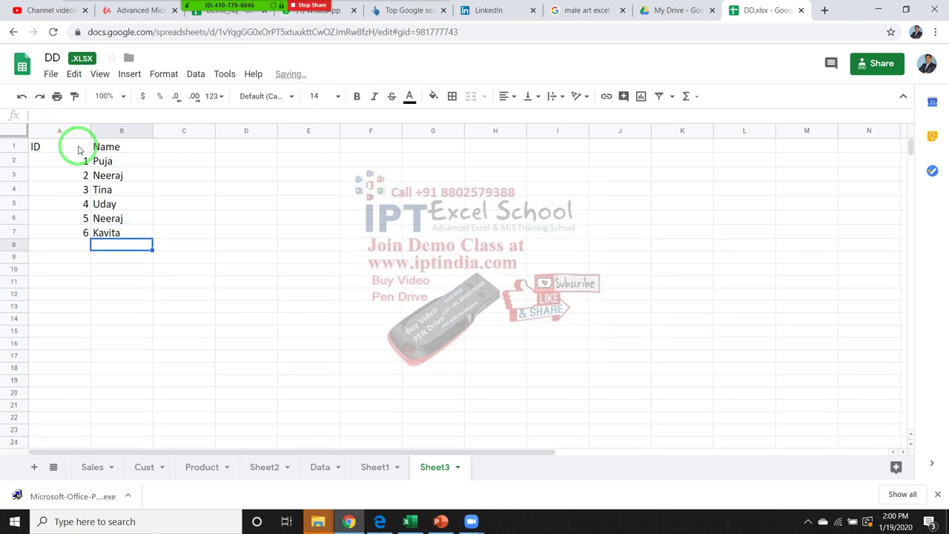
{"action": "type", "text": "Om"}
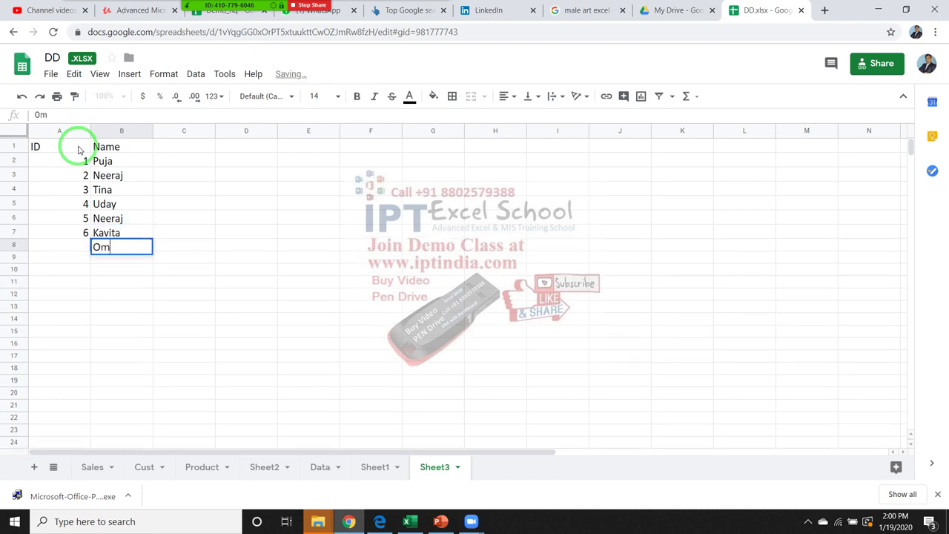
{"action": "key", "text": "Return"}
{"action": "type", "text": "Moha"}
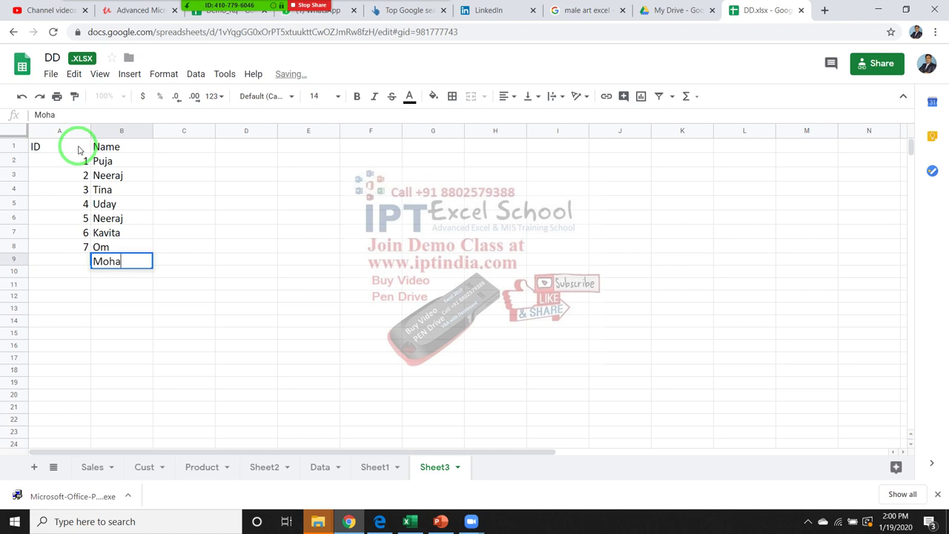
{"action": "type", "text": "n"}
{"action": "key", "text": "Return"}
{"action": "type", "text": "Ra"}
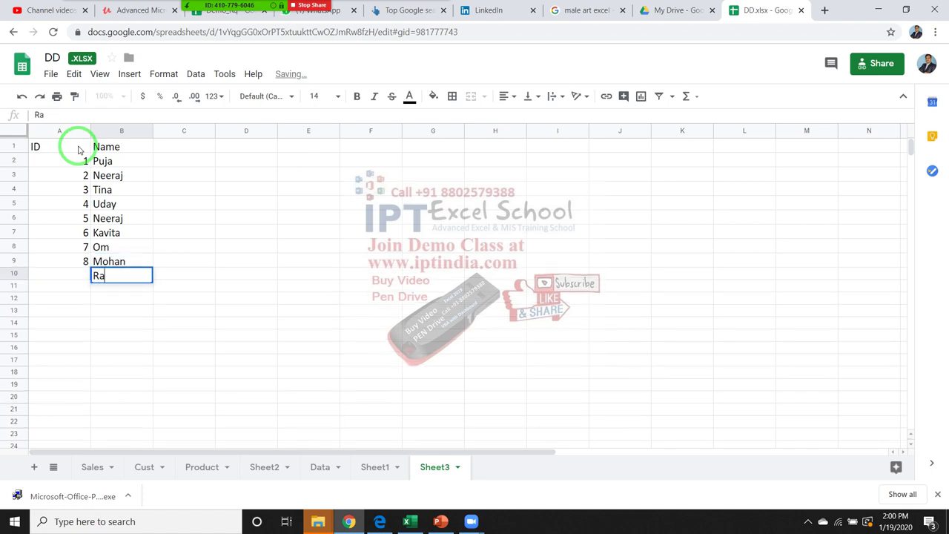
{"action": "type", "text": "vi"}
{"action": "key", "text": "Return"}
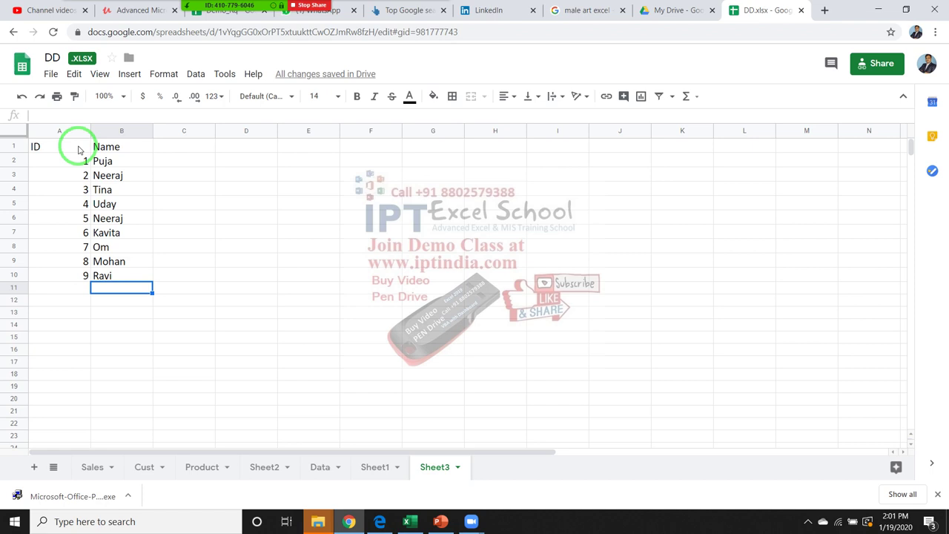
- Enter Om in B12 after blank row 11 and check its ID in A12
{"action": "key", "text": "Down"}
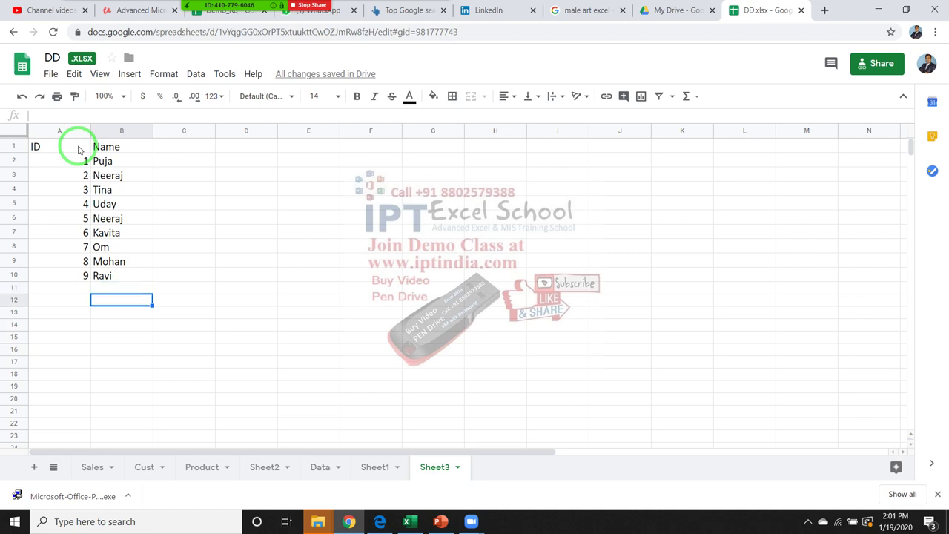
{"action": "type", "text": "Om"}
{"action": "key", "text": "Return"}
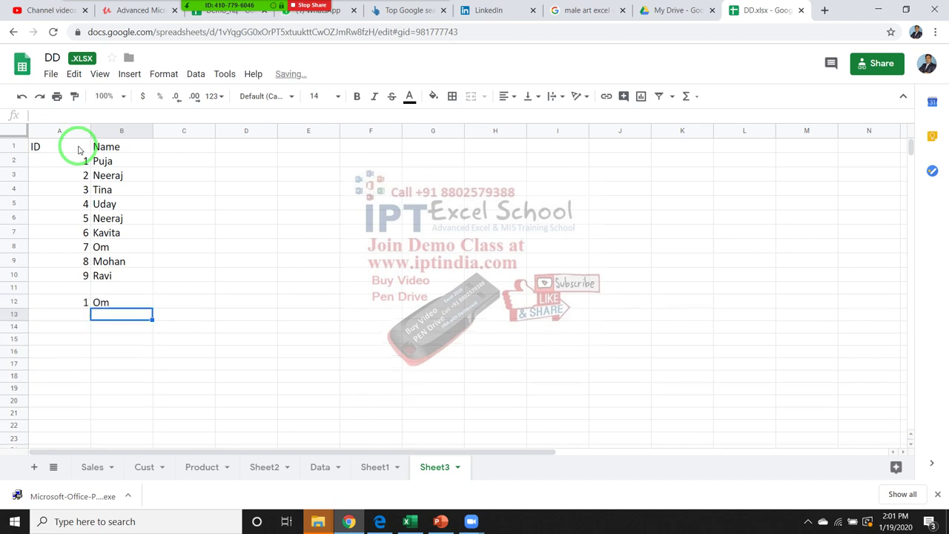
{"action": "key", "text": "Up"}
{"action": "key", "text": "Left"}
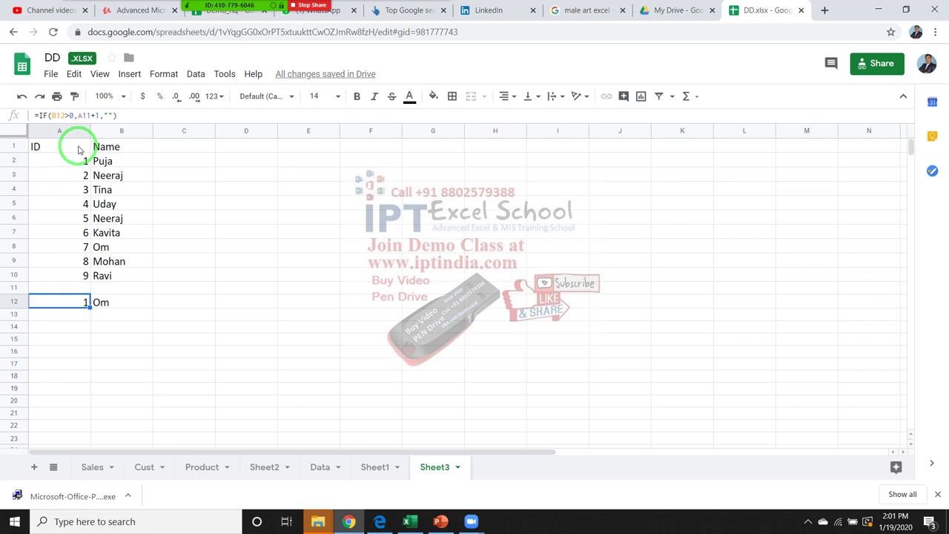
{"action": "left_click", "coordinate": [93, 16]}
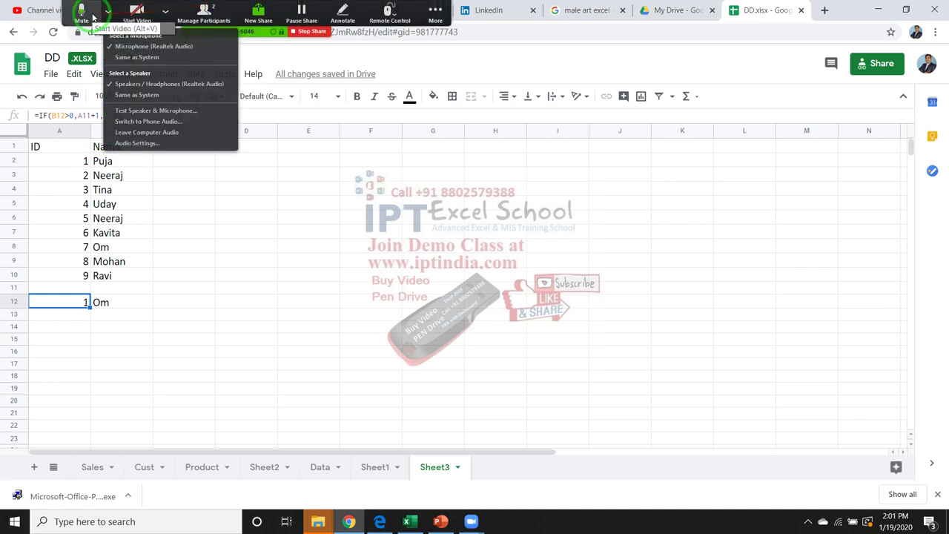
{"action": "left_click", "coordinate": [92, 17]}
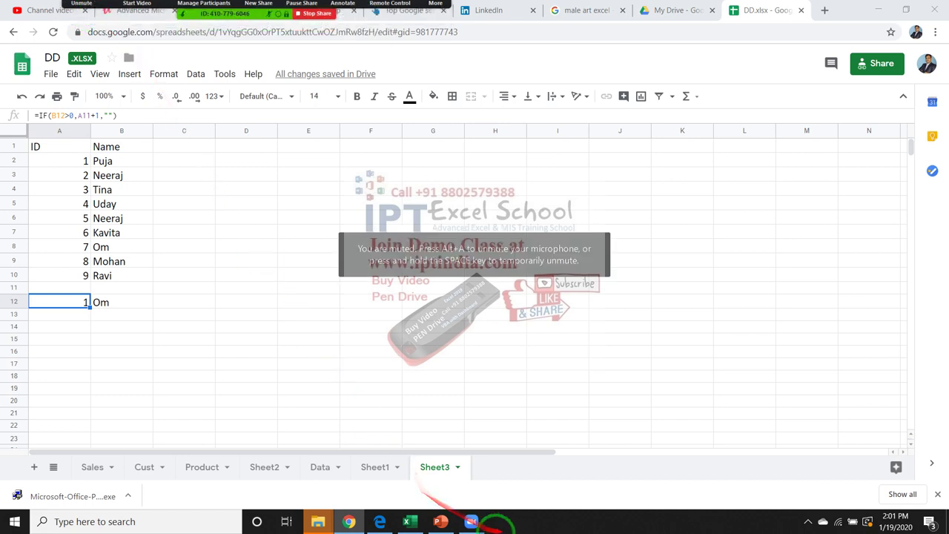
{"action": "left_click", "coordinate": [808, 522]}
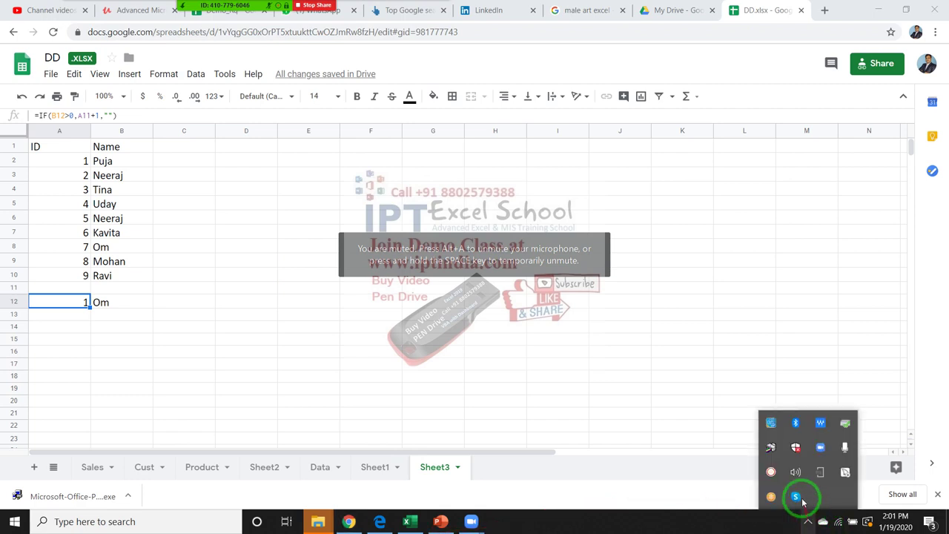
{"action": "left_click", "coordinate": [773, 474]}
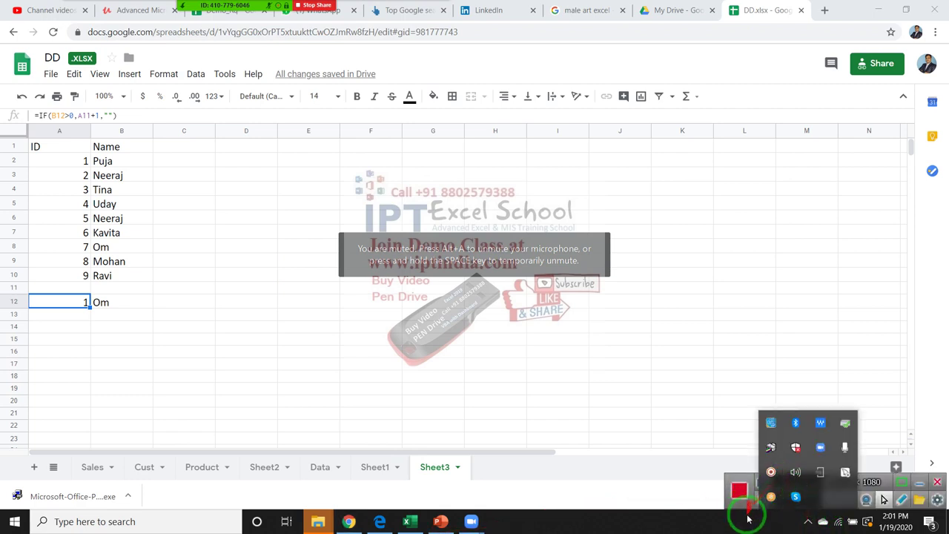
{"action": "left_click", "coordinate": [808, 524]}
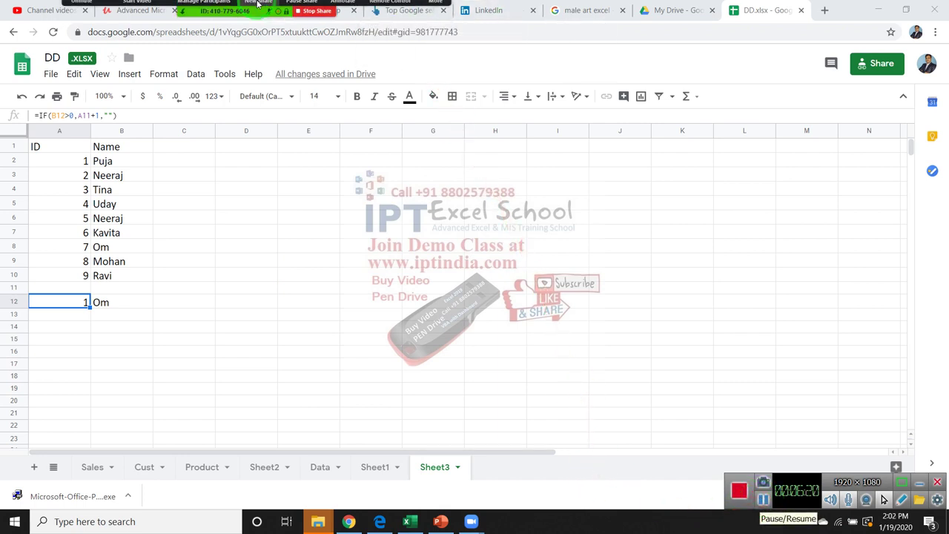
{"action": "left_click", "coordinate": [91, 10]}
{"action": "left_click", "coordinate": [85, 10]}
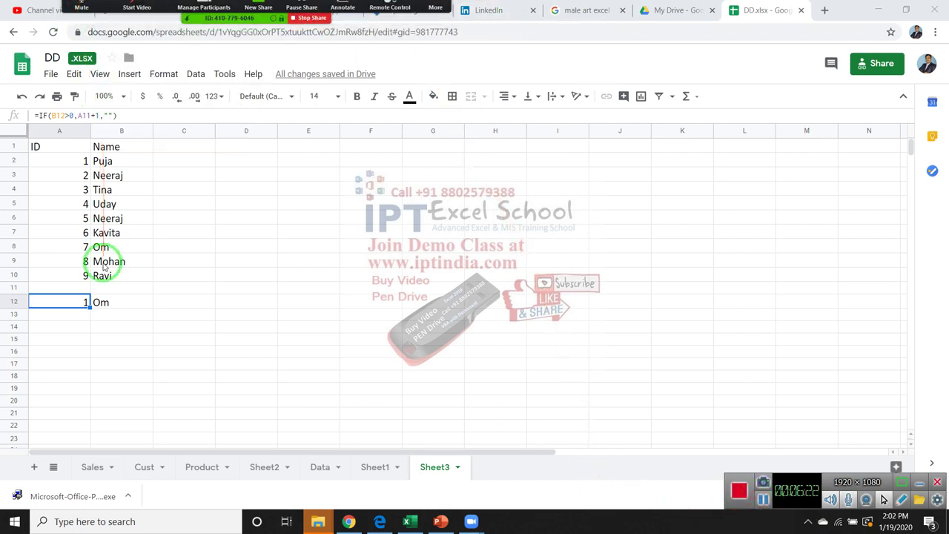
{"action": "left_click", "coordinate": [106, 307]}
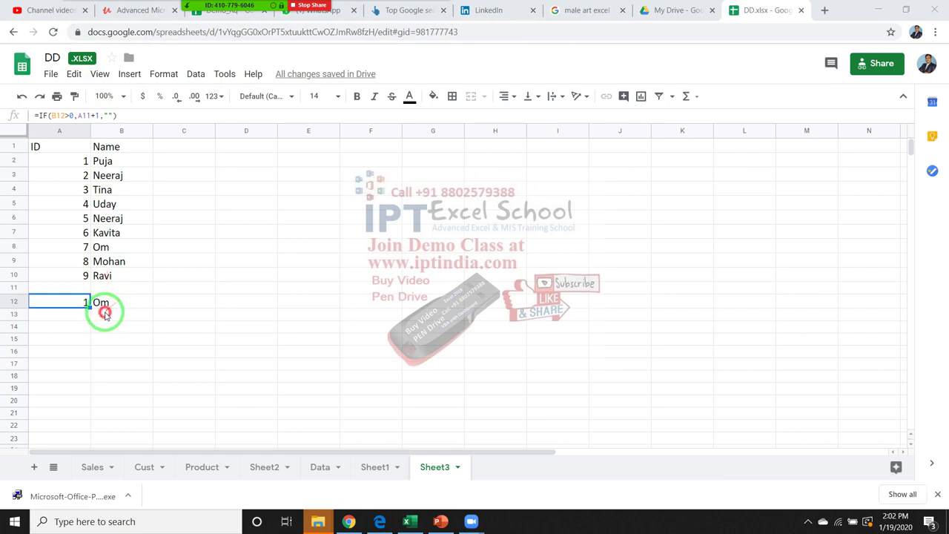
{"action": "left_click", "coordinate": [105, 310]}
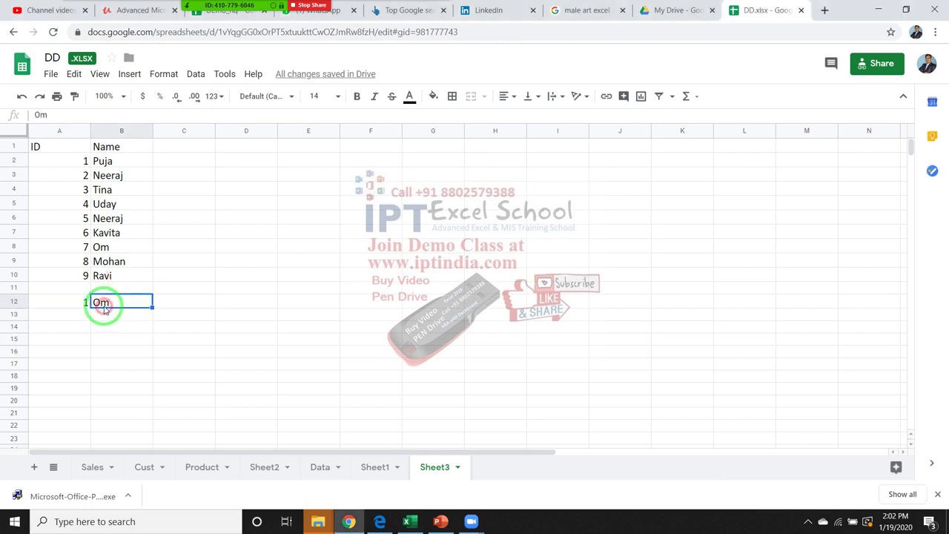
{"action": "left_click", "coordinate": [77, 273]}
{"action": "left_click", "coordinate": [104, 262]}
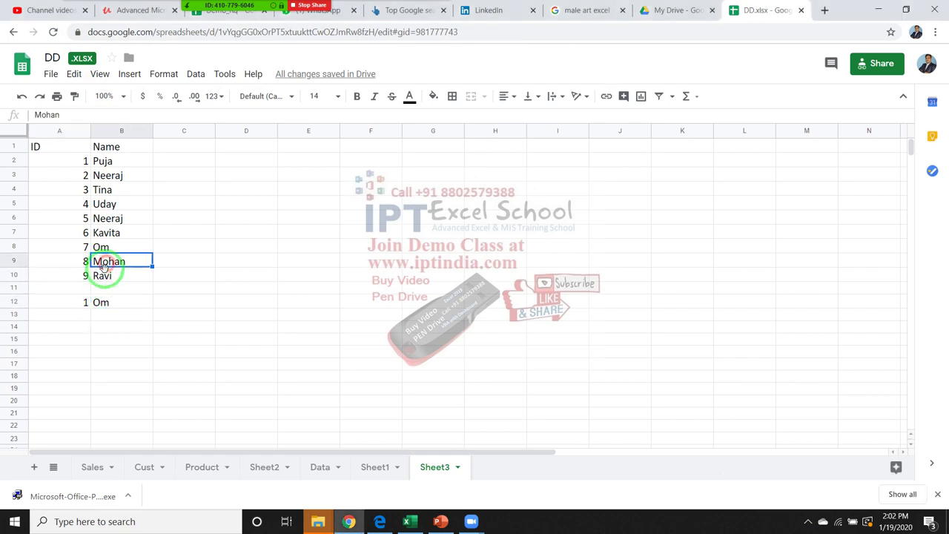
{"action": "left_click", "coordinate": [97, 304]}
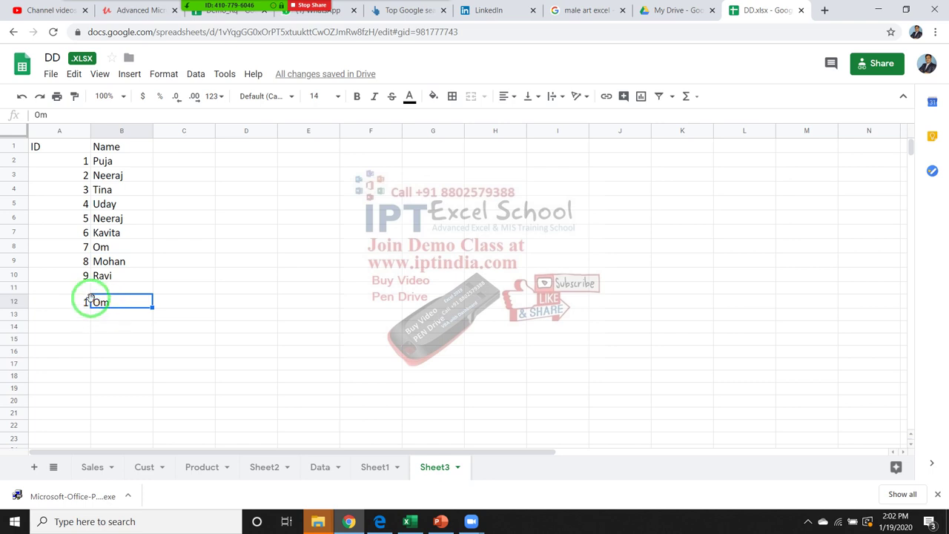
- Enter =IF(B2>0,max(B2:B2)) in C2, which returns 0
{"action": "left_click", "coordinate": [175, 163]}
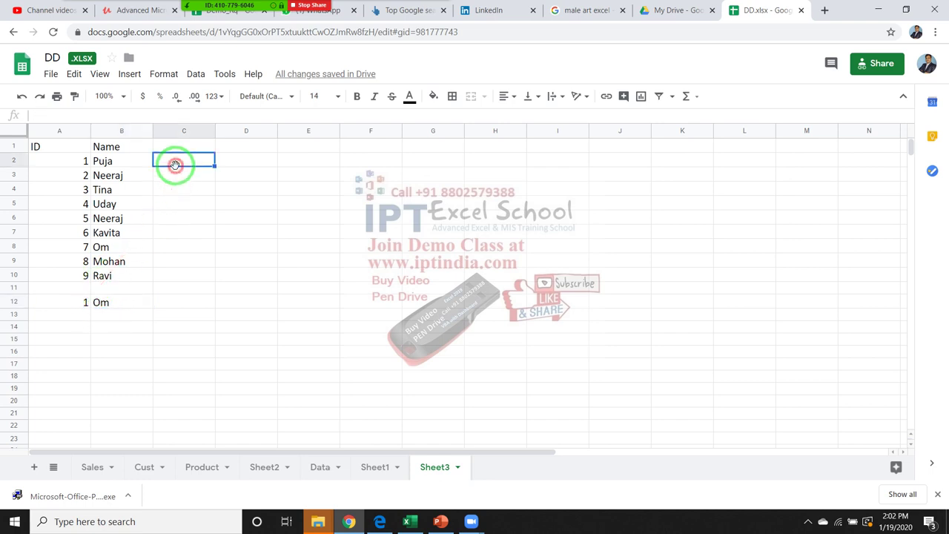
{"action": "type", "text": "="}
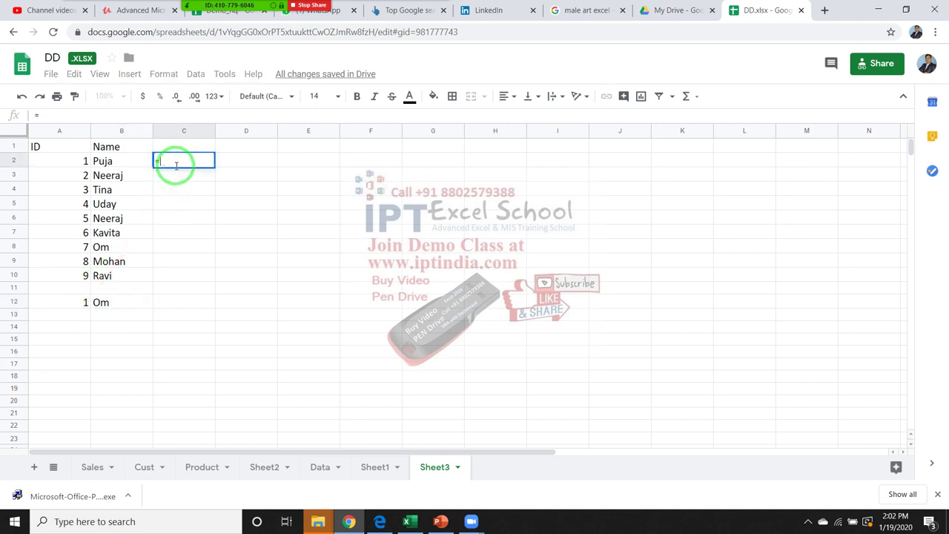
{"action": "type", "text": "IF("}
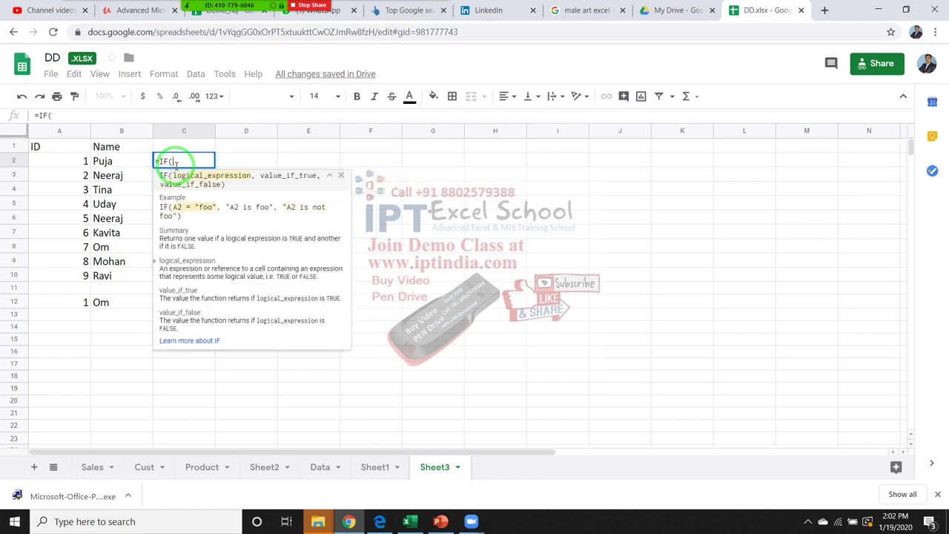
{"action": "key", "text": "Left"}
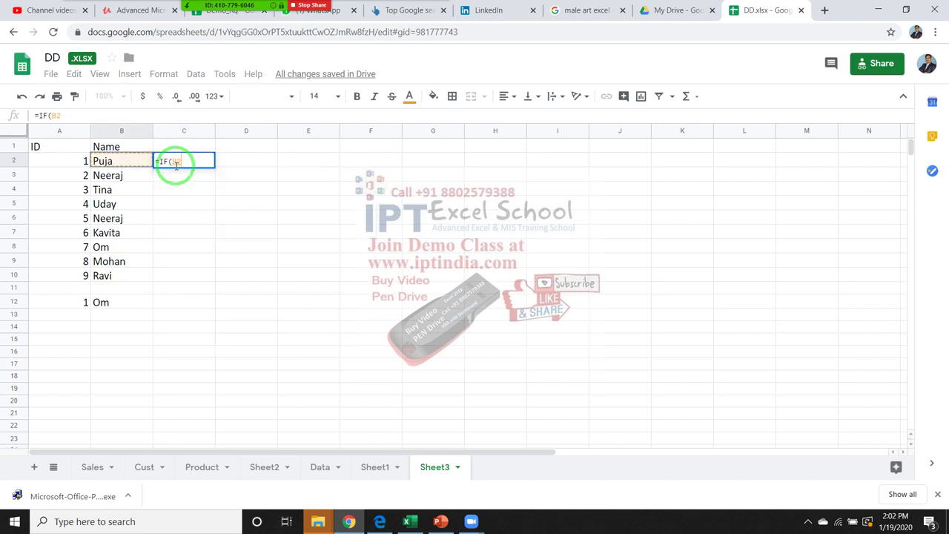
{"action": "type", "text": ">0"}
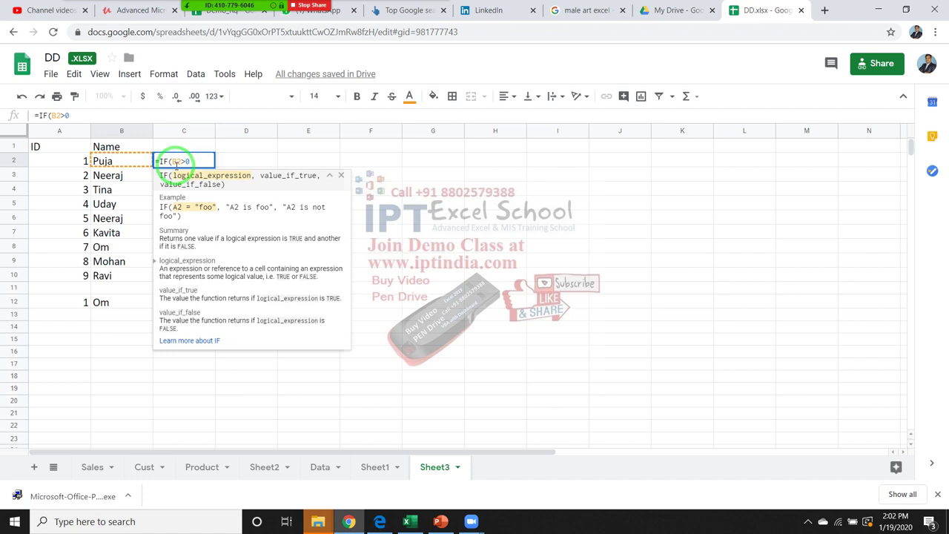
{"action": "type", "text": ","}
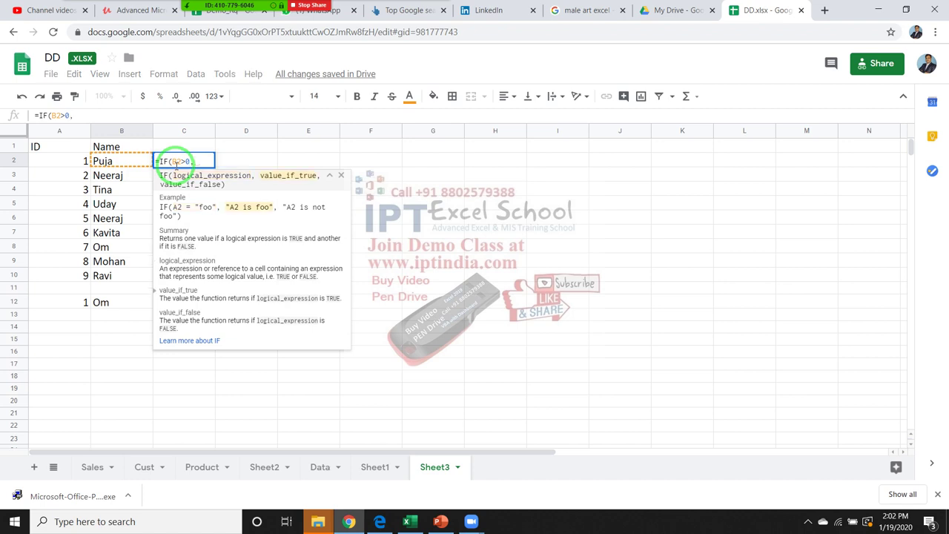
{"action": "type", "text": "max"}
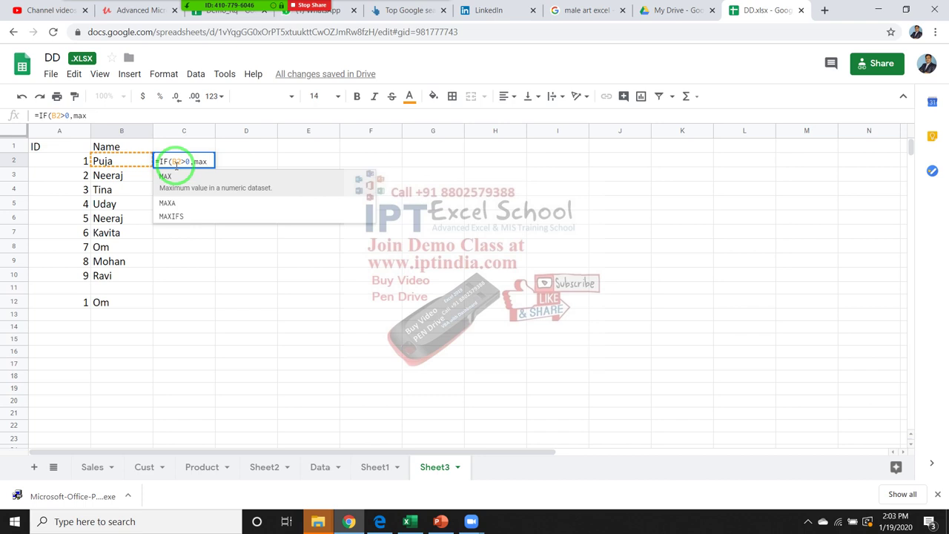
{"action": "type", "text": "("}
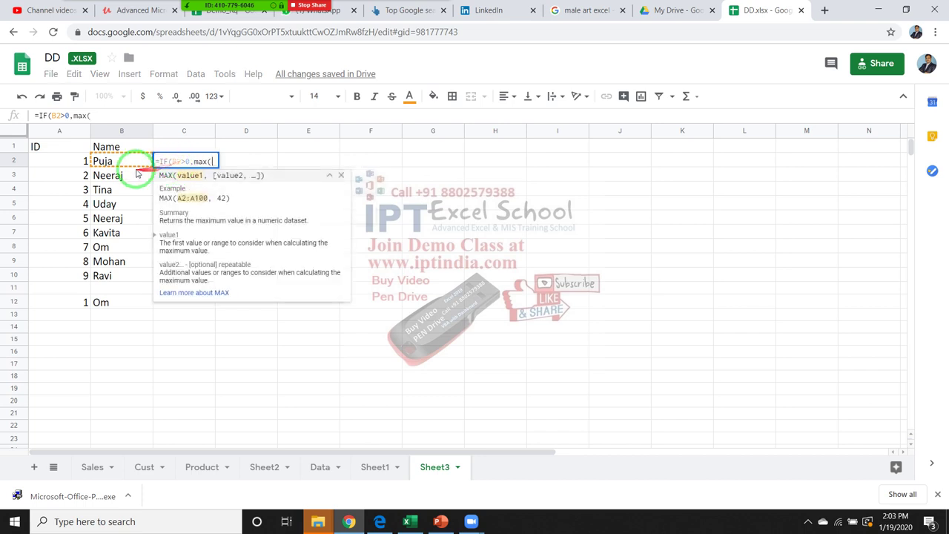
{"action": "left_click", "coordinate": [131, 163]}
{"action": "type", "text": ":"}
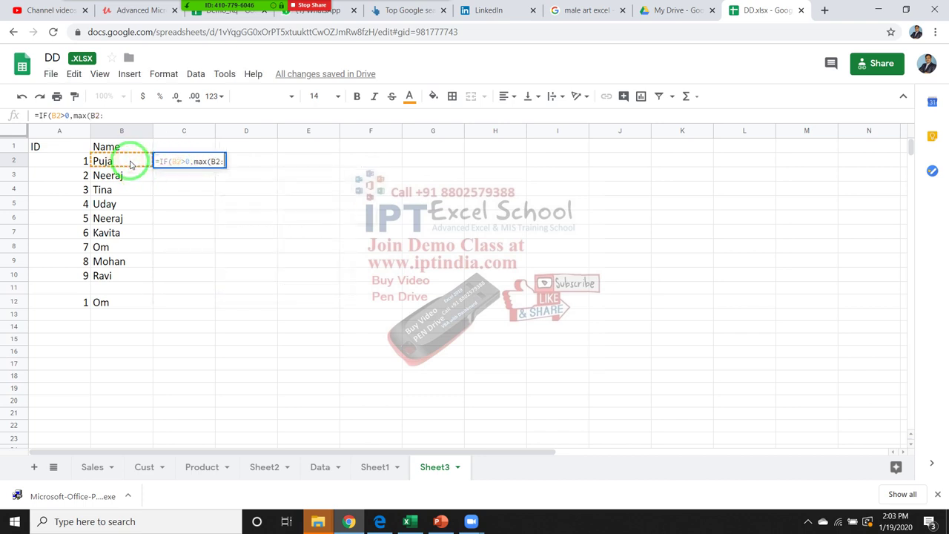
{"action": "type", "text": "B2"}
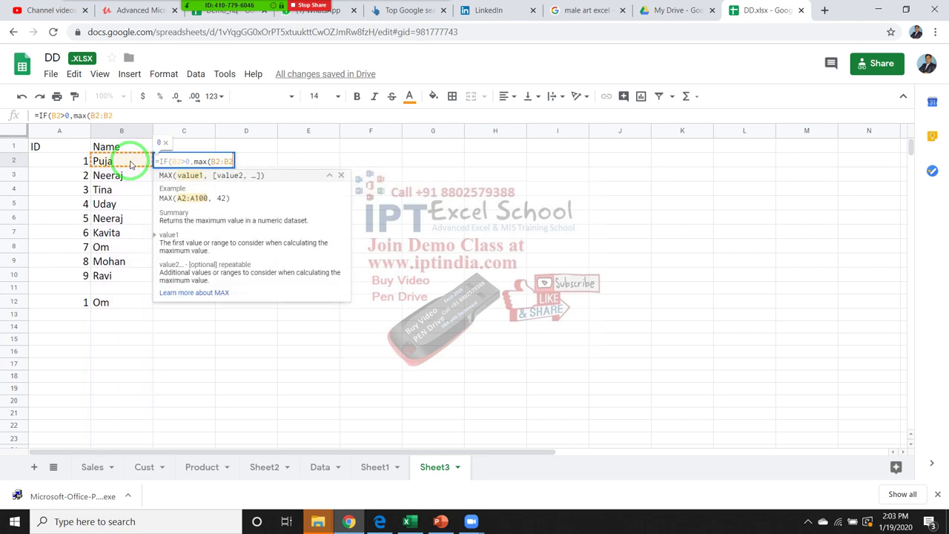
{"action": "left_click", "coordinate": [188, 143]}
{"action": "left_click", "coordinate": [191, 156]}
{"action": "type", "text": "))"}
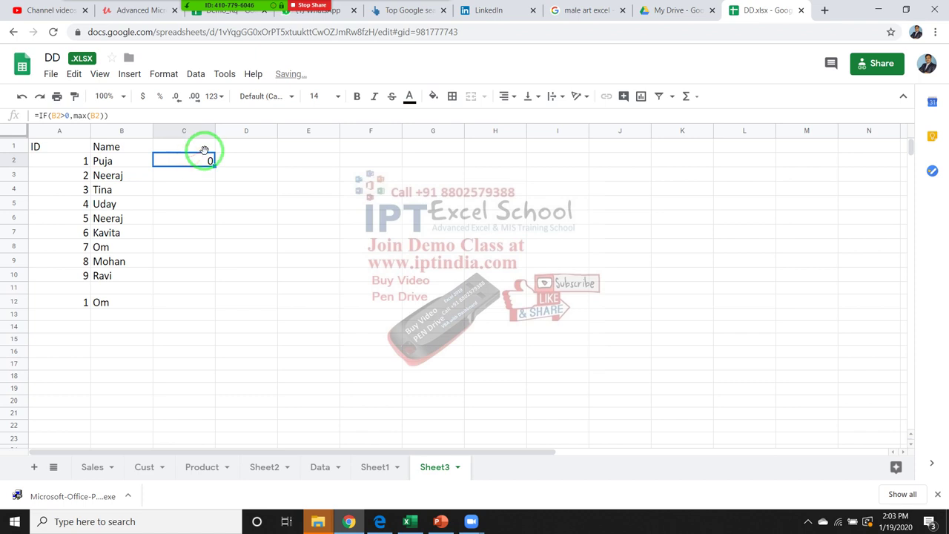
- Replace C2 with =IF(B2>0,max(C1:C2)+1,""), which yields a #REF! error
{"action": "type", "text": "=IF"}
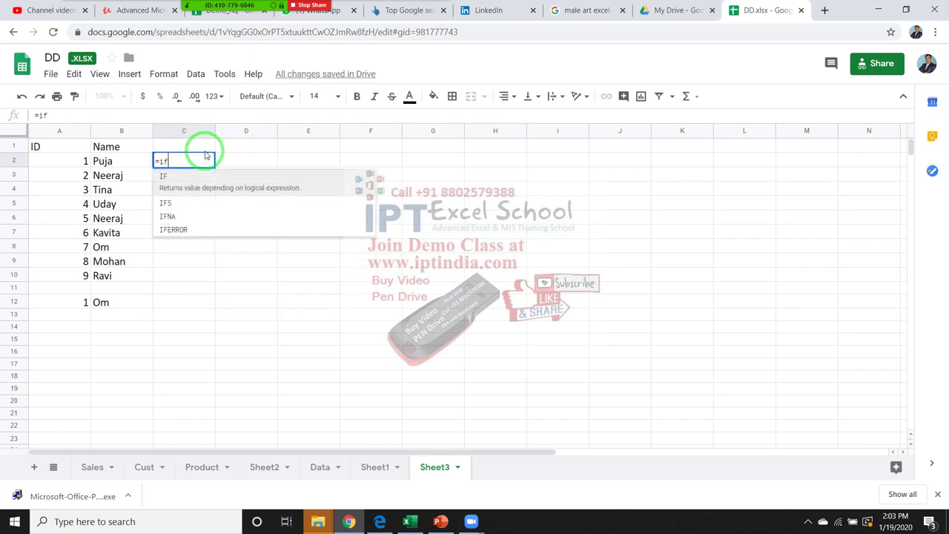
{"action": "type", "text": "("}
{"action": "key", "text": "Left"}
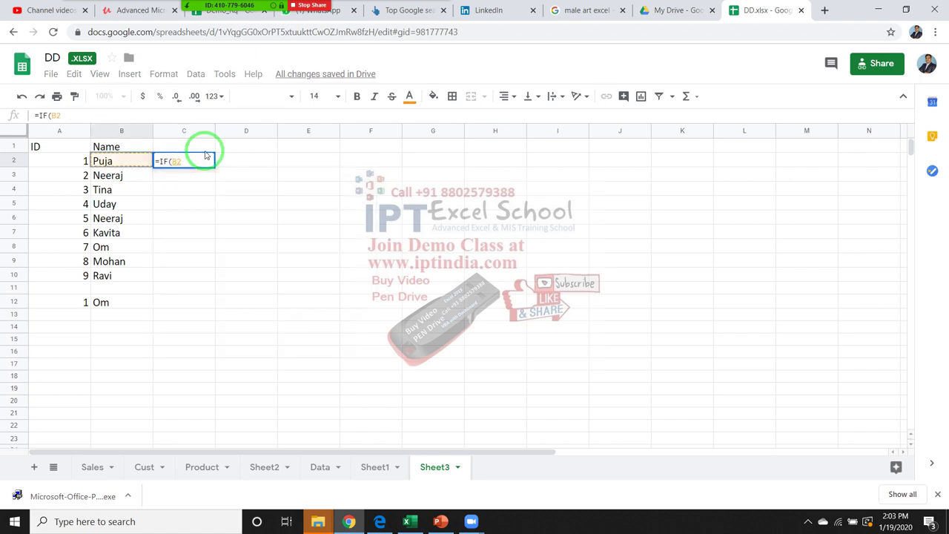
{"action": "type", "text": ">0"}
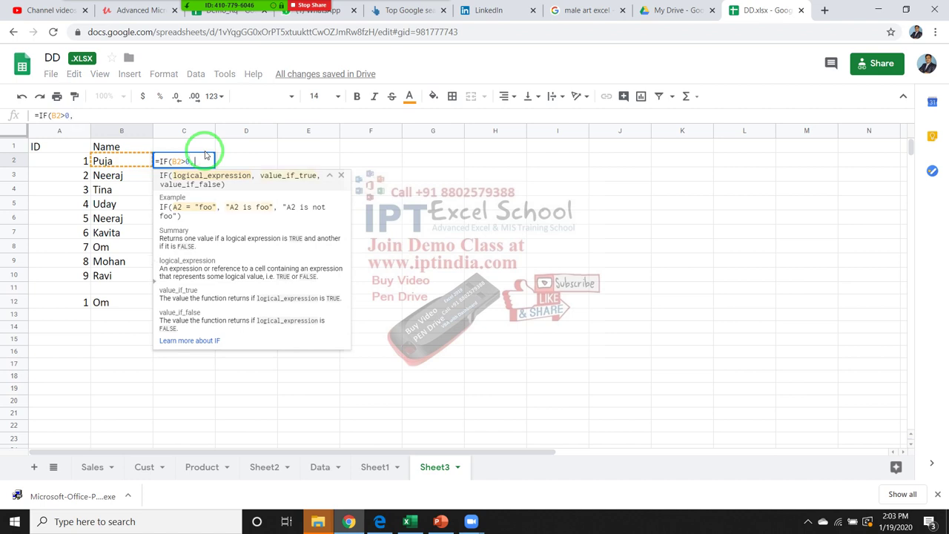
{"action": "type", "text": ","}
{"action": "type", "text": "m"}
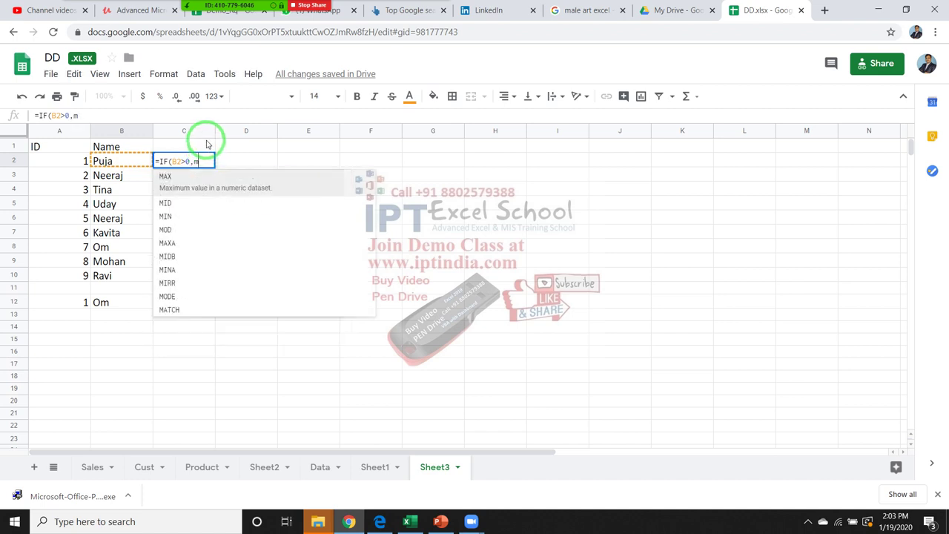
{"action": "type", "text": "ax"}
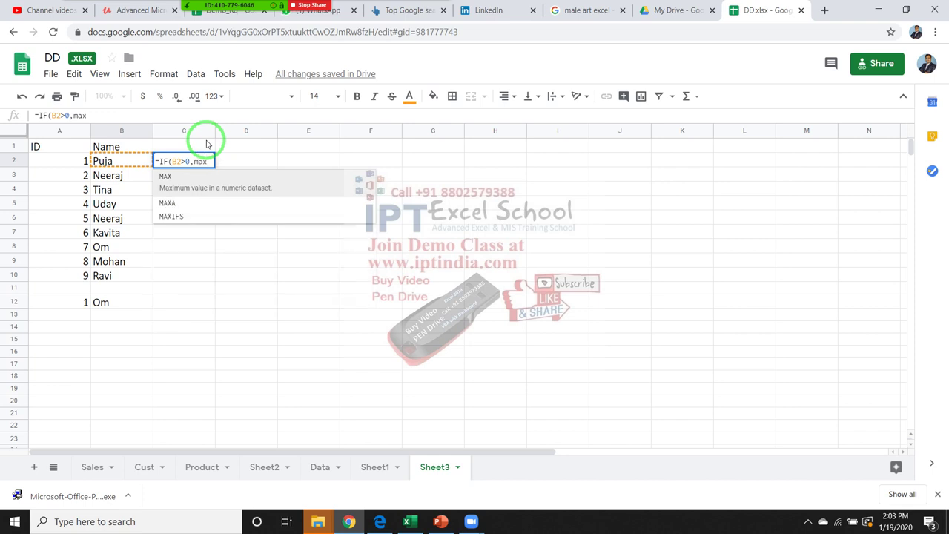
{"action": "type", "text": "("}
{"action": "left_click", "coordinate": [207, 143]}
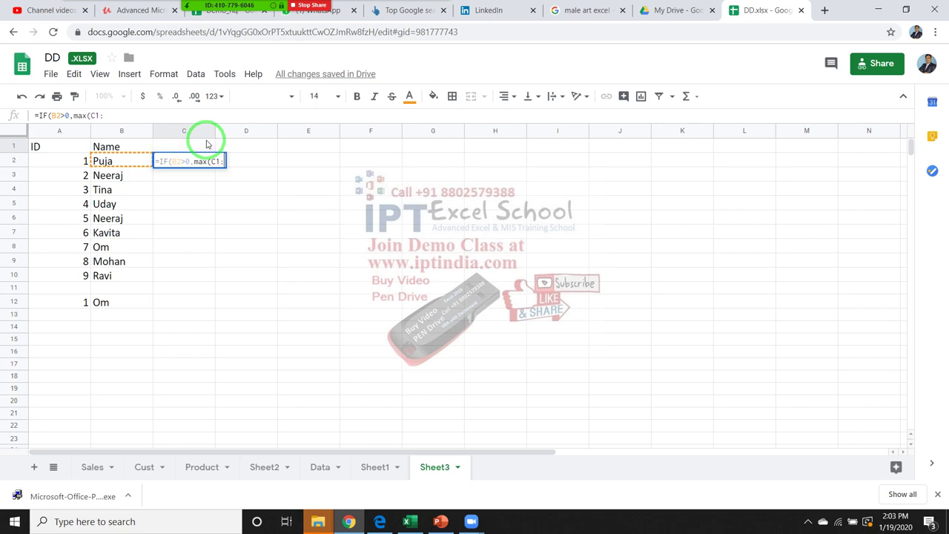
{"action": "type", "text": ":C2"}
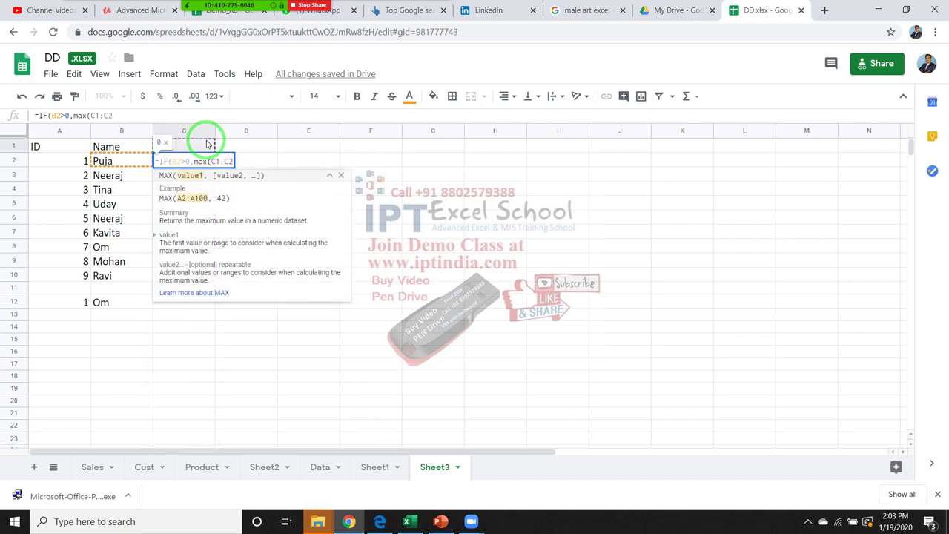
{"action": "type", "text": ")"}
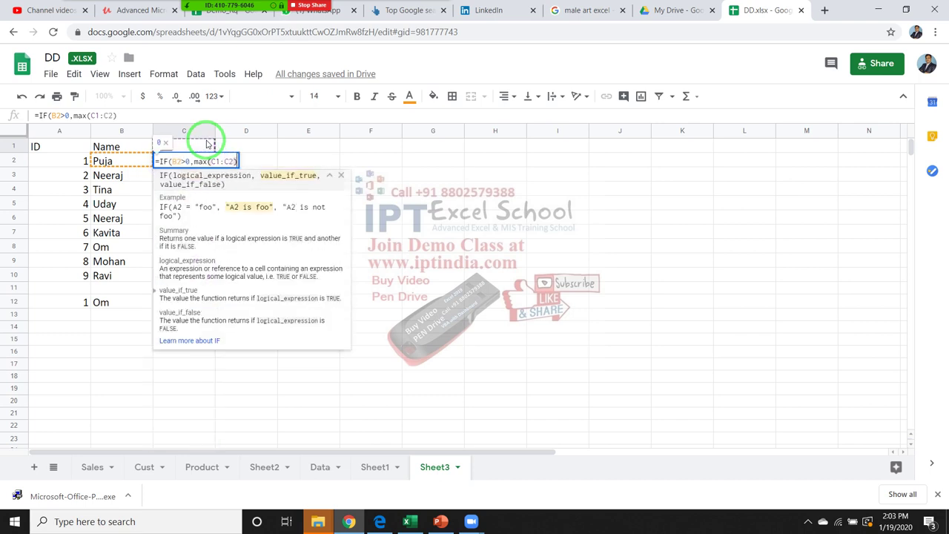
{"action": "type", "text": "+"}
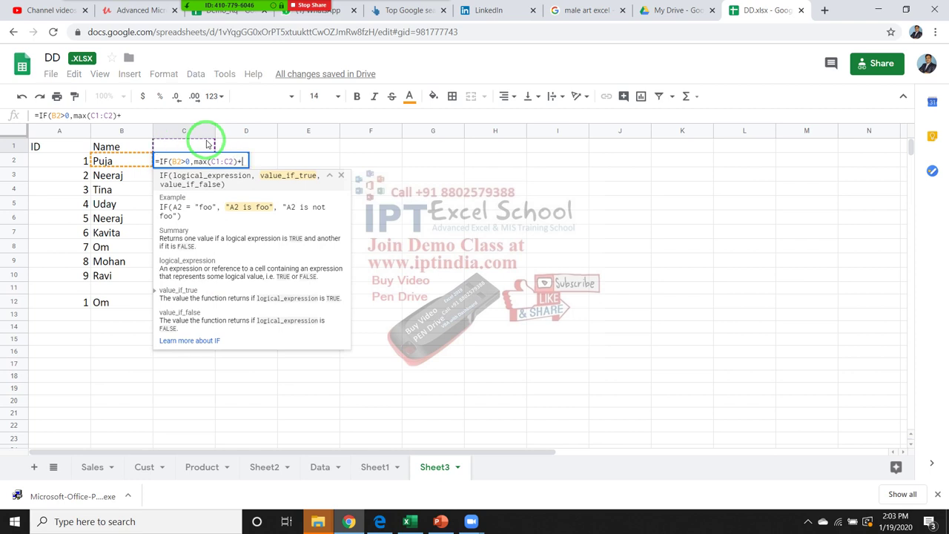
{"action": "type", "text": "1,"}
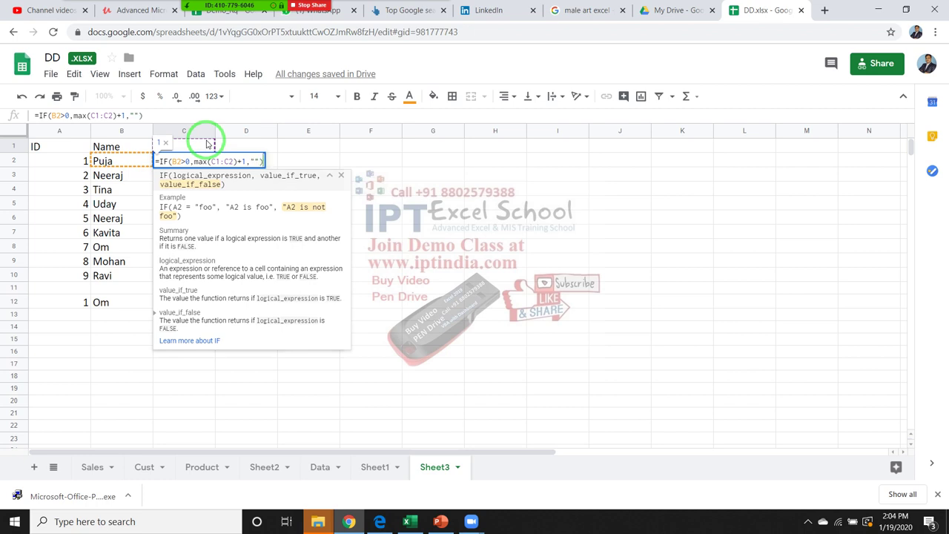
{"action": "key", "text": "Return"}
{"action": "key", "text": "Up"}
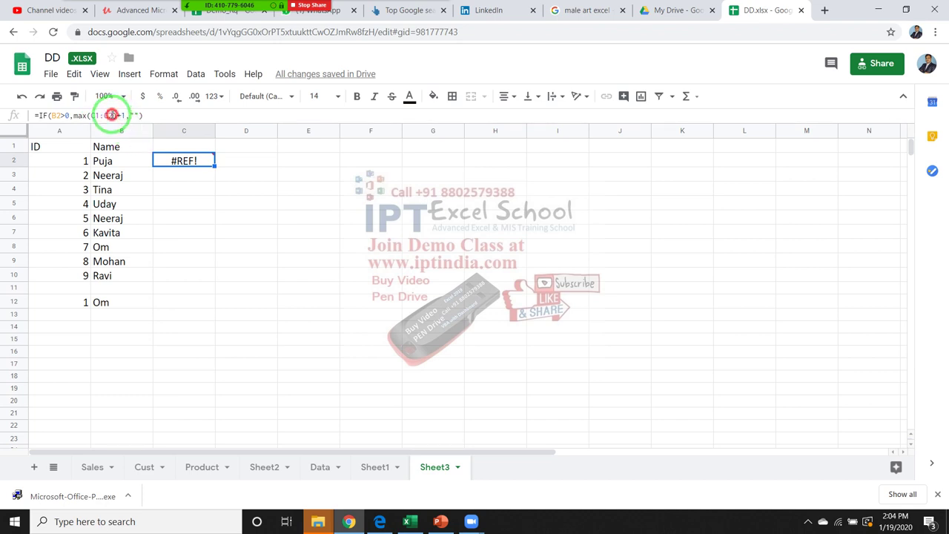
- Shorten the MAX range in C2's formula so it ends at C1
{"action": "left_click", "coordinate": [106, 116]}
{"action": "key", "text": "BackSpace"}
{"action": "key", "text": "BackSpace"}
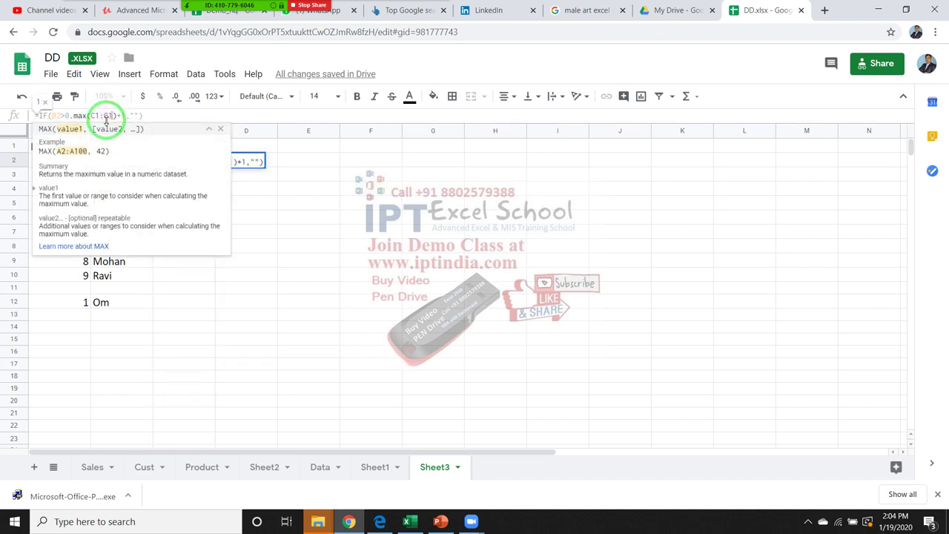
{"action": "key", "text": "Return"}
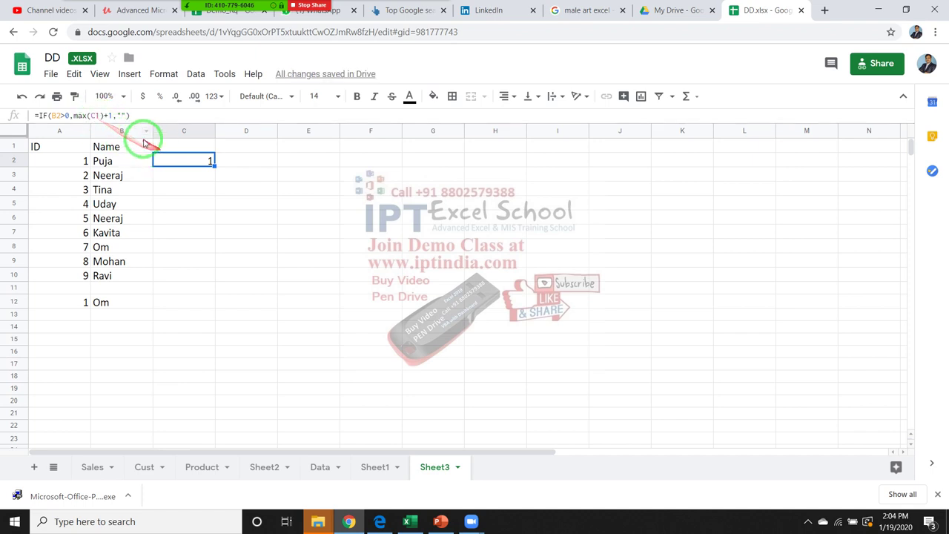
- Change C2's MAX range to the anchored $C$1:C1 so the cell returns 1
{"action": "left_click", "coordinate": [102, 115]}
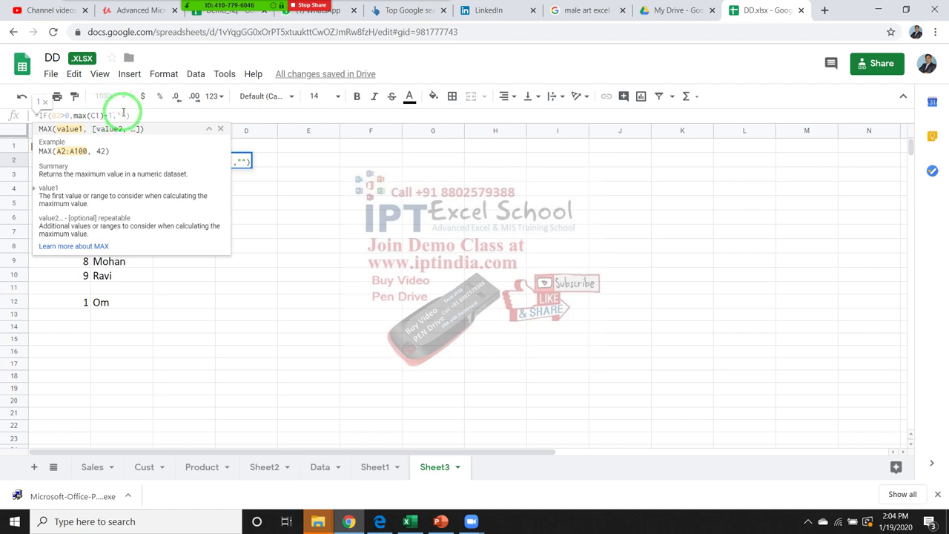
{"action": "type", "text": ":C1"}
{"action": "left_click", "coordinate": [94, 116]}
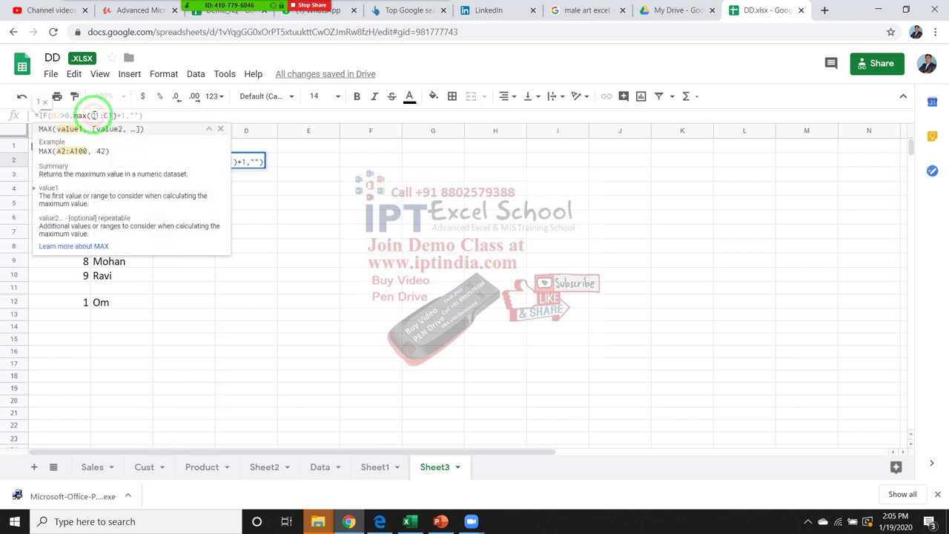
{"action": "key", "text": "F4"}
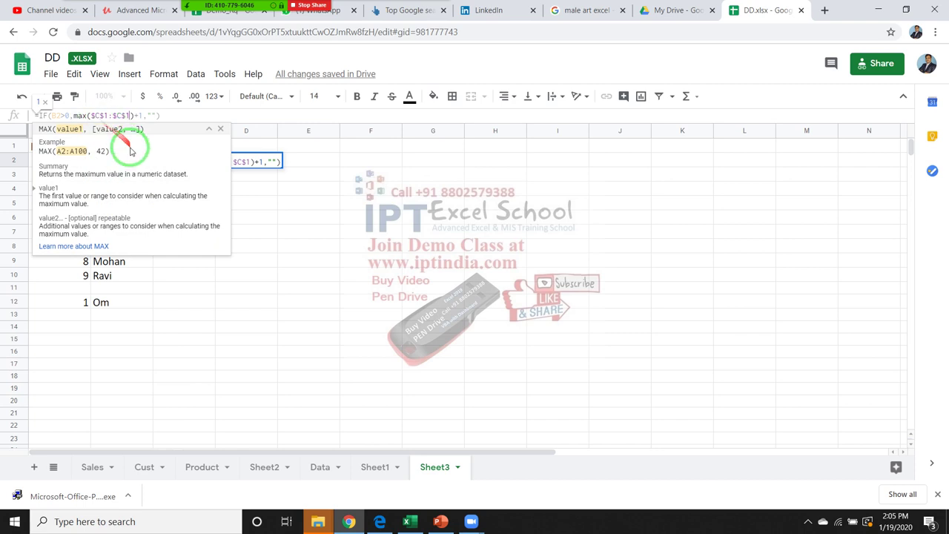
{"action": "left_click", "coordinate": [130, 116]}
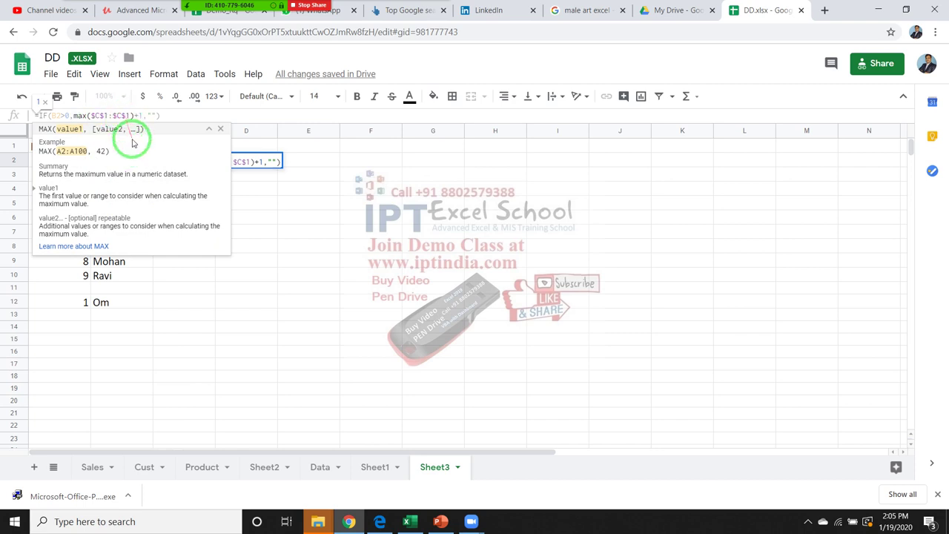
{"action": "key", "text": "BackSpace"}
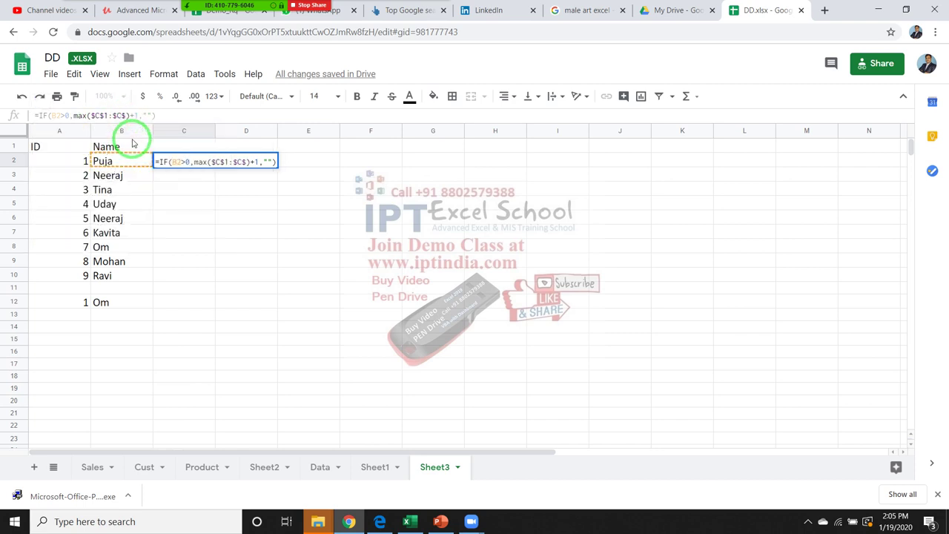
{"action": "key", "text": "BackSpace"}
{"action": "key", "text": "Delete"}
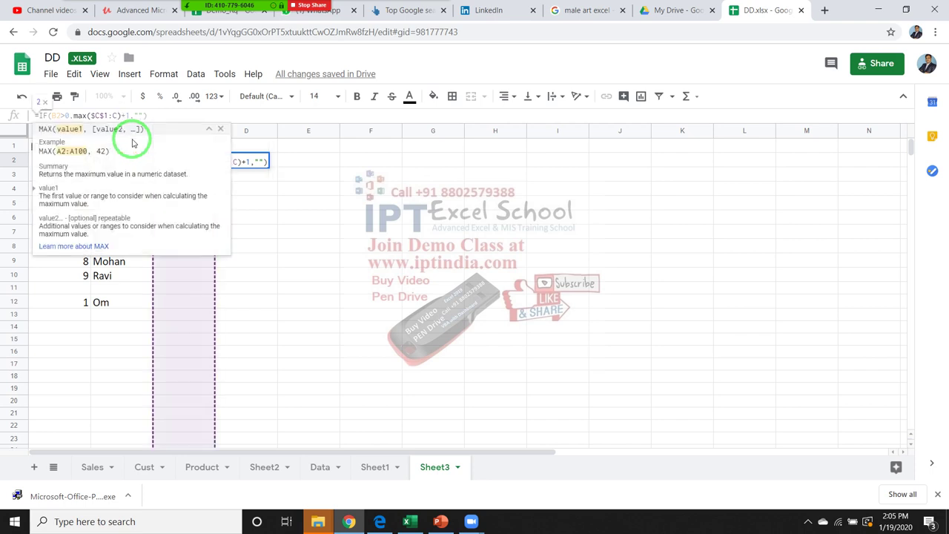
{"action": "type", "text": "1"}
{"action": "key", "text": "Return"}
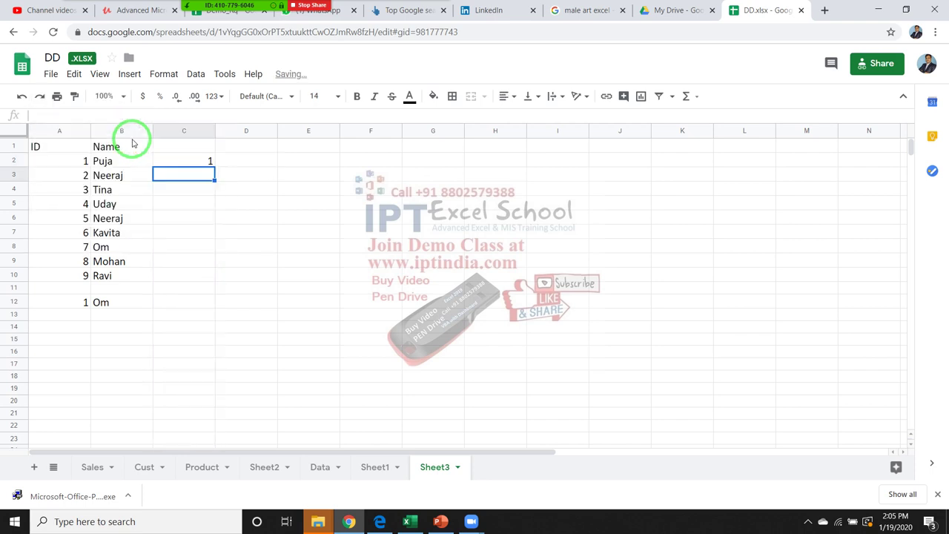
{"action": "key", "text": "Up"}
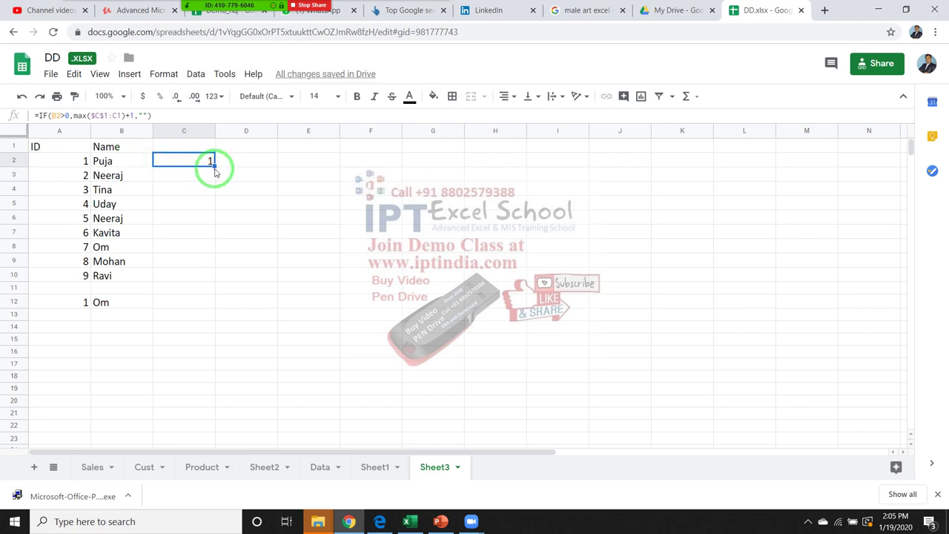
- Fill the running-ID formula from C2 down to C12 and check the copied formulas
{"action": "left_click_drag", "start_coordinate": [211, 162], "coordinate": [213, 274]}
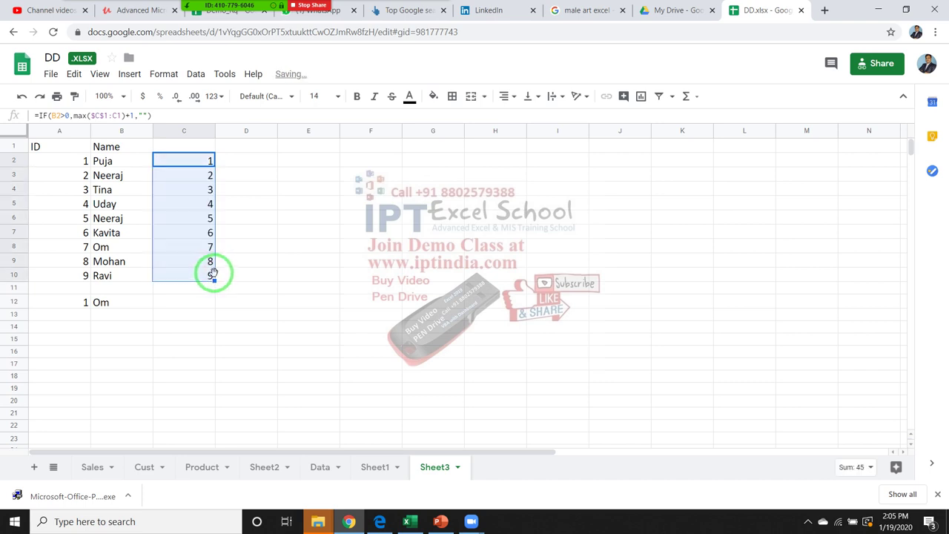
{"action": "left_click_drag", "start_coordinate": [212, 277], "coordinate": [213, 300]}
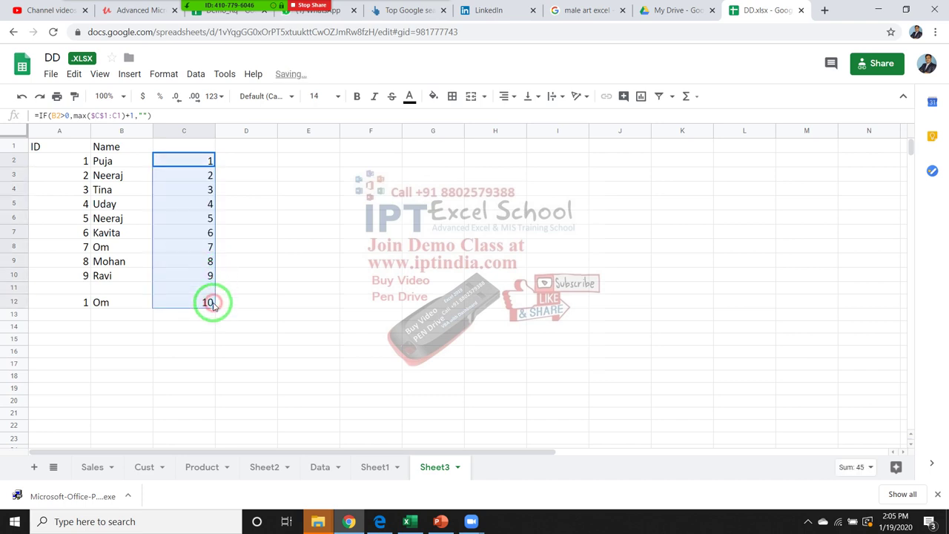
{"action": "left_click", "coordinate": [213, 302]}
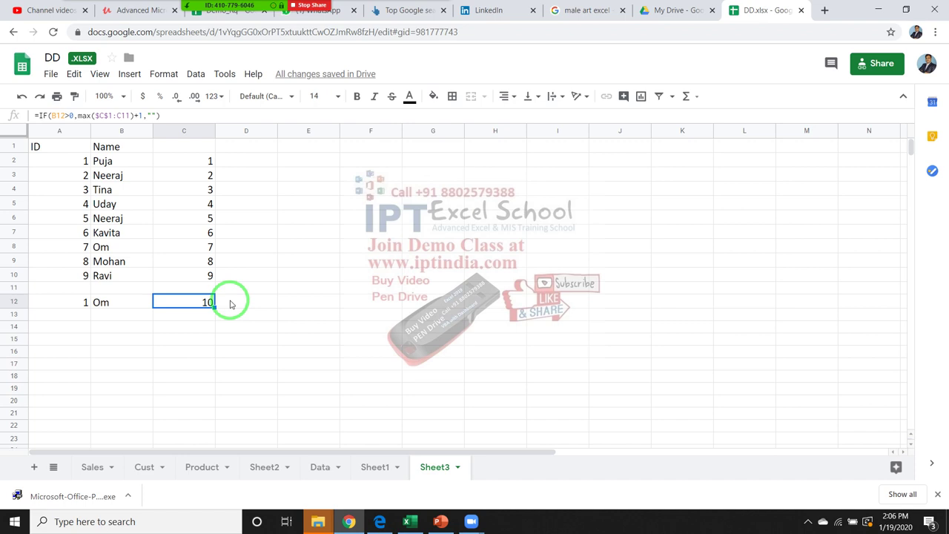
{"action": "left_click", "coordinate": [302, 166]}
{"action": "left_click", "coordinate": [298, 147]}
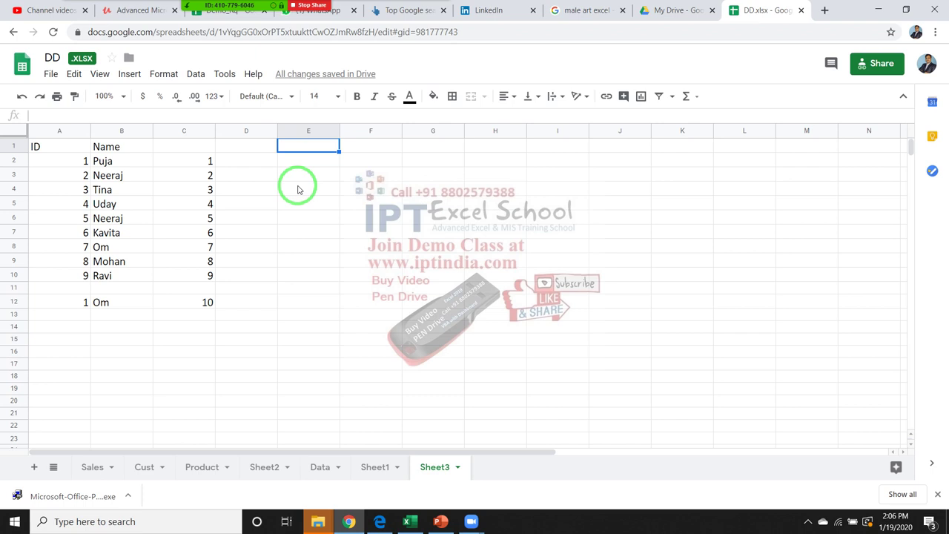
{"action": "key", "text": "Down"}
{"action": "key", "text": "Down"}
{"action": "key", "text": "Left"}
{"action": "key", "text": "Left"}
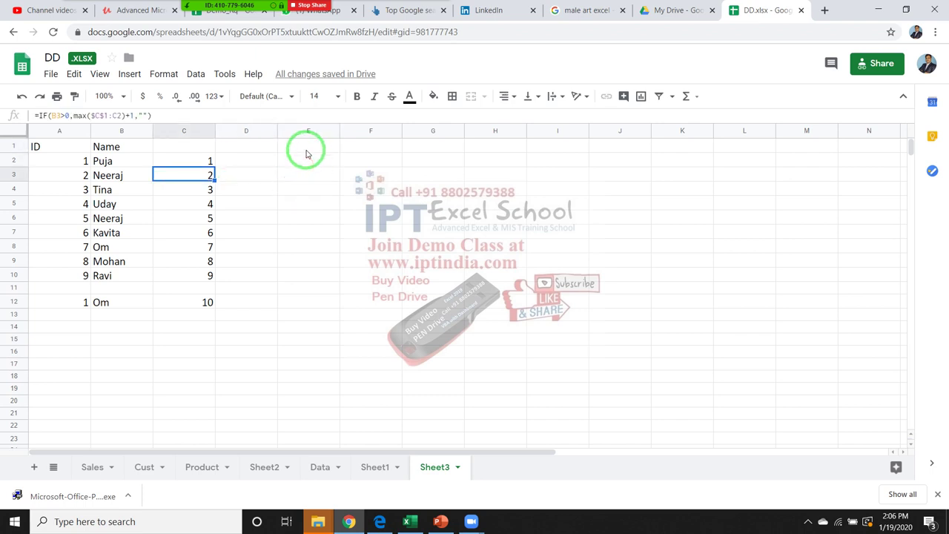
{"action": "left_click", "coordinate": [307, 151]}
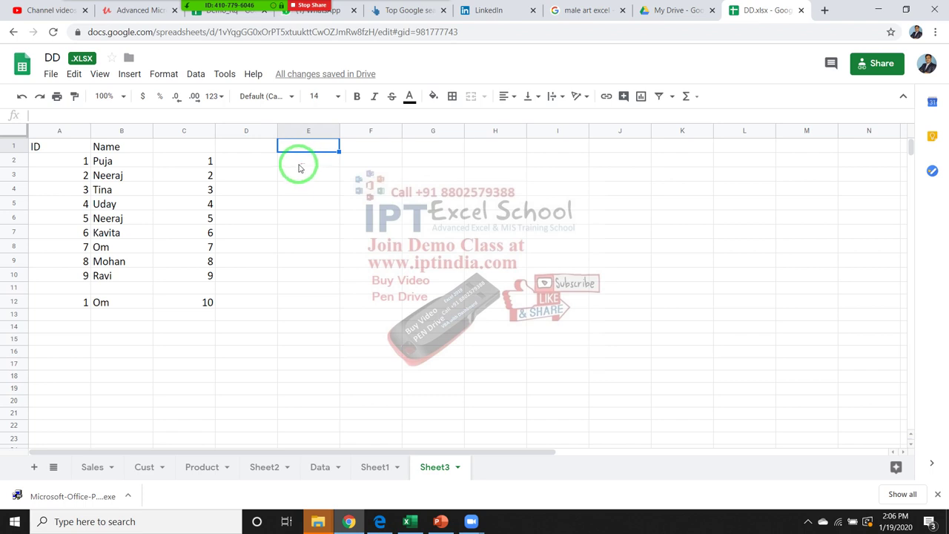
- Enter the heading Sales in E1, 85 in E2 and 36% in E3
{"action": "type", "text": "Sales"}
{"action": "key", "text": "Return"}
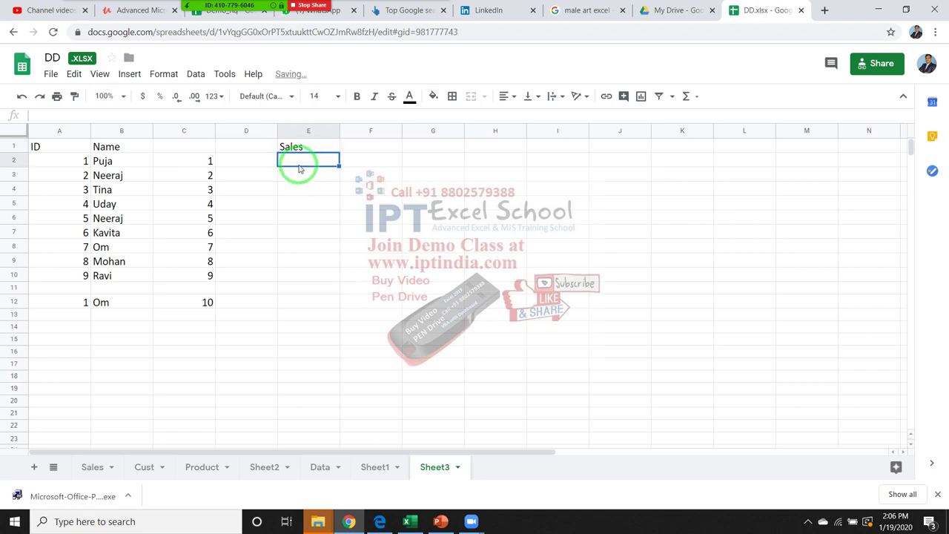
{"action": "type", "text": "85"}
{"action": "key", "text": "Return"}
{"action": "type", "text": "36%"}
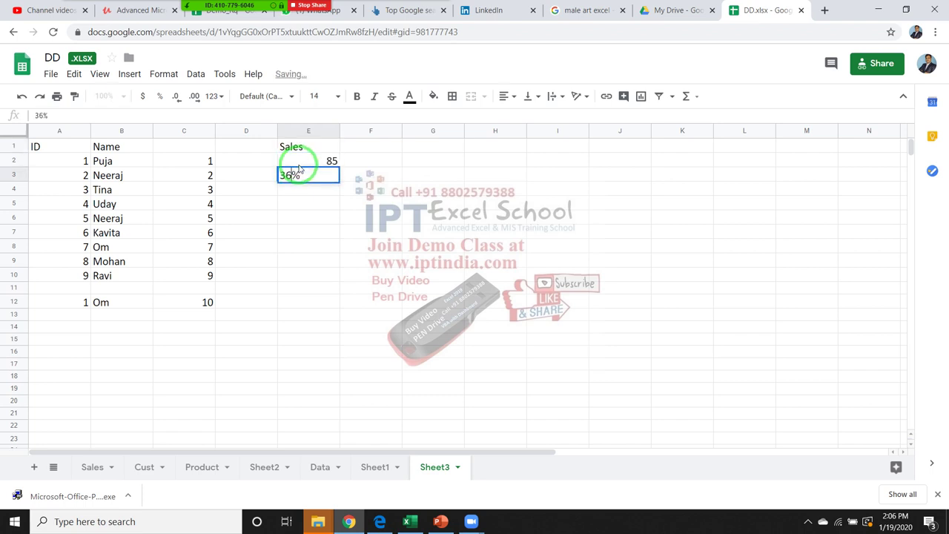
{"action": "key", "text": "Return"}
- Dismiss the shortcut popup and re-enter 85 in E3 so it shows 85.00%
{"action": "left_click", "coordinate": [299, 169]}
{"action": "key", "text": "ctrl+shift+5"}
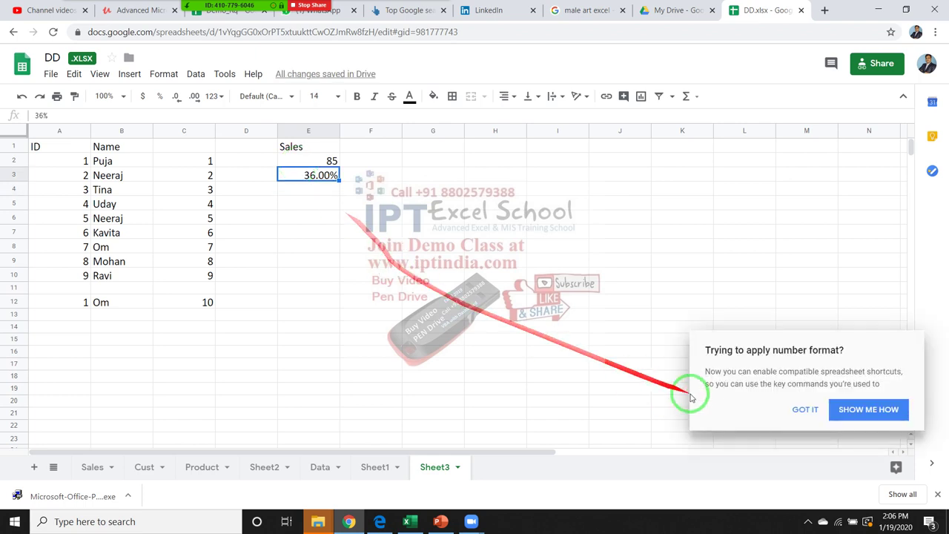
{"action": "left_click", "coordinate": [795, 411]}
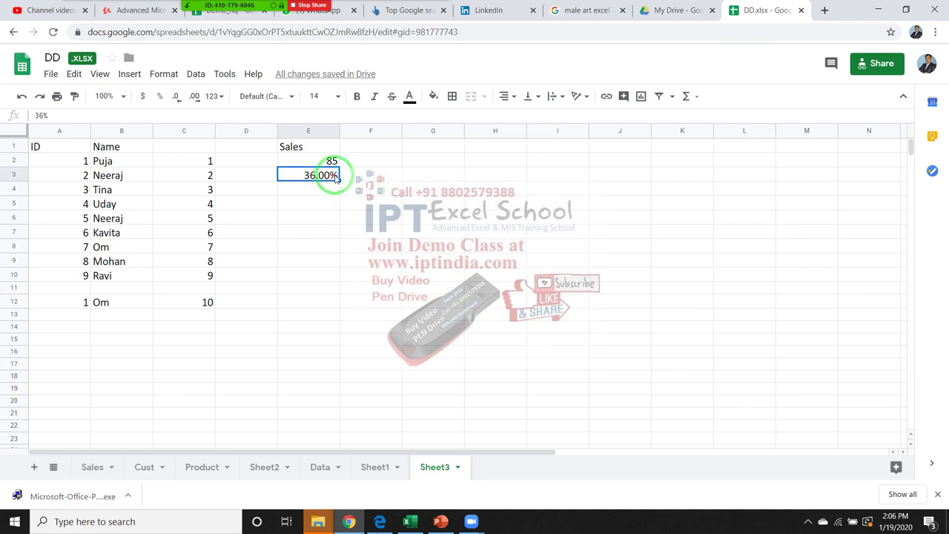
{"action": "left_click", "coordinate": [371, 218]}
{"action": "left_click", "coordinate": [328, 198]}
{"action": "left_click", "coordinate": [317, 162]}
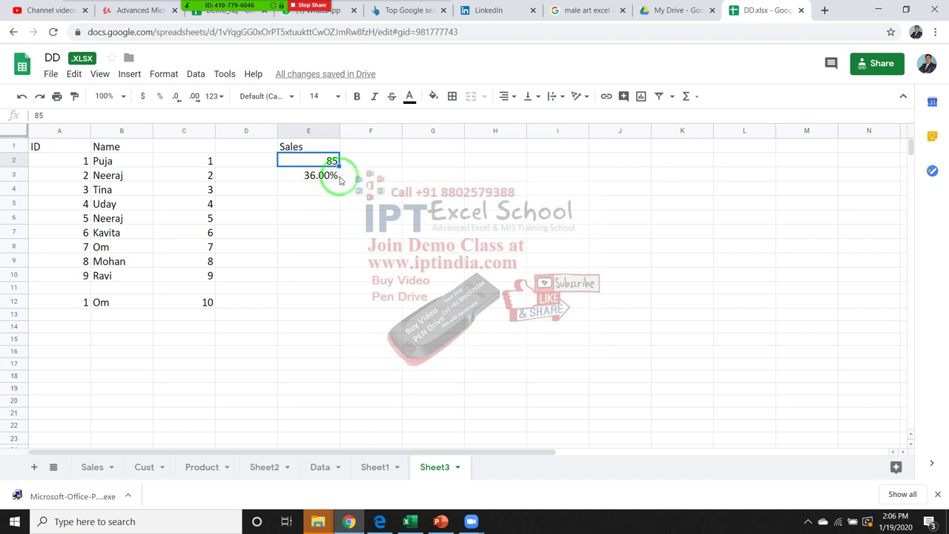
{"action": "left_click", "coordinate": [338, 176]}
{"action": "type", "text": "85"}
{"action": "key", "text": "Return"}
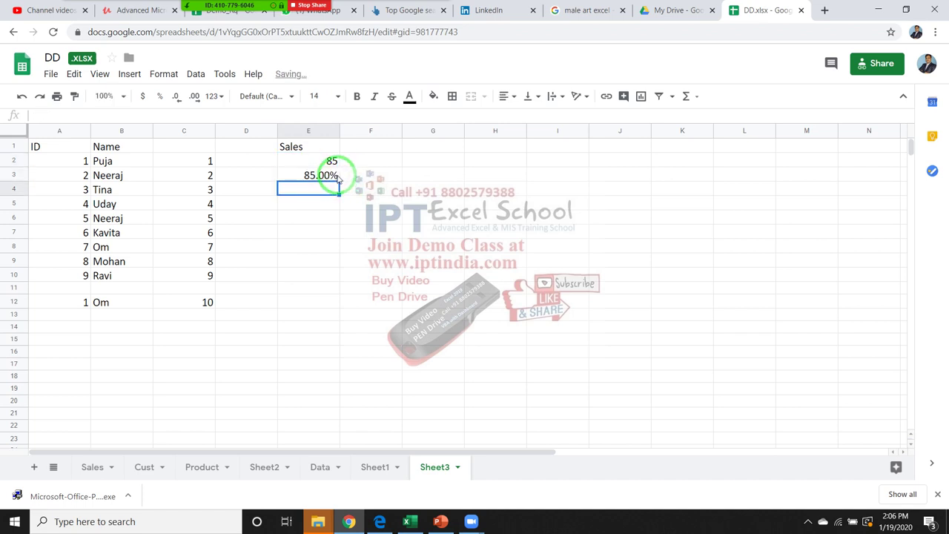
{"action": "left_click", "coordinate": [338, 177]}
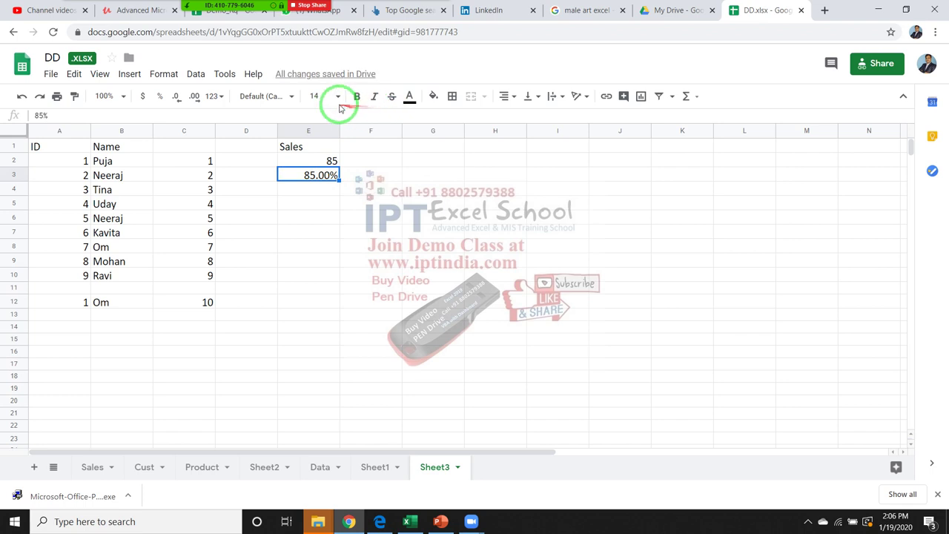
- Fill the Sales column E2:E11 with 85
{"action": "right_click", "coordinate": [322, 176]}
{"action": "mouse_move", "coordinate": [356, 113]}
{"action": "left_mouse_down"}
{"action": "mouse_move", "coordinate": [456, 256]}
{"action": "mouse_move", "coordinate": [371, 434]}
{"action": "mouse_move", "coordinate": [377, 385]}
{"action": "mouse_move", "coordinate": [423, 282]}
{"action": "mouse_move", "coordinate": [342, 226]}
{"action": "left_mouse_up"}
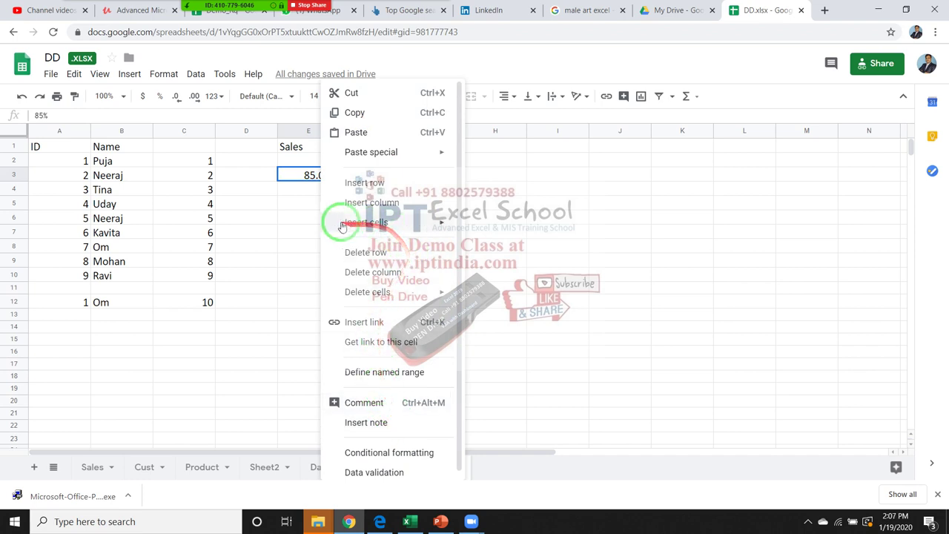
{"action": "left_click", "coordinate": [304, 221]}
{"action": "left_click", "coordinate": [318, 163]}
{"action": "type", "text": "85"}
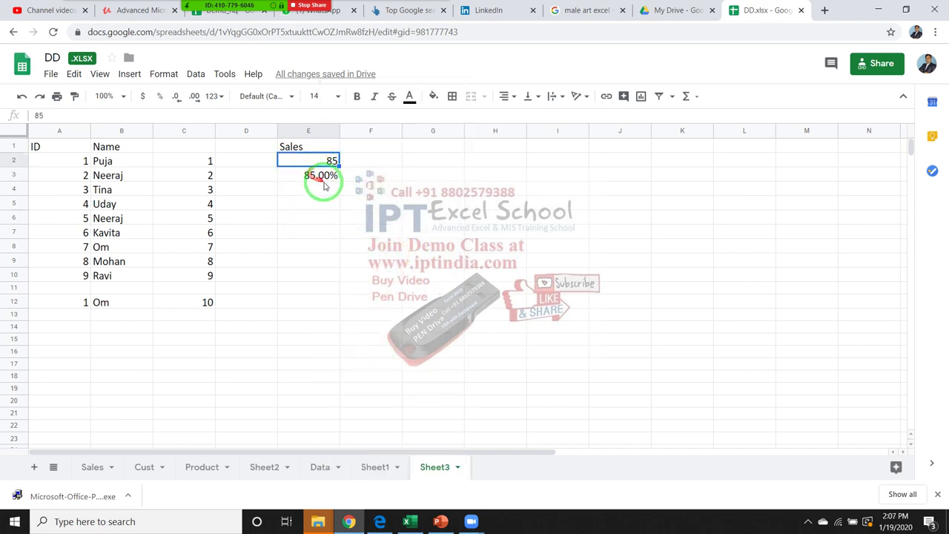
{"action": "left_click_drag", "start_coordinate": [338, 164], "coordinate": [341, 289]}
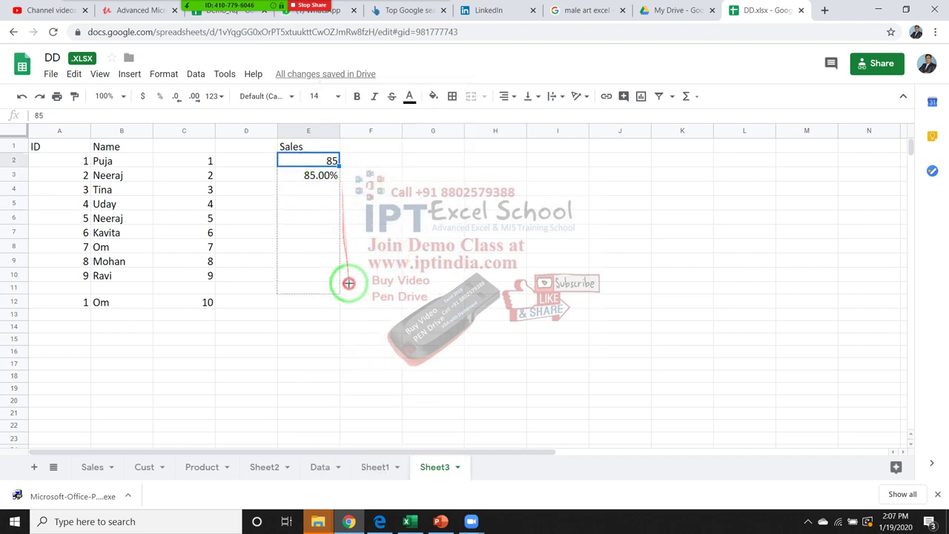
- Overwrite E4:E9 with the sales values 36, 22, 55, 95, 25 and 45
{"action": "left_click", "coordinate": [329, 178]}
{"action": "key", "text": "Down"}
{"action": "type", "text": "36"}
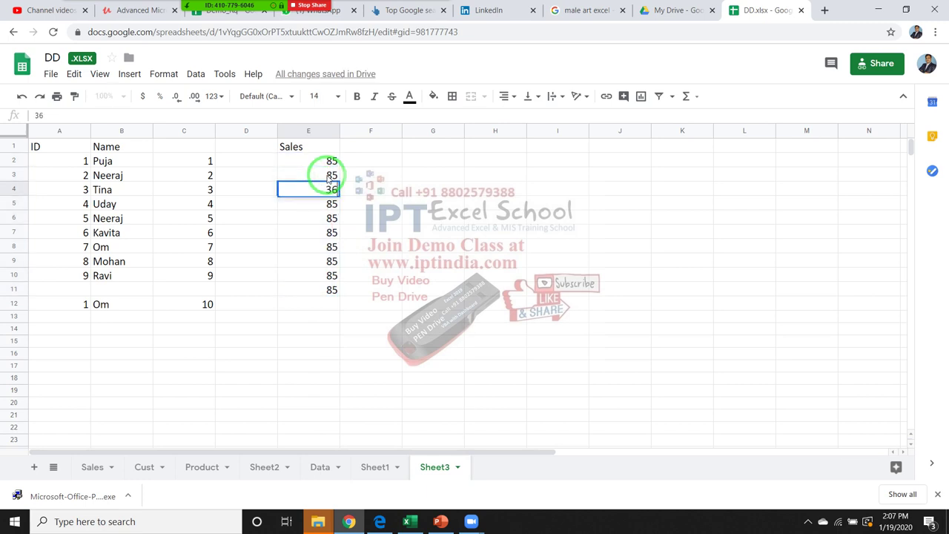
{"action": "key", "text": "Return"}
{"action": "type", "text": "22"}
{"action": "key", "text": "Return"}
{"action": "type", "text": "5"}
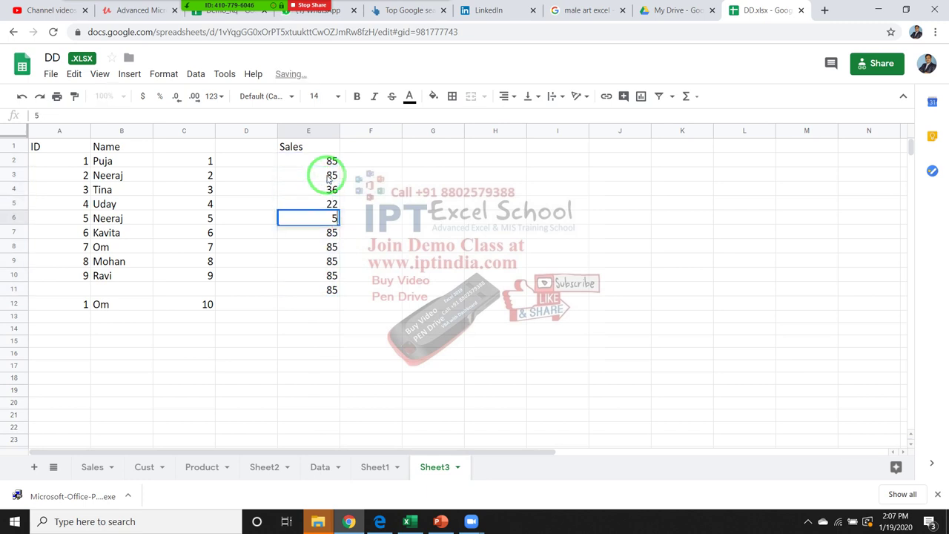
{"action": "type", "text": "5"}
{"action": "key", "text": "Return"}
{"action": "type", "text": "9"}
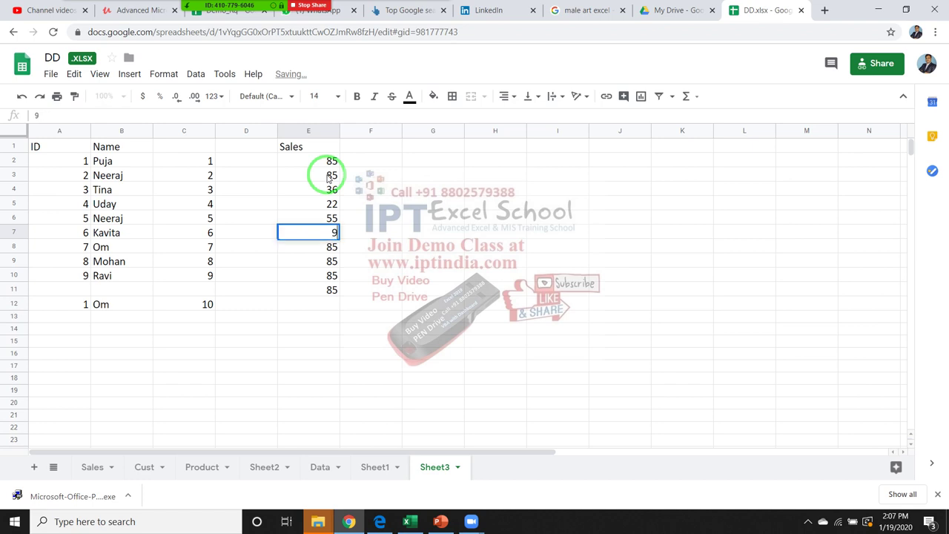
{"action": "type", "text": "5"}
{"action": "key", "text": "Return"}
{"action": "type", "text": "25"}
{"action": "key", "text": "Return"}
{"action": "type", "text": "4"}
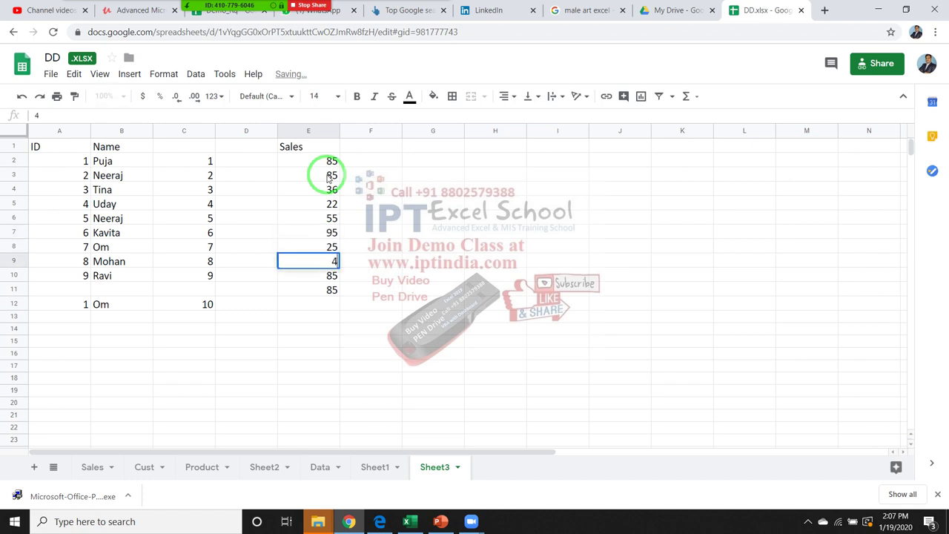
{"action": "type", "text": "5"}
{"action": "key", "text": "Return"}
- Enter 36 in E10 and the range label '85 to 95' in G2
{"action": "type", "text": "36"}
{"action": "key", "text": "Return"}
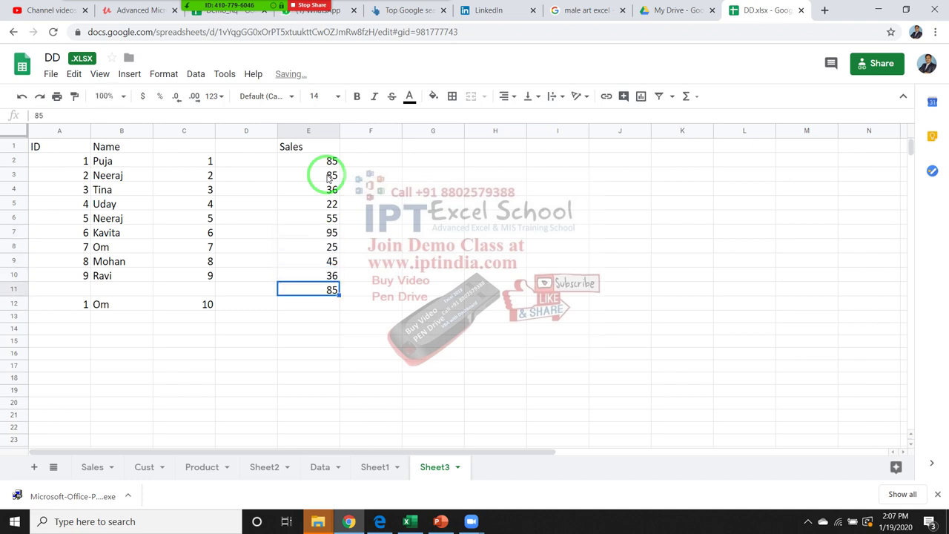
{"action": "left_click", "coordinate": [445, 162]}
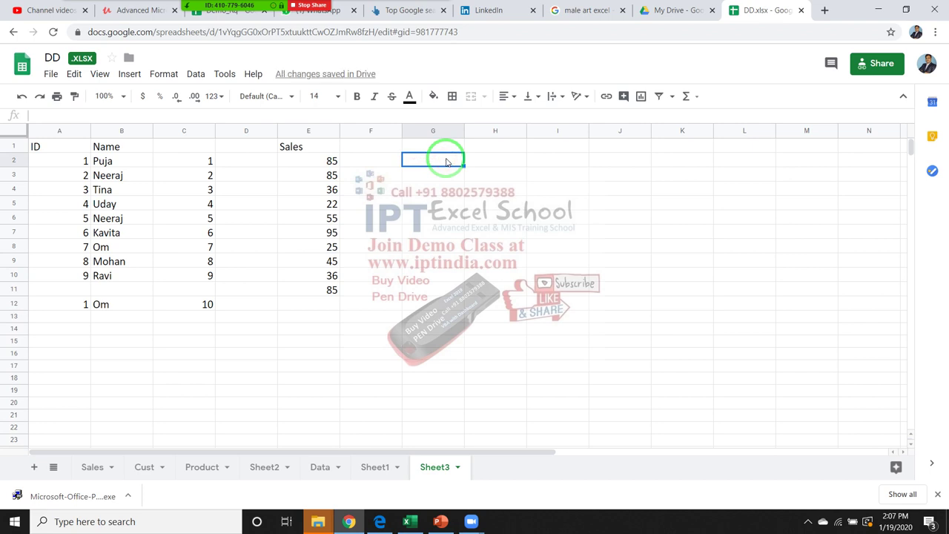
{"action": "type", "text": "85"}
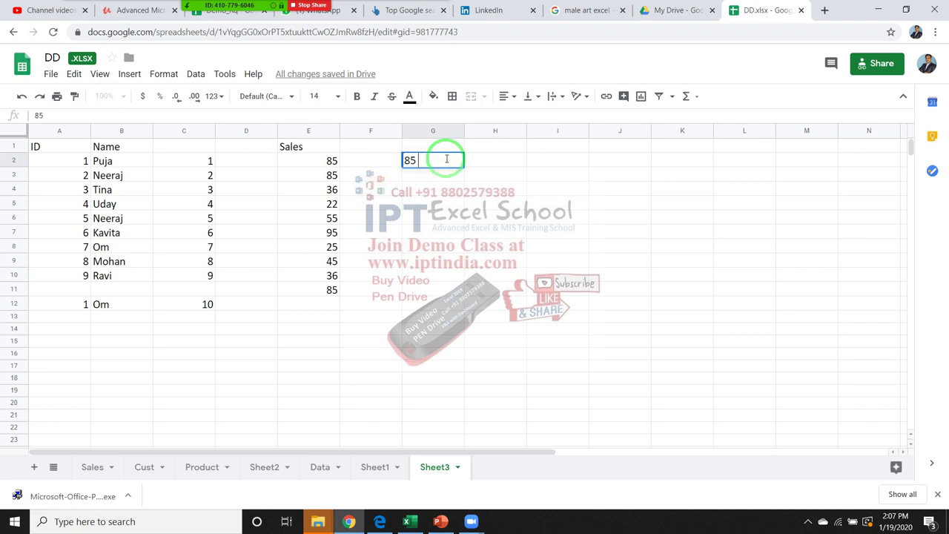
{"action": "type", "text": " to "}
{"action": "type", "text": "95"}
{"action": "key", "text": "Return"}
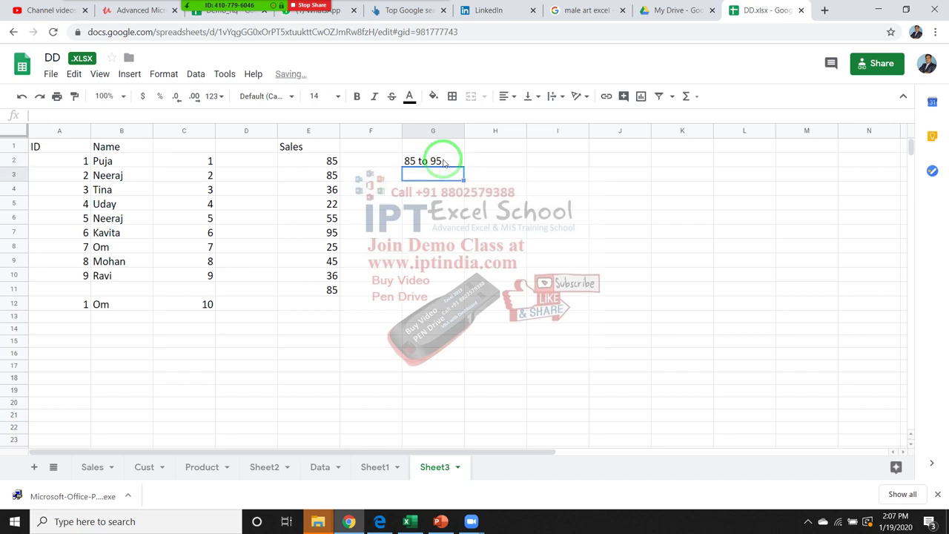
- Enter the bonus amount 800 in H2
{"action": "left_click", "coordinate": [428, 164]}
{"action": "left_click", "coordinate": [375, 160]}
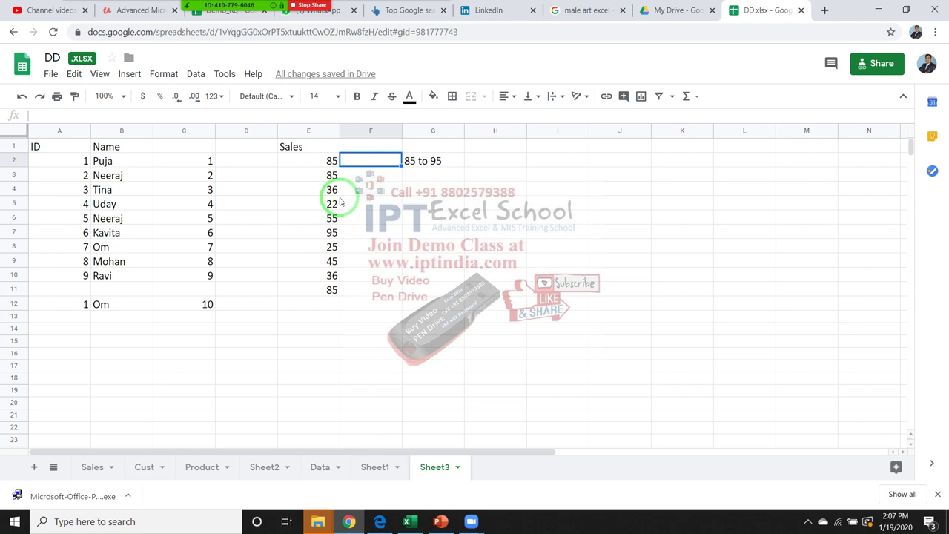
{"action": "left_click", "coordinate": [478, 163]}
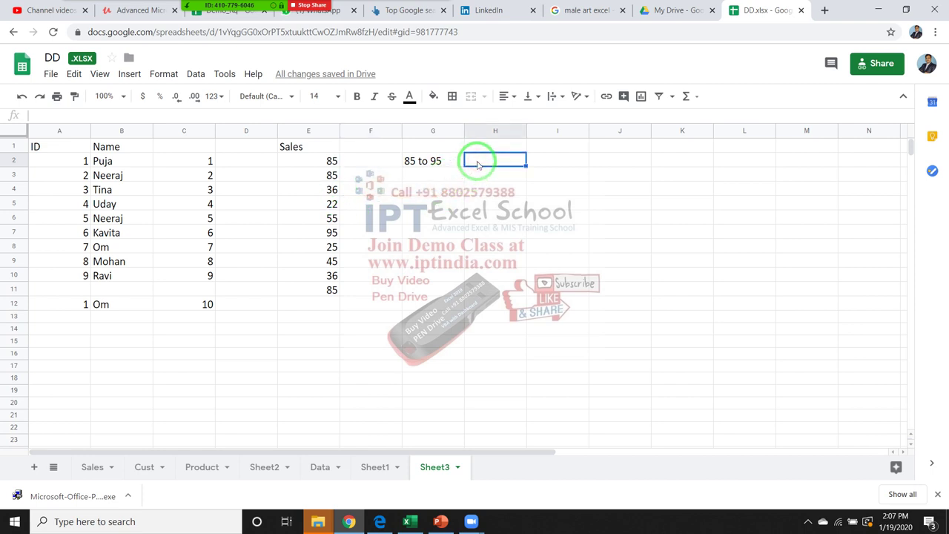
{"action": "type", "text": "800"}
{"action": "key", "text": "Return"}
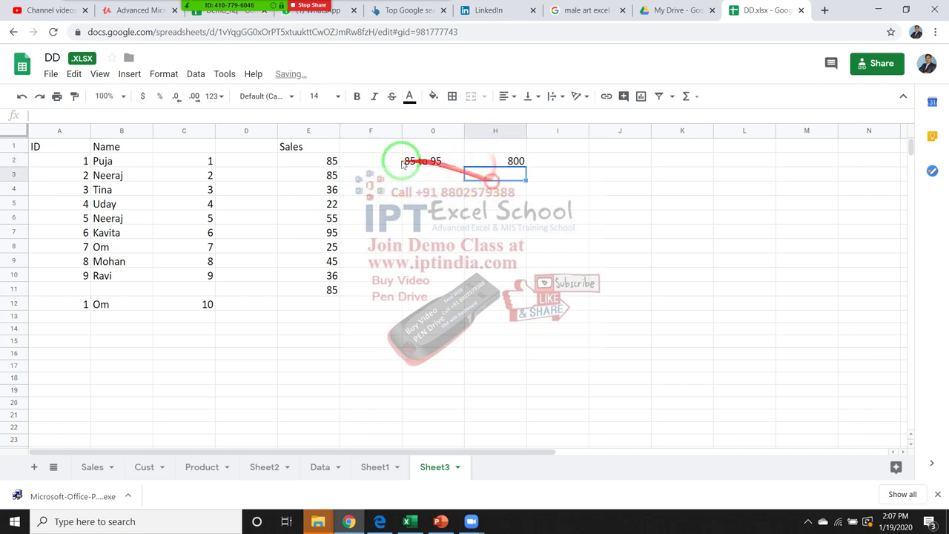
{"action": "left_click", "coordinate": [371, 161]}
- Enter =IF(AND(E2>=85,E2<=95),800,0) in F2 as the bonus formula
{"action": "type", "text": "=if"}
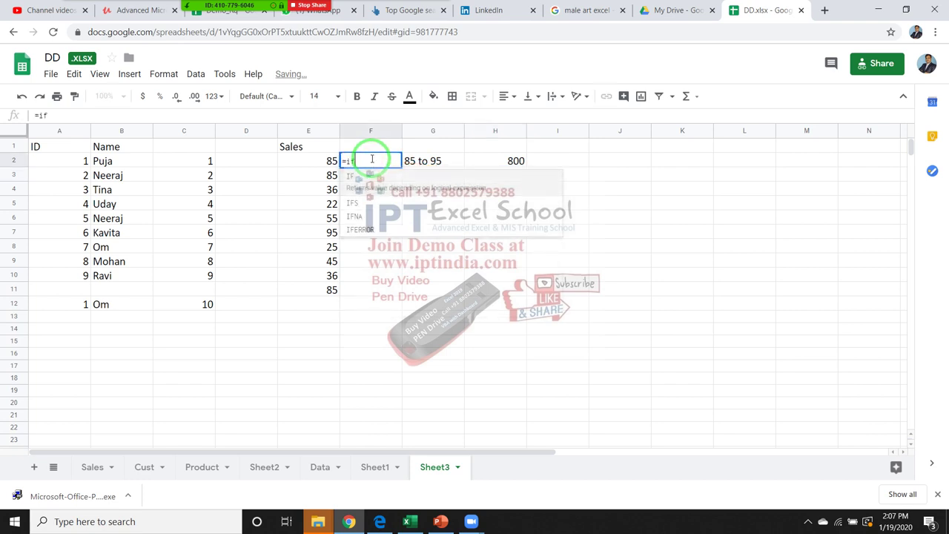
{"action": "key", "text": "Tab"}
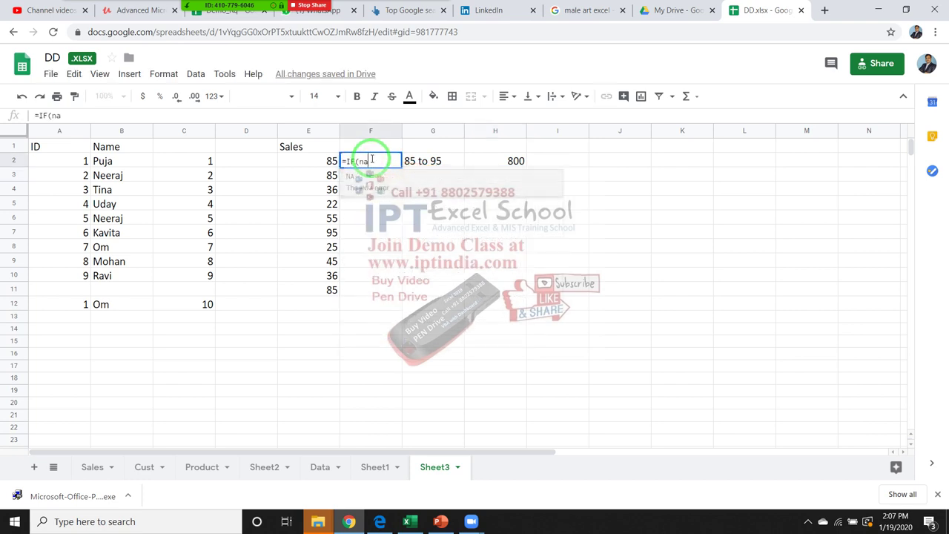
{"action": "type", "text": "and"}
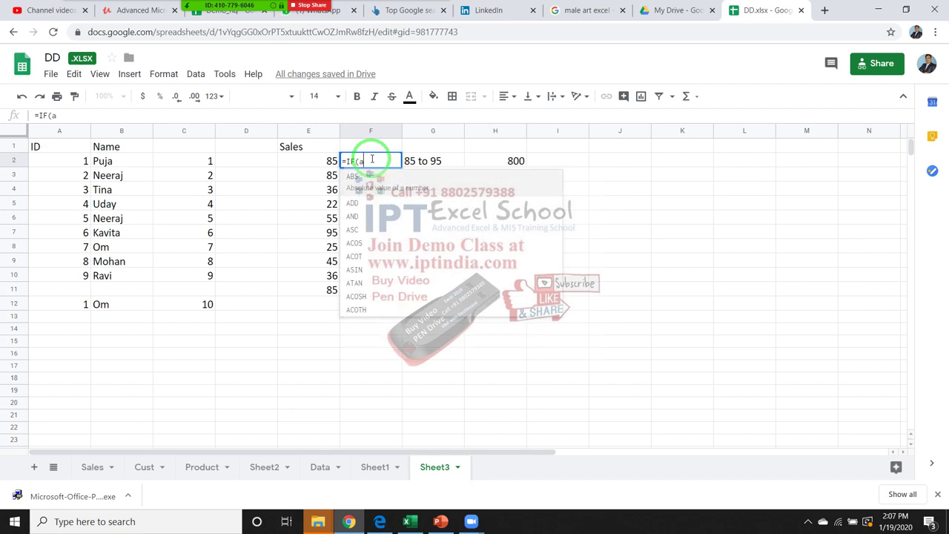
{"action": "key", "text": "Tab"}
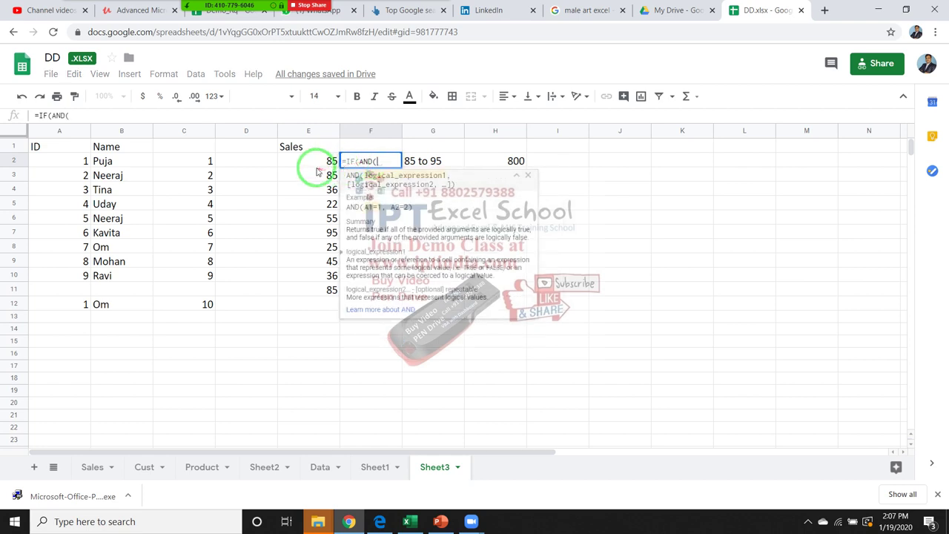
{"action": "left_click", "coordinate": [315, 164]}
{"action": "type", "text": ">="}
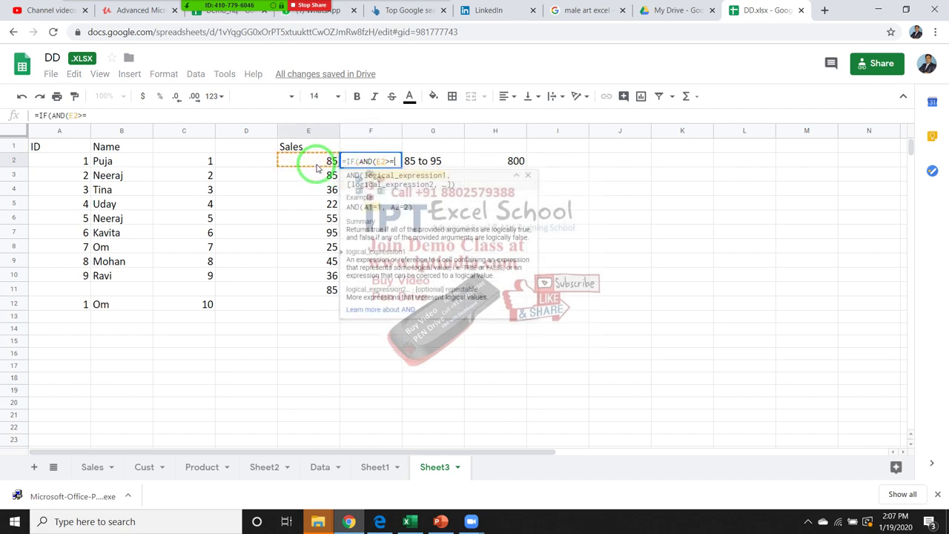
{"action": "type", "text": "85,"}
{"action": "left_click", "coordinate": [317, 165]}
{"action": "type", "text": "<"}
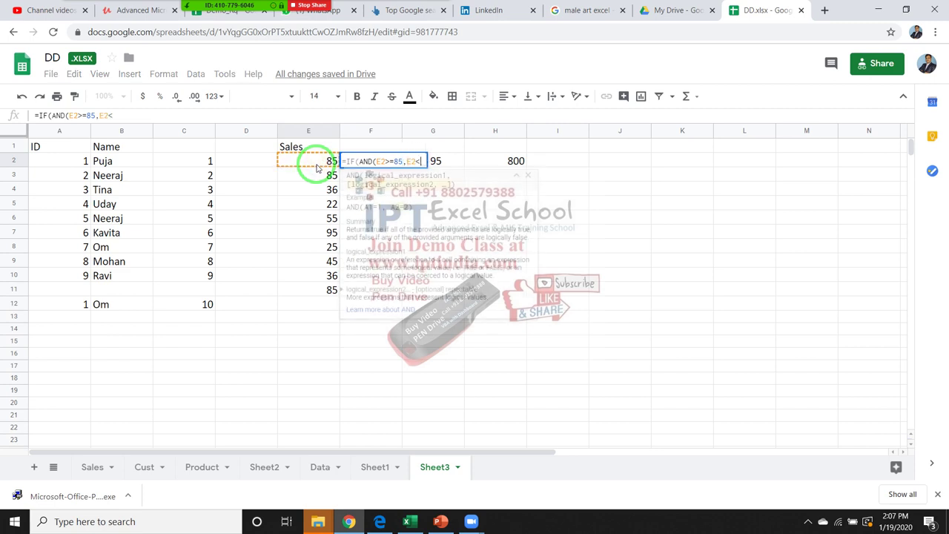
{"action": "type", "text": "=95"}
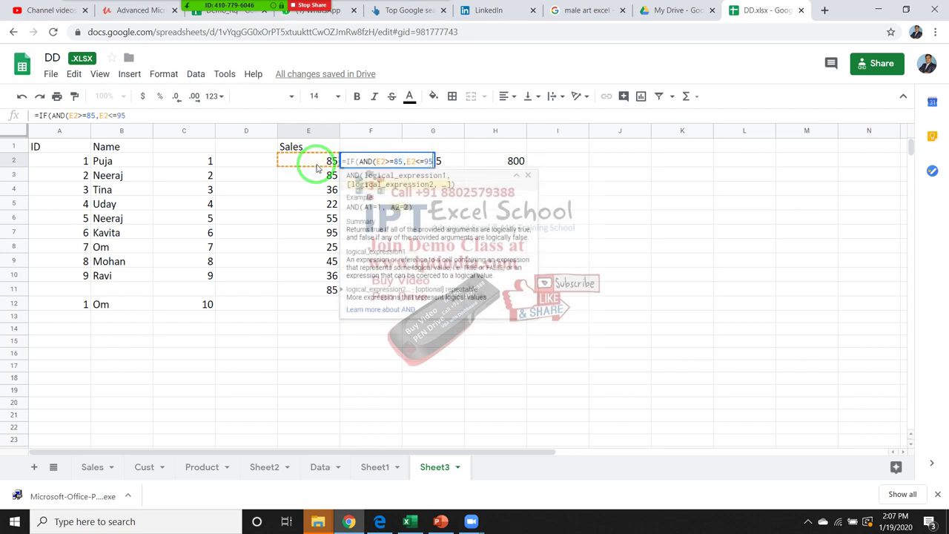
{"action": "type", "text": "),"}
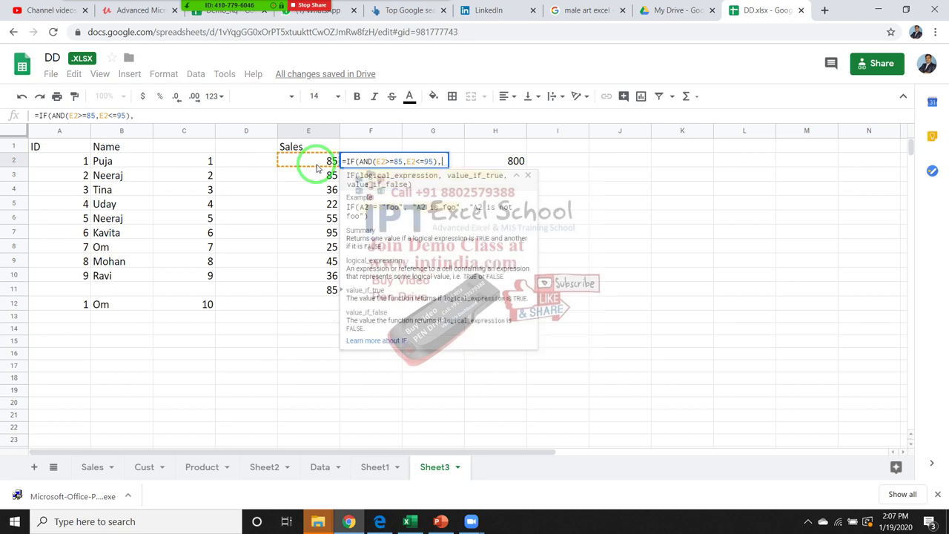
{"action": "type", "text": "800"}
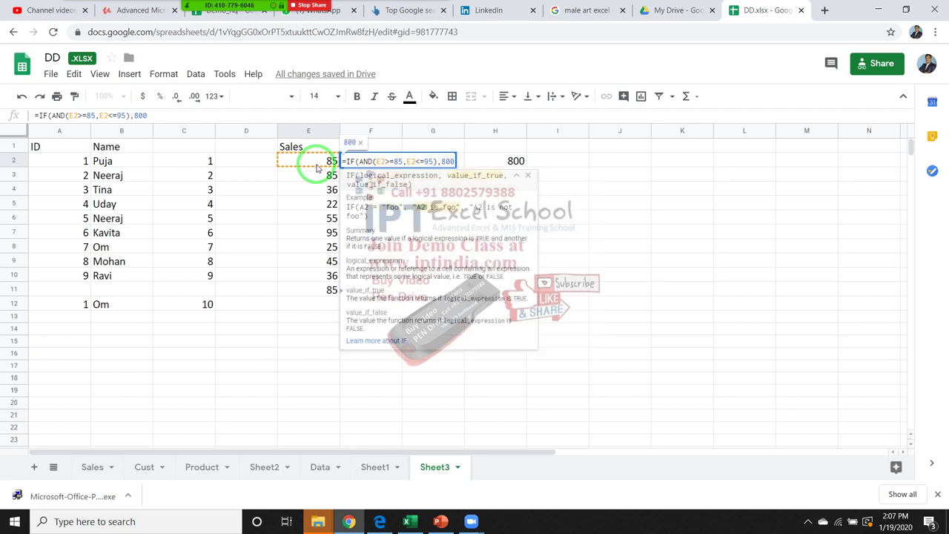
{"action": "type", "text": ",0"}
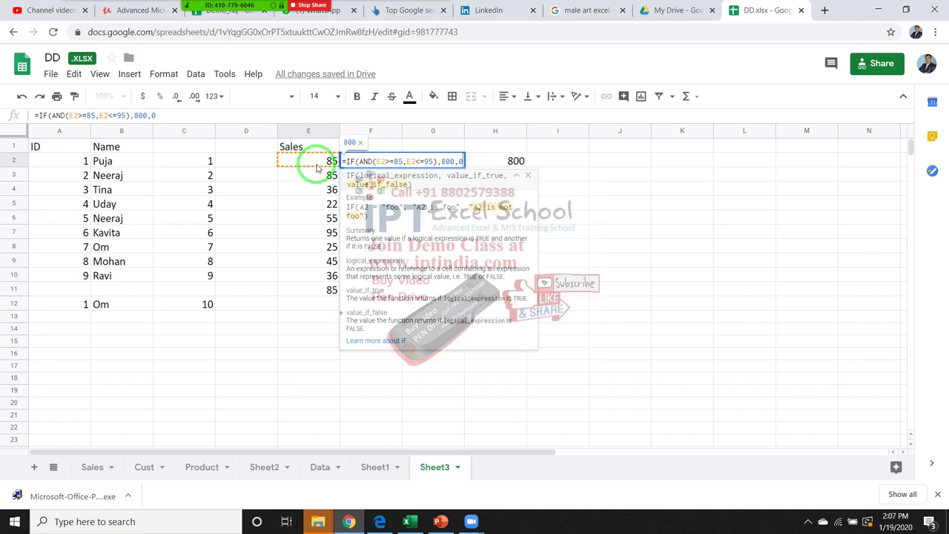
{"action": "type", "text": ")"}
{"action": "key", "text": "Return"}
- Copy the bonus formula down to F11 and check a copied cell
{"action": "left_click", "coordinate": [363, 160]}
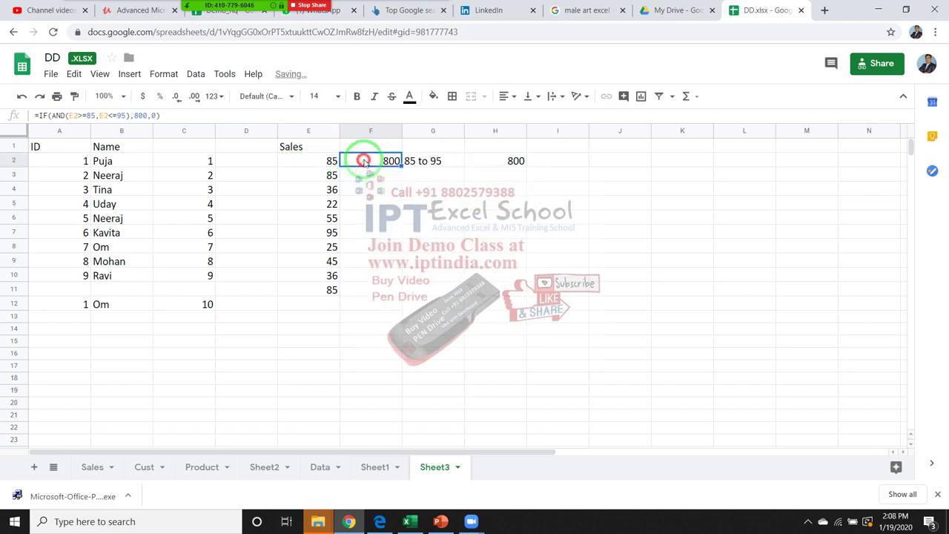
{"action": "double_click", "coordinate": [401, 165]}
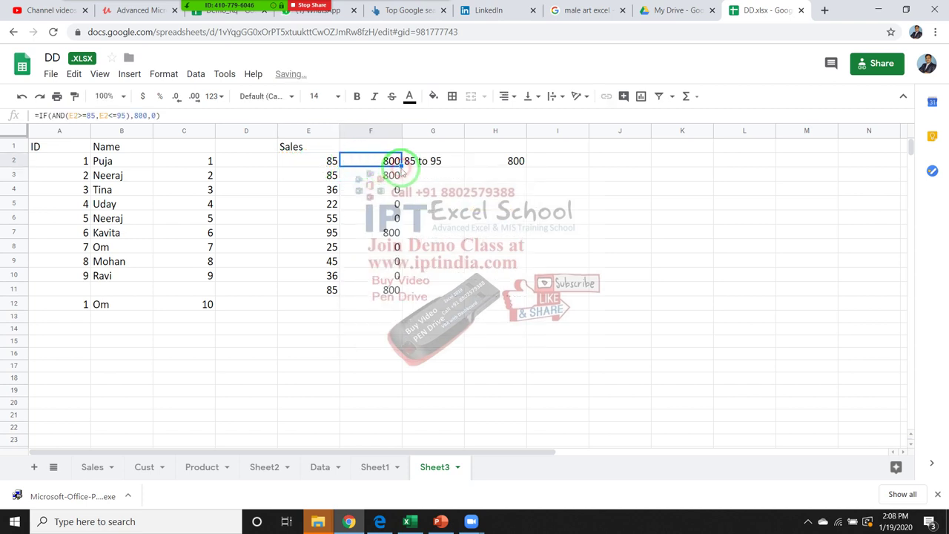
{"action": "left_click", "coordinate": [393, 190]}
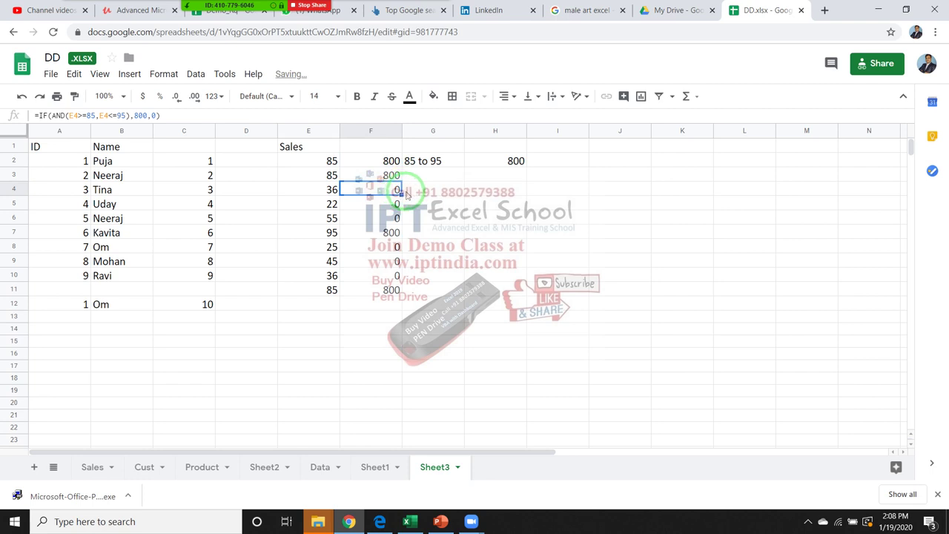
{"action": "left_click", "coordinate": [430, 205]}
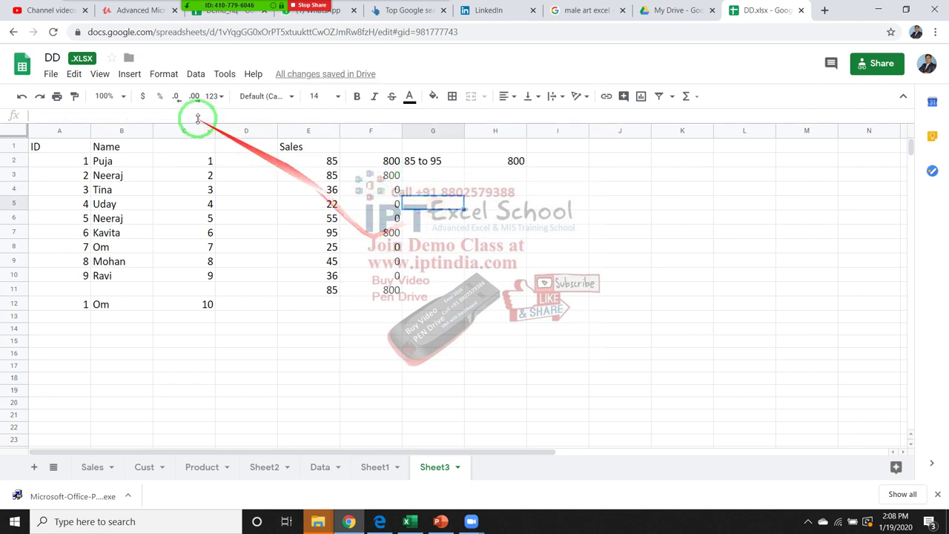
- Insert the BITAND function into G5 from Insert > Function > Logical
{"action": "left_click", "coordinate": [130, 74]}
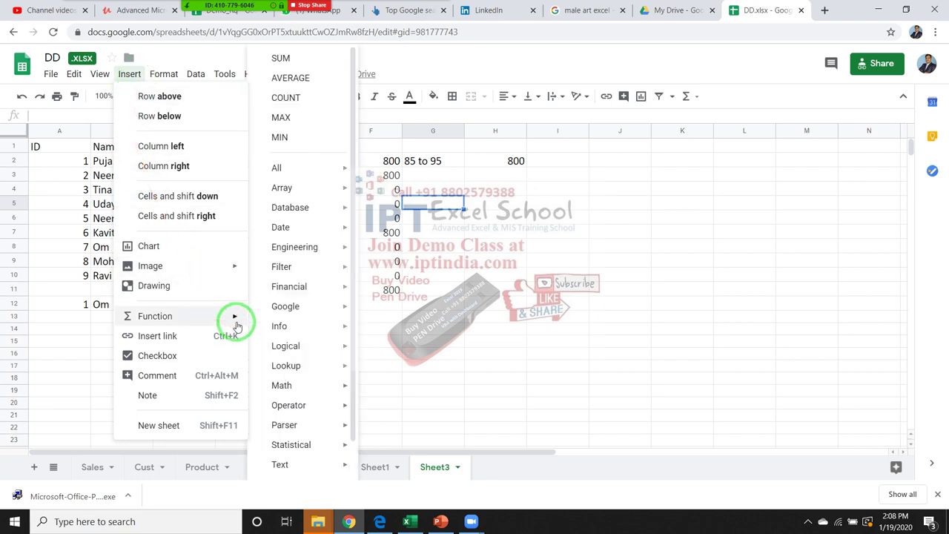
{"action": "mouse_move", "coordinate": [155, 316]}
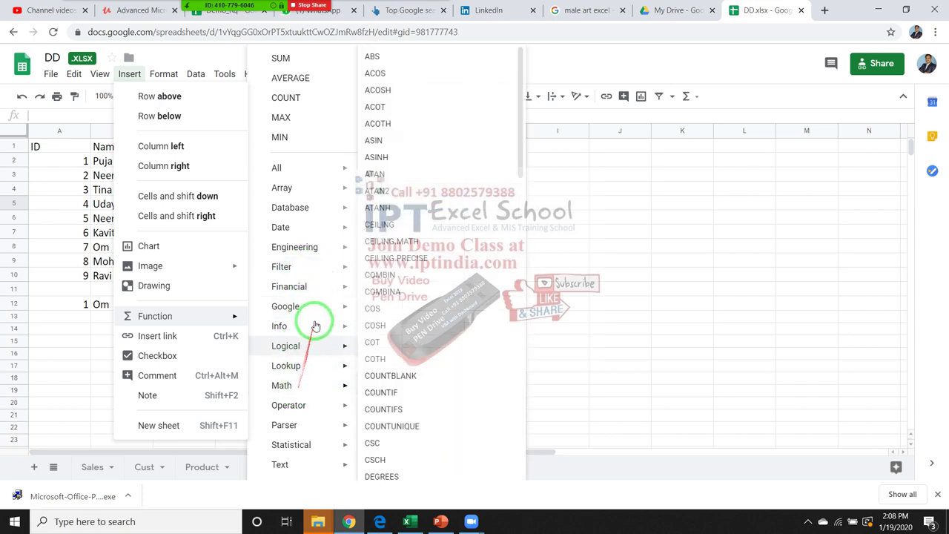
{"action": "mouse_move", "coordinate": [286, 346]}
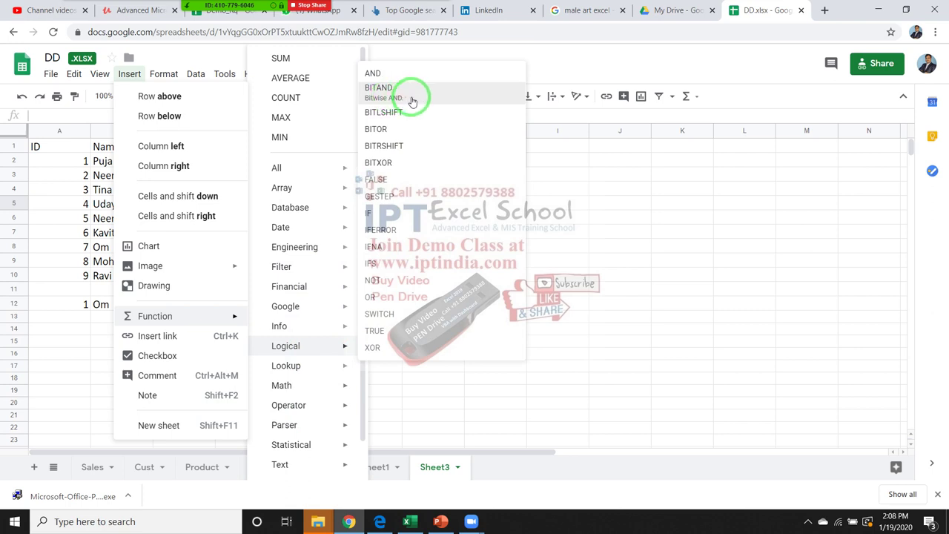
{"action": "left_click", "coordinate": [413, 101]}
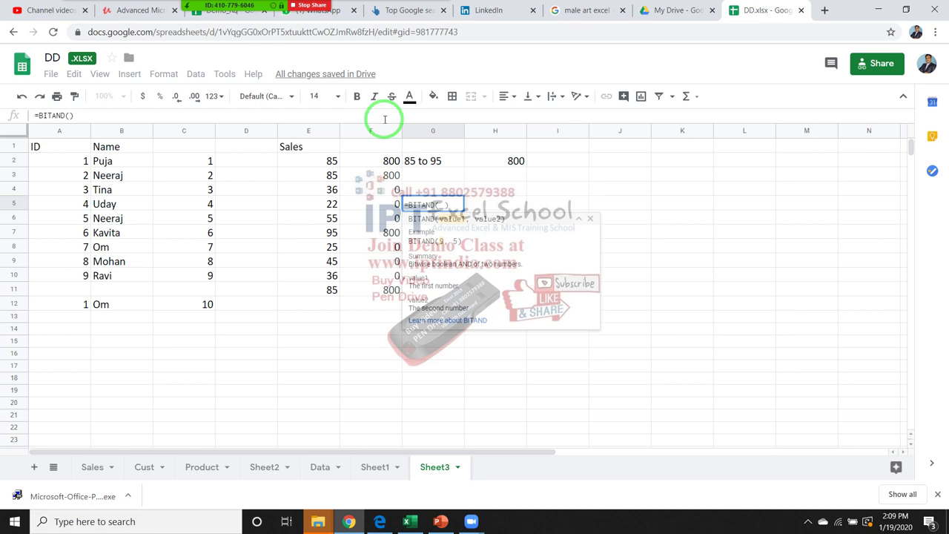
- Try 10 and 20 as BITAND arguments in G5, then clear them to leave =BITAND()
{"action": "type", "text": "1"}
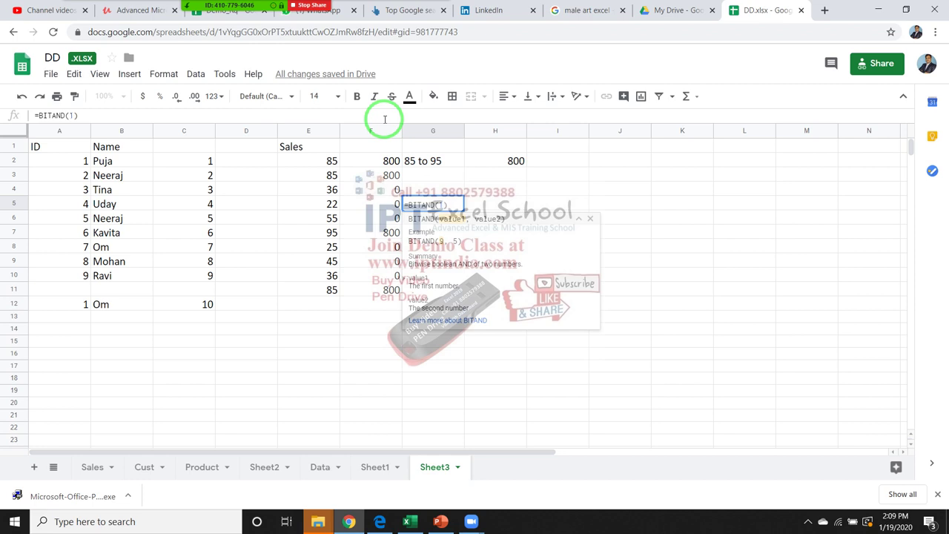
{"action": "type", "text": "0"}
{"action": "type", "text": ","}
{"action": "type", "text": ","}
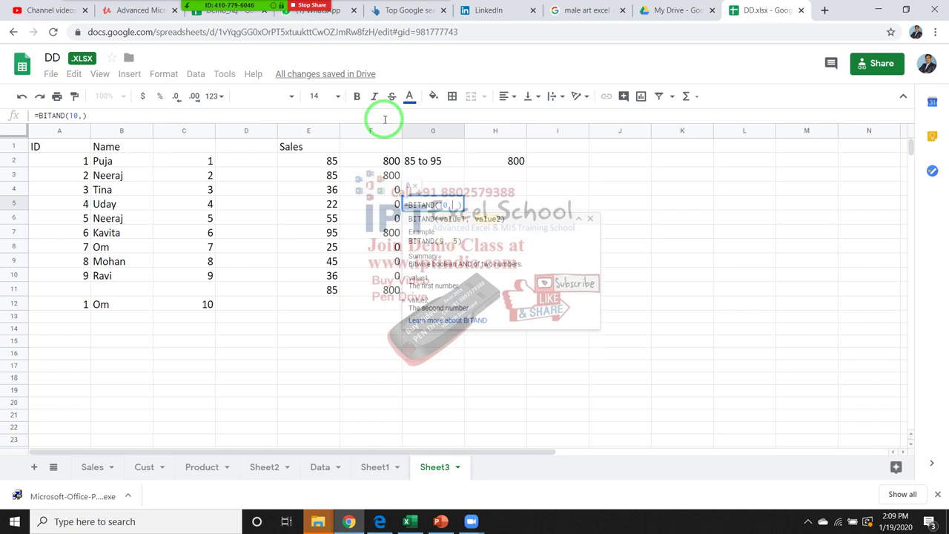
{"action": "type", "text": "85"}
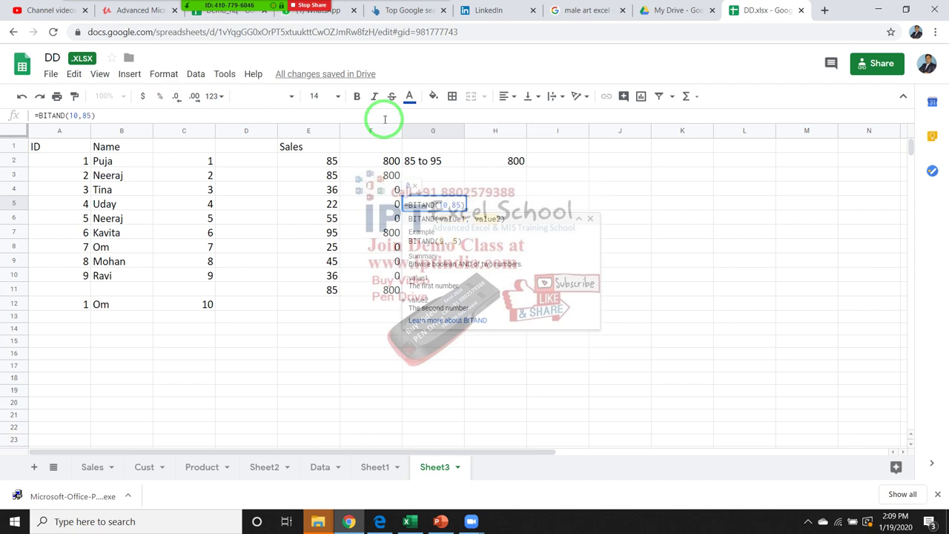
{"action": "key", "text": "BackSpace"}
{"action": "key", "text": "BackSpace"}
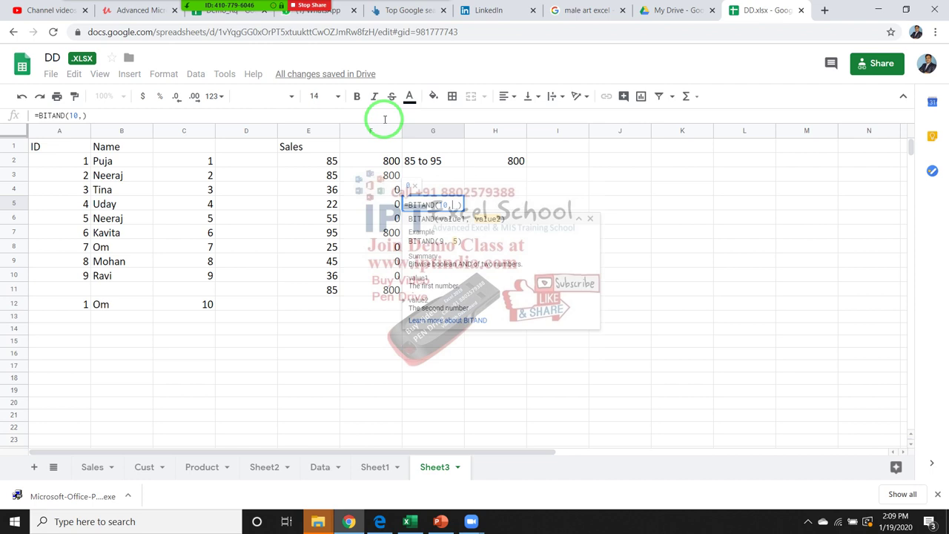
{"action": "type", "text": "20"}
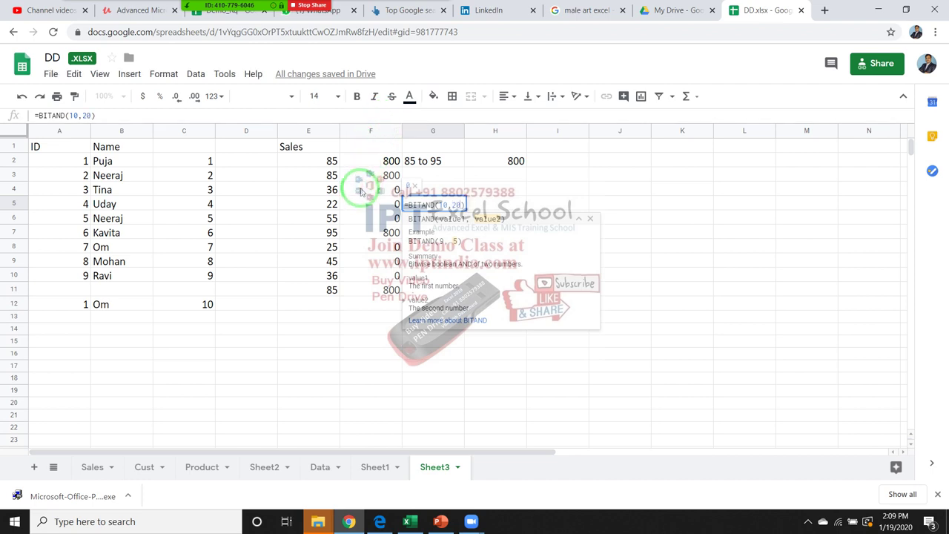
{"action": "key", "text": "BackSpace"}
{"action": "key", "text": "BackSpace"}
{"action": "key", "text": "BackSpace"}
{"action": "key", "text": "BackSpace"}
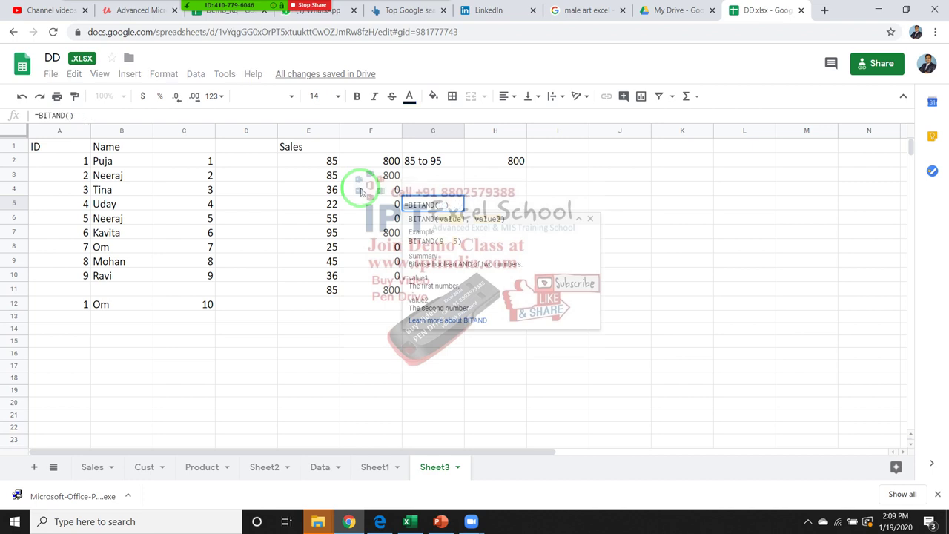
{"action": "type", "text": "10"}
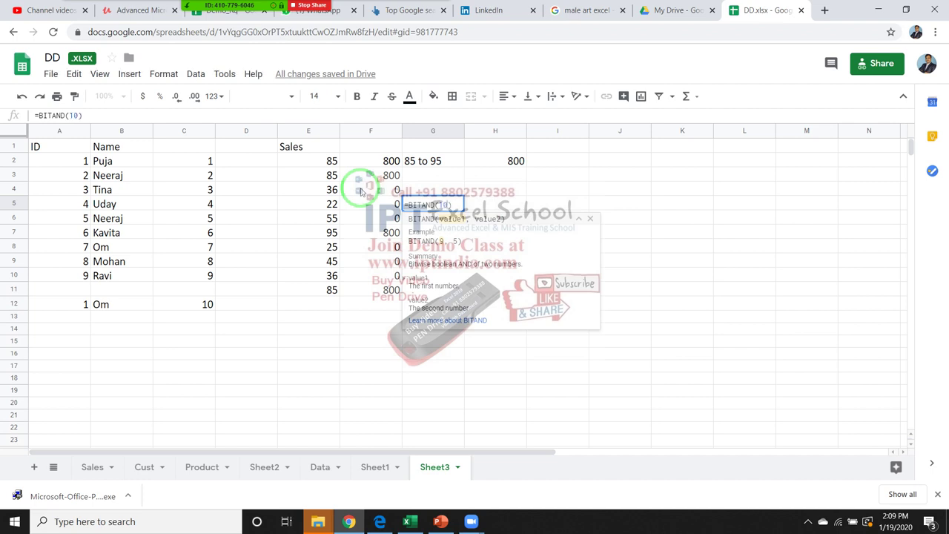
{"action": "type", "text": ",20"}
{"action": "key", "text": "BackSpace"}
{"action": "key", "text": "BackSpace"}
{"action": "key", "text": "BackSpace"}
{"action": "key", "text": "BackSpace"}
{"action": "key", "text": "BackSpace"}
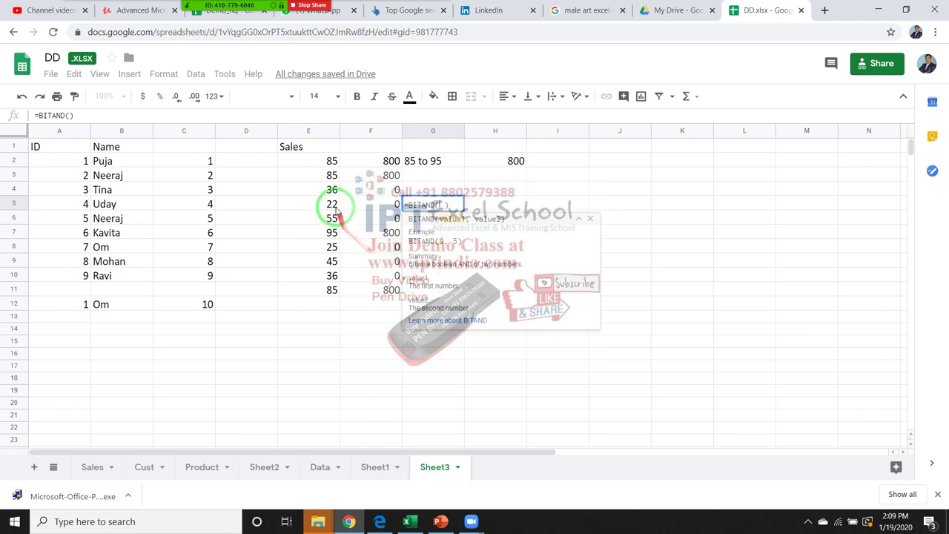
- Build =BITAND(E2,E5) in G5 from cells E2 and E5, returning 20, and review it
{"action": "left_click", "coordinate": [326, 162]}
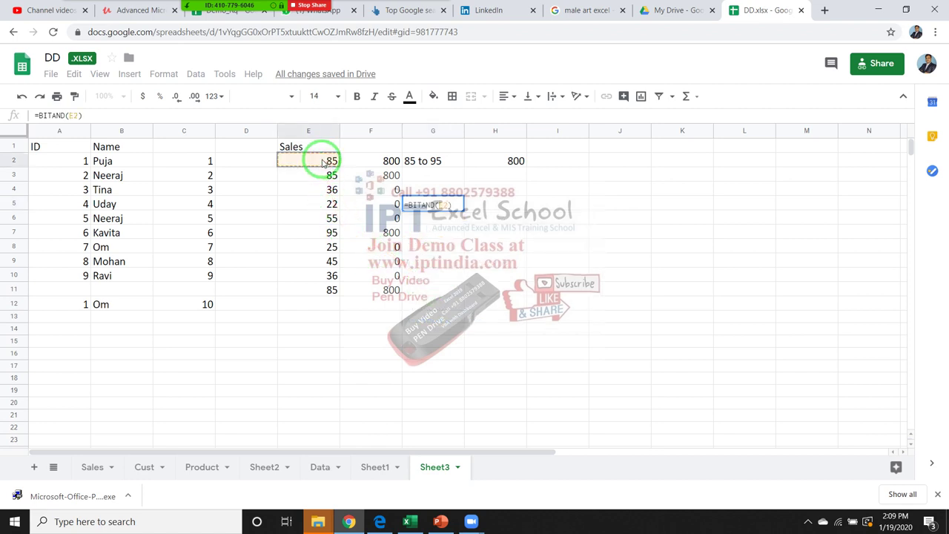
{"action": "type", "text": ","}
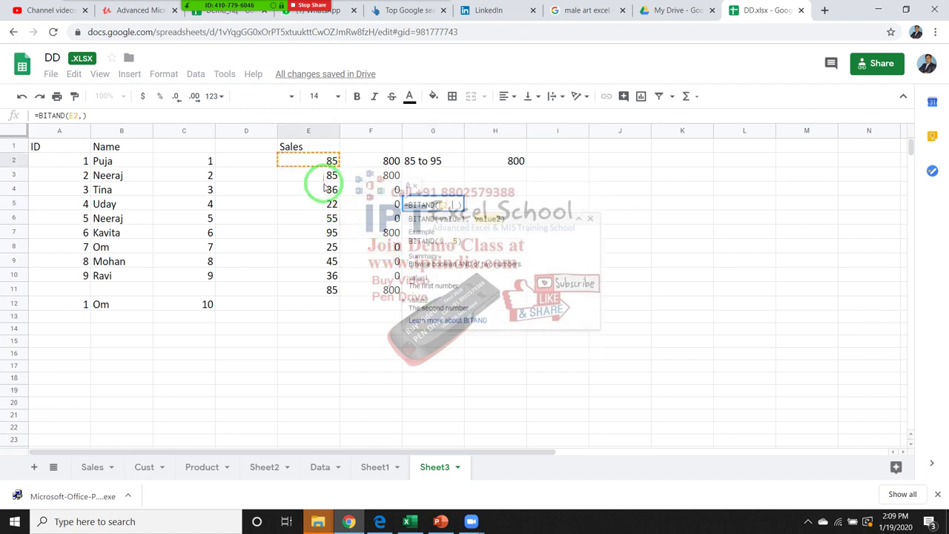
{"action": "left_click", "coordinate": [328, 206]}
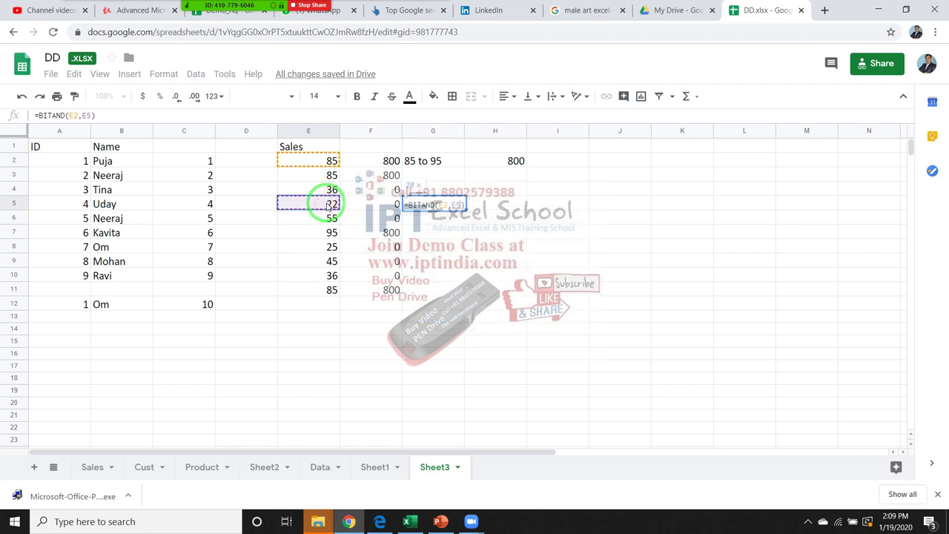
{"action": "key", "text": "Return"}
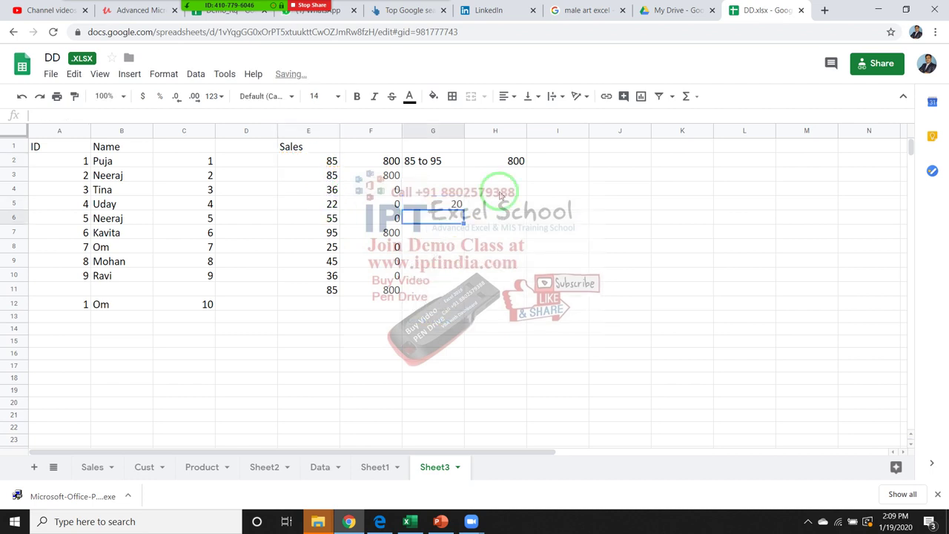
{"action": "left_click", "coordinate": [460, 209]}
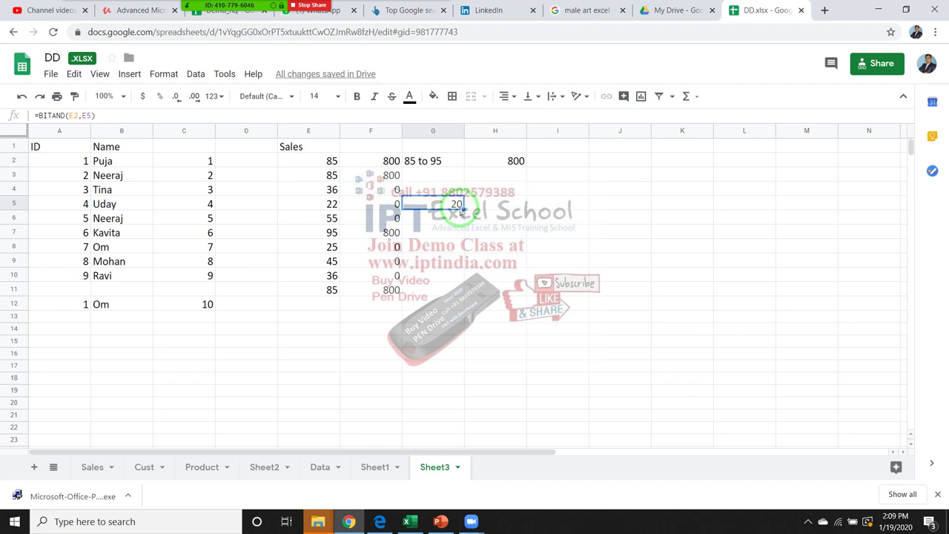
{"action": "double_click", "coordinate": [460, 210]}
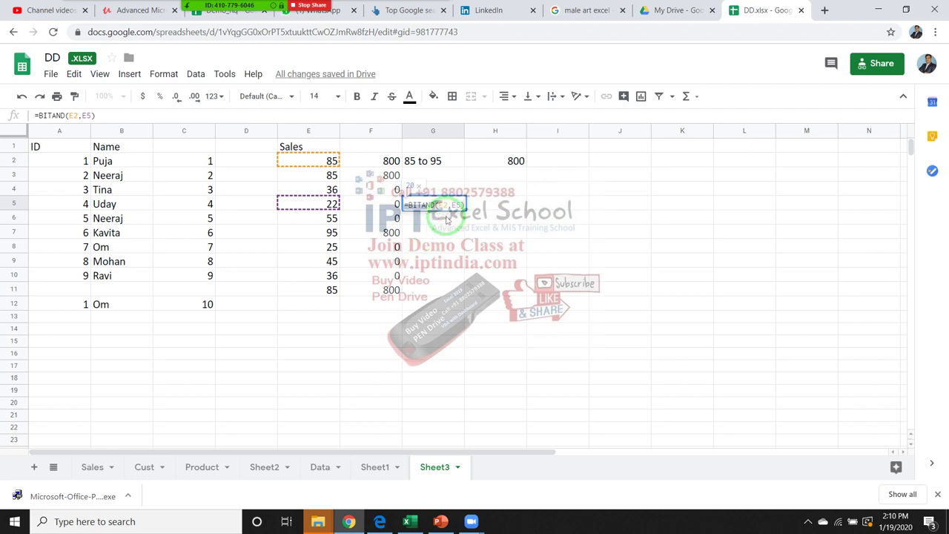
{"action": "left_click", "coordinate": [434, 231]}
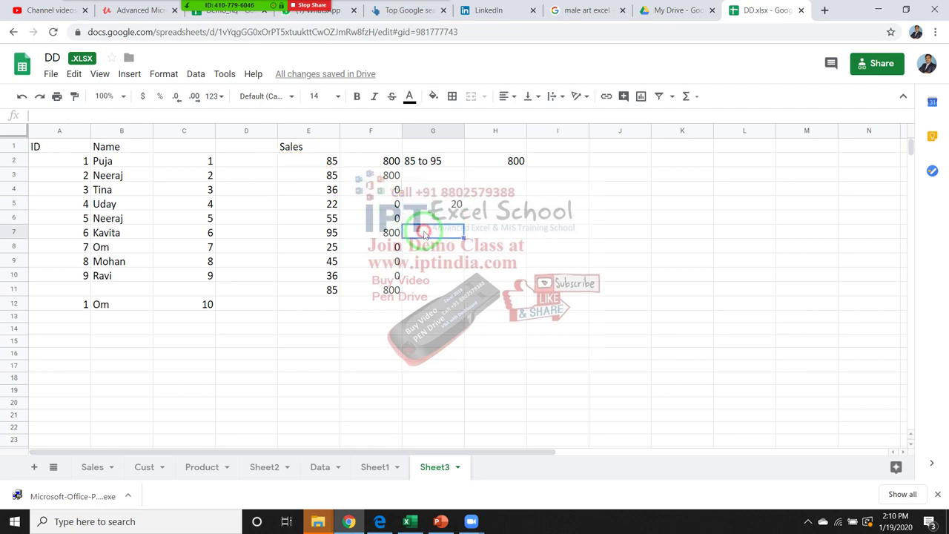
{"action": "left_click", "coordinate": [435, 208]}
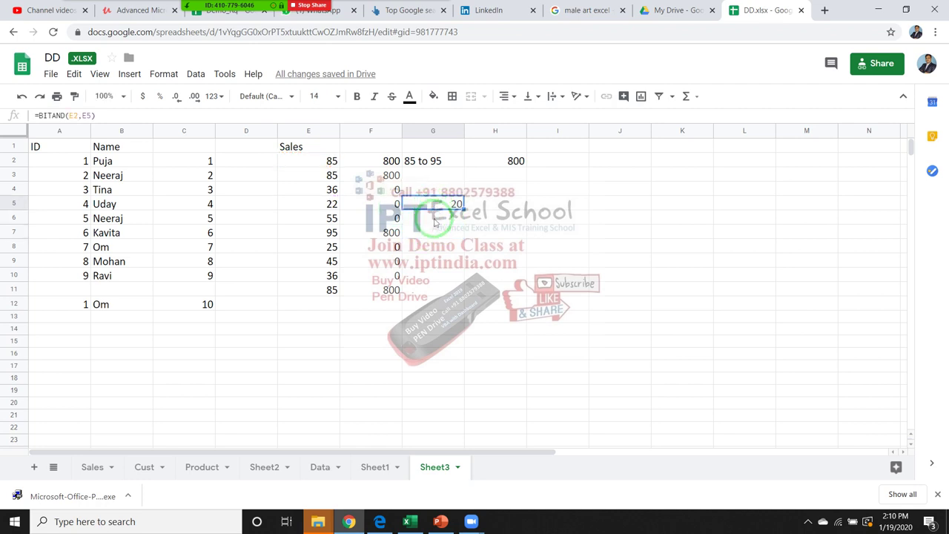
{"action": "left_click", "coordinate": [436, 220]}
- Start a G6 formula =BITAND(E5>=95,E5<=85) referencing E5 twice
{"action": "type", "text": "="}
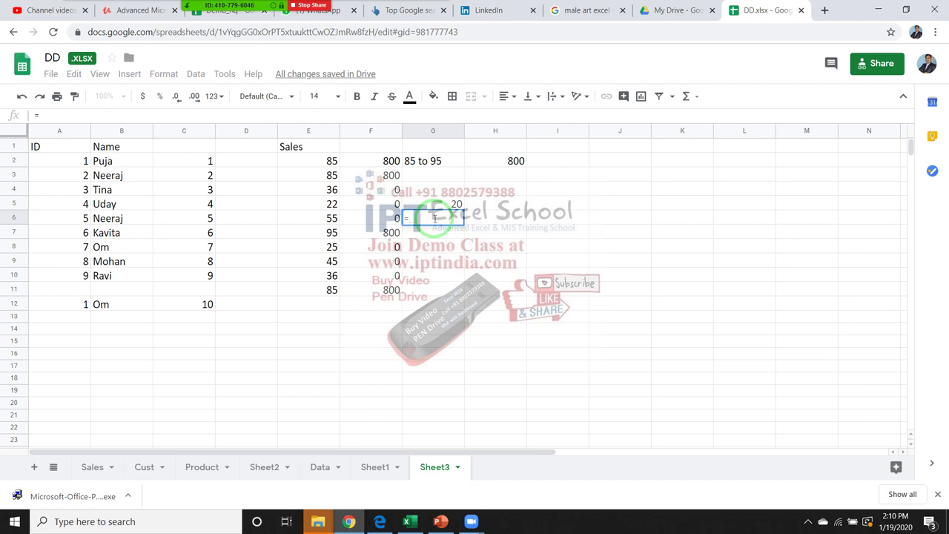
{"action": "type", "text": "bi"}
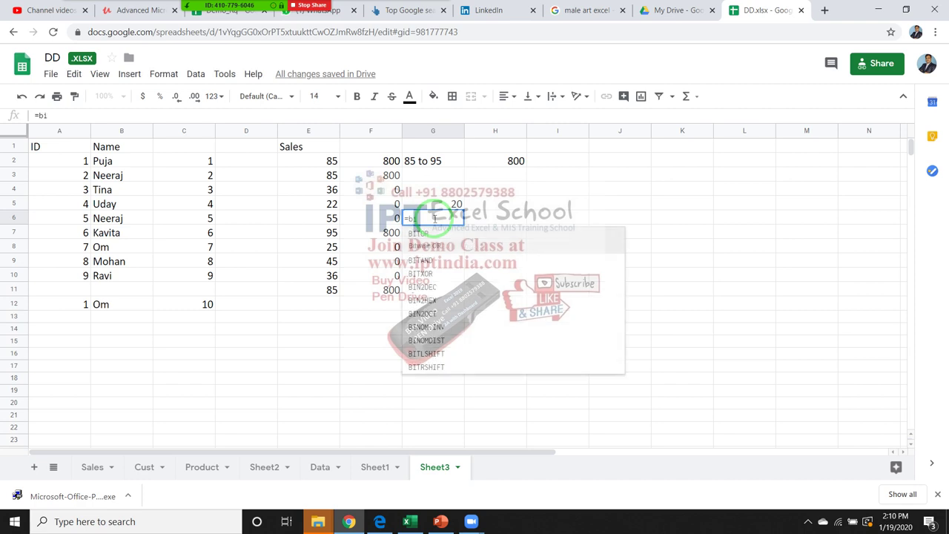
{"action": "type", "text": "t"}
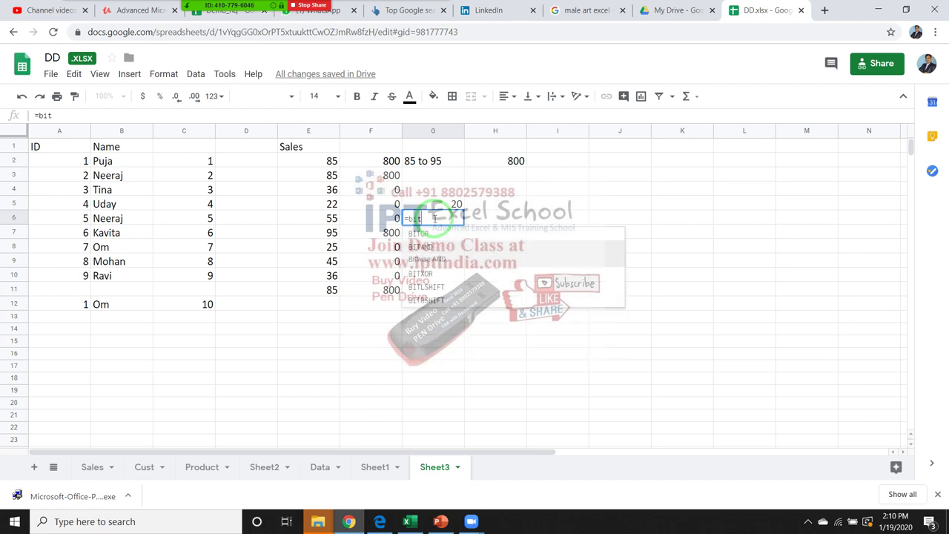
{"action": "key", "text": "Tab"}
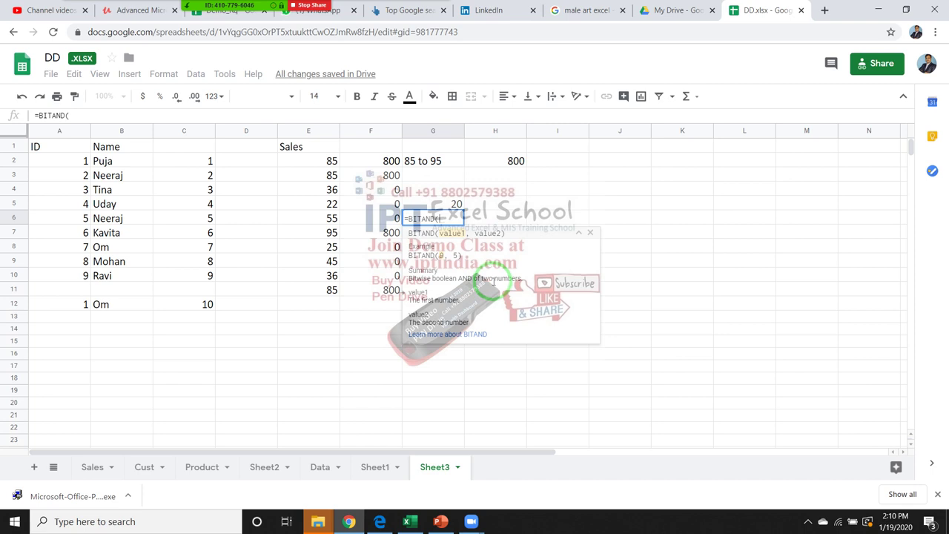
{"action": "left_click", "coordinate": [331, 206]}
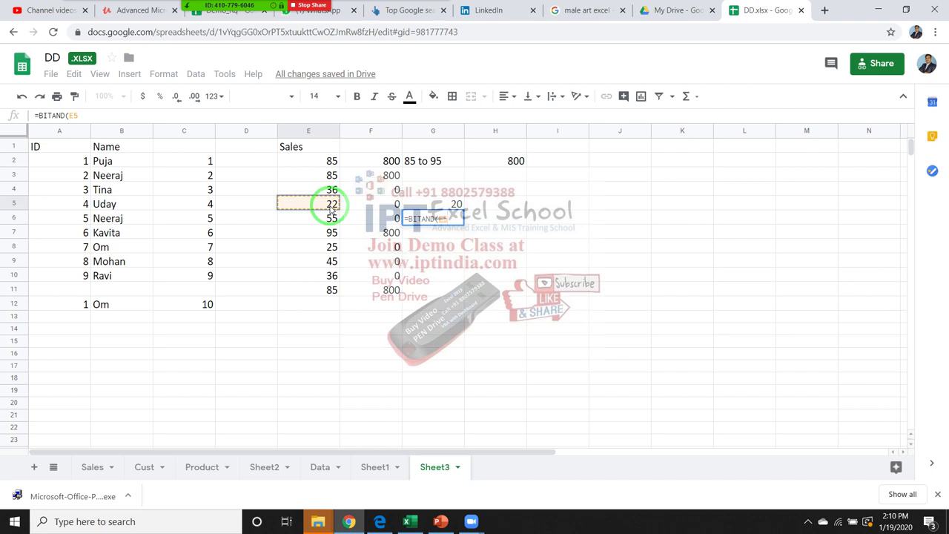
{"action": "type", "text": ">"}
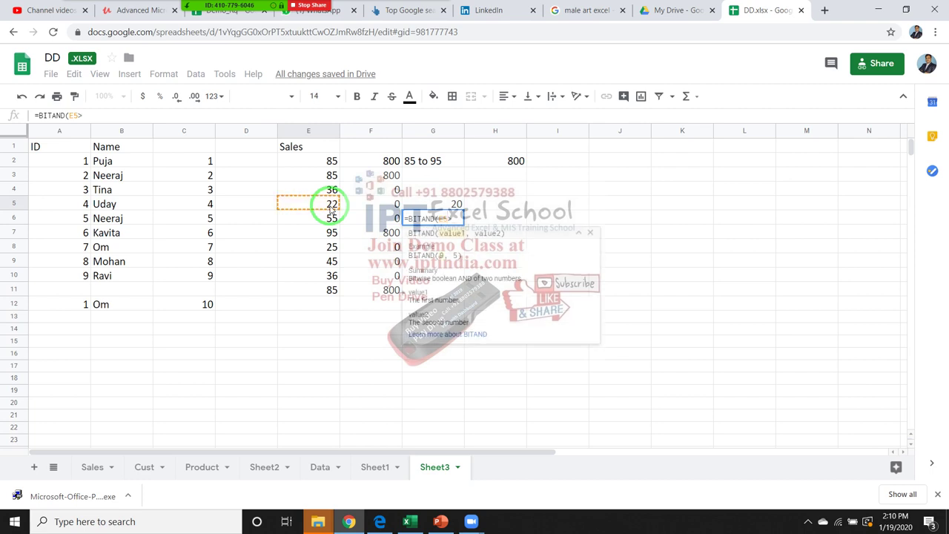
{"action": "type", "text": "=95"}
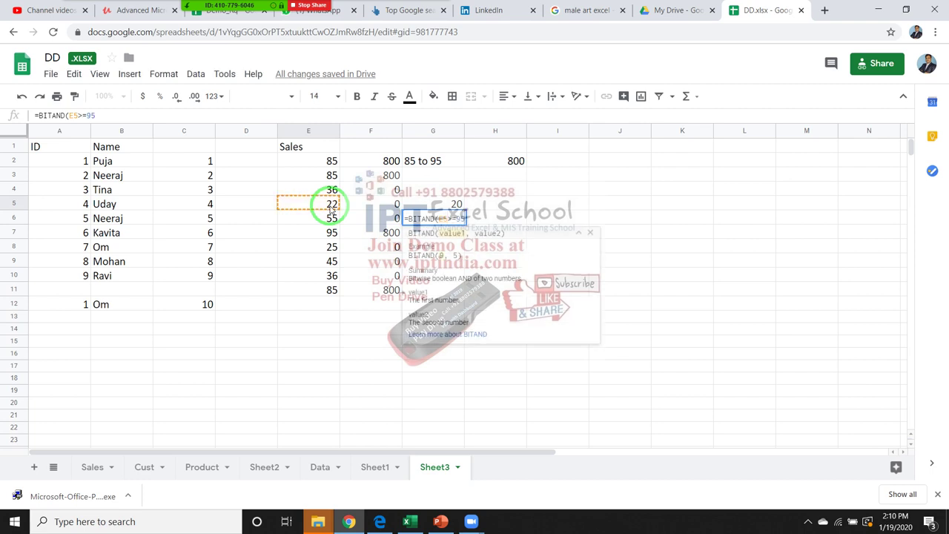
{"action": "type", "text": ","}
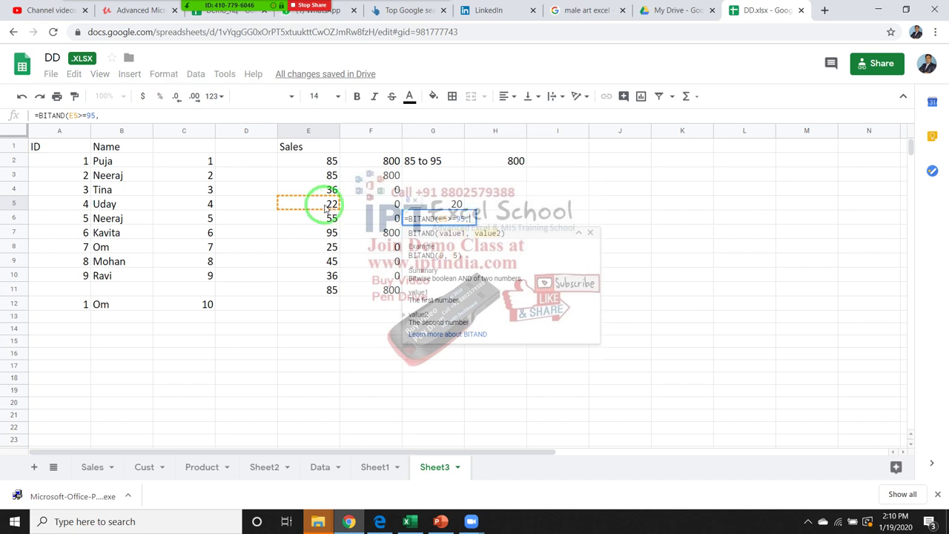
{"action": "left_click", "coordinate": [327, 206]}
{"action": "type", "text": "<"}
{"action": "type", "text": "=85"}
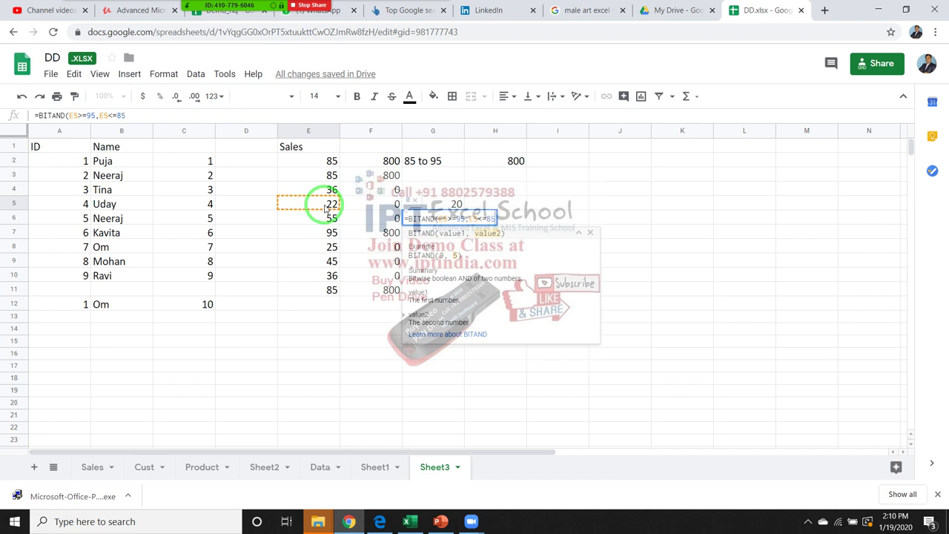
{"action": "type", "text": ")"}
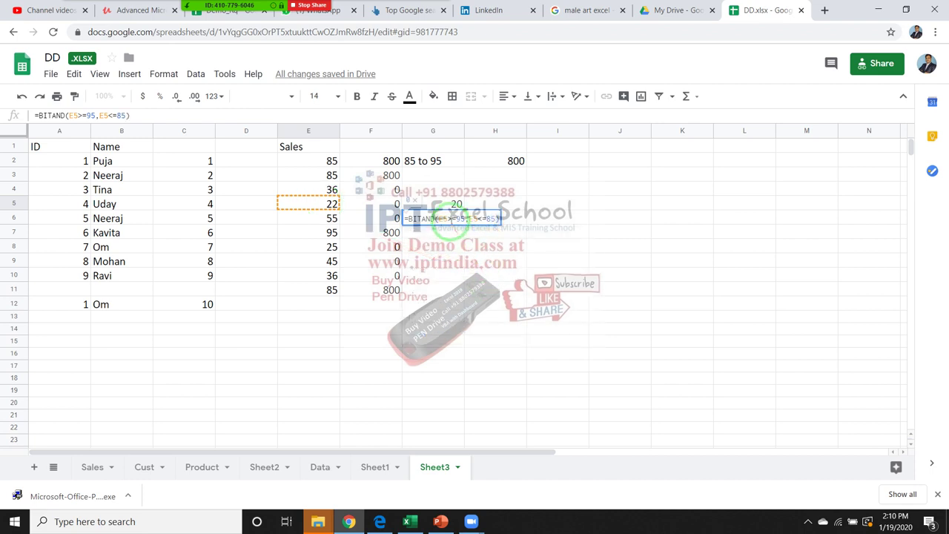
- Correct the G6 limits to =BITAND(E5>=85,E5<=95) and commit it, returning 0
{"action": "left_click", "coordinate": [452, 218]}
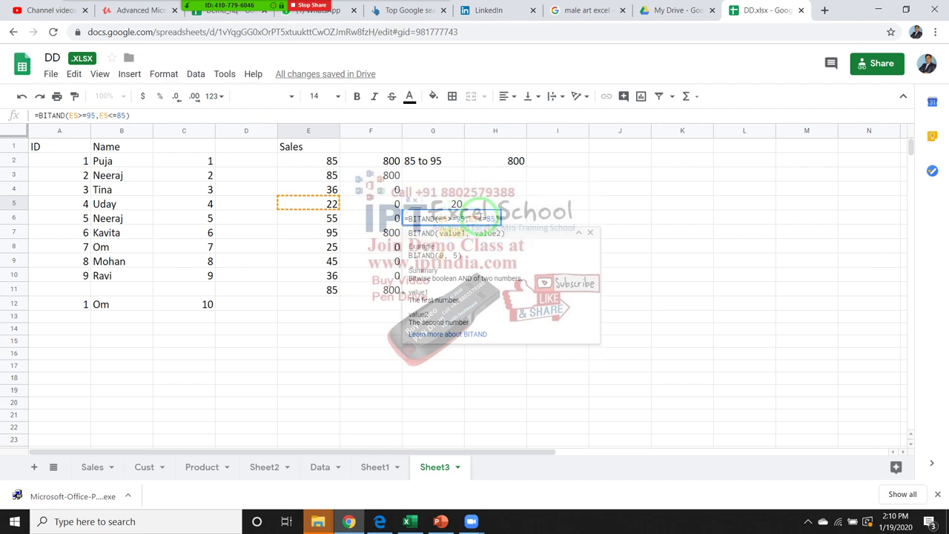
{"action": "left_click", "coordinate": [495, 219]}
{"action": "key", "text": "BackSpace"}
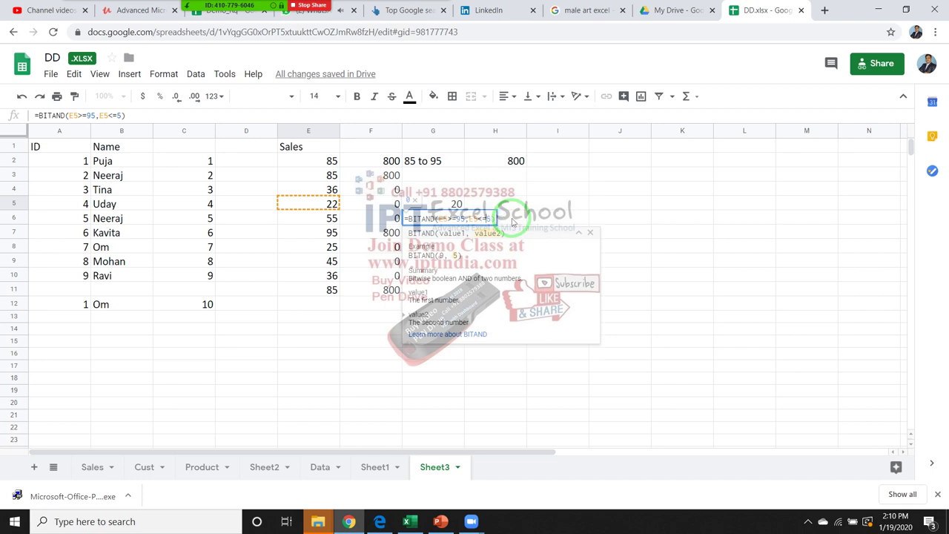
{"action": "key", "text": "BackSpace"}
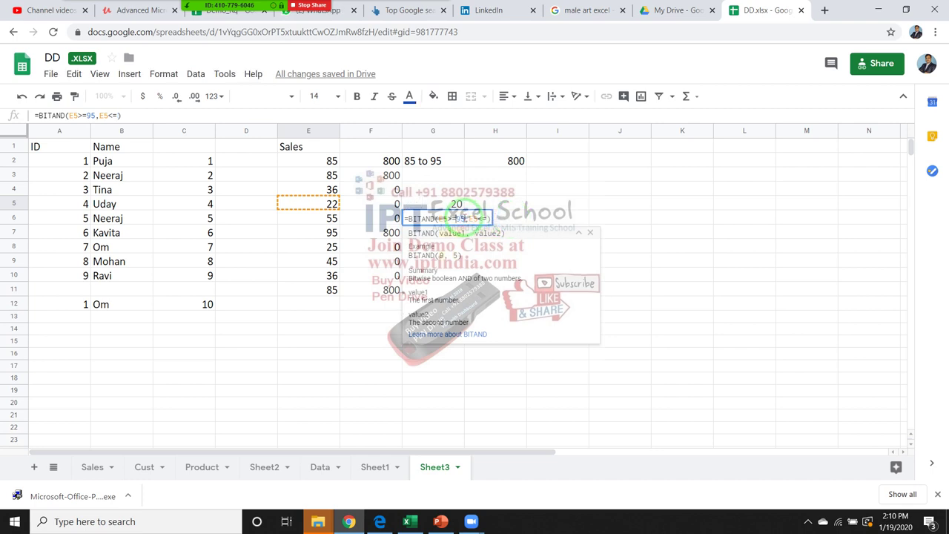
{"action": "left_click", "coordinate": [460, 218]}
{"action": "key", "text": "BackSpace"}
{"action": "type", "text": "8"}
{"action": "left_click", "coordinate": [483, 218]}
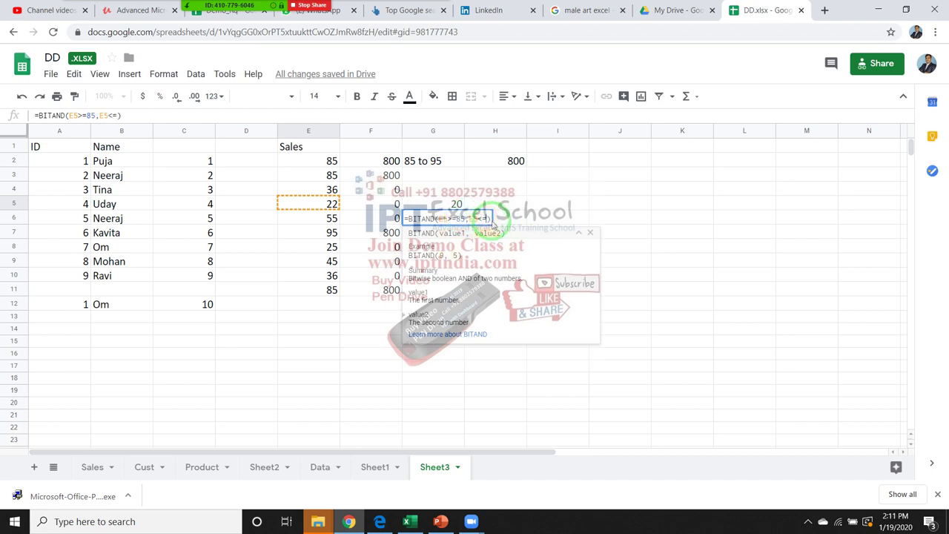
{"action": "type", "text": "95"}
{"action": "key", "text": "Return"}
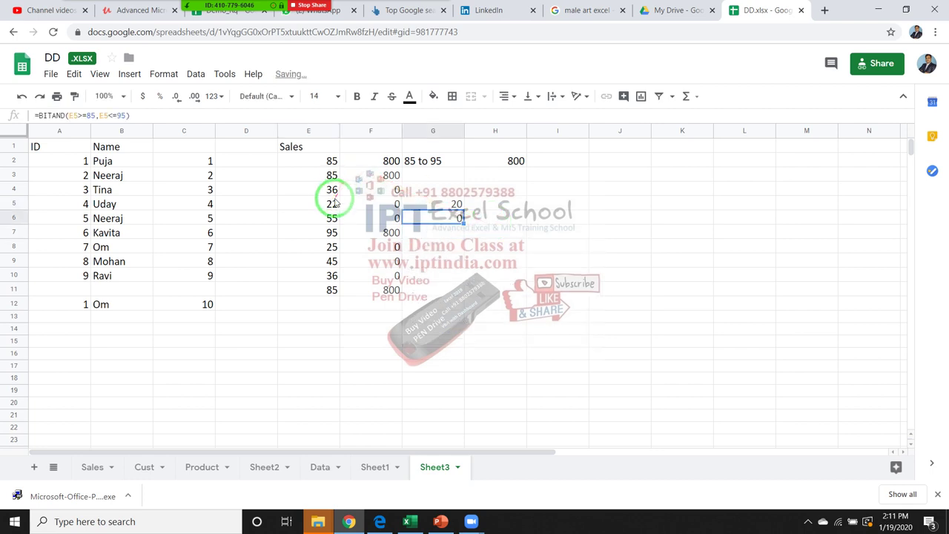
- Enter test sales values 86 and then 87 in E5, checking F5's bonus formula
{"action": "left_click", "coordinate": [331, 201]}
{"action": "type", "text": "86"}
{"action": "key", "text": "Return"}
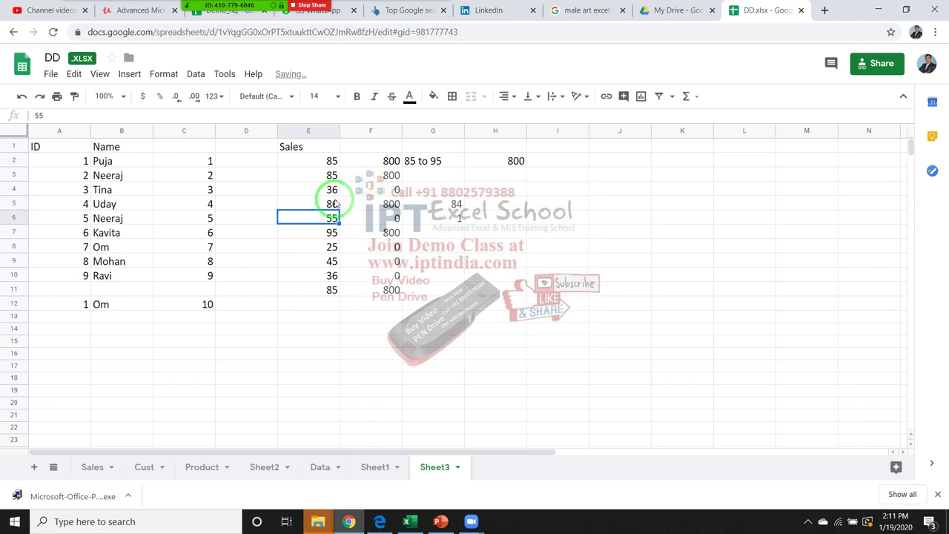
{"action": "left_click", "coordinate": [335, 205]}
{"action": "key", "text": "Right"}
{"action": "key", "text": "Right"}
{"action": "key", "text": "Right"}
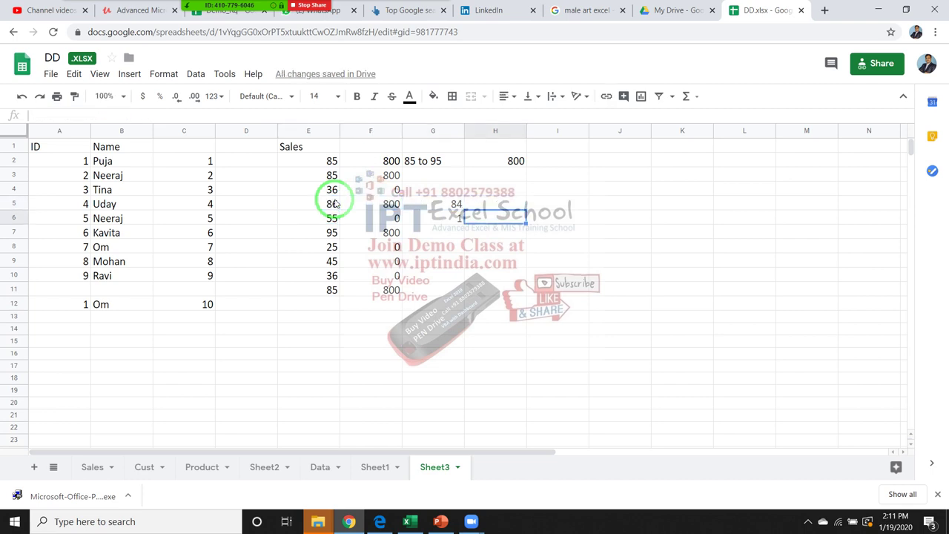
{"action": "key", "text": "Left"}
{"action": "key", "text": "Left"}
{"action": "key", "text": "Left"}
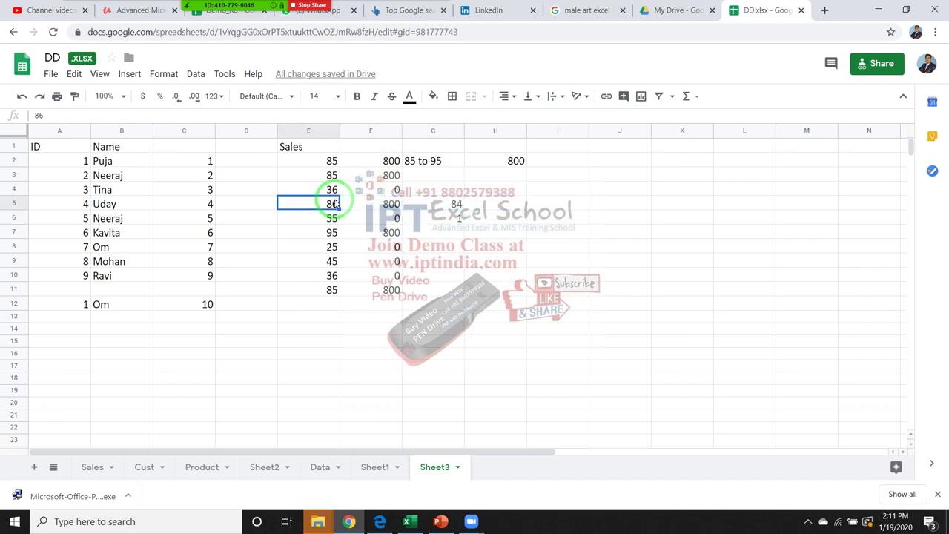
{"action": "type", "text": "87"}
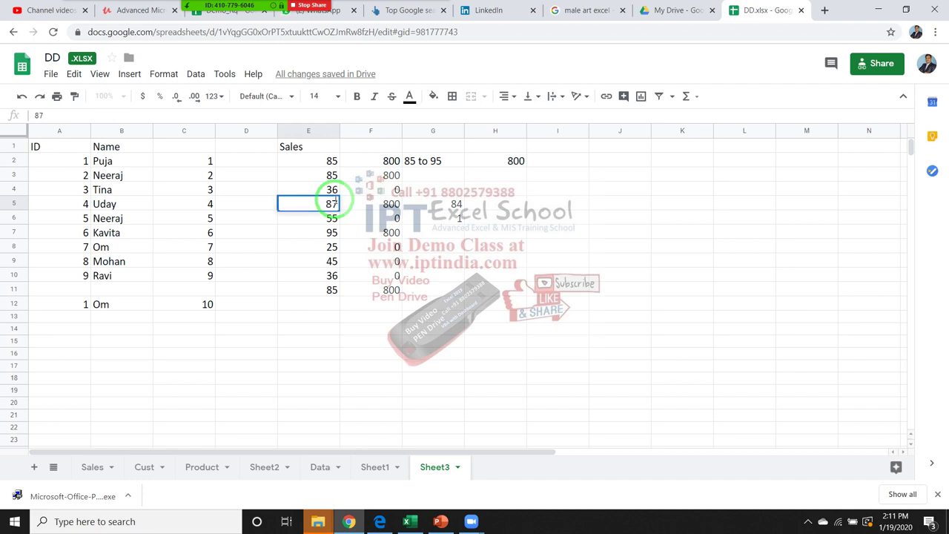
{"action": "key", "text": "Return"}
- Try sales values 88 and 95 in E5, watching G5's BITAND result change
{"action": "left_click", "coordinate": [335, 204]}
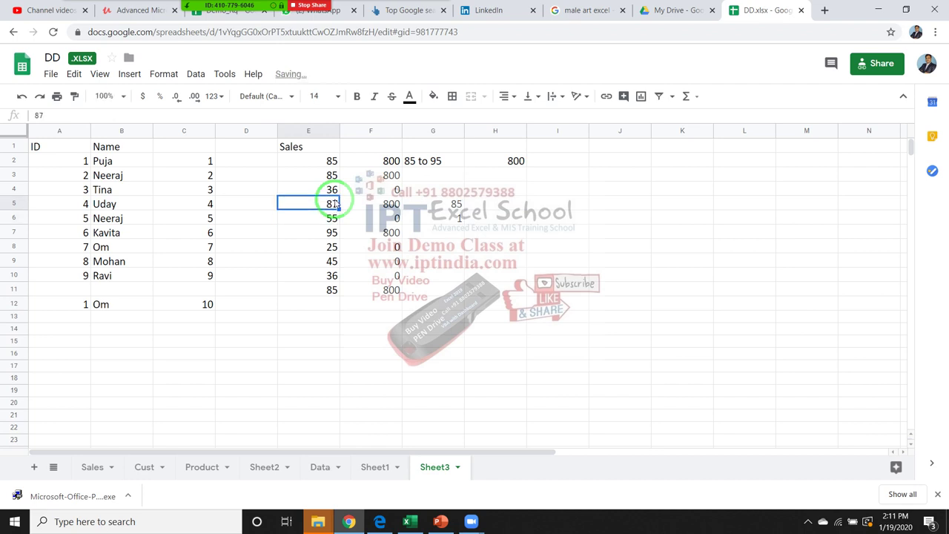
{"action": "type", "text": "88"}
{"action": "key", "text": "Return"}
{"action": "left_click", "coordinate": [336, 204]}
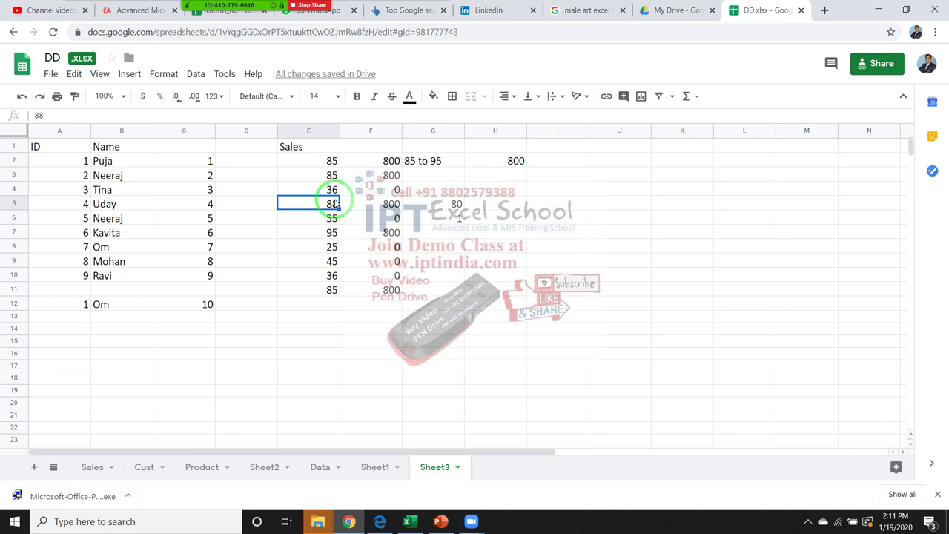
{"action": "type", "text": "95"}
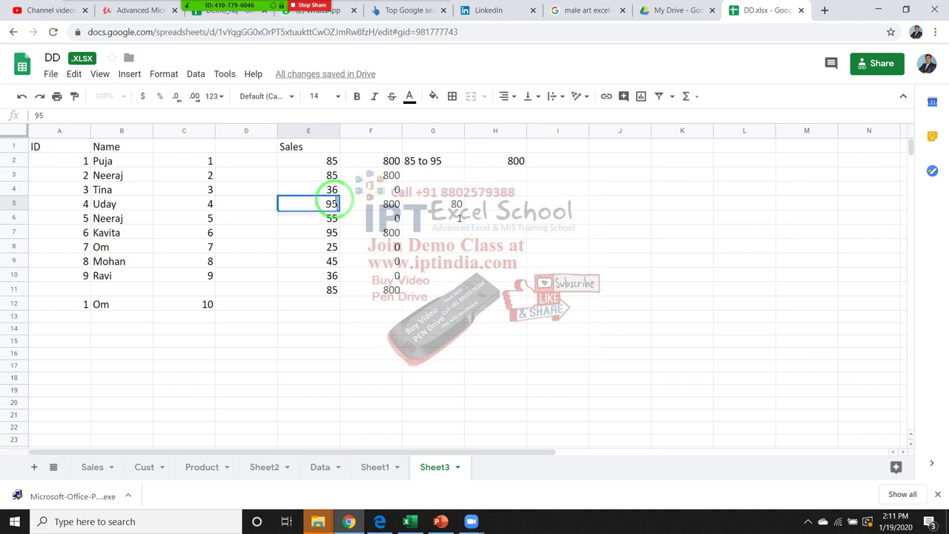
{"action": "key", "text": "Return"}
- Set E5 to 96 so G5's BITAND result becomes 64, then select G6
{"action": "left_click", "coordinate": [336, 204]}
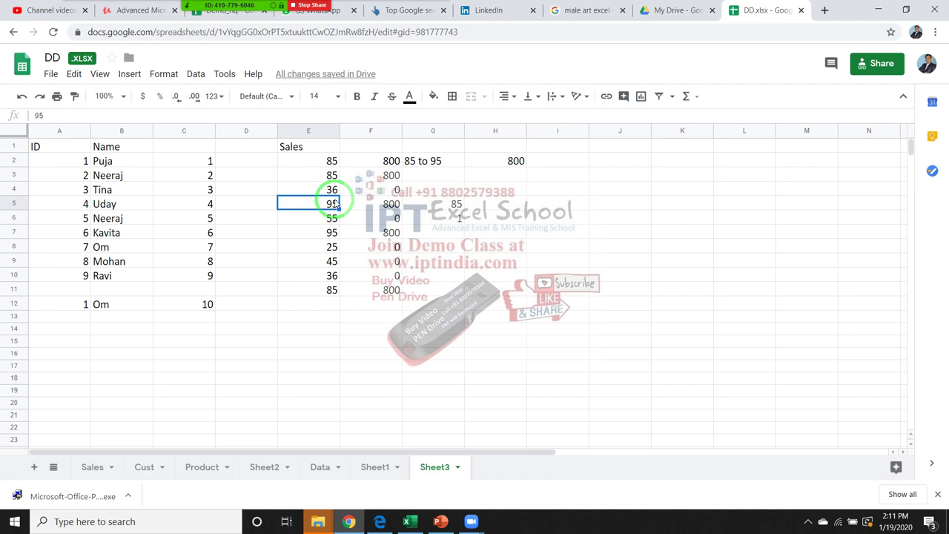
{"action": "type", "text": "96"}
{"action": "key", "text": "Return"}
{"action": "left_click", "coordinate": [335, 204]}
{"action": "left_click", "coordinate": [453, 219]}
- Highlight G6's BITAND arguments E5>=85 and E5<=95, then open the BITAND Help article
{"action": "double_click", "coordinate": [453, 218]}
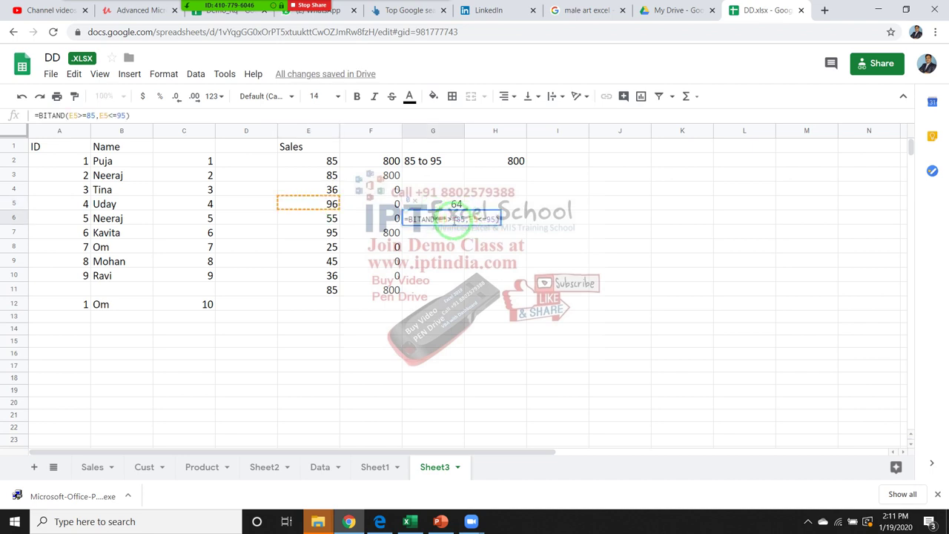
{"action": "left_click_drag", "start_coordinate": [442, 219], "coordinate": [466, 219]}
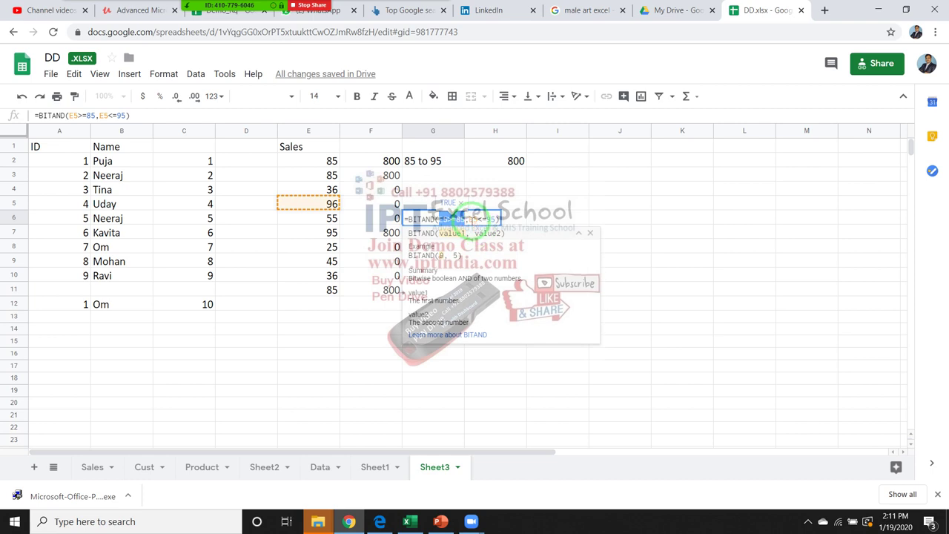
{"action": "left_click_drag", "start_coordinate": [475, 219], "coordinate": [501, 220]}
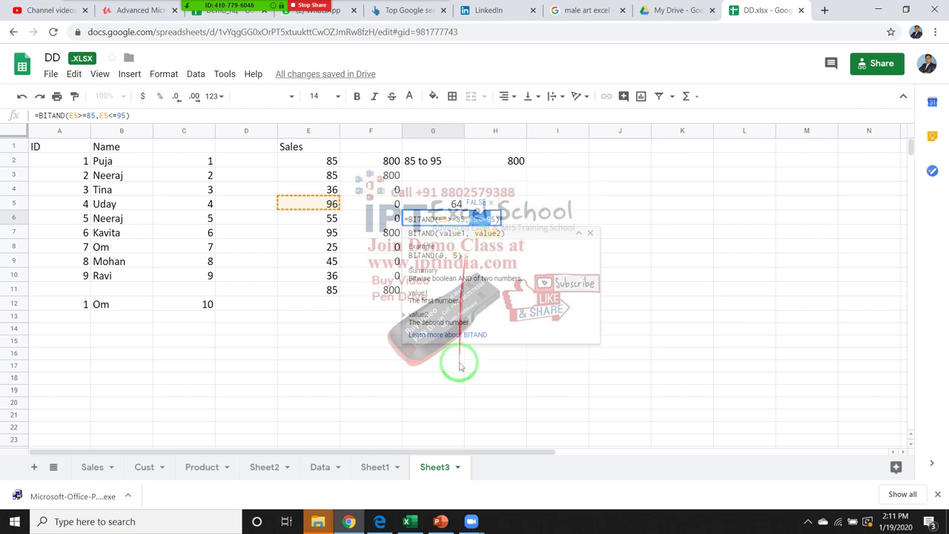
{"action": "left_click", "coordinate": [452, 335]}
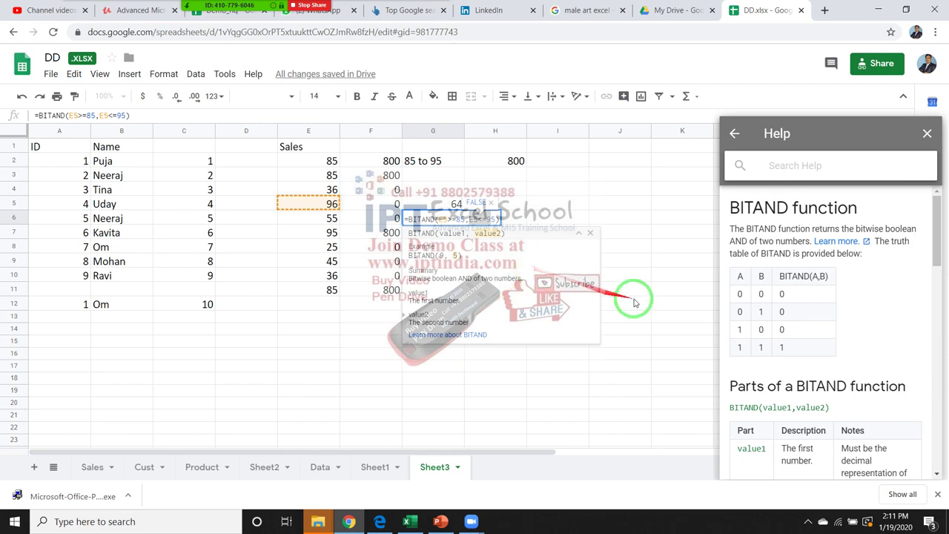
- Move the BITAND Help panel over the middle of the sheet and scroll to its truth table
{"action": "mouse_move", "coordinate": [772, 133]}
{"action": "left_mouse_down"}
{"action": "mouse_move", "coordinate": [726, 60]}
{"action": "mouse_move", "coordinate": [599, 46]}
{"action": "mouse_move", "coordinate": [731, 318]}
{"action": "left_mouse_up"}
{"action": "left_click_drag", "start_coordinate": [742, 379], "coordinate": [568, 89]}
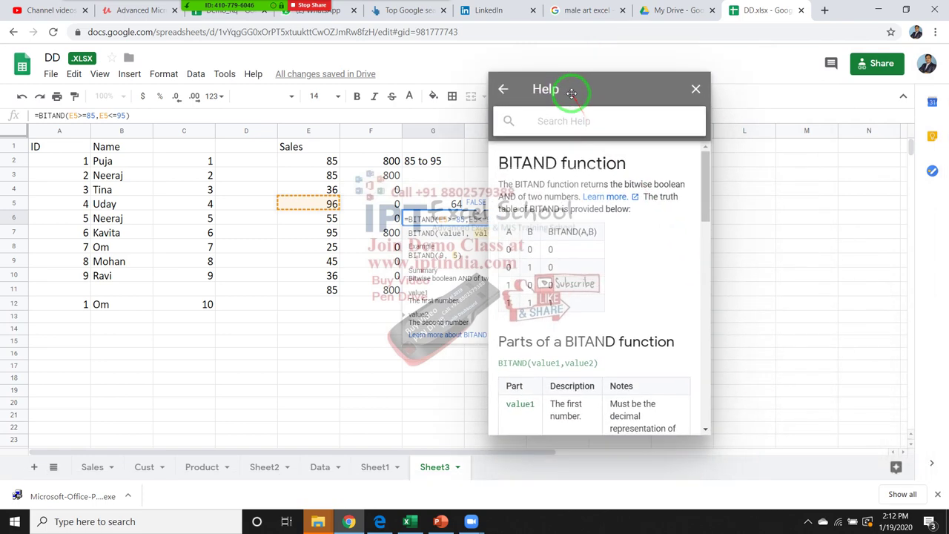
{"action": "left_click", "coordinate": [706, 432]}
{"action": "left_click_drag", "start_coordinate": [707, 417], "coordinate": [710, 241]}
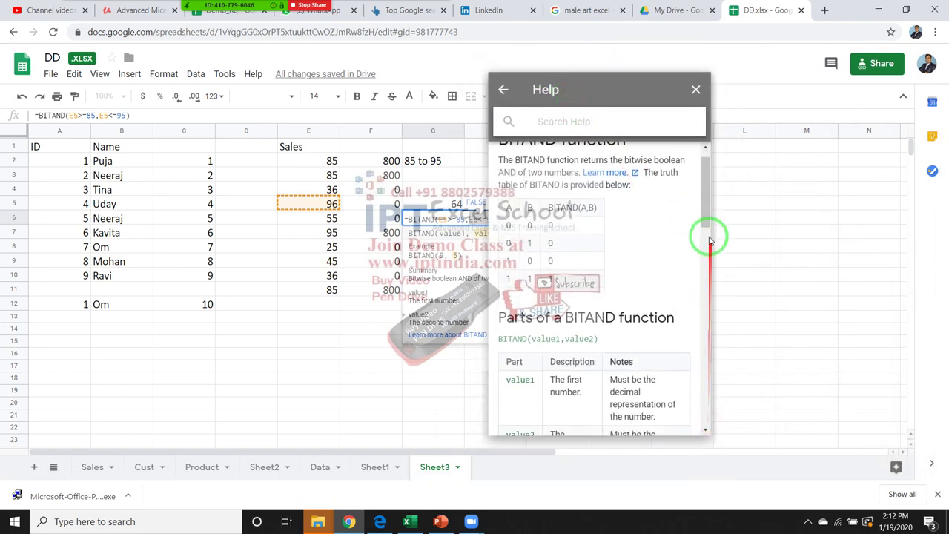
{"action": "scroll", "coordinate": [704, 212], "scroll_direction": "up", "scroll_amount": 1}
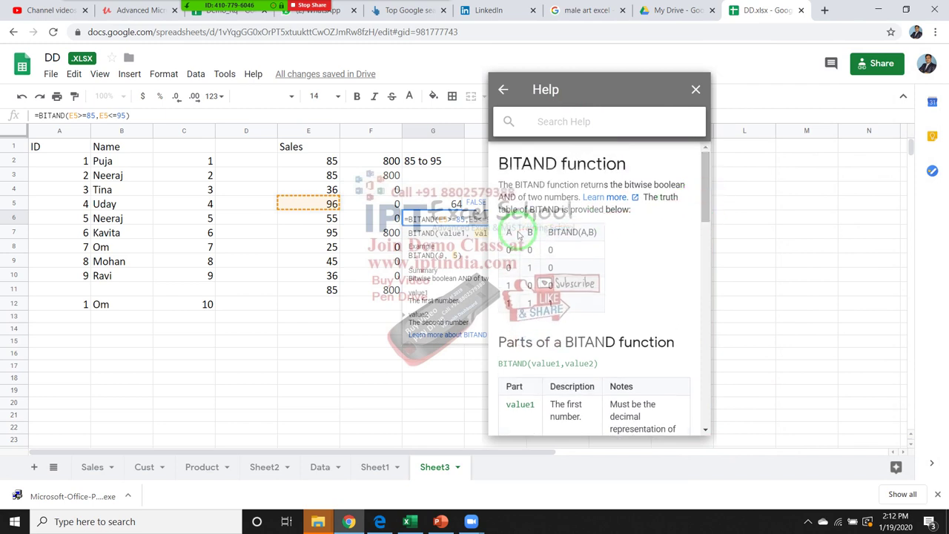
{"action": "left_click_drag", "start_coordinate": [509, 306], "coordinate": [532, 254]}
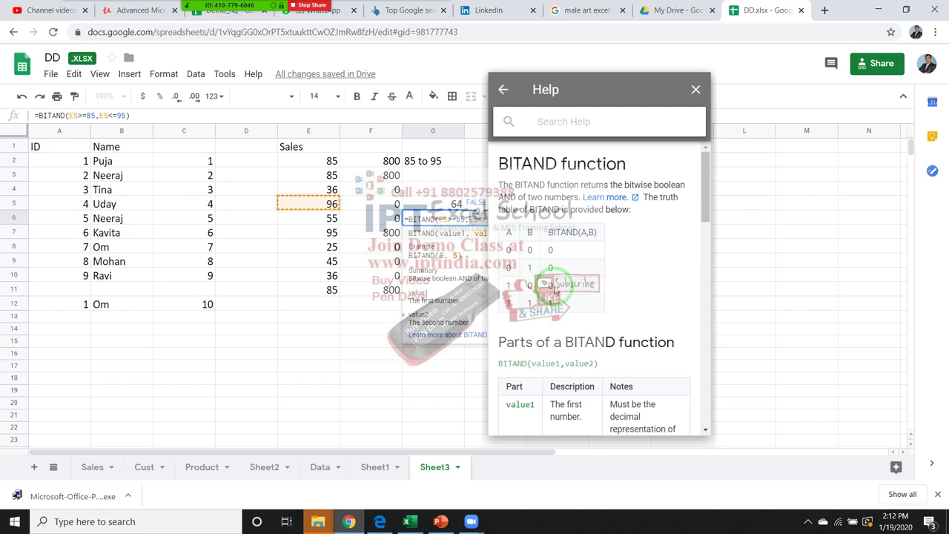
- Scroll the BITAND Help article past Parts and Notes to Examples, where BITAND(10,9) returns 8
{"action": "scroll", "coordinate": [553, 293], "scroll_direction": "down", "scroll_amount": 2}
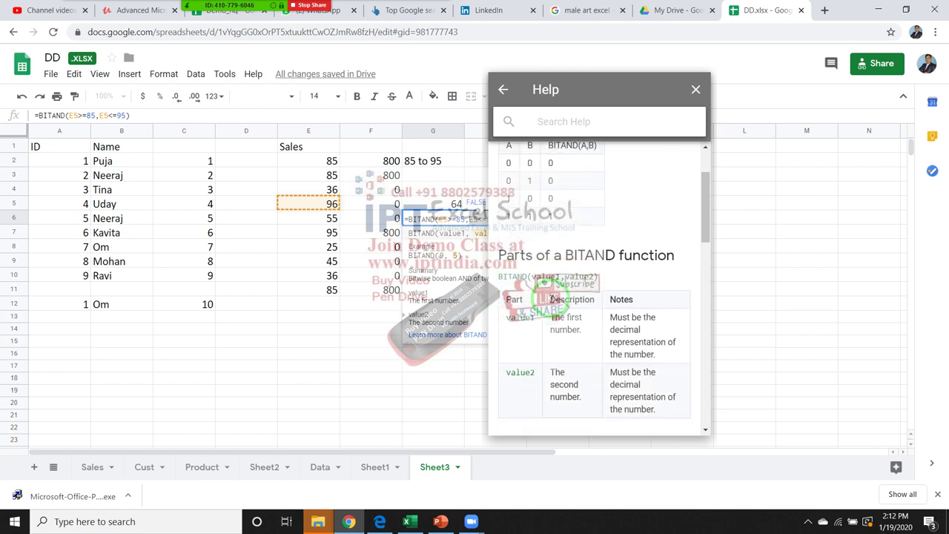
{"action": "scroll", "coordinate": [553, 294], "scroll_direction": "down", "scroll_amount": 2}
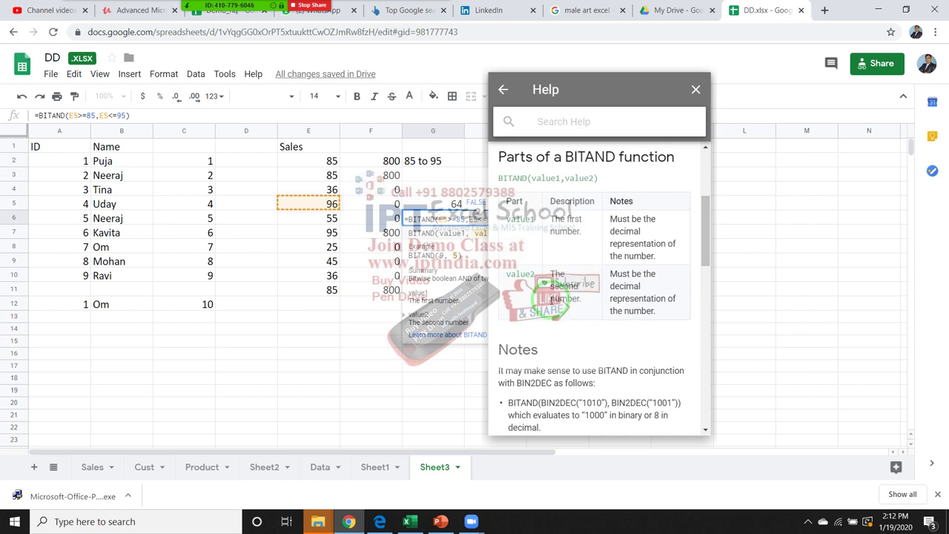
{"action": "scroll", "coordinate": [552, 297], "scroll_direction": "down", "scroll_amount": 4}
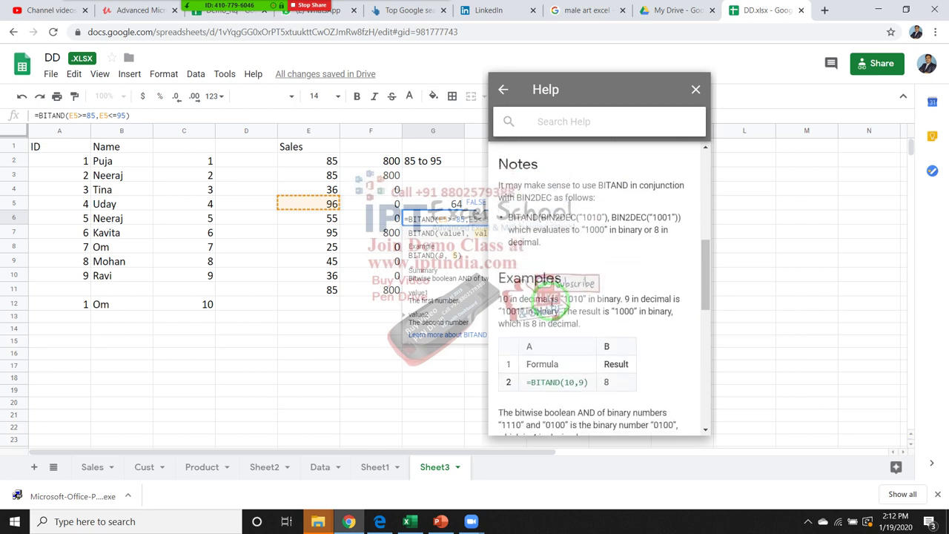
{"action": "scroll", "coordinate": [552, 303], "scroll_direction": "down", "scroll_amount": 2}
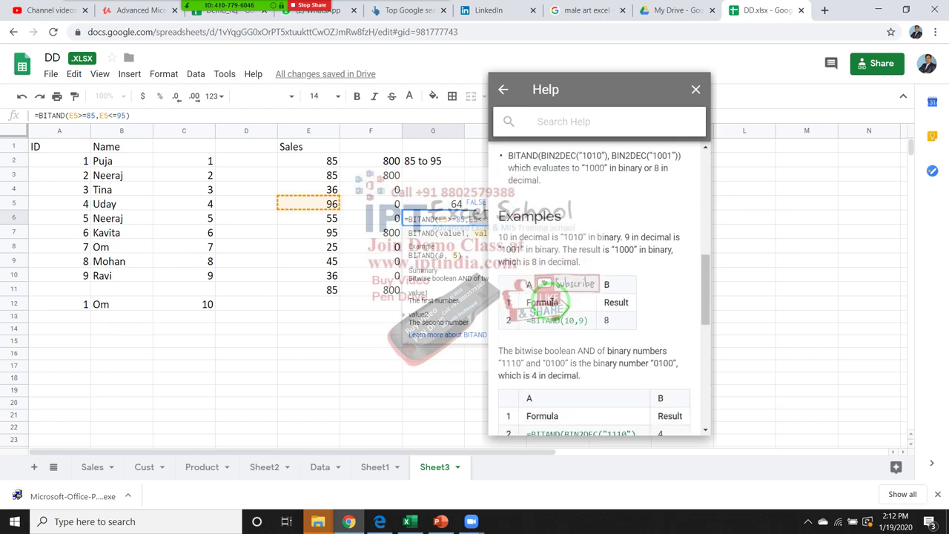
{"action": "scroll", "coordinate": [552, 303], "scroll_direction": "up", "scroll_amount": 5}
{"action": "scroll", "coordinate": [552, 302], "scroll_direction": "down", "scroll_amount": 3}
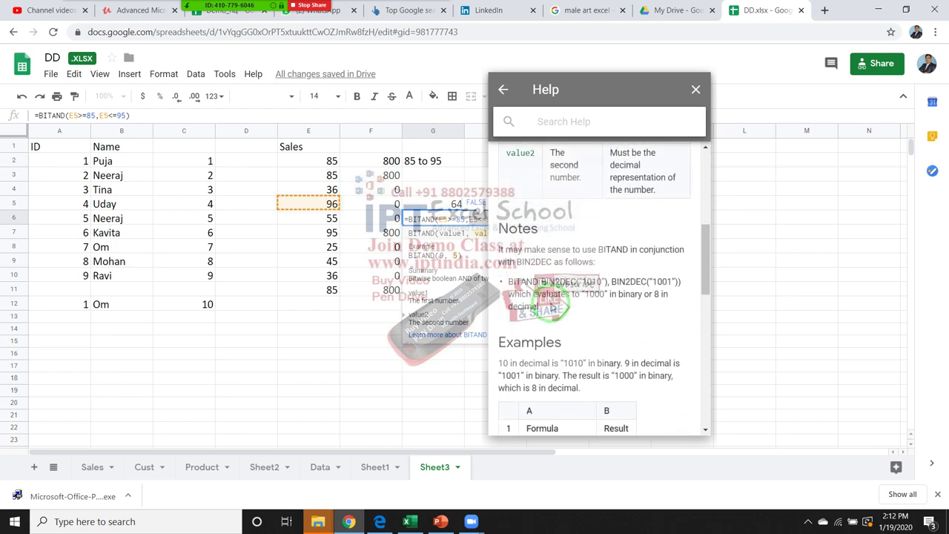
{"action": "scroll", "coordinate": [552, 303], "scroll_direction": "down", "scroll_amount": 2}
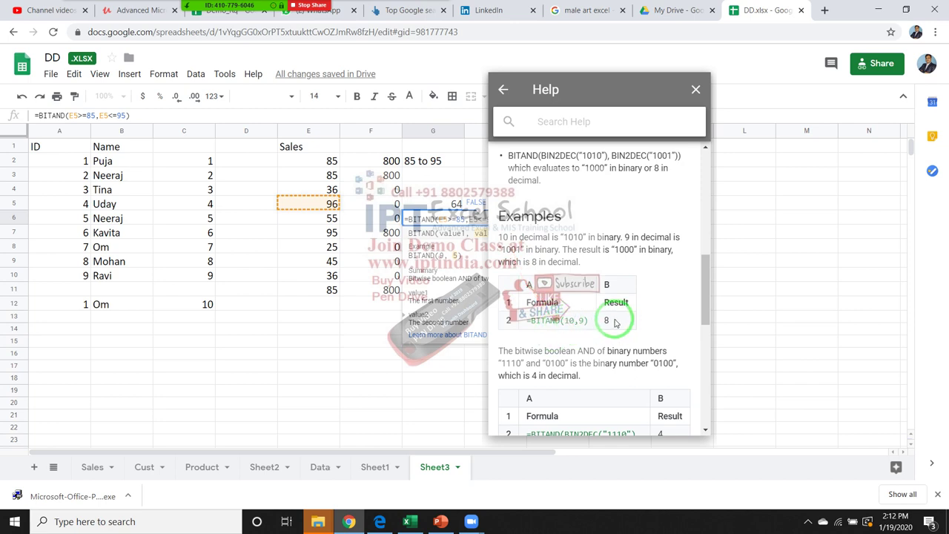
{"action": "scroll", "coordinate": [601, 345], "scroll_direction": "down", "scroll_amount": 2}
{"action": "scroll", "coordinate": [600, 346], "scroll_direction": "down", "scroll_amount": 2}
{"action": "scroll", "coordinate": [602, 352], "scroll_direction": "up", "scroll_amount": 4}
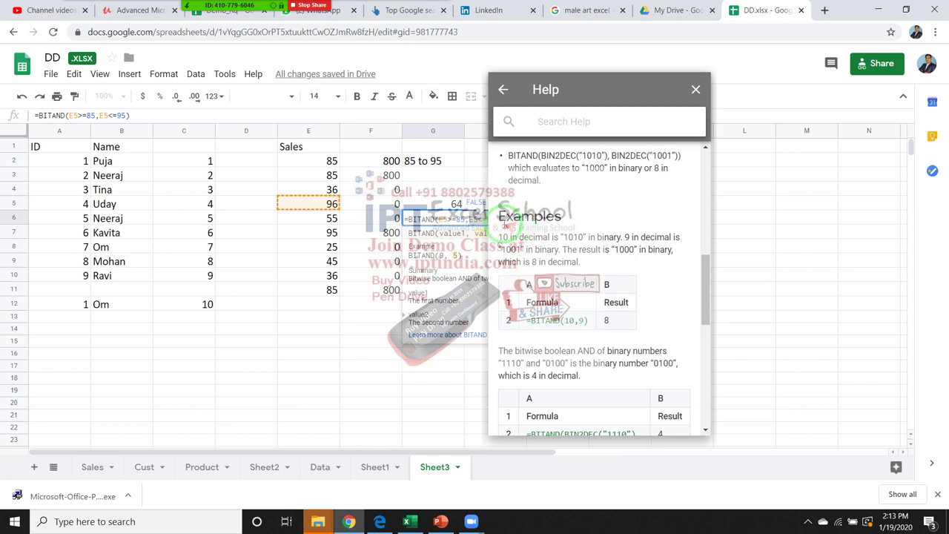
- Turn on Zoom annotation and handwrite 10 and 9 in binary (1010, 1001) beside the sheet
{"action": "left_click", "coordinate": [430, 13]}
{"action": "left_click", "coordinate": [342, 13]}
{"action": "left_click", "coordinate": [342, 13]}
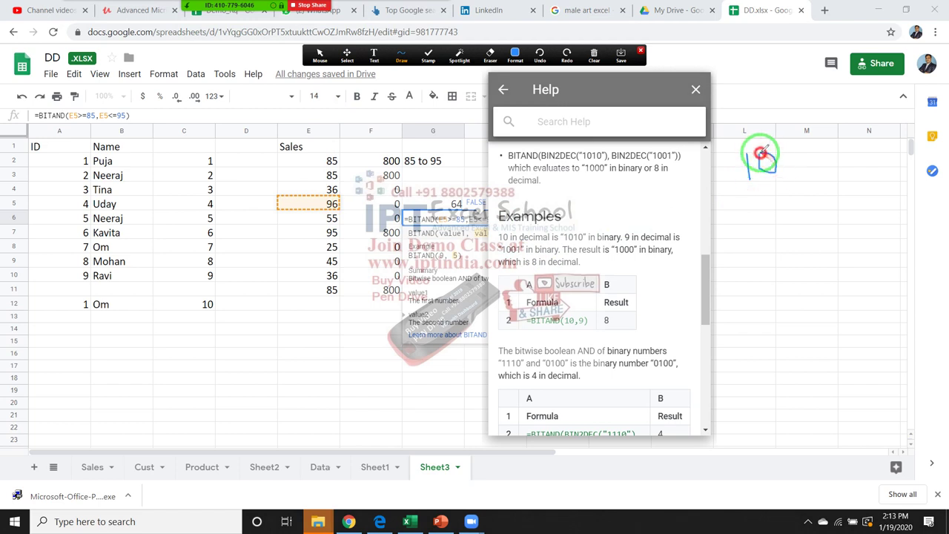
{"action": "mouse_move", "coordinate": [758, 154]}
{"action": "left_mouse_down"}
{"action": "mouse_move", "coordinate": [758, 172]}
{"action": "mouse_move", "coordinate": [811, 148]}
{"action": "left_mouse_up"}
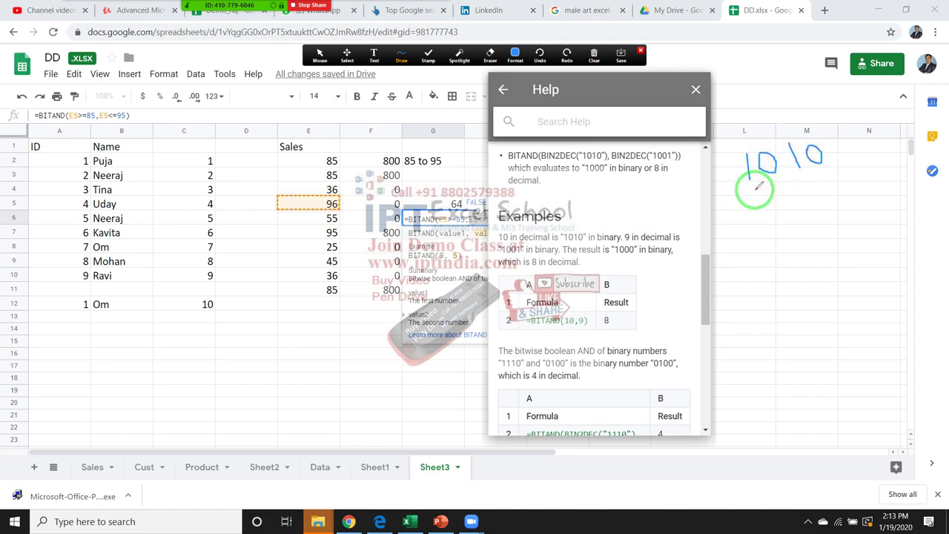
{"action": "mouse_move", "coordinate": [755, 191]}
{"action": "left_mouse_down"}
{"action": "mouse_move", "coordinate": [814, 175]}
{"action": "mouse_move", "coordinate": [831, 196]}
{"action": "mouse_move", "coordinate": [846, 186]}
{"action": "left_mouse_up"}
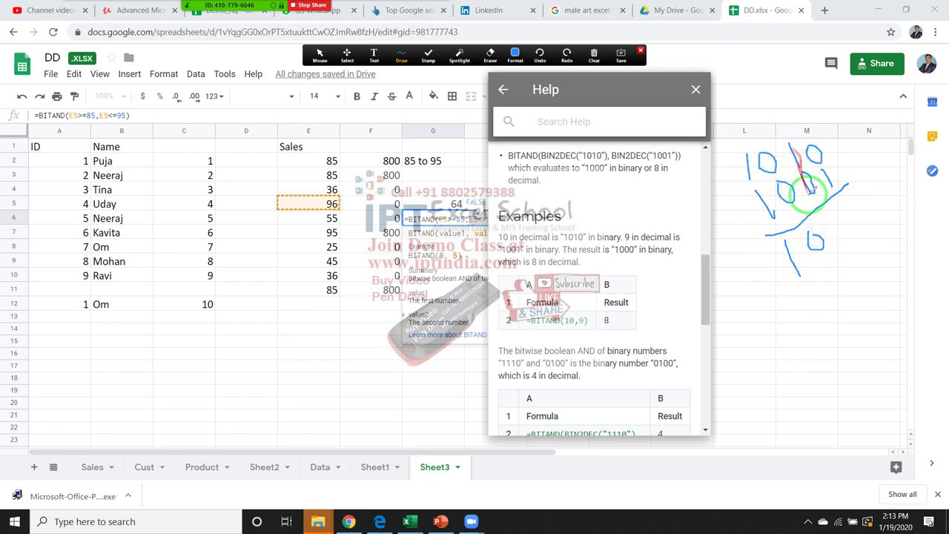
{"action": "left_click_drag", "start_coordinate": [833, 216], "coordinate": [847, 224]}
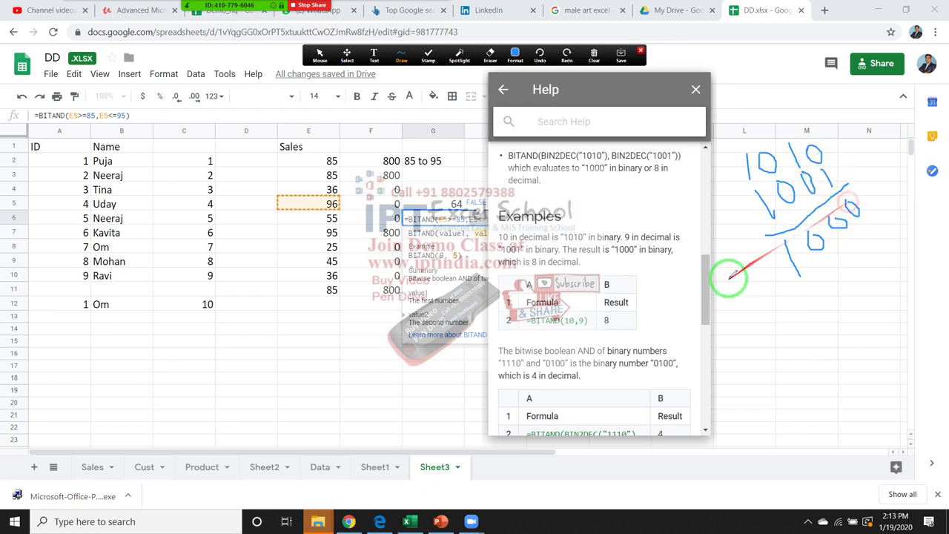
- Switch annotation back to Mouse, scroll Help to the truth table, and complete the result 1000
{"action": "mouse_move", "coordinate": [296, 6]}
{"action": "left_click", "coordinate": [436, 12]}
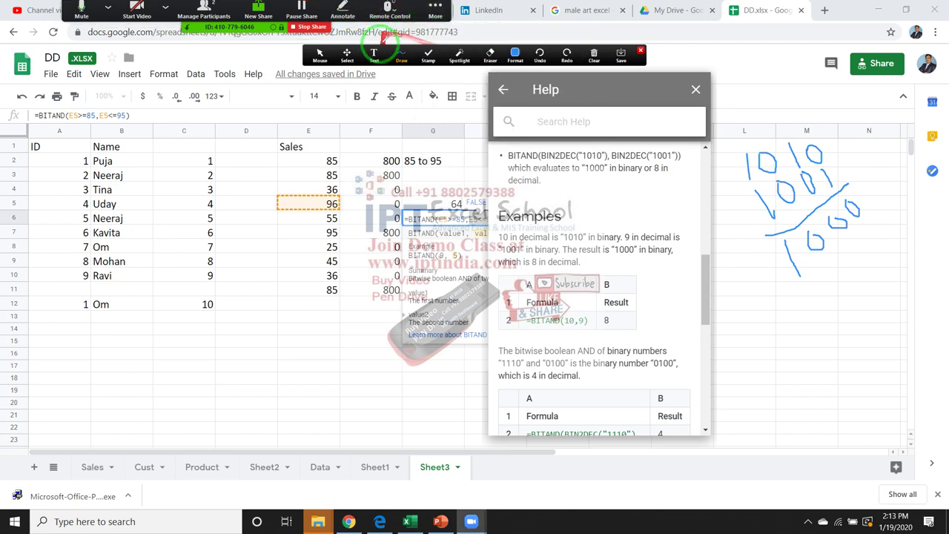
{"action": "left_click", "coordinate": [320, 54]}
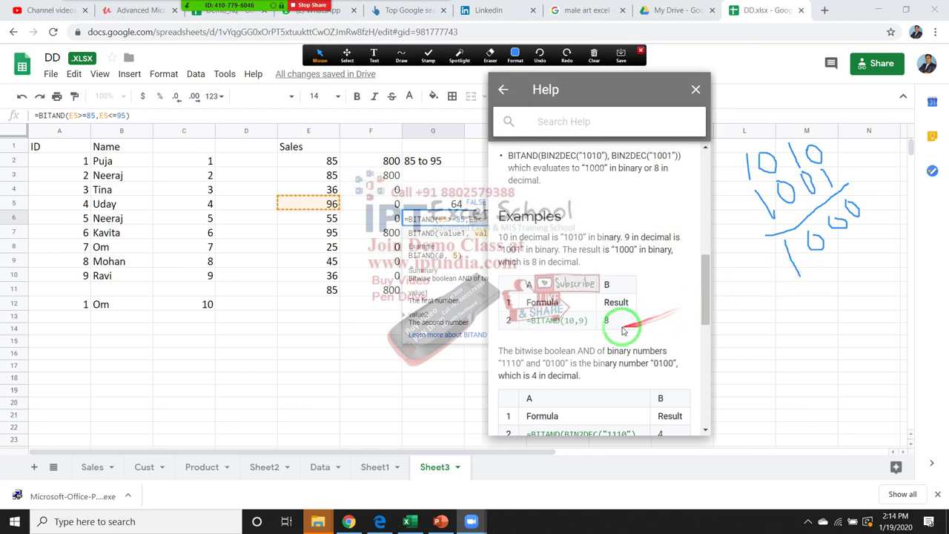
{"action": "left_click_drag", "start_coordinate": [702, 292], "coordinate": [697, 195]}
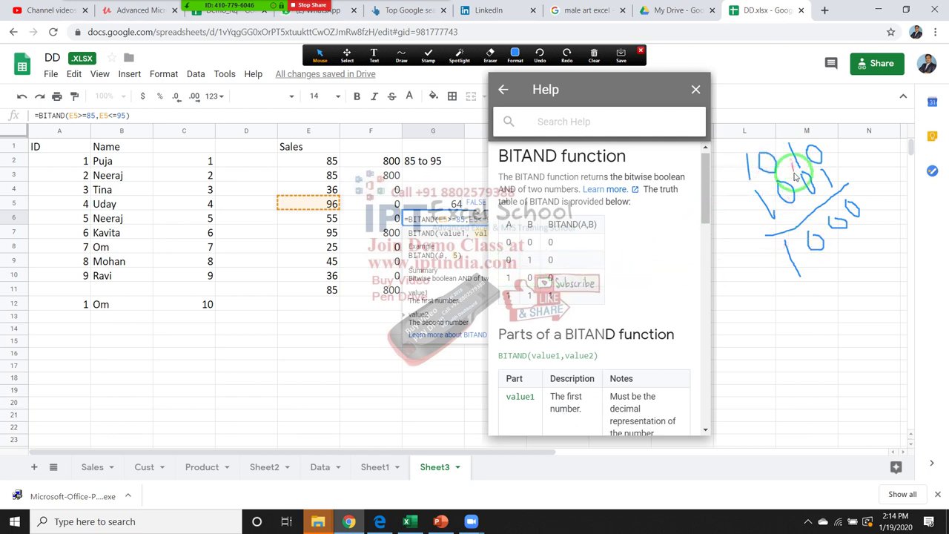
{"action": "left_click_drag", "start_coordinate": [802, 175], "coordinate": [807, 191]}
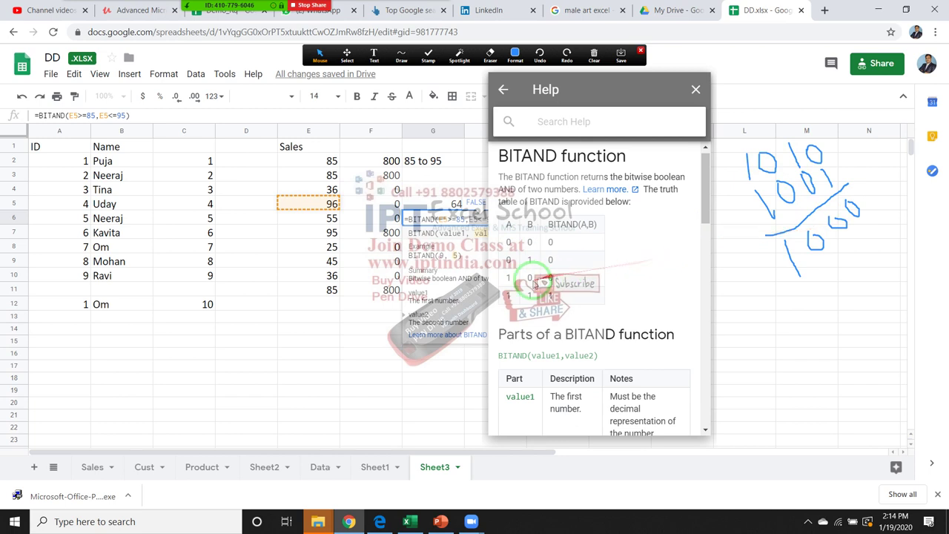
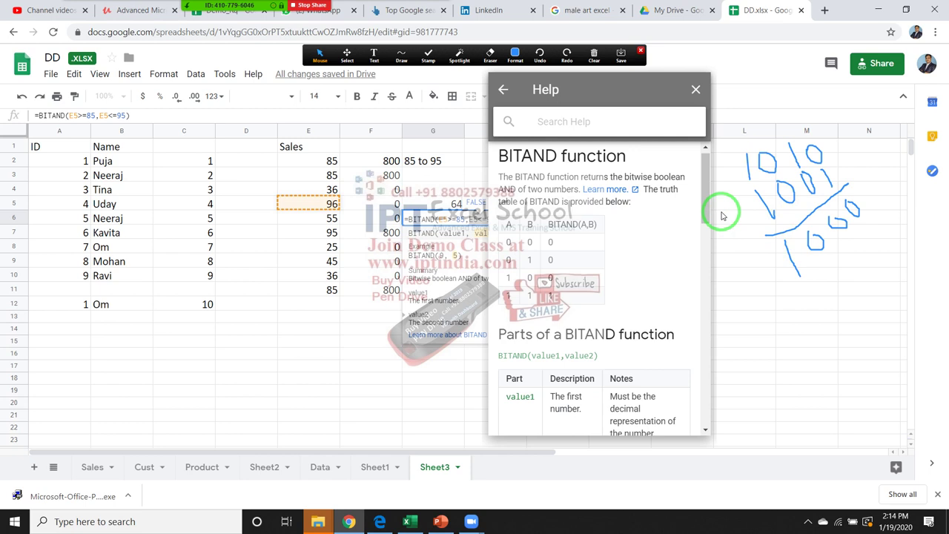
- Close the BITAND help and hint, then commit the =BITAND formula in G6, which returns 0
{"action": "left_click", "coordinate": [696, 89]}
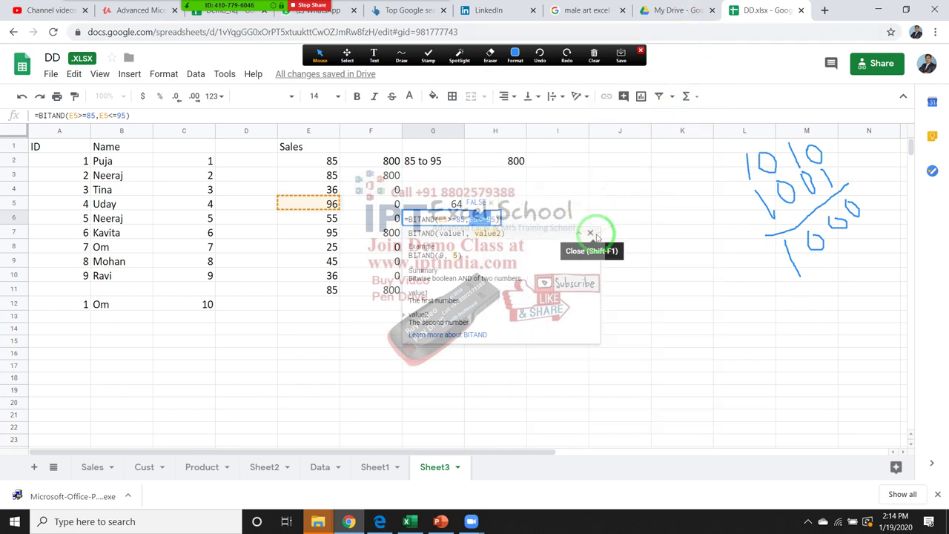
{"action": "left_click", "coordinate": [591, 234]}
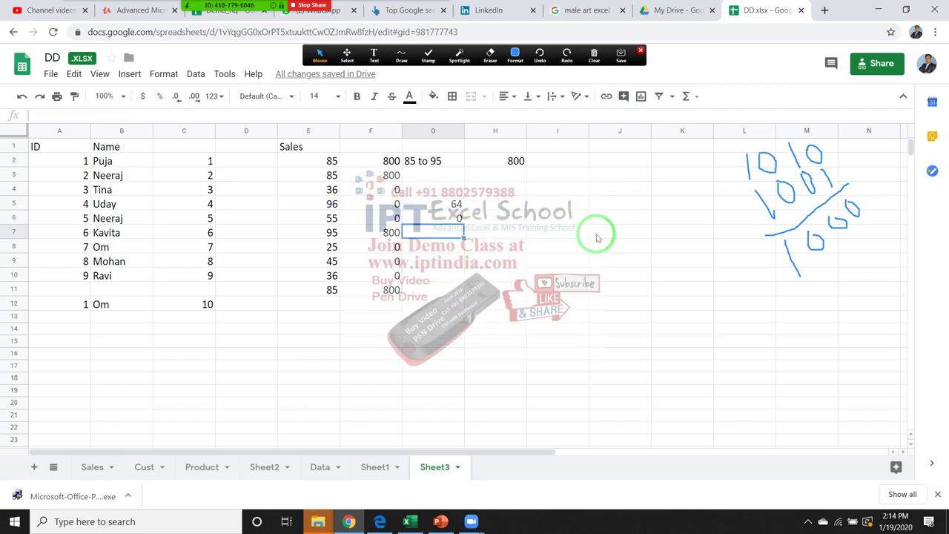
{"action": "key", "text": "Escape"}
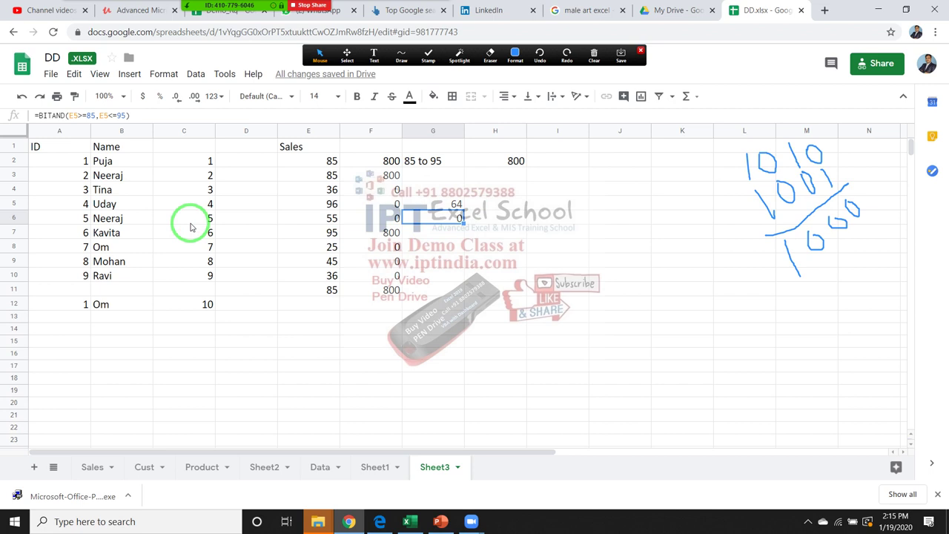
- Enter 8 in cell I4 and 10,9 in cell H6
{"action": "left_click", "coordinate": [580, 185]}
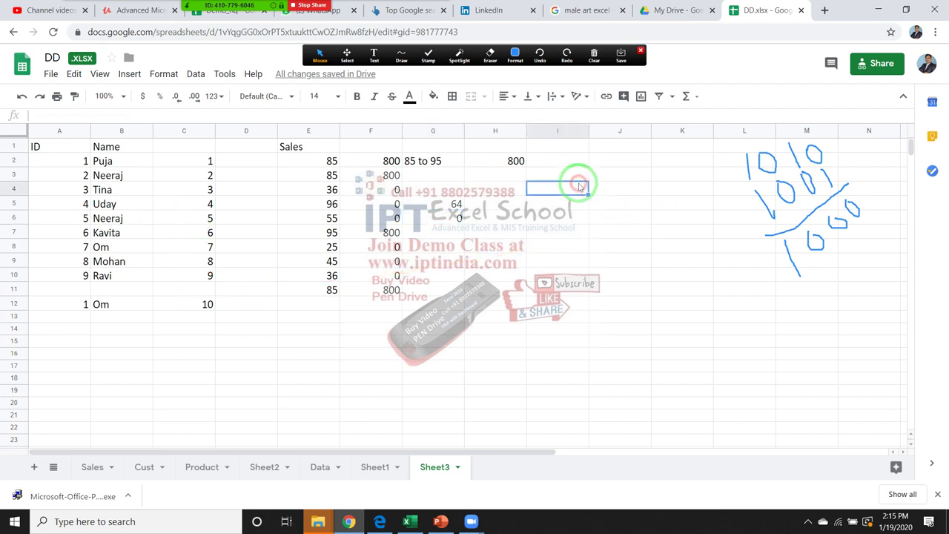
{"action": "type", "text": "8"}
{"action": "key", "text": "Return"}
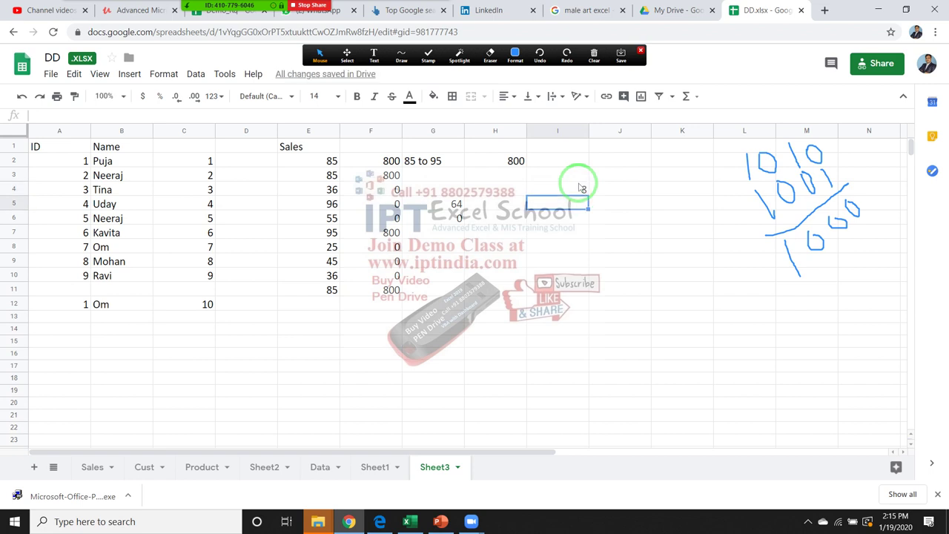
{"action": "left_click", "coordinate": [572, 259]}
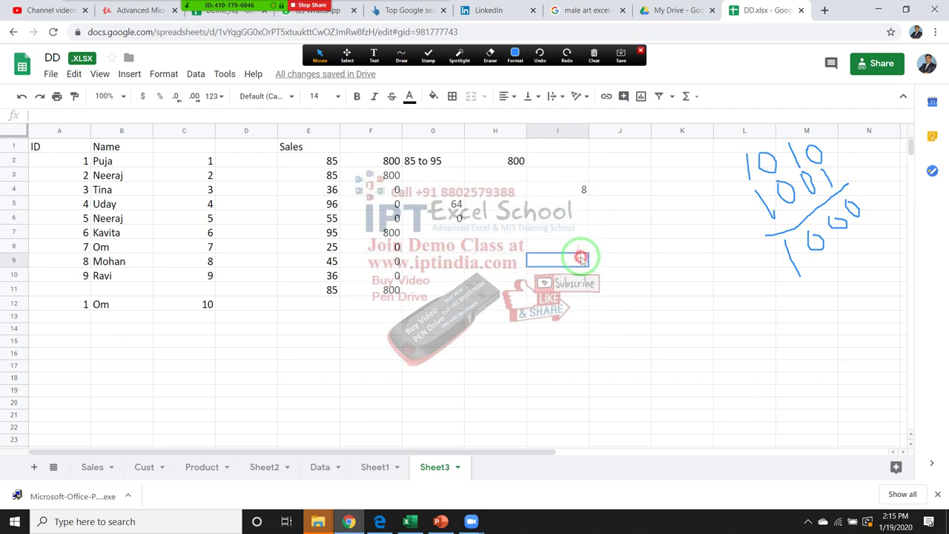
{"action": "left_click", "coordinate": [519, 218]}
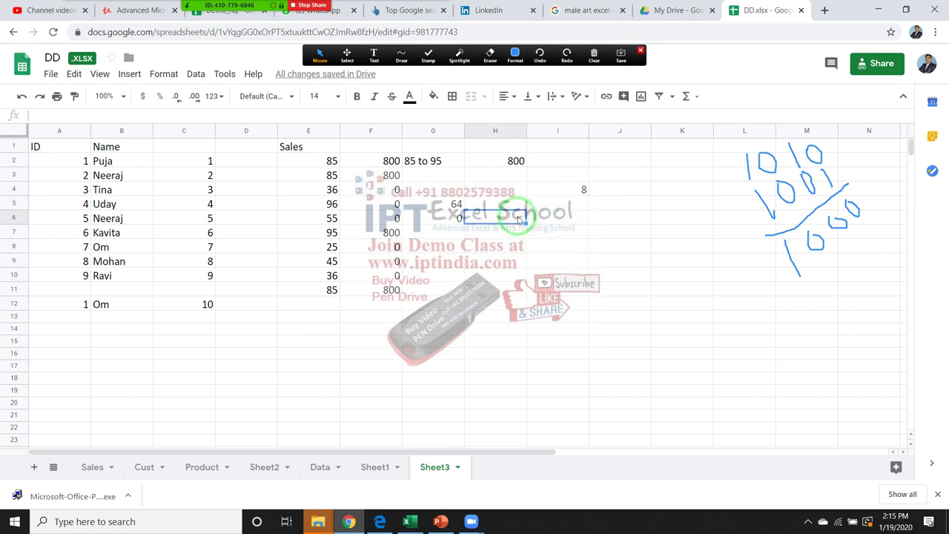
{"action": "type", "text": "10,9"}
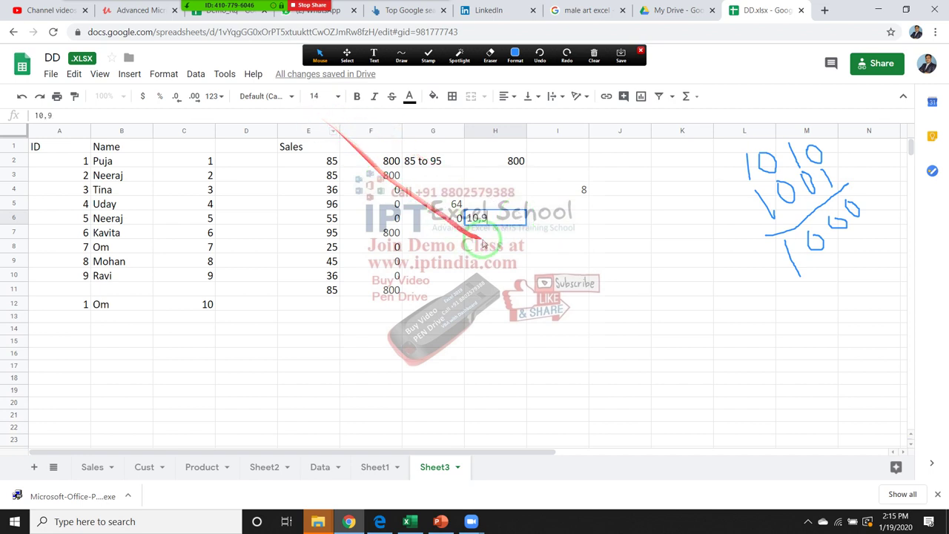
{"action": "left_click", "coordinate": [469, 217]}
{"action": "left_click_drag", "start_coordinate": [469, 217], "coordinate": [565, 325]}
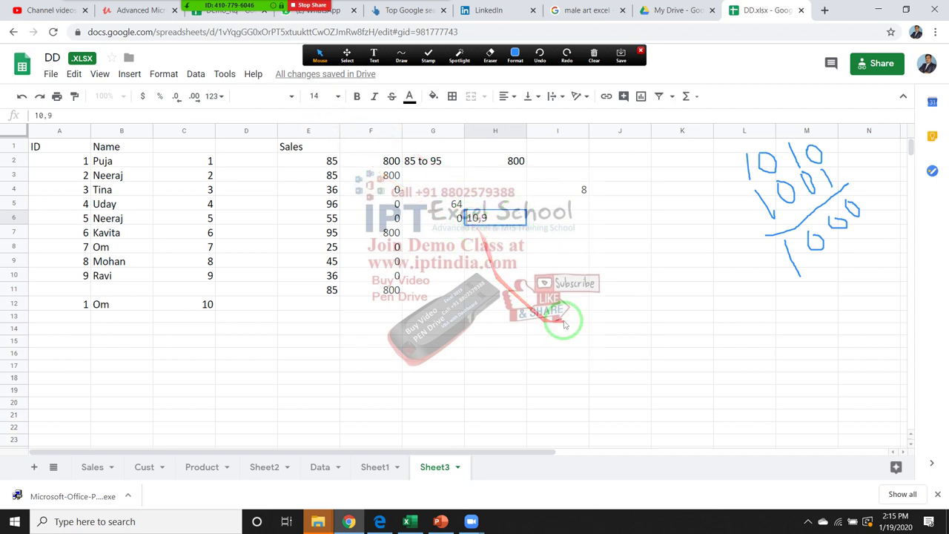
{"action": "left_click", "coordinate": [519, 290]}
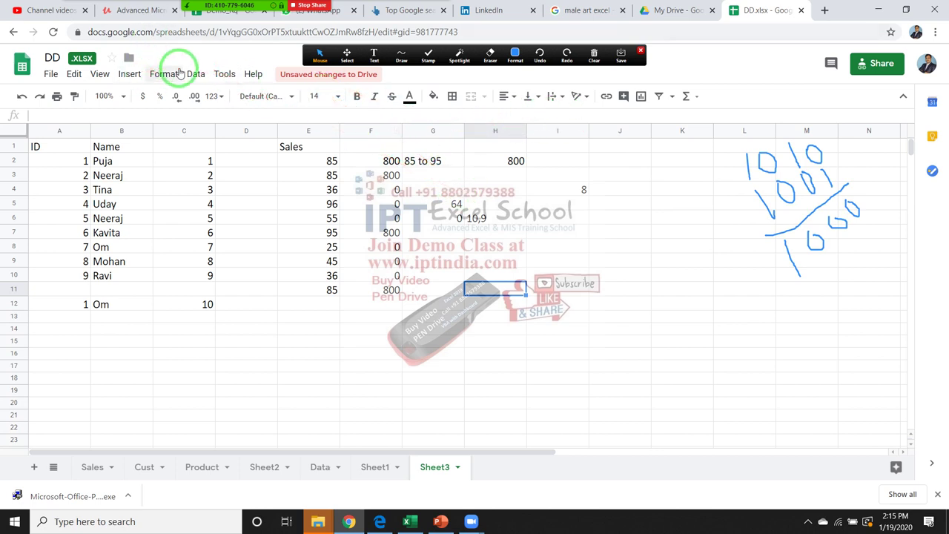
- Insert the BITOR function into H11 and open its full help article
{"action": "left_click", "coordinate": [130, 74]}
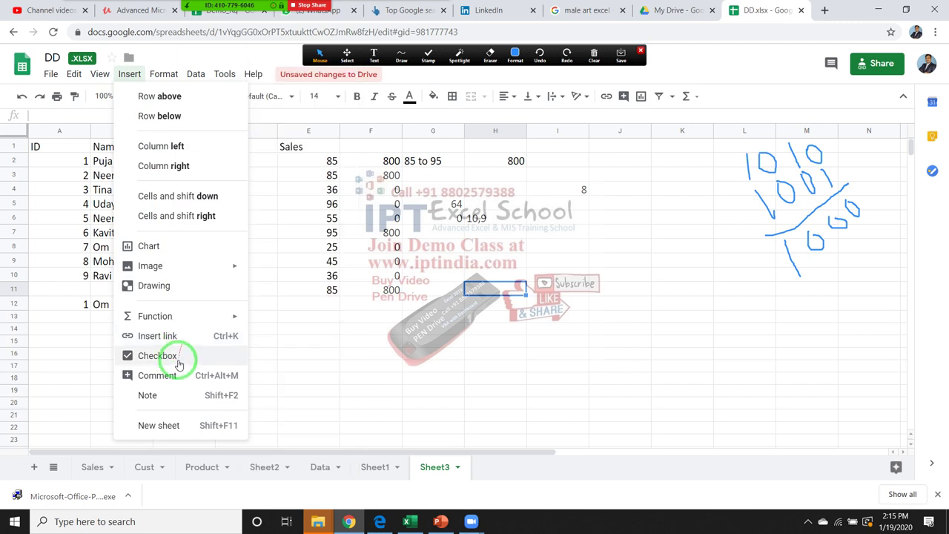
{"action": "mouse_move", "coordinate": [155, 316]}
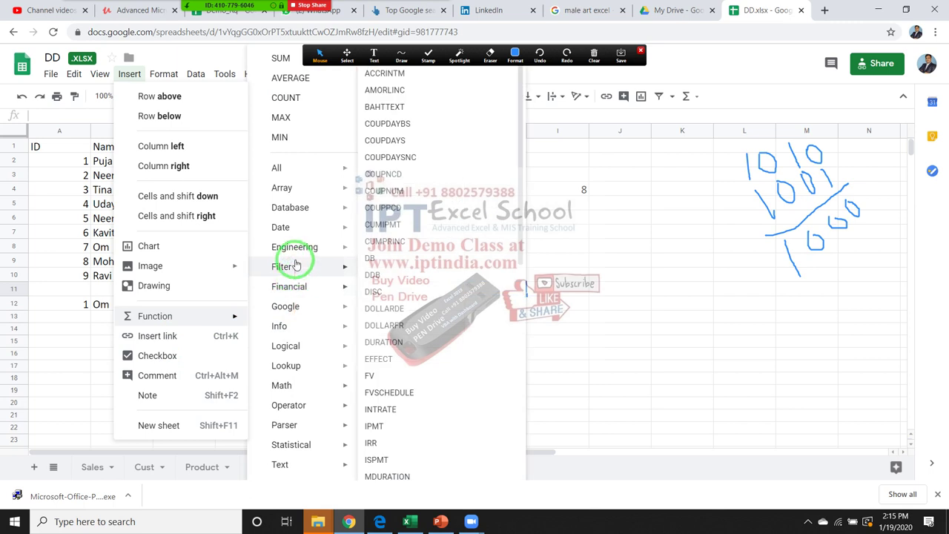
{"action": "mouse_move", "coordinate": [286, 346]}
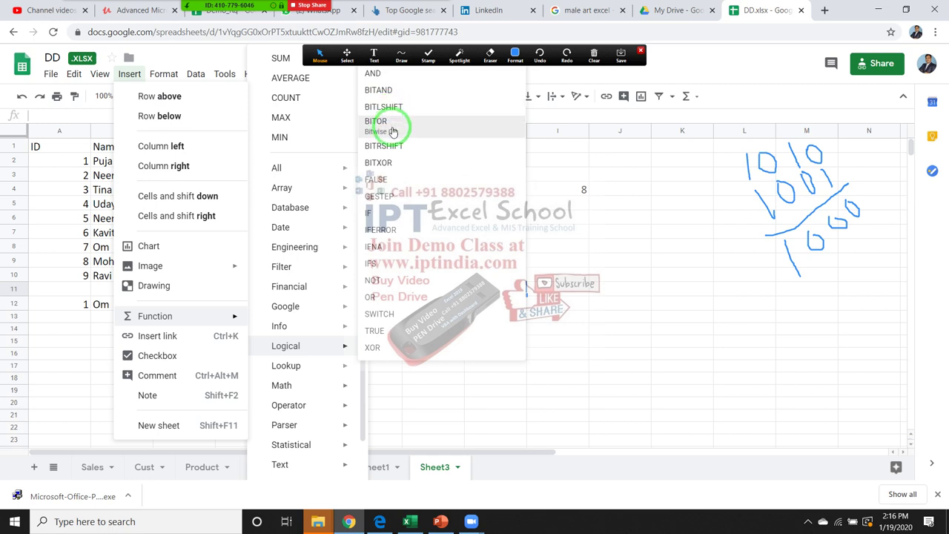
{"action": "left_click", "coordinate": [389, 131]}
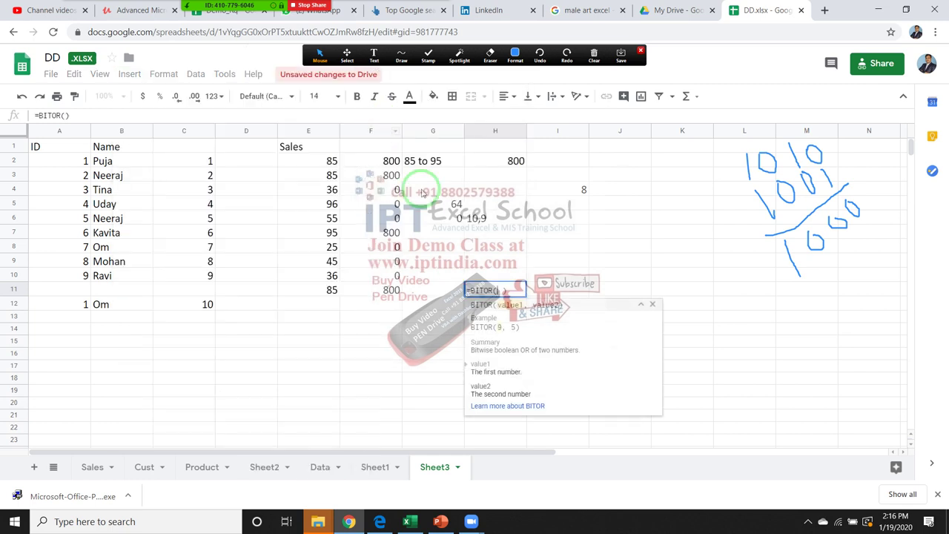
{"action": "left_click", "coordinate": [502, 407]}
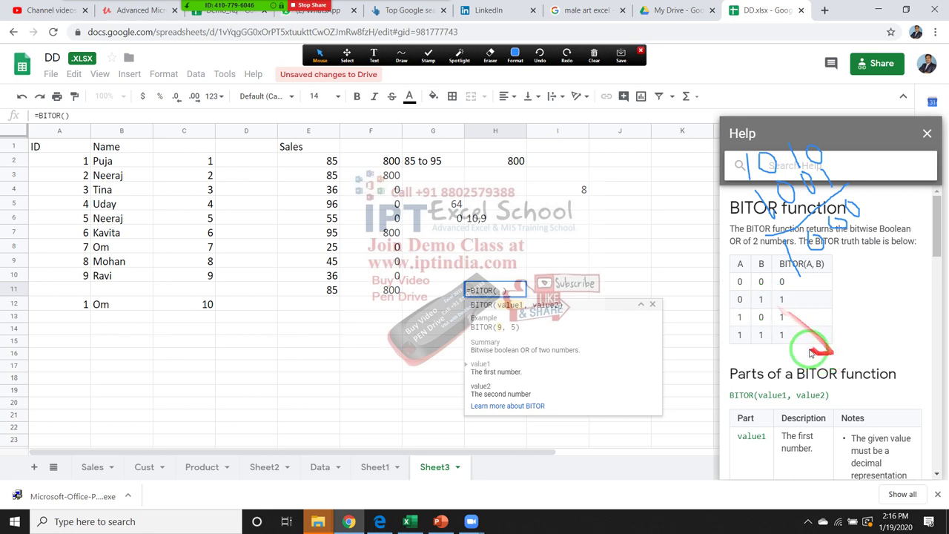
{"action": "scroll", "coordinate": [833, 326], "scroll_direction": "down", "scroll_amount": 2}
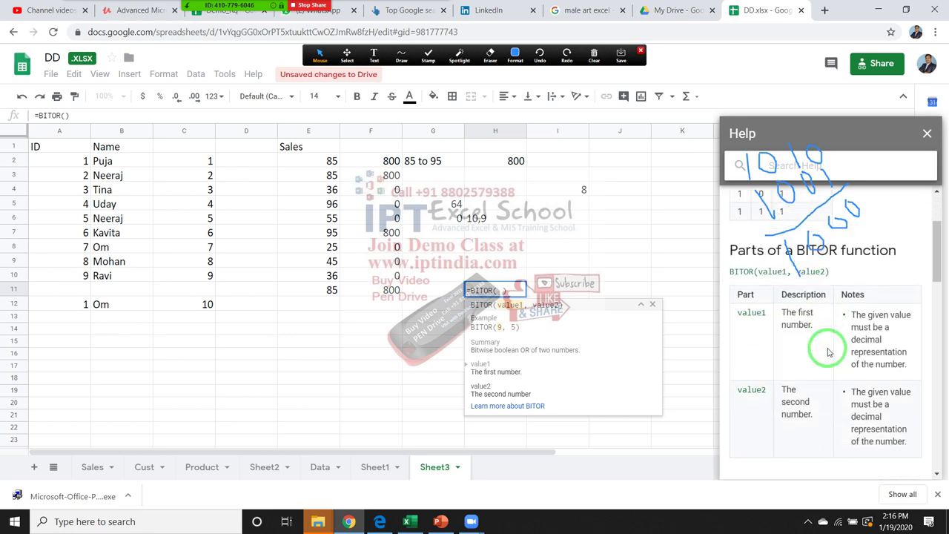
{"action": "scroll", "coordinate": [835, 319], "scroll_direction": "up", "scroll_amount": 2}
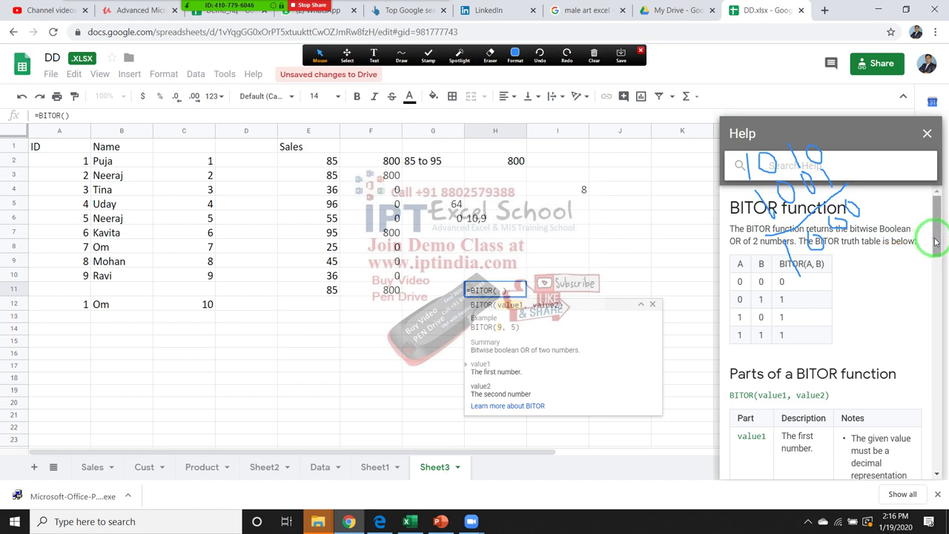
{"action": "left_click_drag", "start_coordinate": [936, 241], "coordinate": [936, 268]}
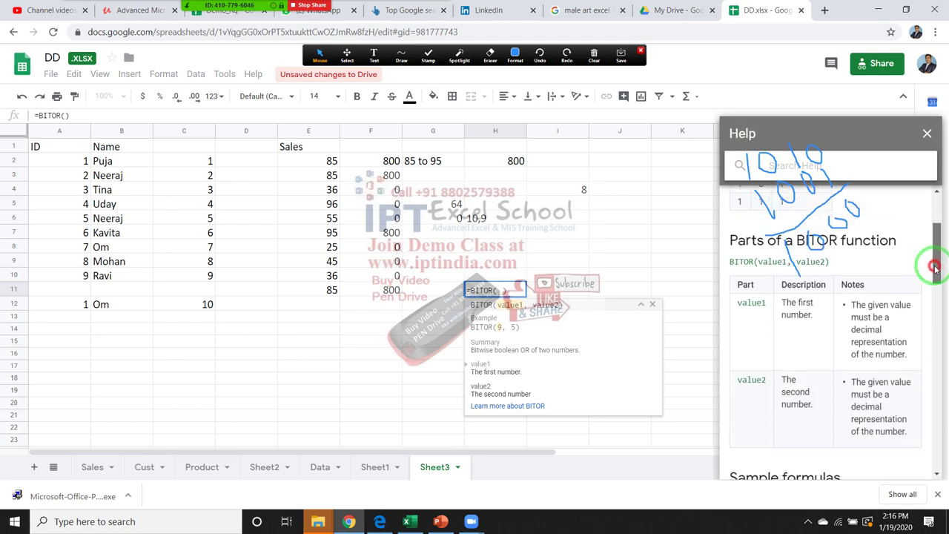
- Give BITOR the arguments 10,6, close the help, and commit so H11 shows 14
{"action": "left_click", "coordinate": [496, 290]}
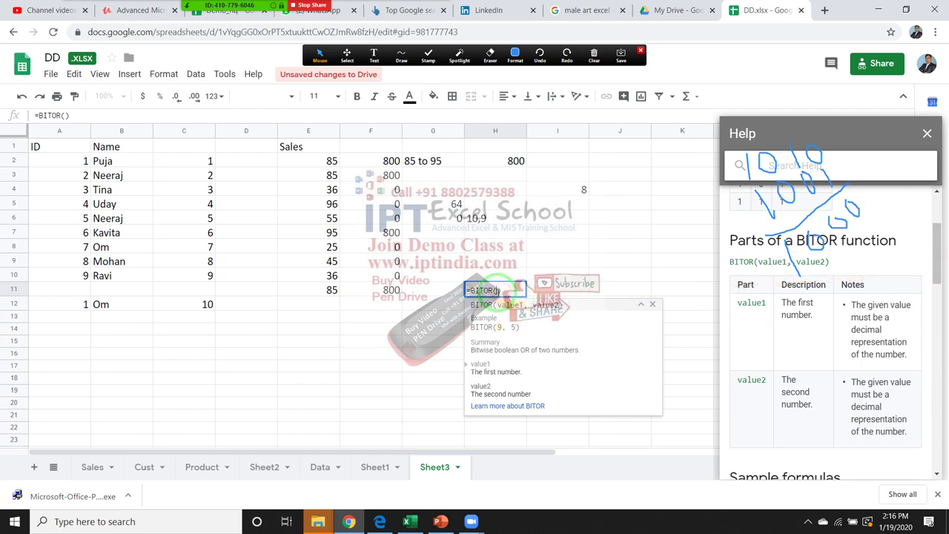
{"action": "type", "text": "10"}
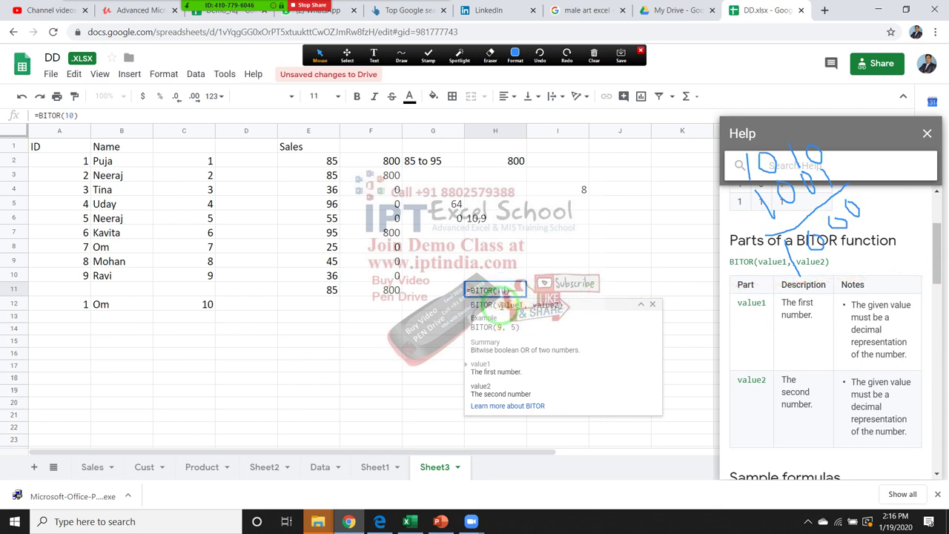
{"action": "type", "text": ",6"}
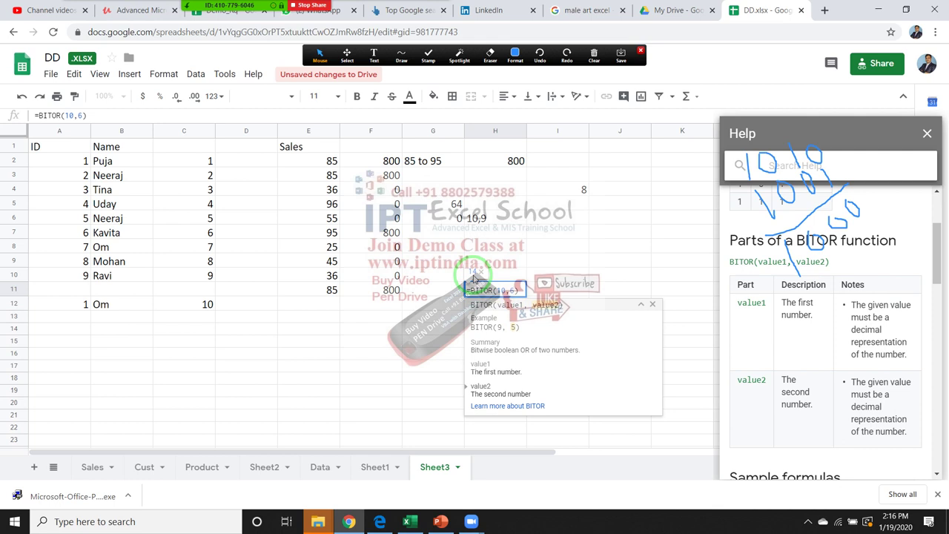
{"action": "left_click", "coordinate": [928, 134]}
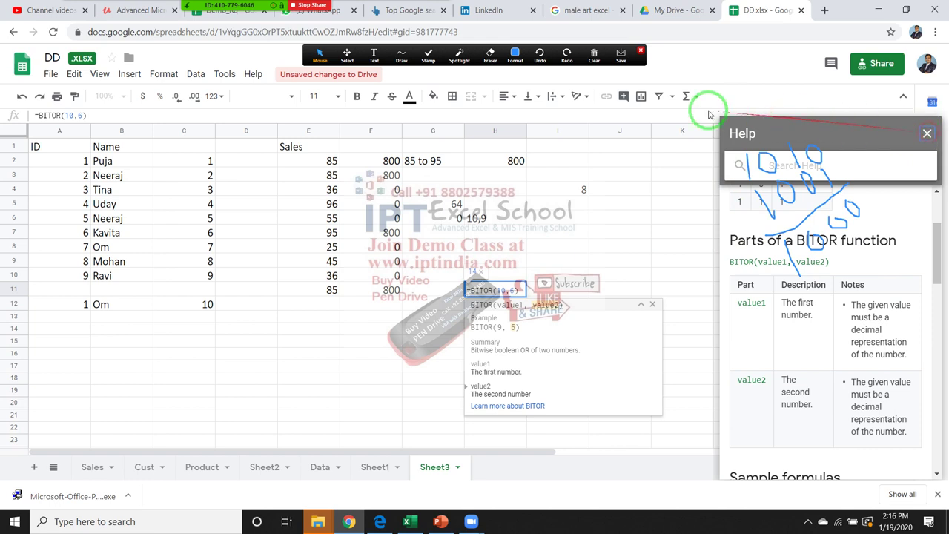
{"action": "left_click", "coordinate": [612, 246]}
{"action": "left_click", "coordinate": [448, 304]}
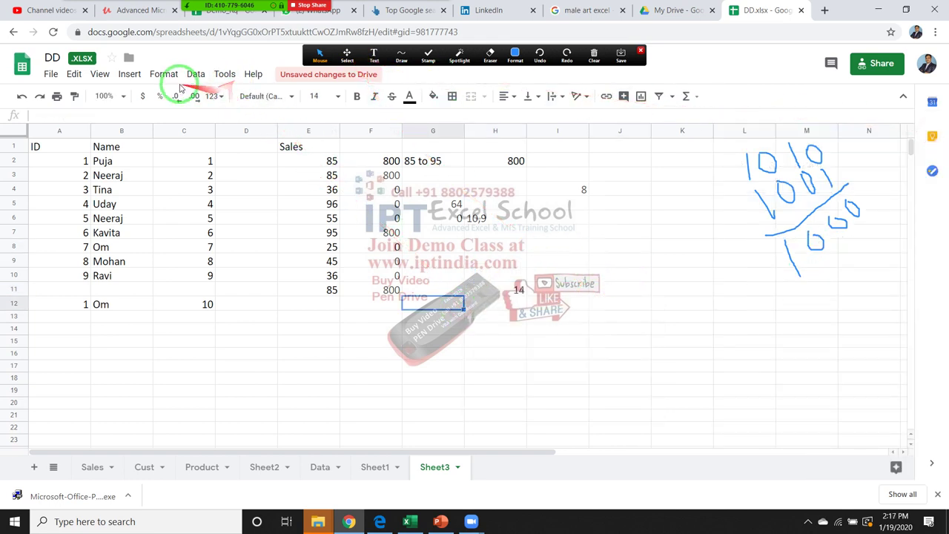
- Insert BITLSHIFT into G12 and, after trying 9,2 and 5,3, settle on arguments 10,2
{"action": "left_click", "coordinate": [129, 75]}
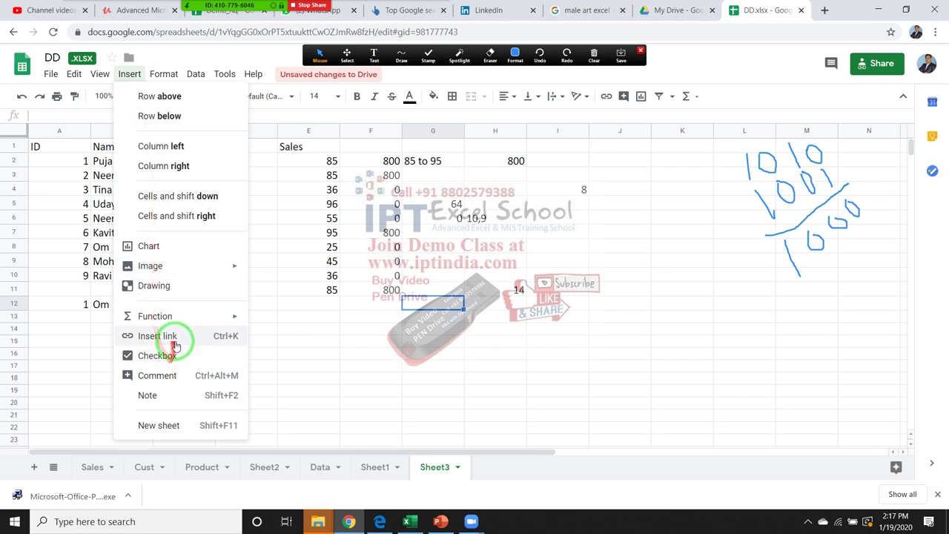
{"action": "mouse_move", "coordinate": [155, 316]}
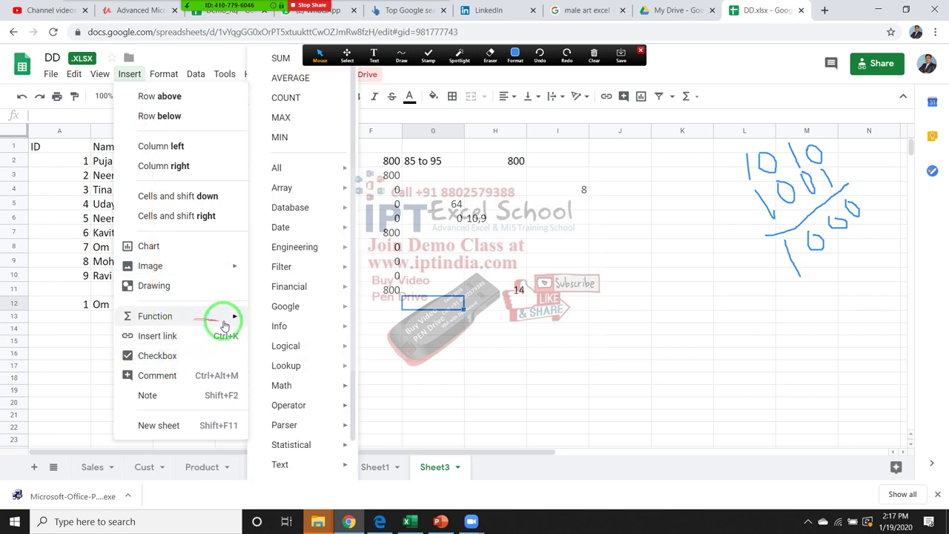
{"action": "mouse_move", "coordinate": [285, 346]}
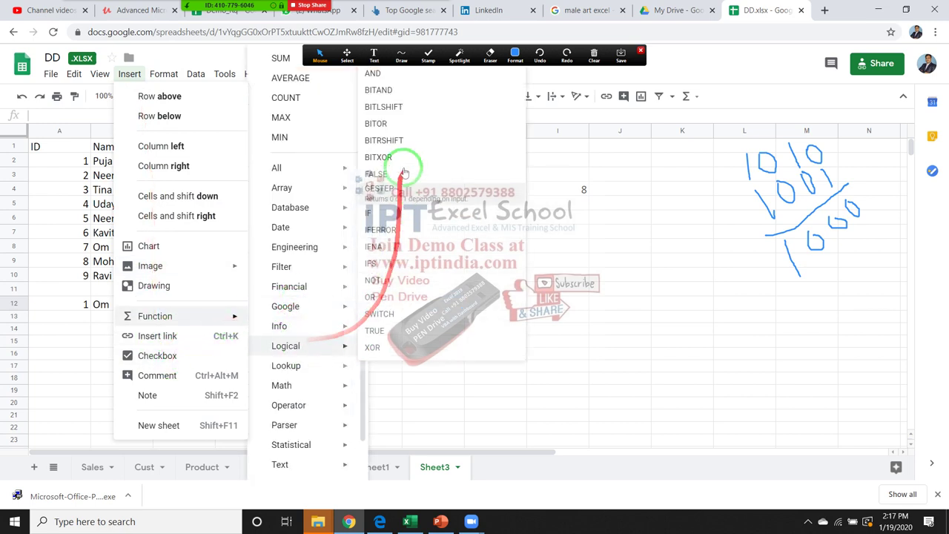
{"action": "left_click", "coordinate": [384, 107]}
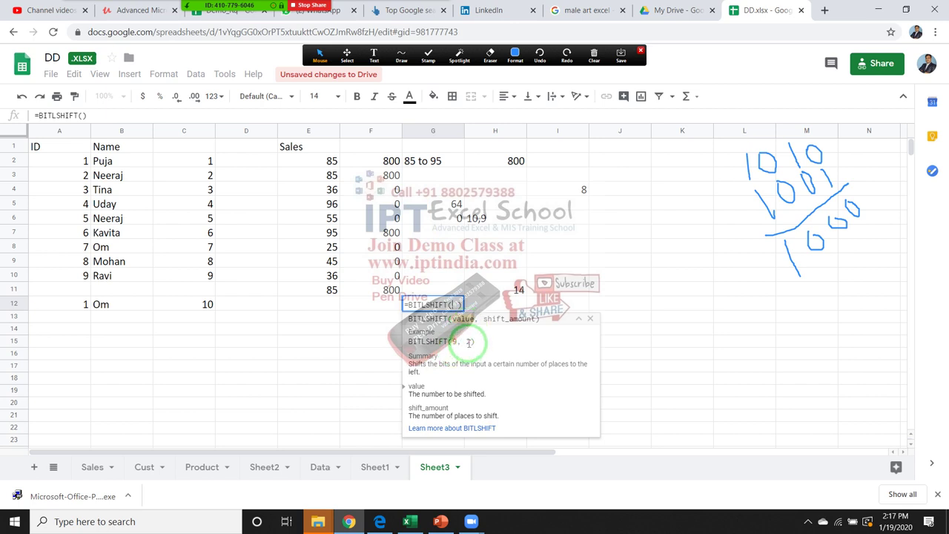
{"action": "type", "text": "9,2"}
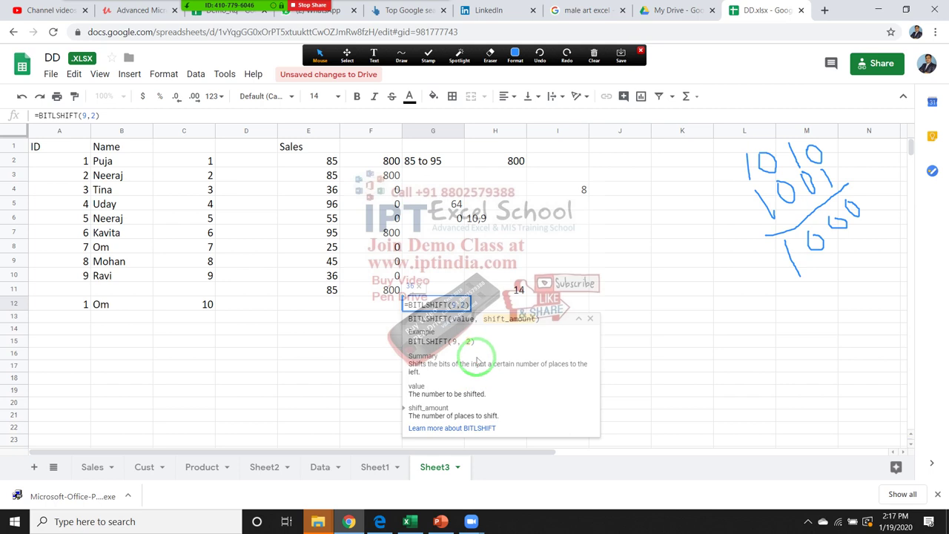
{"action": "key", "text": "BackSpace"}
{"action": "key", "text": "BackSpace"}
{"action": "key", "text": "BackSpace"}
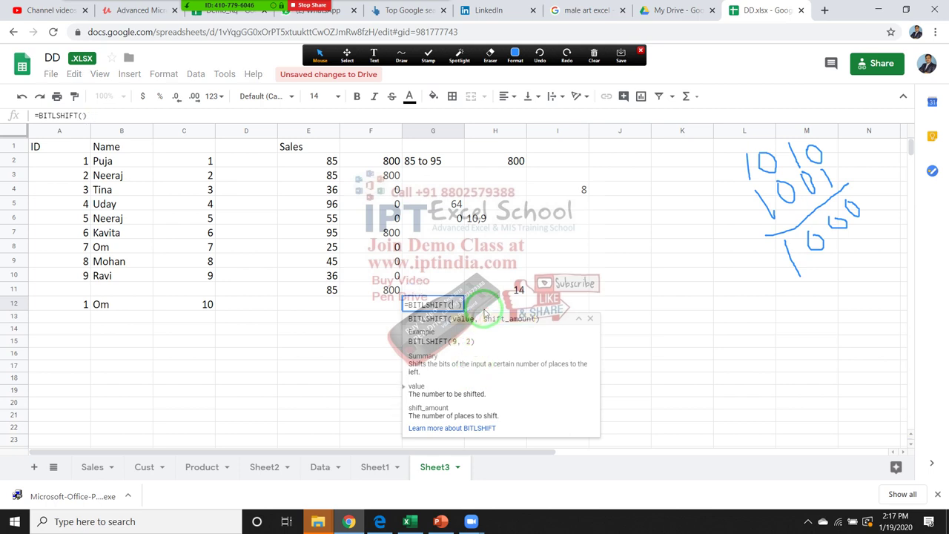
{"action": "type", "text": "10"}
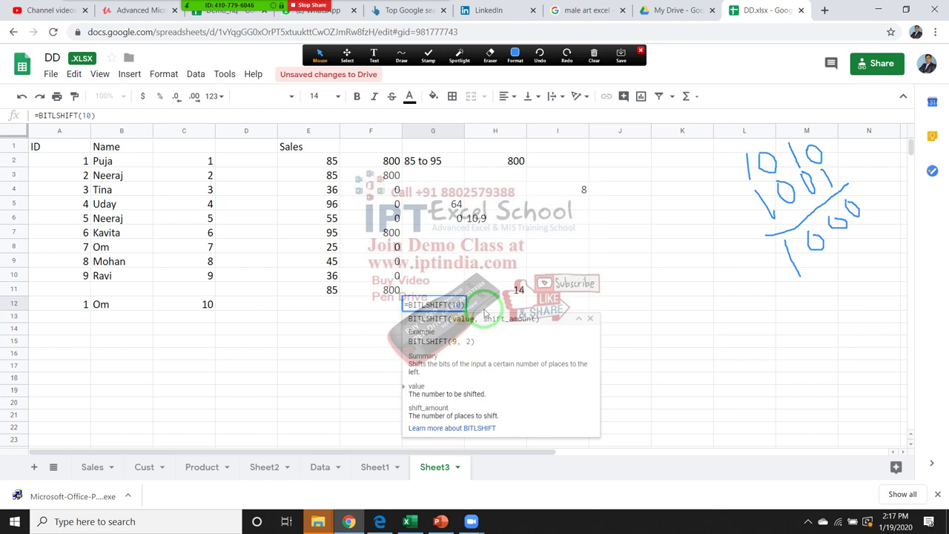
{"action": "type", "text": ","}
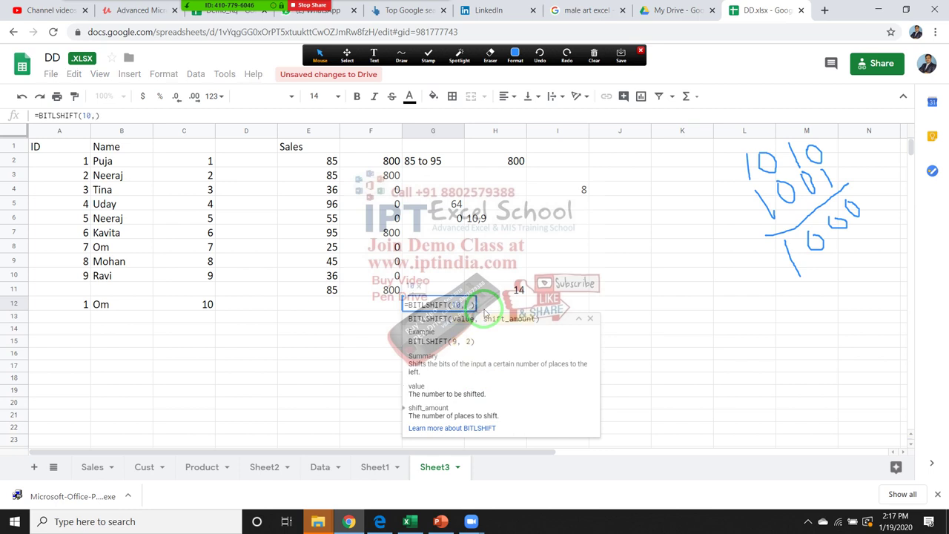
{"action": "type", "text": "2"}
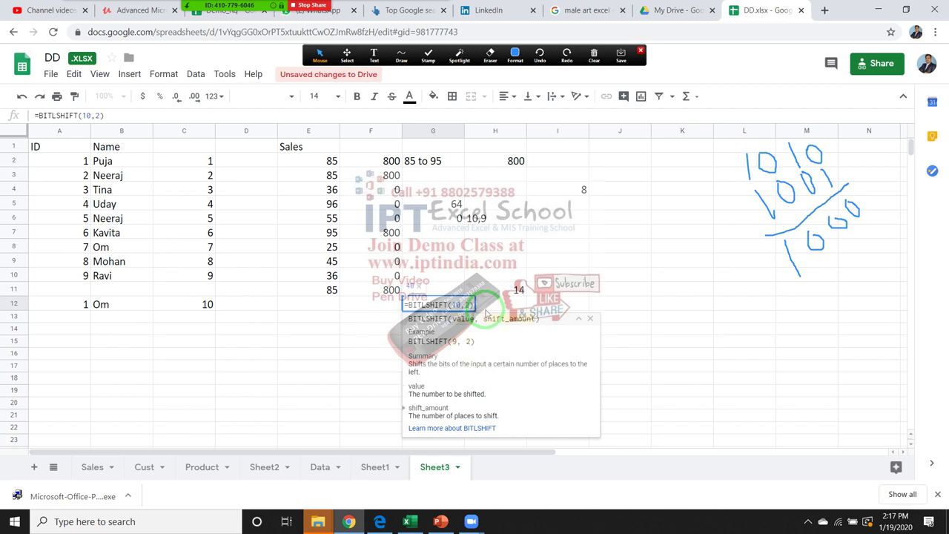
{"action": "key", "text": "BackSpace"}
{"action": "key", "text": "BackSpace"}
{"action": "key", "text": "BackSpace"}
{"action": "type", "text": "5,"}
{"action": "type", "text": "3"}
{"action": "key", "text": "BackSpace"}
{"action": "key", "text": "BackSpace"}
{"action": "key", "text": "BackSpace"}
{"action": "type", "text": "10"}
{"action": "type", "text": ","}
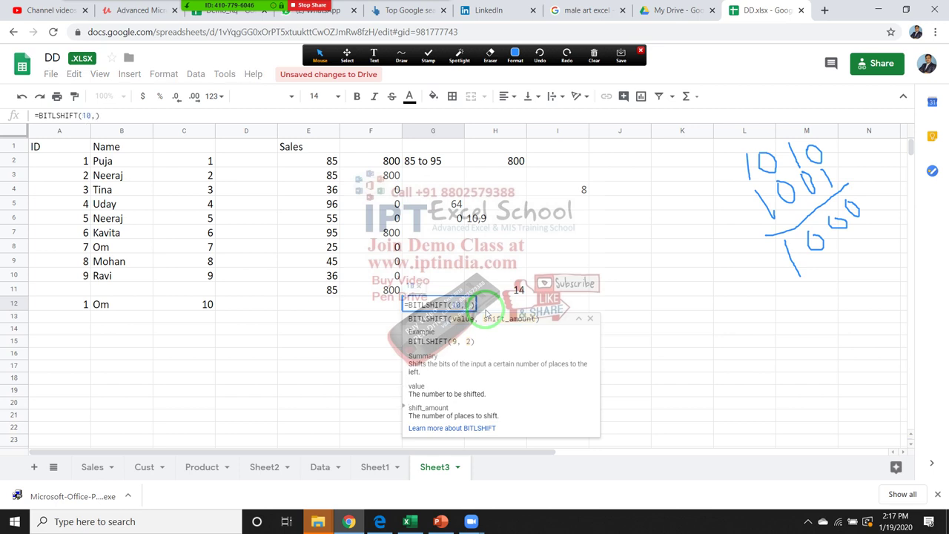
{"action": "type", "text": "2"}
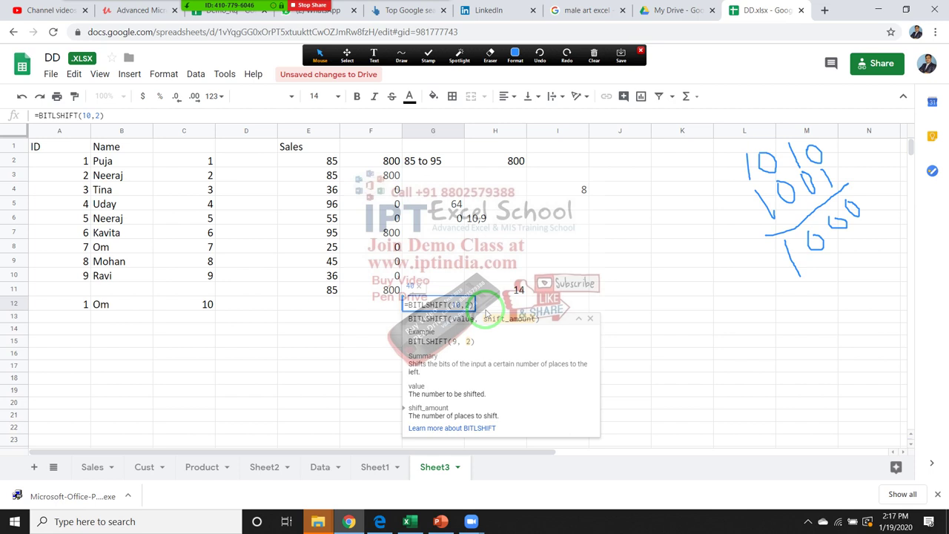
- Open the BITLSHIFT help article and read through it
{"action": "left_click", "coordinate": [480, 429]}
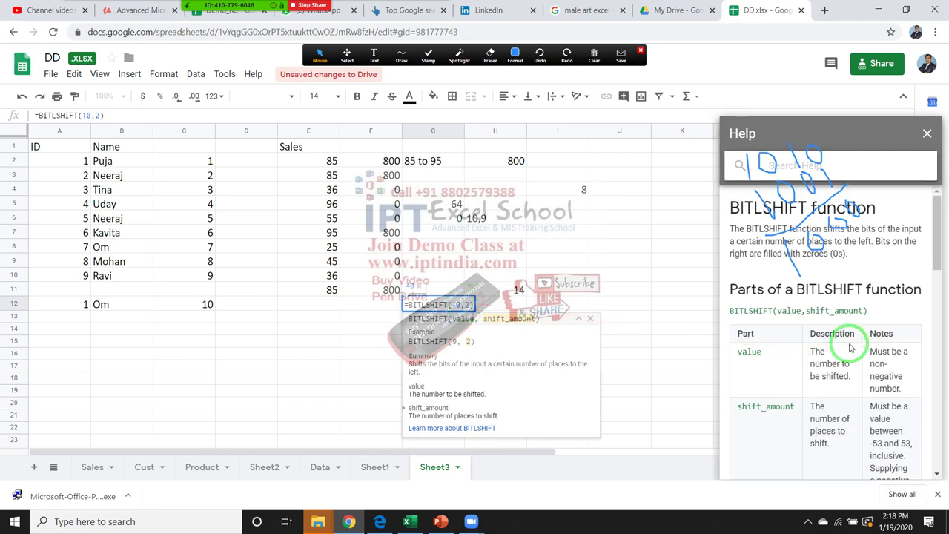
{"action": "scroll", "coordinate": [852, 347], "scroll_direction": "down", "scroll_amount": 5}
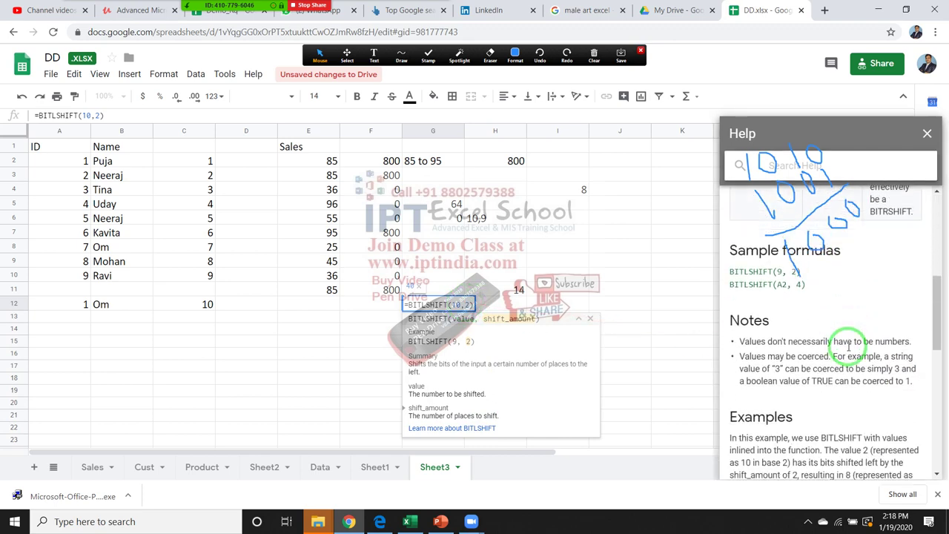
{"action": "scroll", "coordinate": [849, 347], "scroll_direction": "down", "scroll_amount": 3}
{"action": "scroll", "coordinate": [842, 343], "scroll_direction": "down", "scroll_amount": 3}
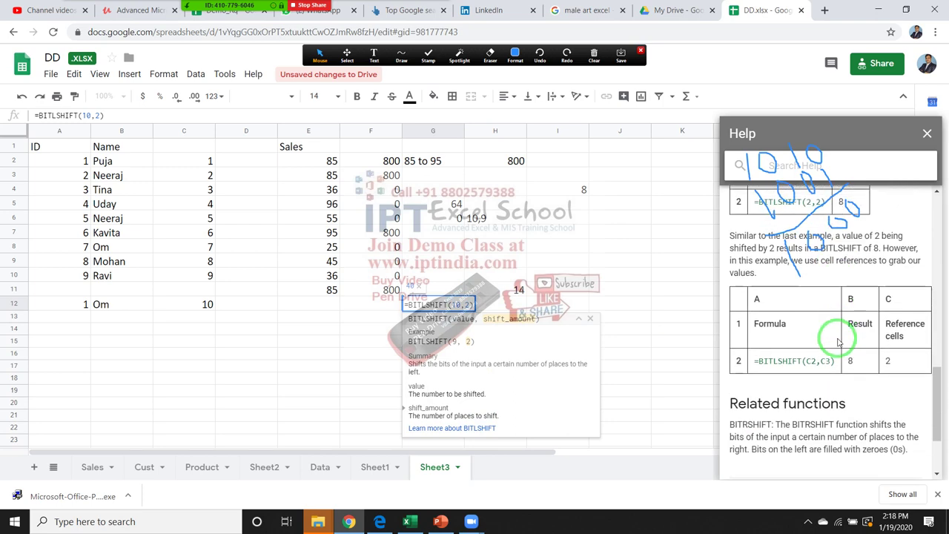
{"action": "scroll", "coordinate": [856, 365], "scroll_direction": "down", "scroll_amount": 3}
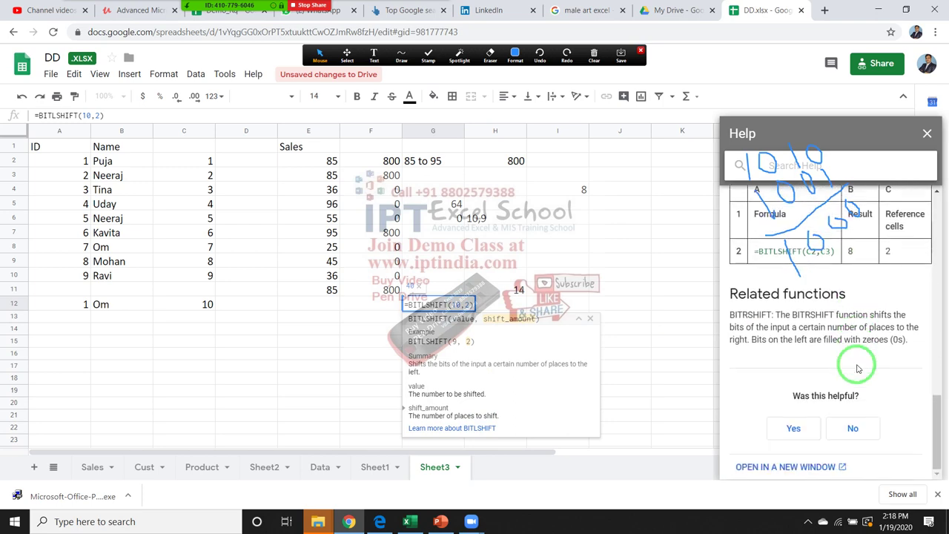
{"action": "scroll", "coordinate": [858, 369], "scroll_direction": "up", "scroll_amount": 5}
{"action": "scroll", "coordinate": [858, 367], "scroll_direction": "up", "scroll_amount": 3}
{"action": "scroll", "coordinate": [858, 367], "scroll_direction": "up", "scroll_amount": 3}
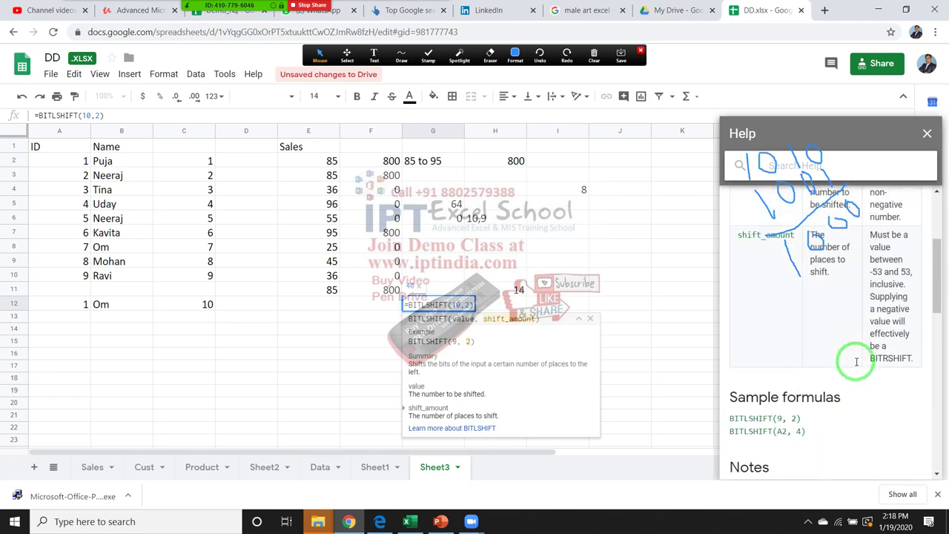
{"action": "scroll", "coordinate": [858, 365], "scroll_direction": "up", "scroll_amount": 4}
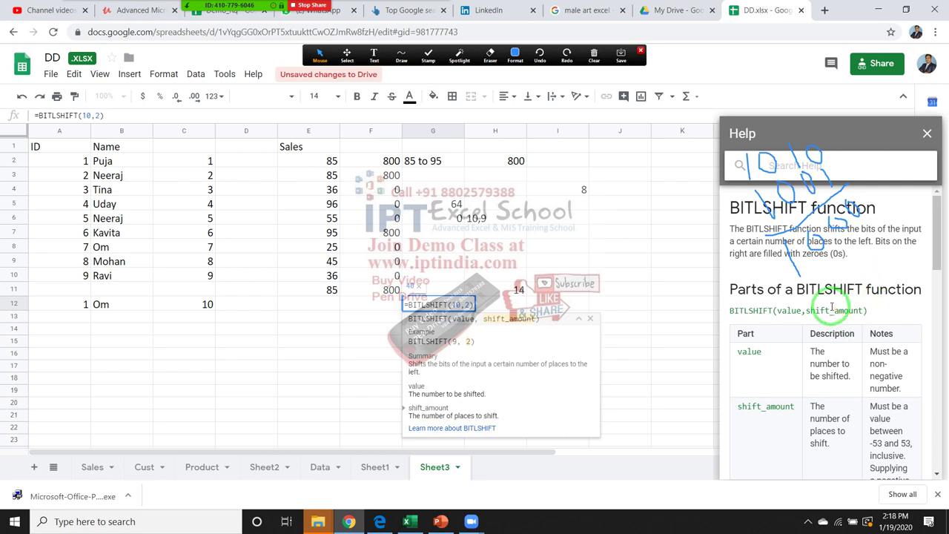
{"action": "scroll", "coordinate": [832, 307], "scroll_direction": "down", "scroll_amount": 1}
{"action": "scroll", "coordinate": [832, 305], "scroll_direction": "up", "scroll_amount": 1}
{"action": "scroll", "coordinate": [832, 308], "scroll_direction": "down", "scroll_amount": 2}
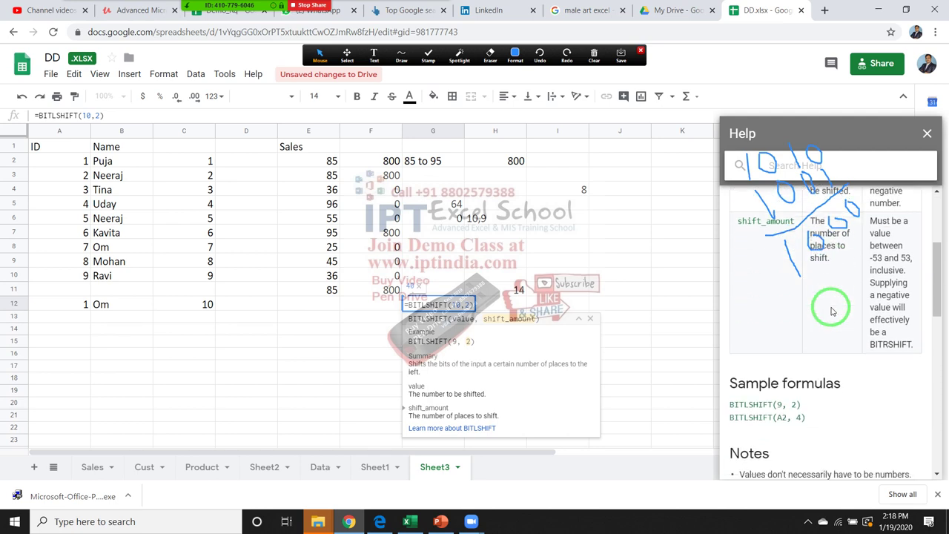
{"action": "scroll", "coordinate": [832, 311], "scroll_direction": "up", "scroll_amount": 1}
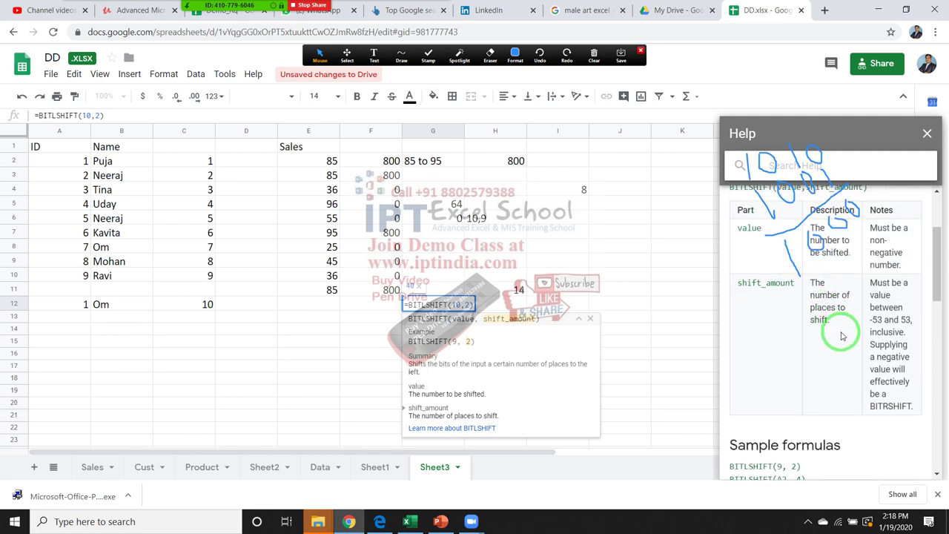
{"action": "scroll", "coordinate": [842, 333], "scroll_direction": "down", "scroll_amount": 3}
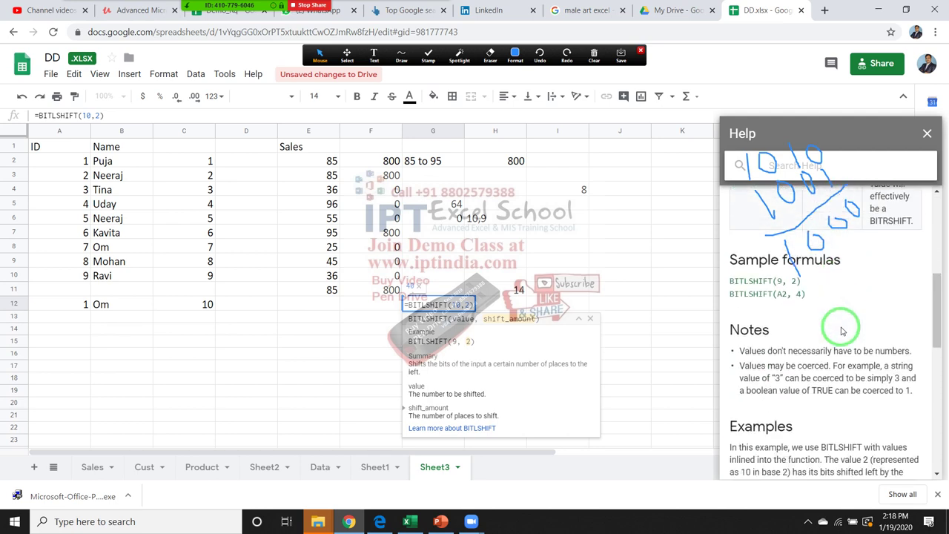
{"action": "scroll", "coordinate": [842, 332], "scroll_direction": "down", "scroll_amount": 2}
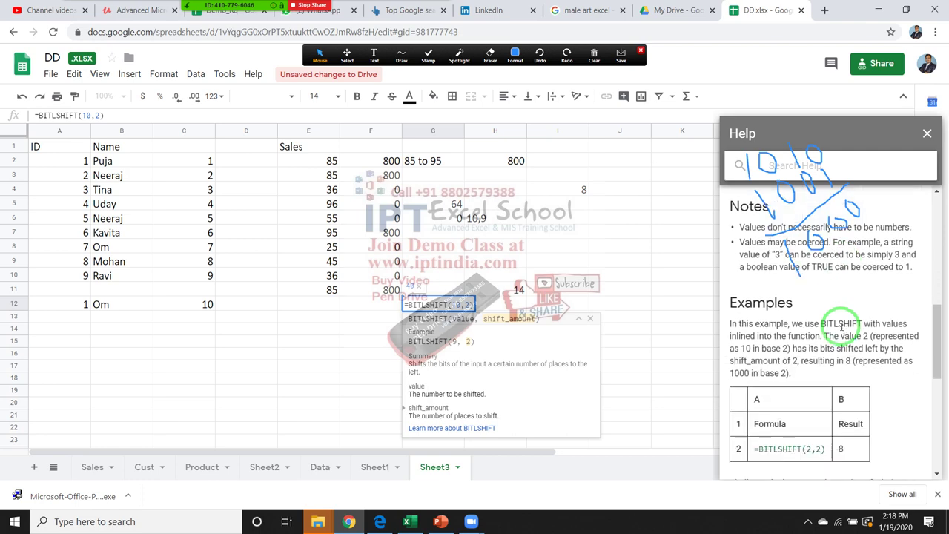
{"action": "scroll", "coordinate": [842, 327], "scroll_direction": "down", "scroll_amount": 2}
{"action": "scroll", "coordinate": [841, 324], "scroll_direction": "down", "scroll_amount": 1}
{"action": "scroll", "coordinate": [842, 324], "scroll_direction": "down", "scroll_amount": 1}
{"action": "scroll", "coordinate": [843, 323], "scroll_direction": "down", "scroll_amount": 1}
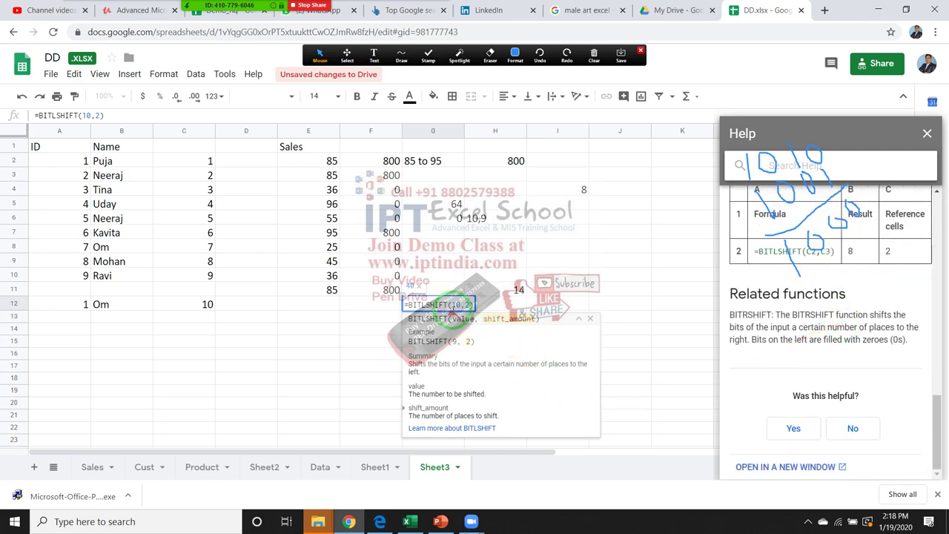
- Try 9 and then 1,3 as BITLSHIFT arguments, then cancel, leaving G12 empty
{"action": "double_click", "coordinate": [455, 304]}
{"action": "type", "text": "9"}
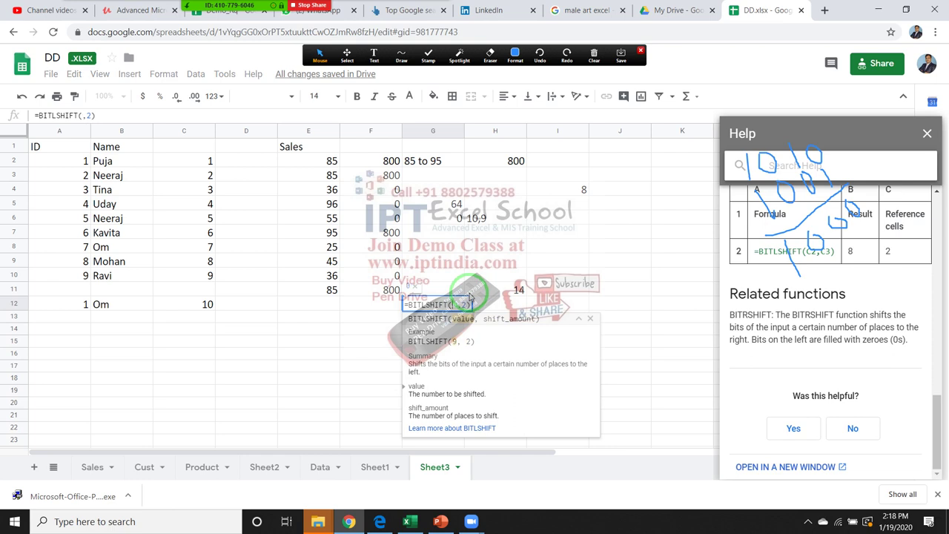
{"action": "double_click", "coordinate": [456, 304]}
{"action": "type", "text": "1,"}
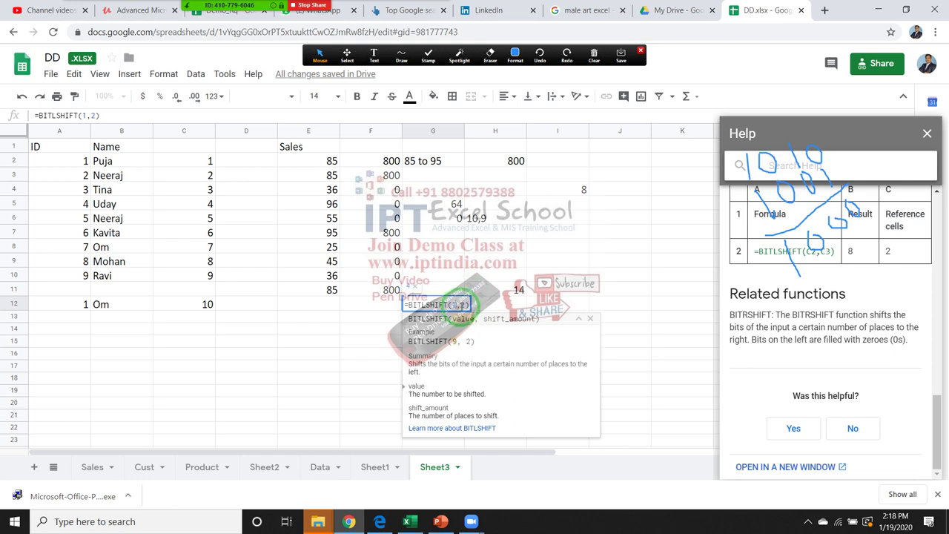
{"action": "type", "text": "3"}
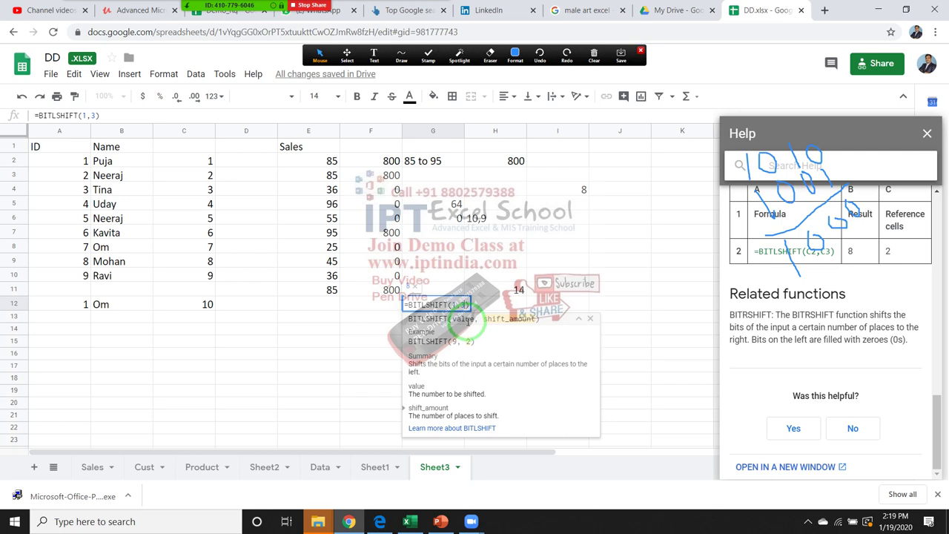
{"action": "key", "text": "Escape"}
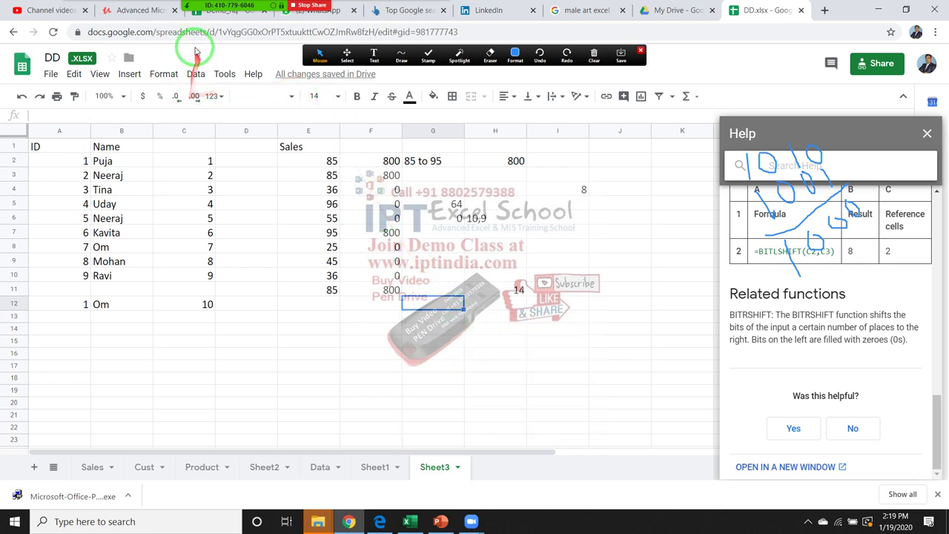
- Insert BITRSHIFT into G12 and set its arguments to 18,2 after a 9,2 trial
{"action": "left_click", "coordinate": [129, 74]}
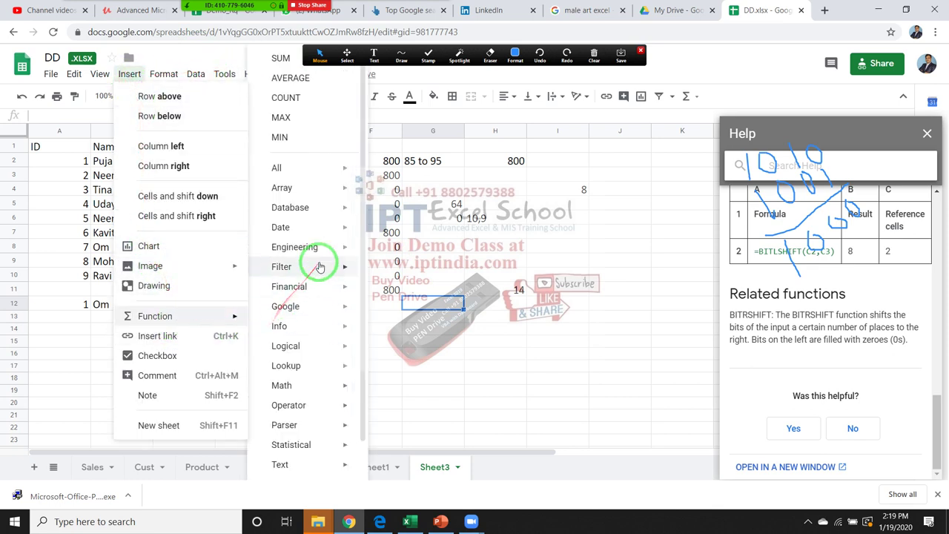
{"action": "mouse_move", "coordinate": [155, 316]}
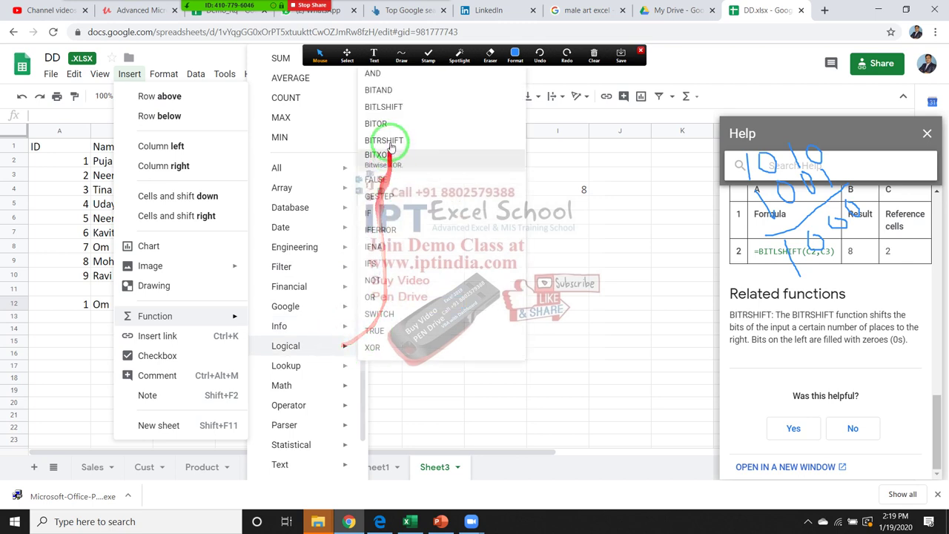
{"action": "mouse_move", "coordinate": [285, 346]}
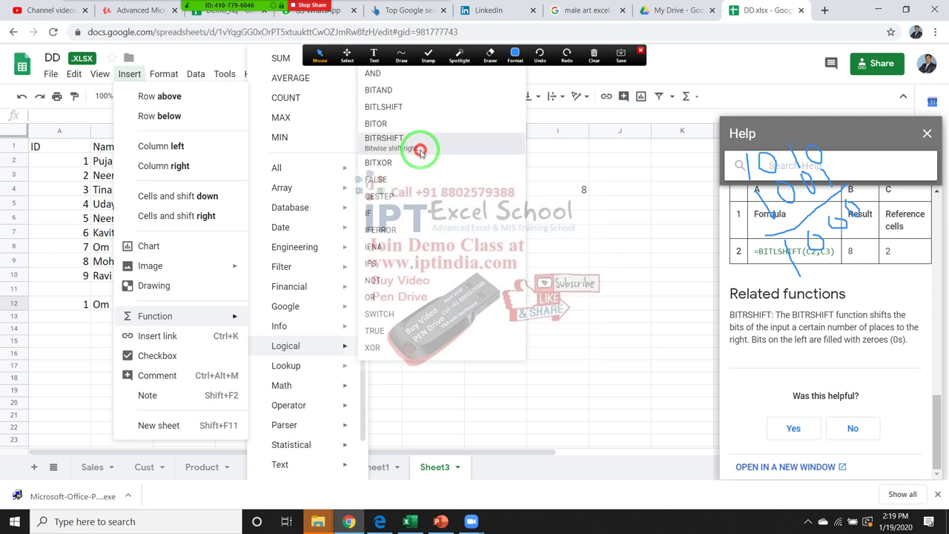
{"action": "left_click", "coordinate": [420, 153]}
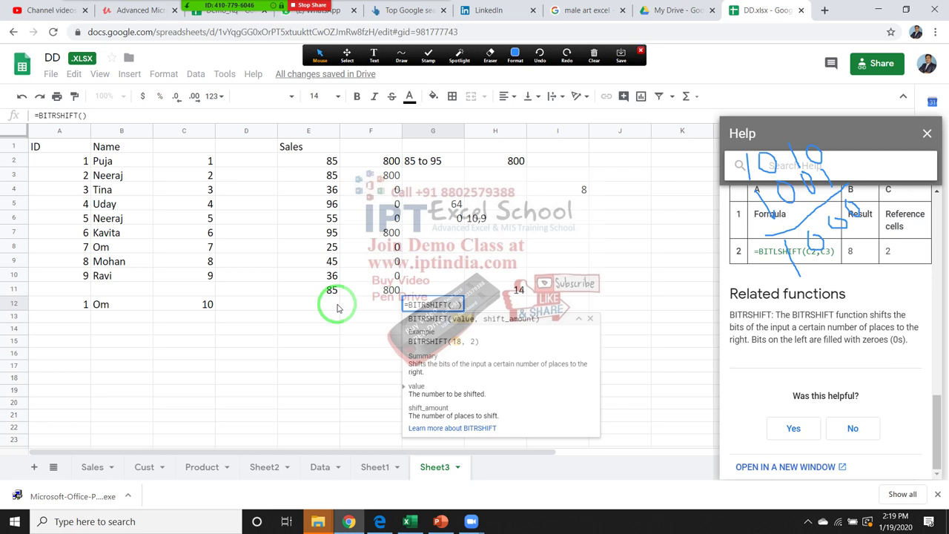
{"action": "type", "text": "9"}
{"action": "type", "text": ",2"}
{"action": "key", "text": "BackSpace"}
{"action": "key", "text": "BackSpace"}
{"action": "key", "text": "BackSpace"}
{"action": "type", "text": "18,2"}
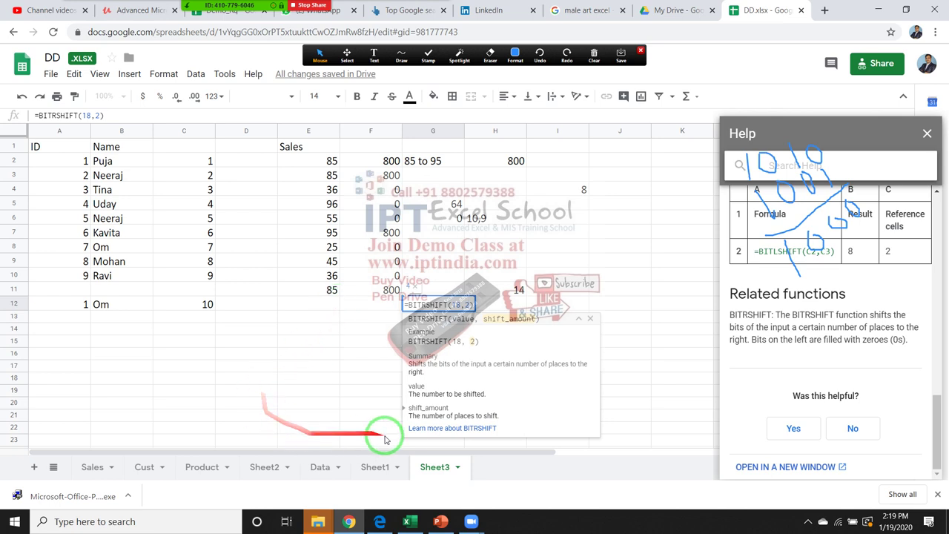
- Open the BITRSHIFT help article and scroll down to its examples
{"action": "left_click", "coordinate": [443, 428]}
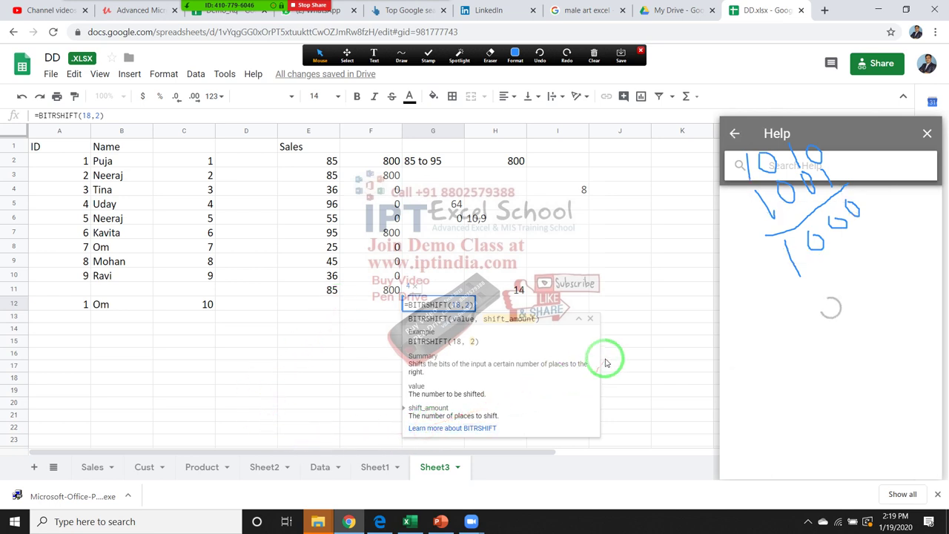
{"action": "scroll", "coordinate": [860, 411], "scroll_direction": "down", "scroll_amount": 3}
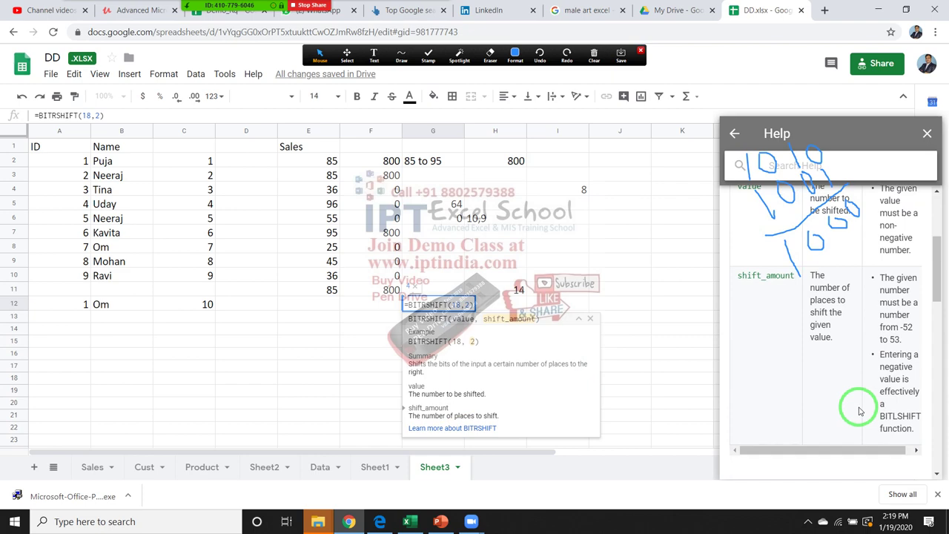
{"action": "scroll", "coordinate": [860, 412], "scroll_direction": "up", "scroll_amount": 3}
{"action": "scroll", "coordinate": [855, 402], "scroll_direction": "down", "scroll_amount": 2}
{"action": "scroll", "coordinate": [856, 403], "scroll_direction": "up", "scroll_amount": 2}
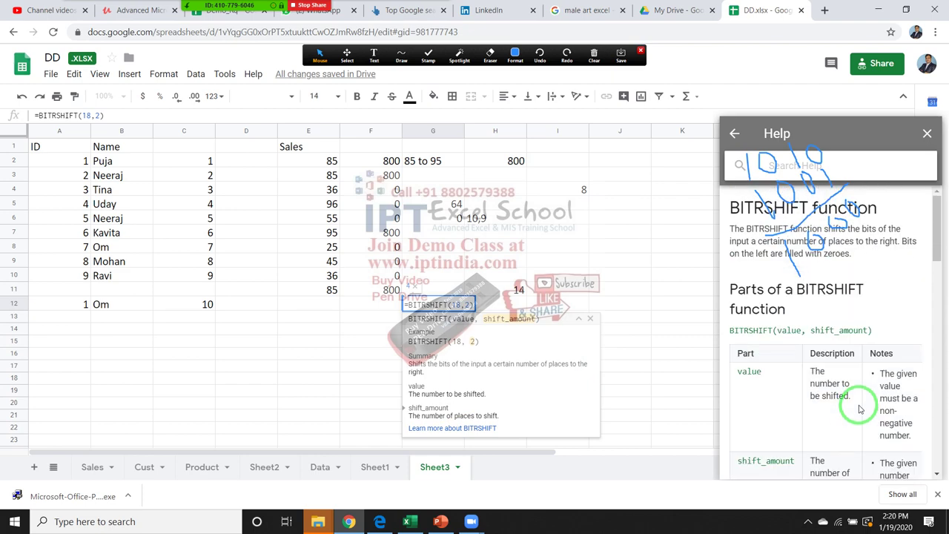
{"action": "left_click_drag", "start_coordinate": [857, 404], "coordinate": [870, 274]}
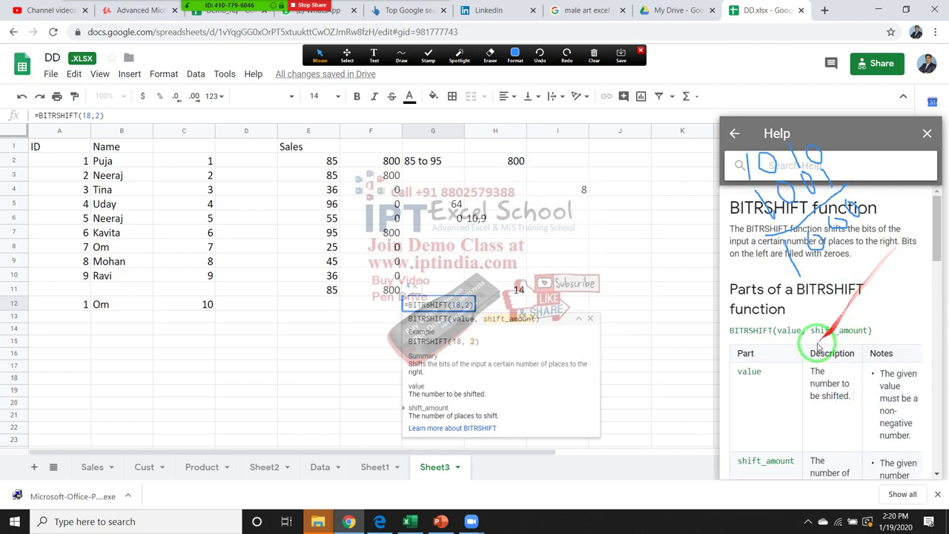
{"action": "scroll", "coordinate": [808, 379], "scroll_direction": "down", "scroll_amount": 1}
{"action": "scroll", "coordinate": [807, 379], "scroll_direction": "down", "scroll_amount": 2}
{"action": "scroll", "coordinate": [807, 378], "scroll_direction": "down", "scroll_amount": 4}
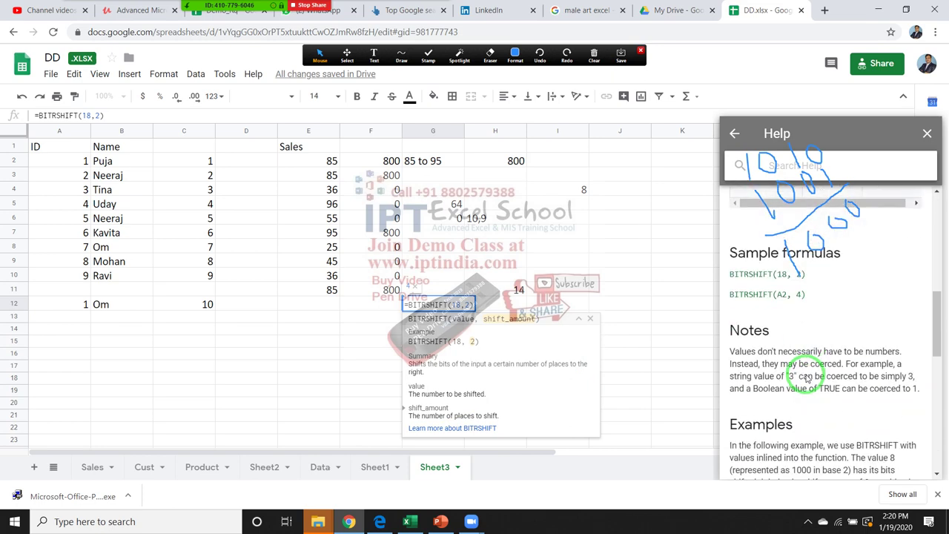
{"action": "scroll", "coordinate": [807, 377], "scroll_direction": "down", "scroll_amount": 3}
{"action": "scroll", "coordinate": [807, 377], "scroll_direction": "down", "scroll_amount": 2}
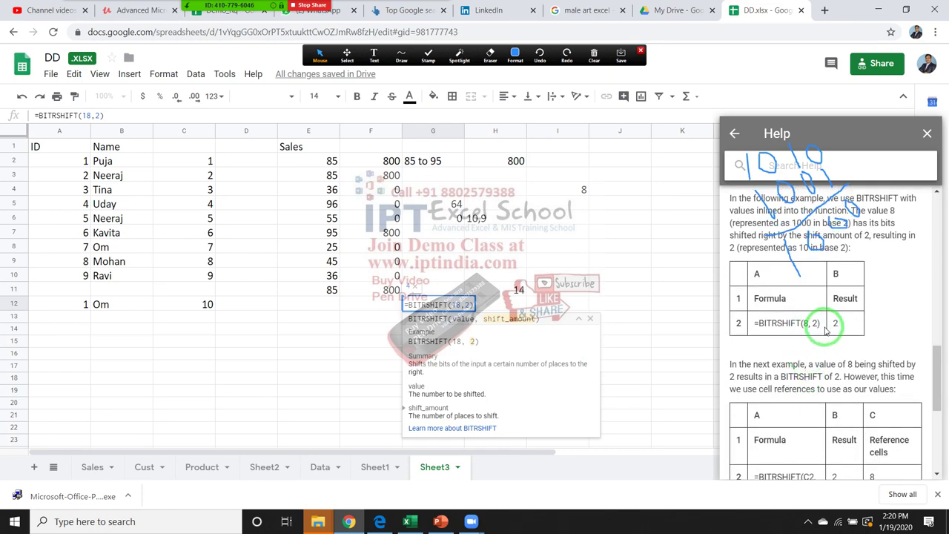
{"action": "scroll", "coordinate": [804, 375], "scroll_direction": "down", "scroll_amount": 4}
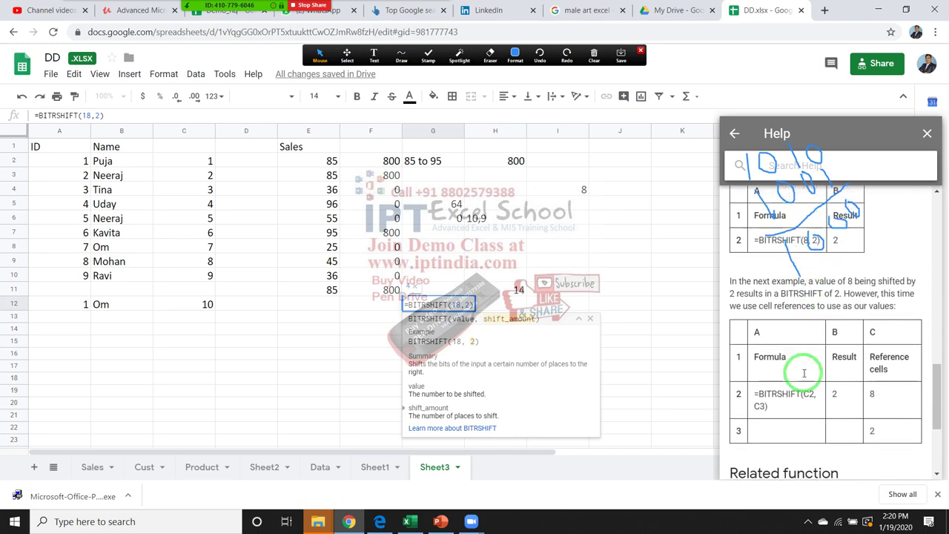
{"action": "scroll", "coordinate": [804, 377], "scroll_direction": "up", "scroll_amount": 4}
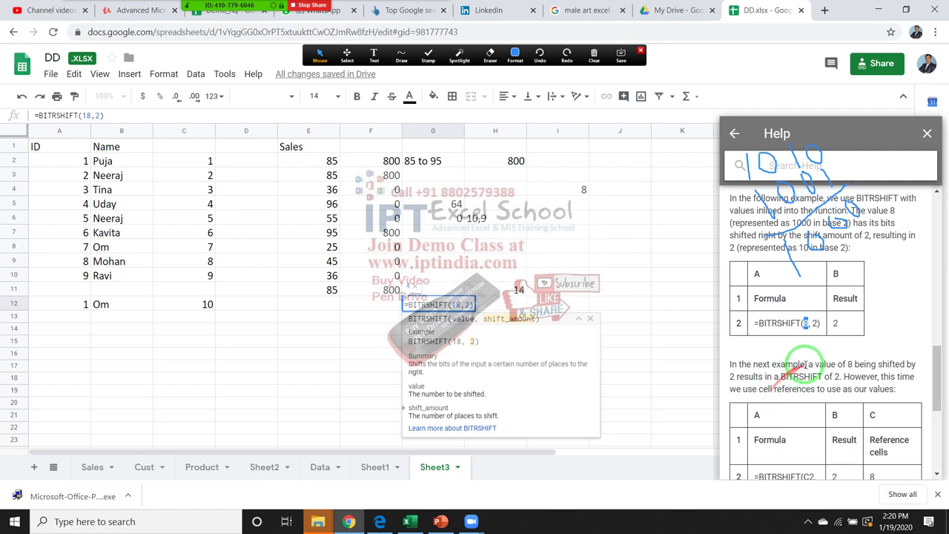
{"action": "scroll", "coordinate": [755, 387], "scroll_direction": "down", "scroll_amount": 2}
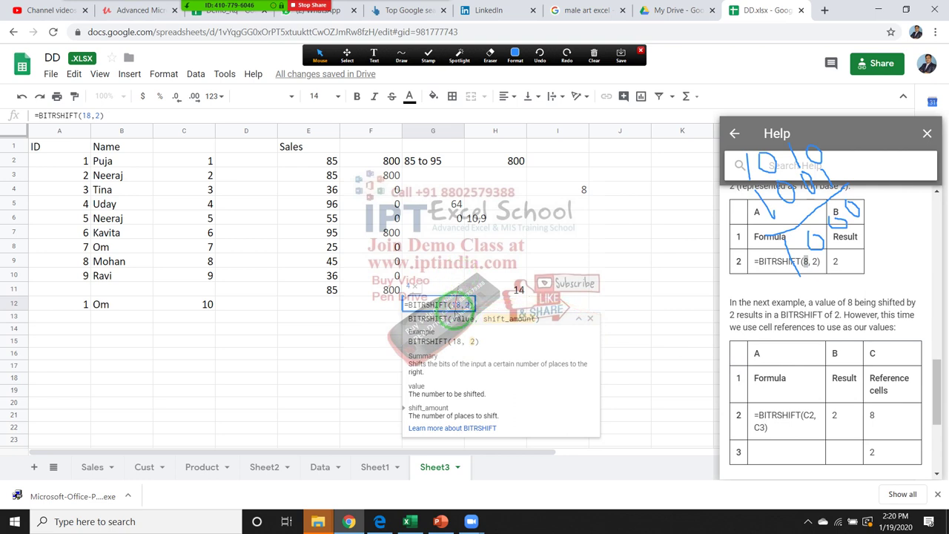
- Select the 18,2 arguments inside the BITRSHIFT formula
{"action": "left_click", "coordinate": [460, 304]}
{"action": "left_click", "coordinate": [458, 304]}
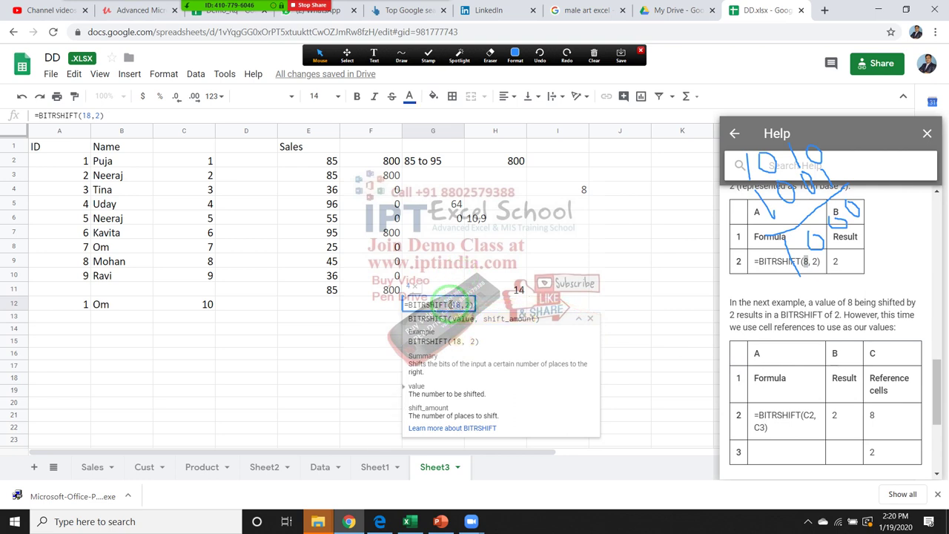
{"action": "left_click_drag", "start_coordinate": [445, 305], "coordinate": [455, 305]}
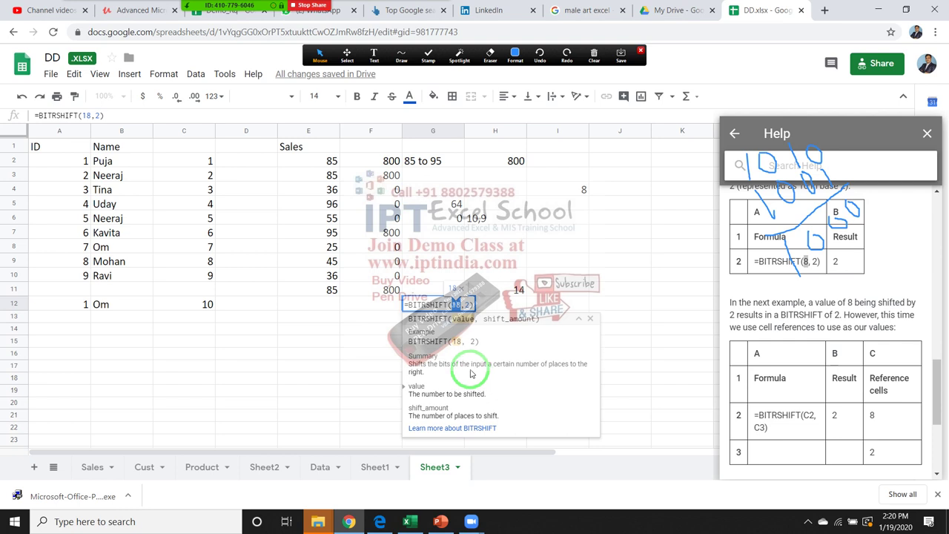
- Cancel the BITRSHIFT draft in G12, browse the function list, and close the Help panel
{"action": "left_click", "coordinate": [382, 343]}
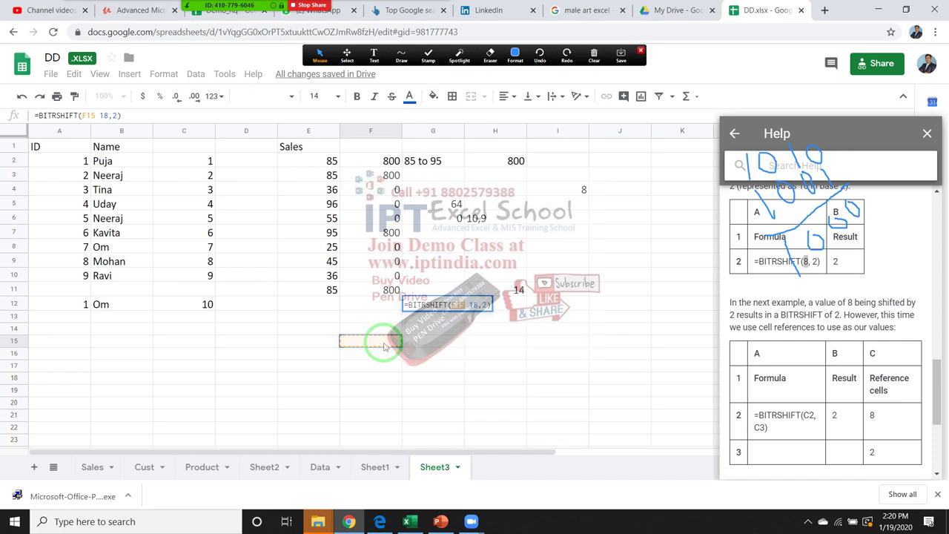
{"action": "key", "text": "Escape"}
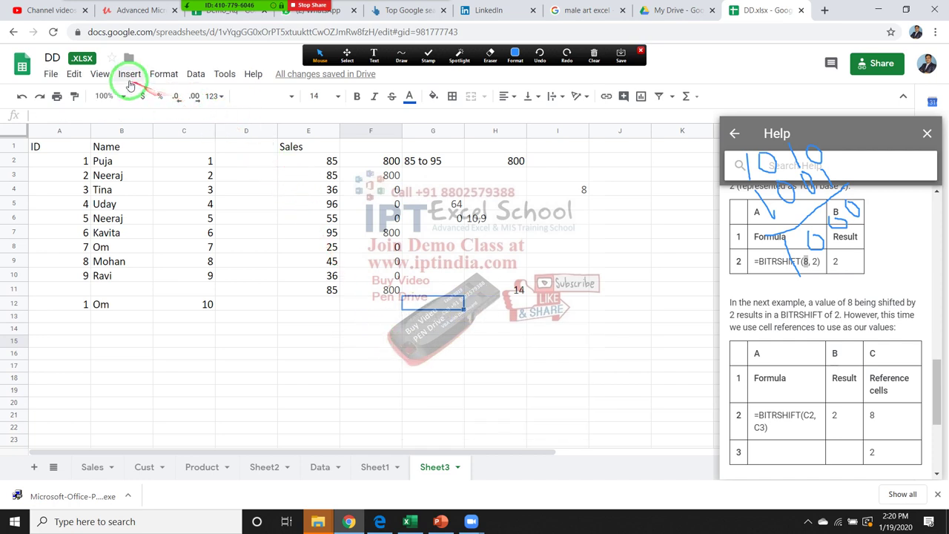
{"action": "left_click", "coordinate": [130, 80]}
{"action": "mouse_move", "coordinate": [178, 316]}
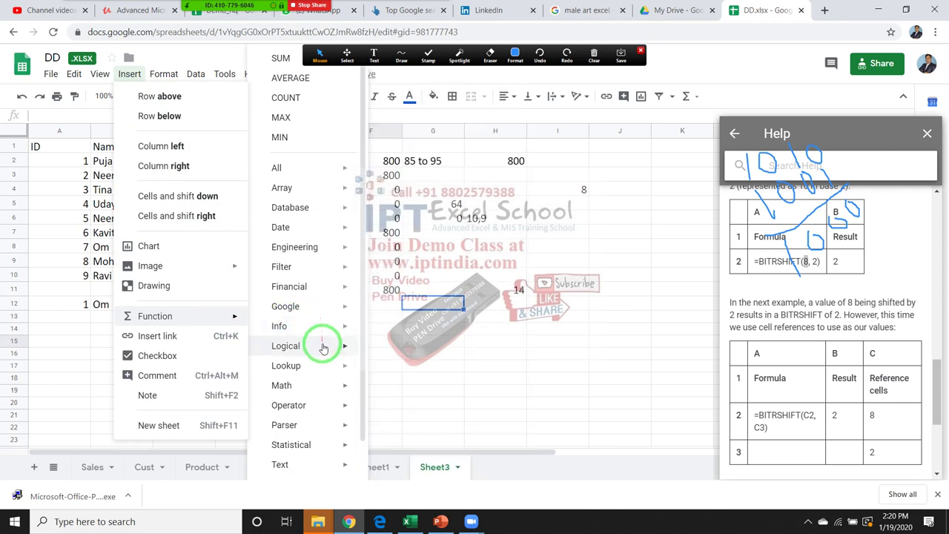
{"action": "mouse_move", "coordinate": [297, 346]}
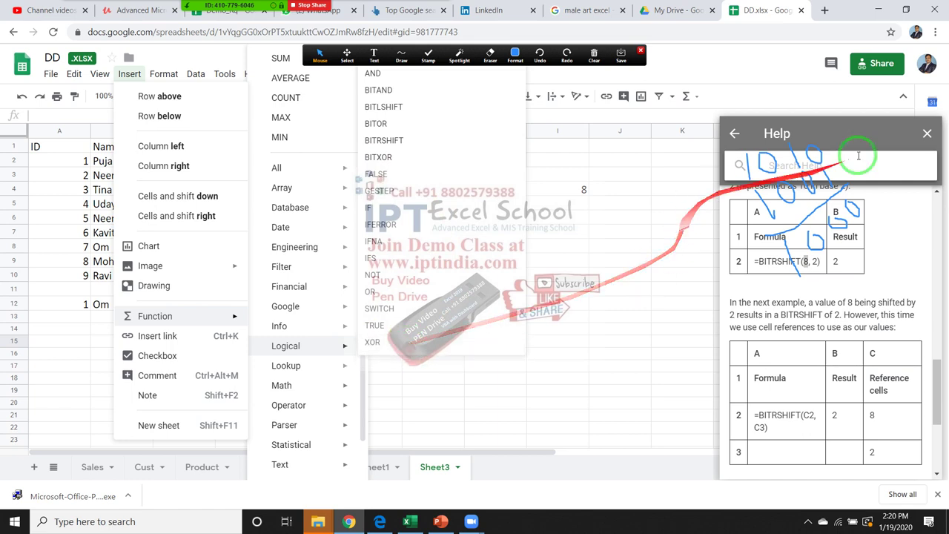
{"action": "left_click", "coordinate": [926, 134]}
{"action": "left_click", "coordinate": [925, 134]}
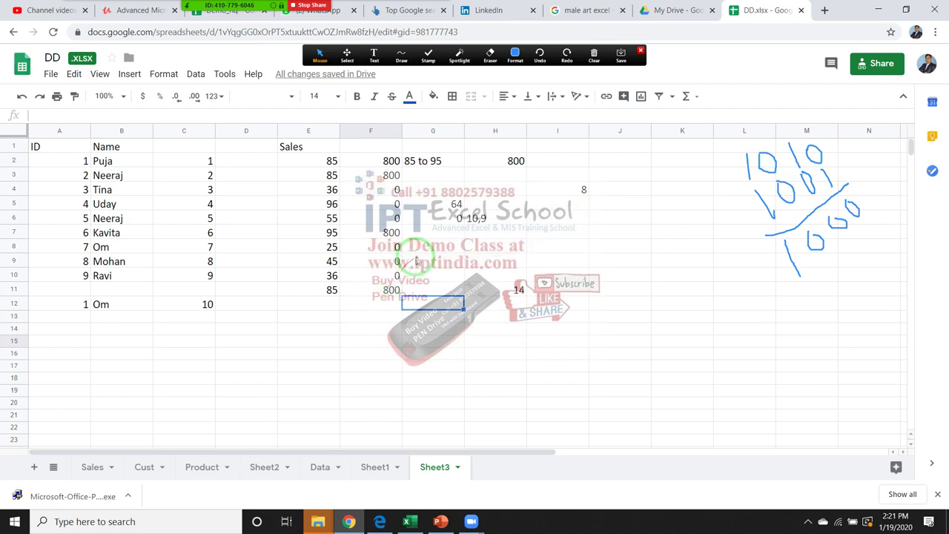
{"action": "left_click", "coordinate": [594, 54]}
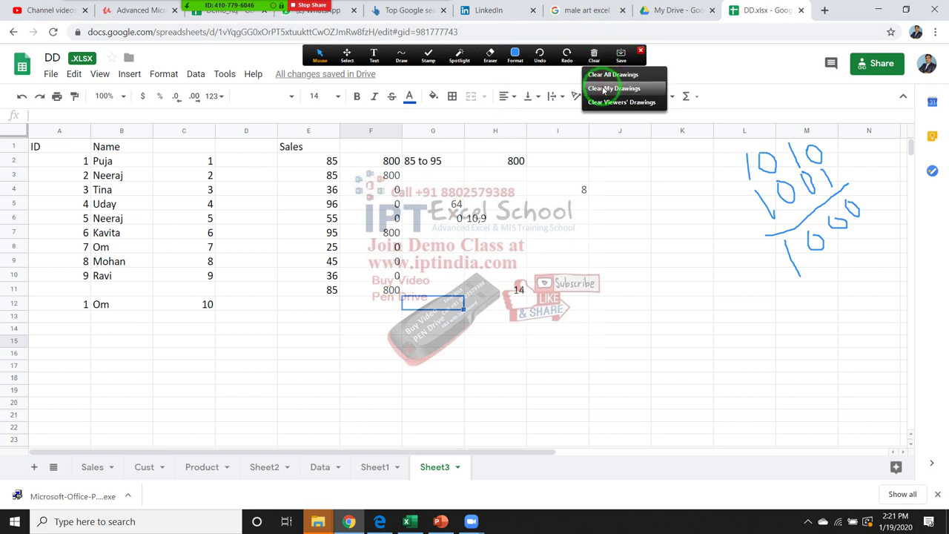
{"action": "left_click", "coordinate": [602, 76]}
- Type City in B17, with Delhi in B18 and Pune in C18
{"action": "left_click", "coordinate": [641, 54]}
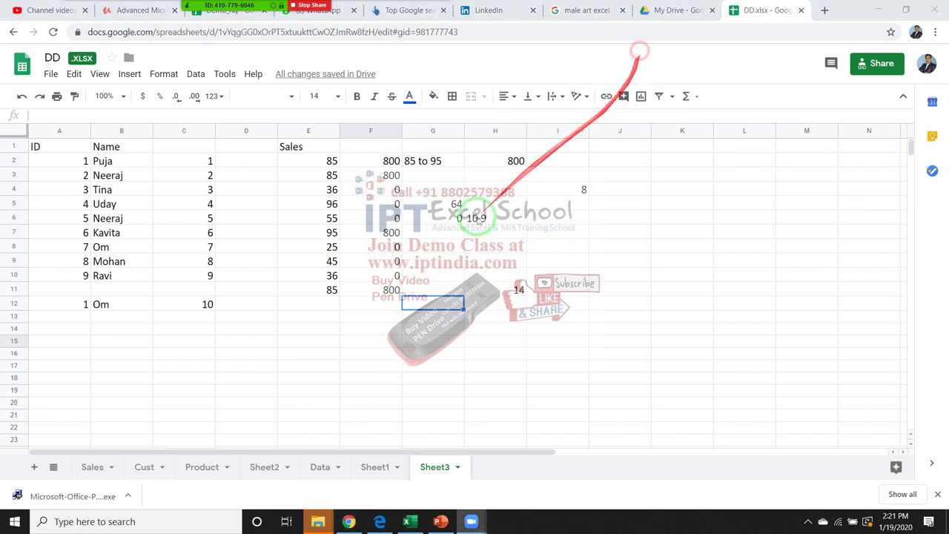
{"action": "scroll", "coordinate": [330, 291], "scroll_direction": "down", "scroll_amount": 1}
{"action": "scroll", "coordinate": [331, 291], "scroll_direction": "down", "scroll_amount": 1}
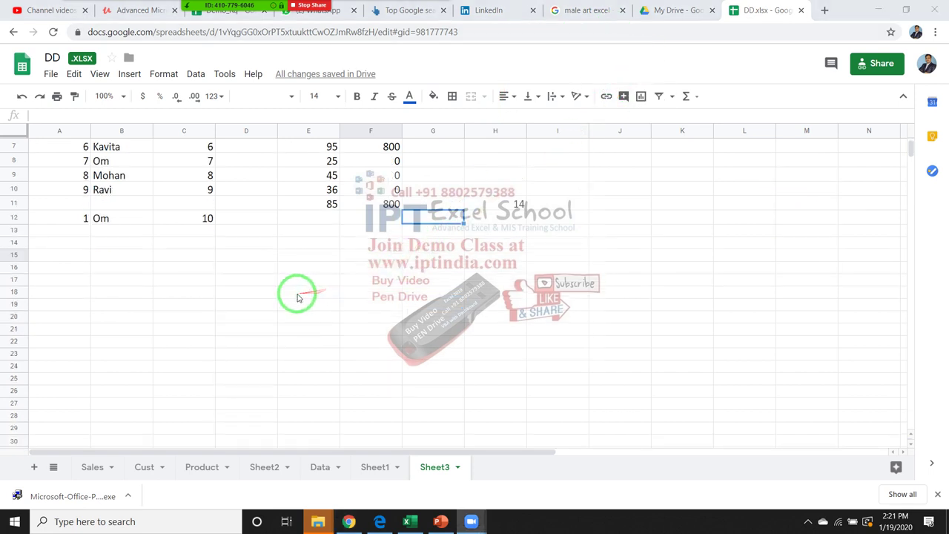
{"action": "left_click", "coordinate": [163, 279]}
{"action": "left_click", "coordinate": [136, 281]}
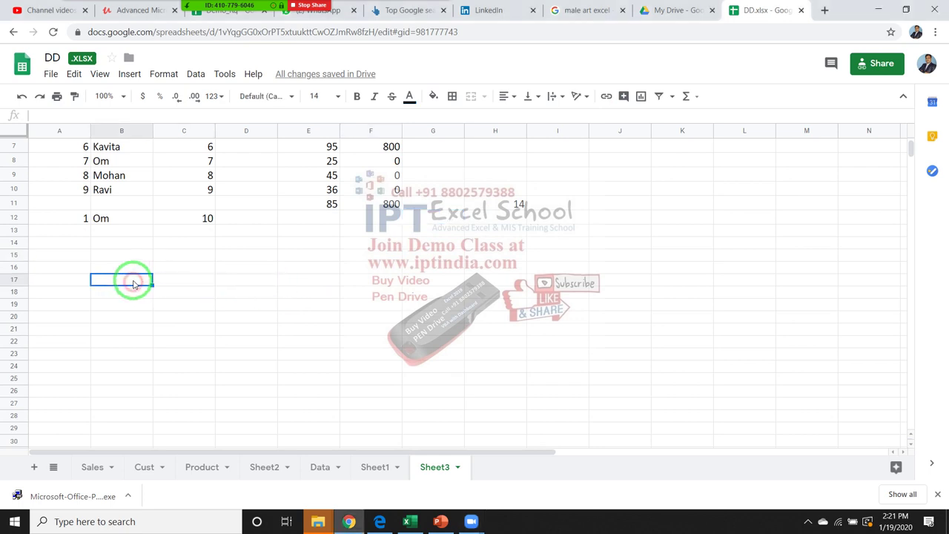
{"action": "scroll", "coordinate": [237, 292], "scroll_direction": "up", "scroll_amount": 1}
{"action": "scroll", "coordinate": [263, 301], "scroll_direction": "down", "scroll_amount": 1}
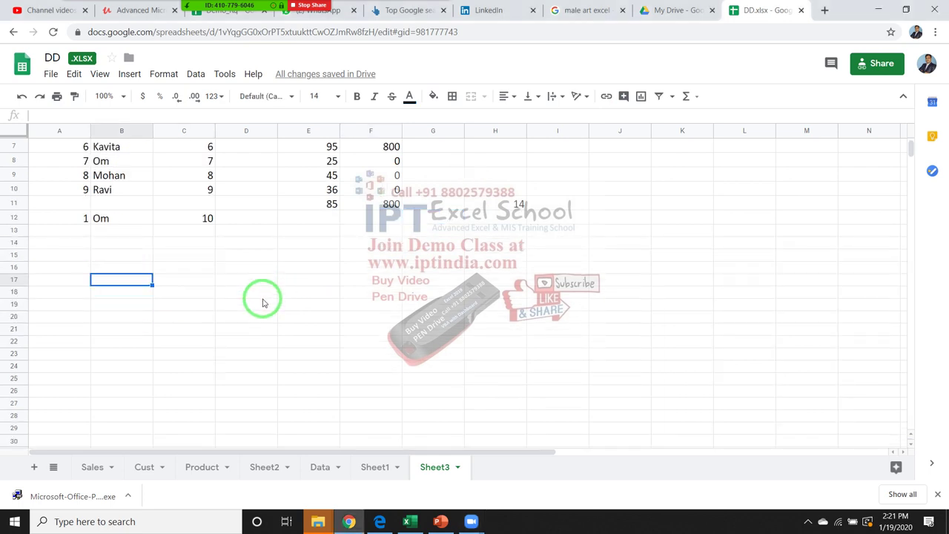
{"action": "type", "text": "N"}
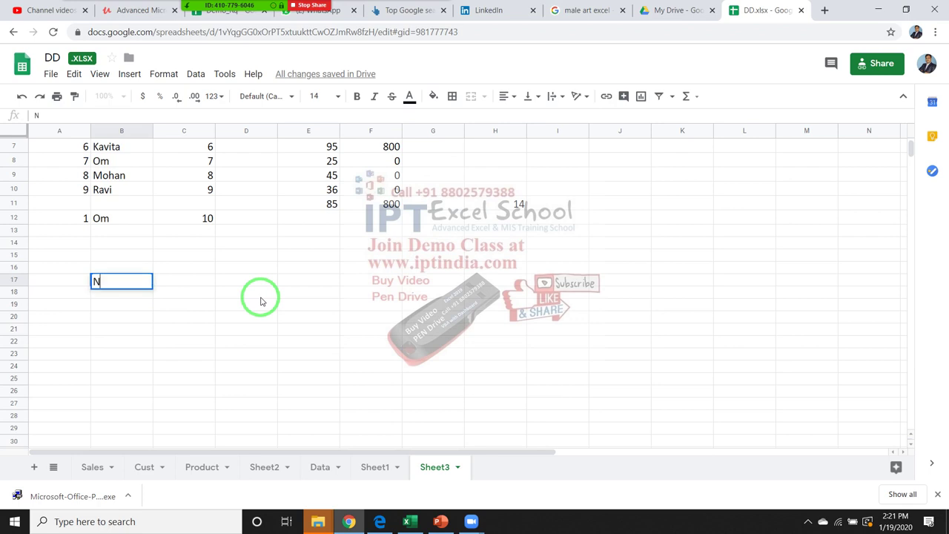
{"action": "key", "text": "BackSpace"}
{"action": "type", "text": "C"}
{"action": "type", "text": "ity"}
{"action": "key", "text": "Return"}
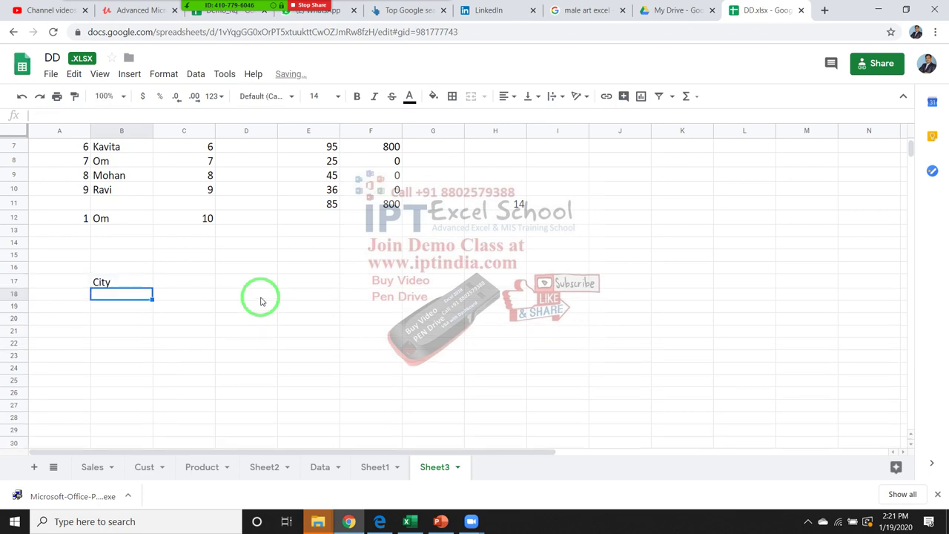
{"action": "type", "text": "Delhi"}
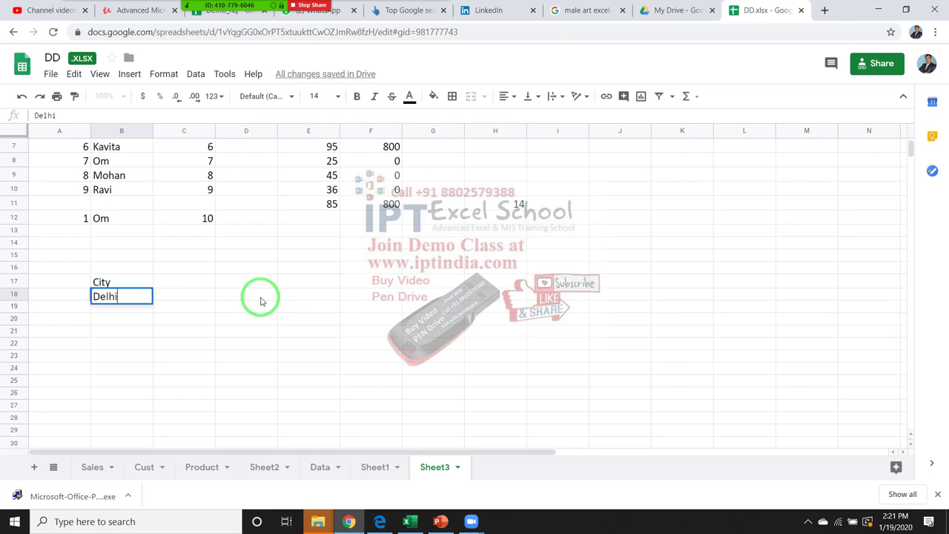
{"action": "key", "text": "Tab"}
{"action": "type", "text": "P"}
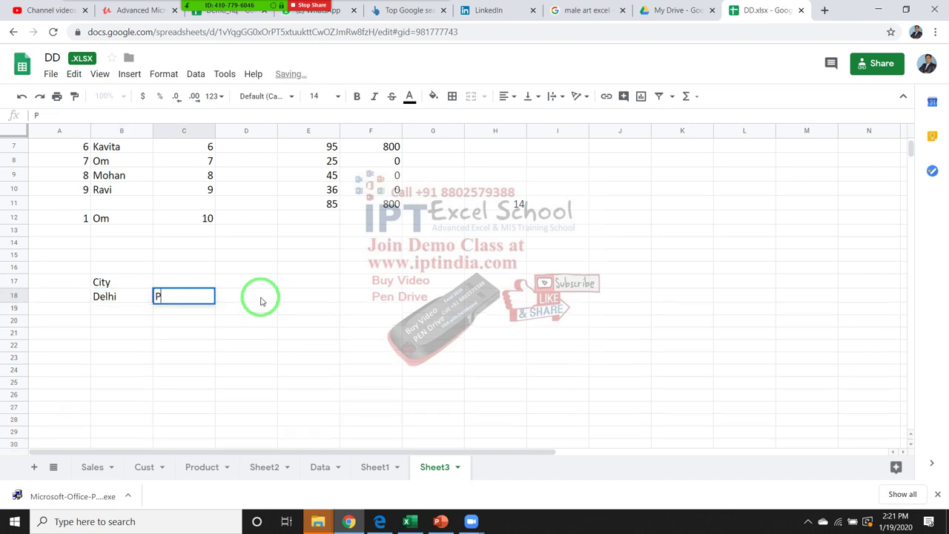
{"action": "type", "text": "un"}
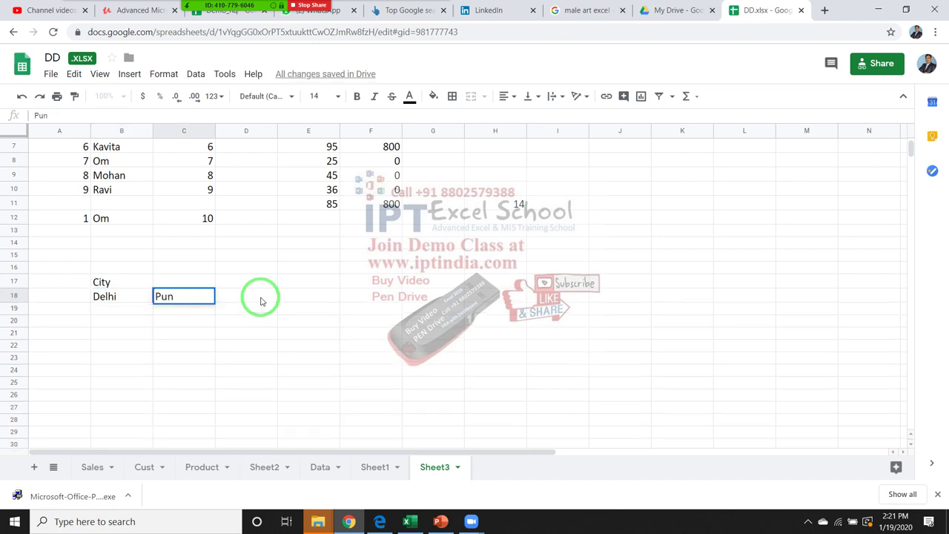
{"action": "type", "text": "e"}
{"action": "key", "text": "Return"}
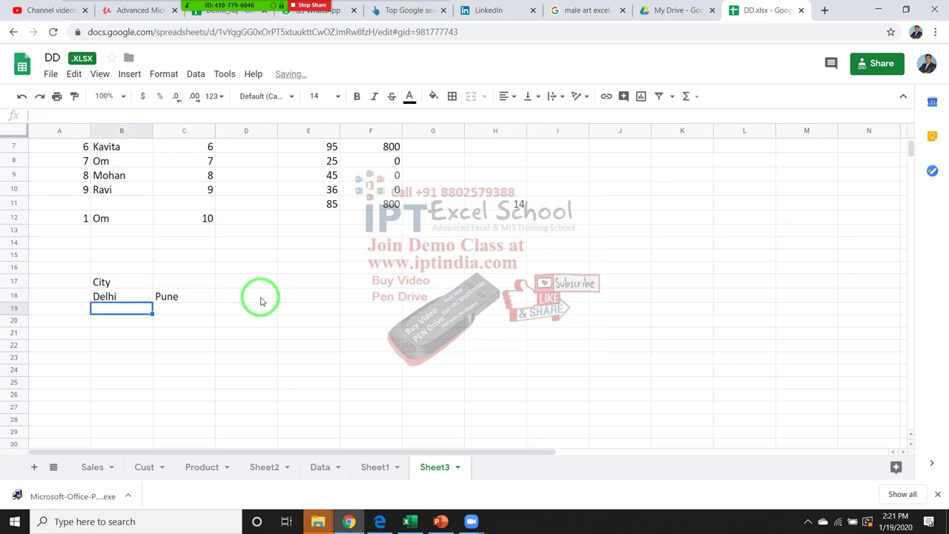
- Add the Status heading in D18
{"action": "key", "text": "Up"}
{"action": "left_click", "coordinate": [260, 299]}
{"action": "type", "text": "Sta"}
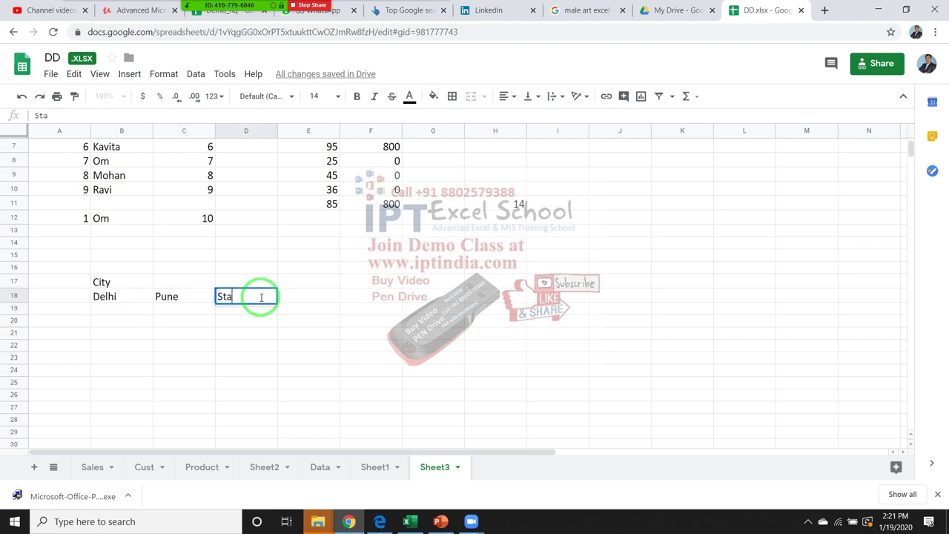
{"action": "type", "text": "rt"}
{"action": "key", "text": "BackSpace"}
{"action": "key", "text": "BackSpace"}
{"action": "type", "text": "t"}
{"action": "type", "text": "us"}
{"action": "key", "text": "Return"}
- Enter Y under both Delhi and Pune in row 19 and select the two values
{"action": "key", "text": "Left"}
{"action": "key", "text": "Left"}
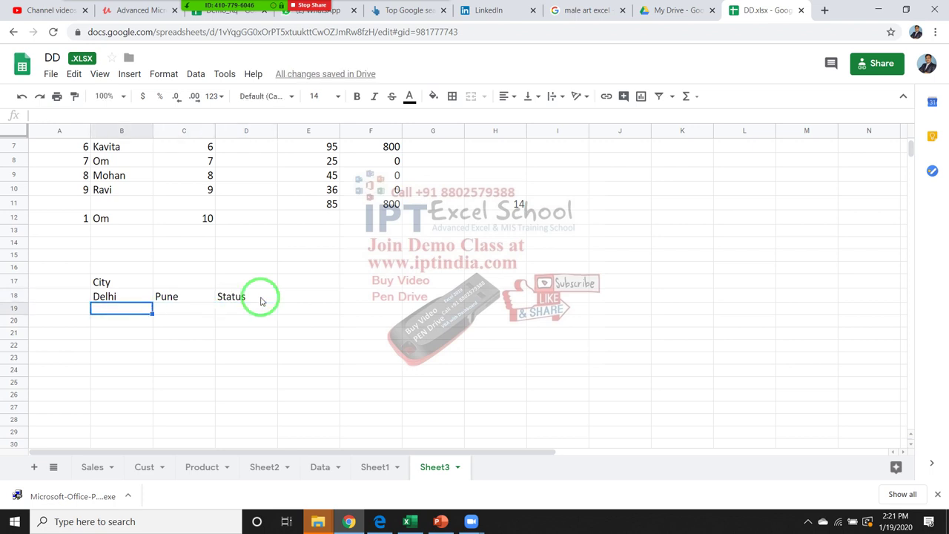
{"action": "type", "text": "Y"}
{"action": "key", "text": "Tab"}
{"action": "type", "text": "N"}
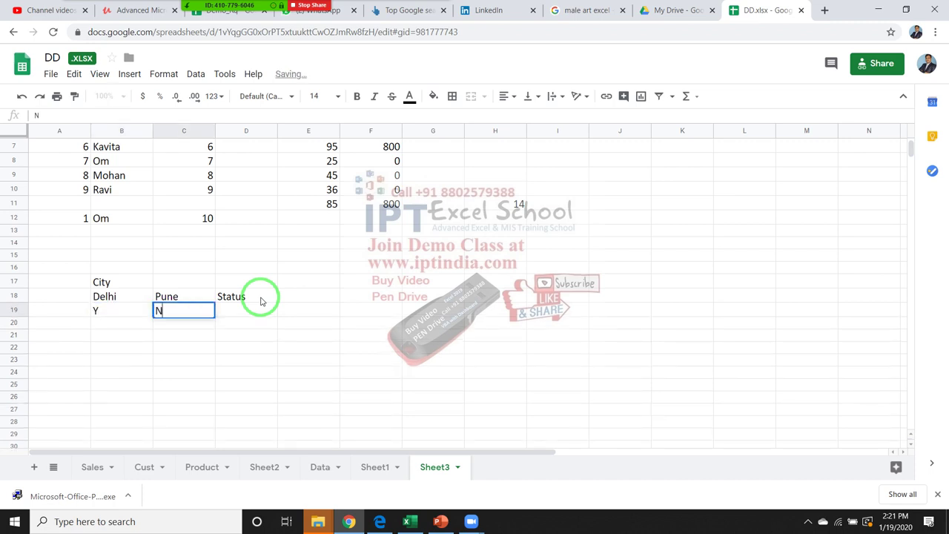
{"action": "key", "text": "Return"}
{"action": "key", "text": "Up"}
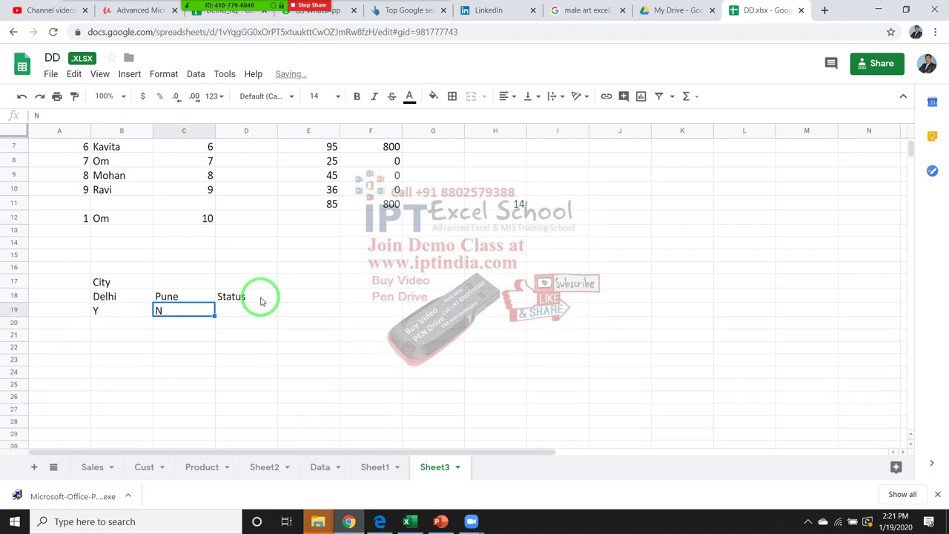
{"action": "type", "text": "Y"}
{"action": "key", "text": "Return"}
{"action": "key", "text": "Up"}
{"action": "key", "text": "Left"}
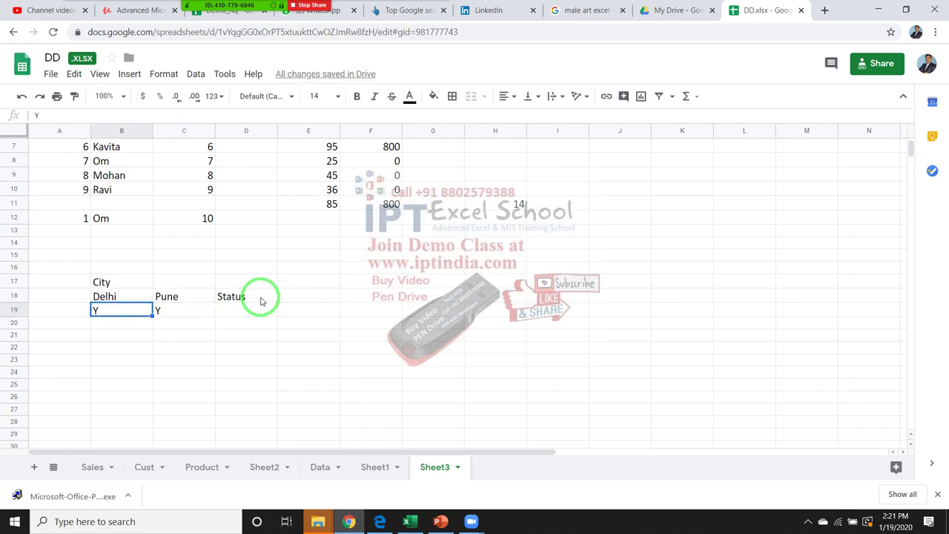
{"action": "key", "text": "shift+Right"}
{"action": "key", "text": "Left"}
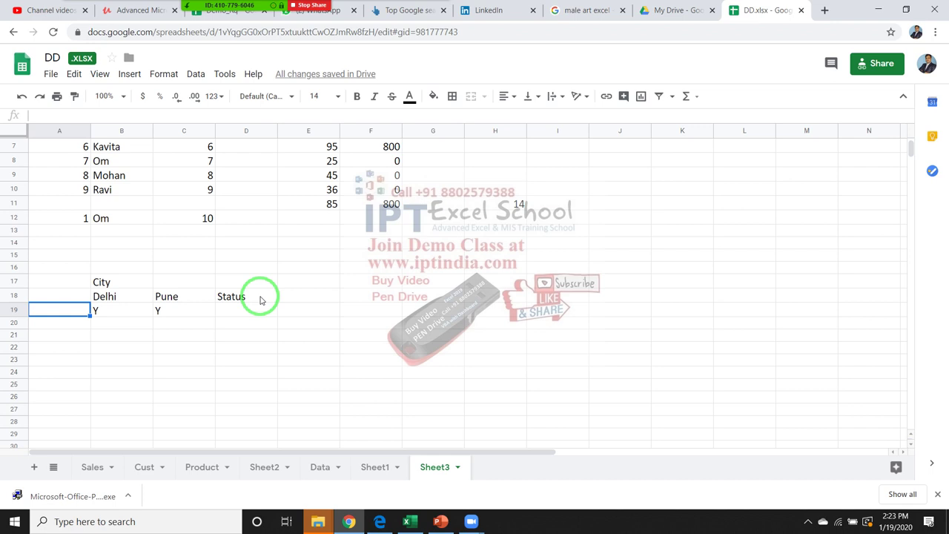
{"action": "key", "text": "Right"}
{"action": "key", "text": "Right"}
{"action": "key", "text": "Right"}
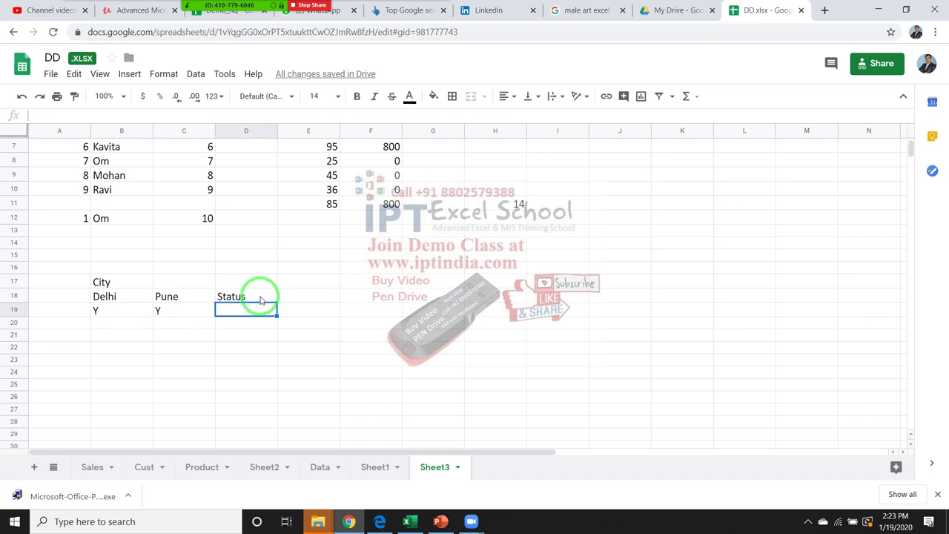
- Enter =XOR(B19="y",C19="y") in D19 under Status, which returns FALSE
{"action": "type", "text": "-"}
{"action": "key", "text": "BackSpace"}
{"action": "type", "text": "="}
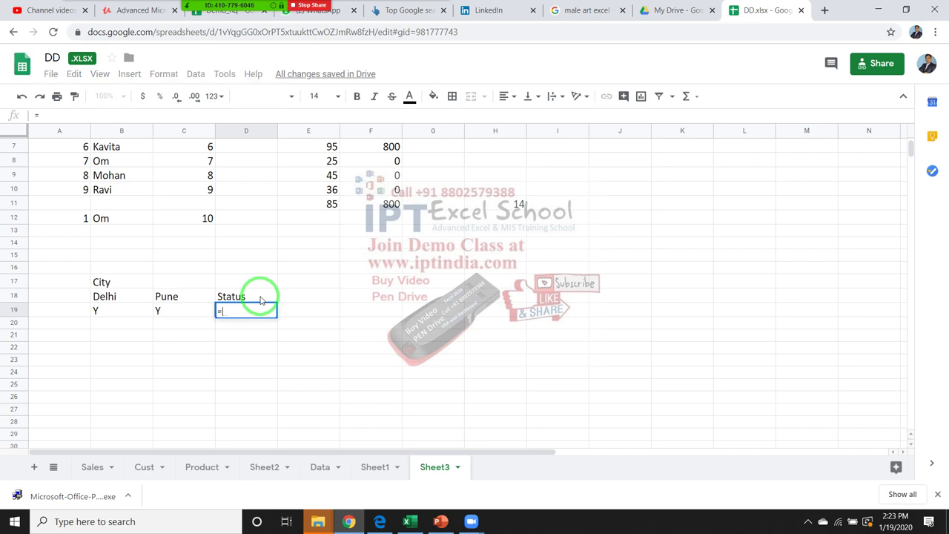
{"action": "type", "text": "ox"}
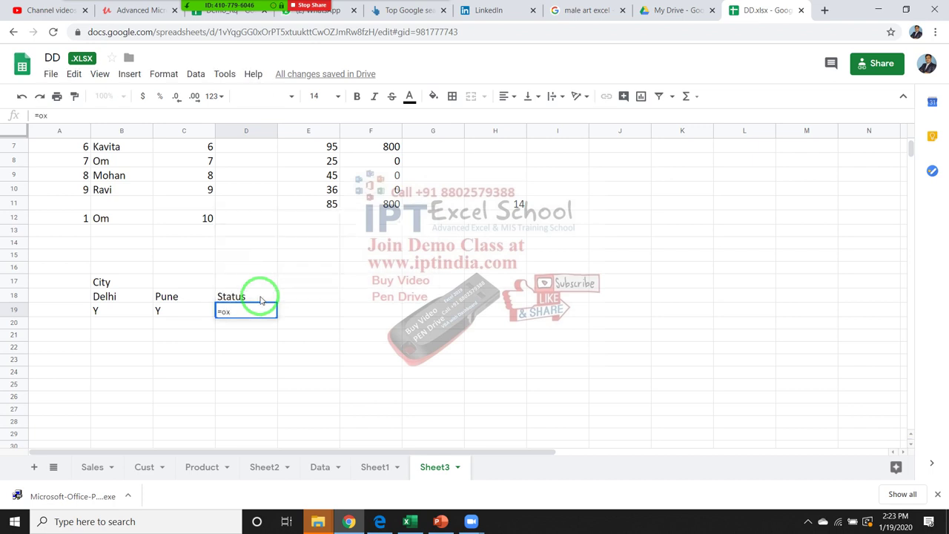
{"action": "key", "text": "BackSpace"}
{"action": "key", "text": "BackSpace"}
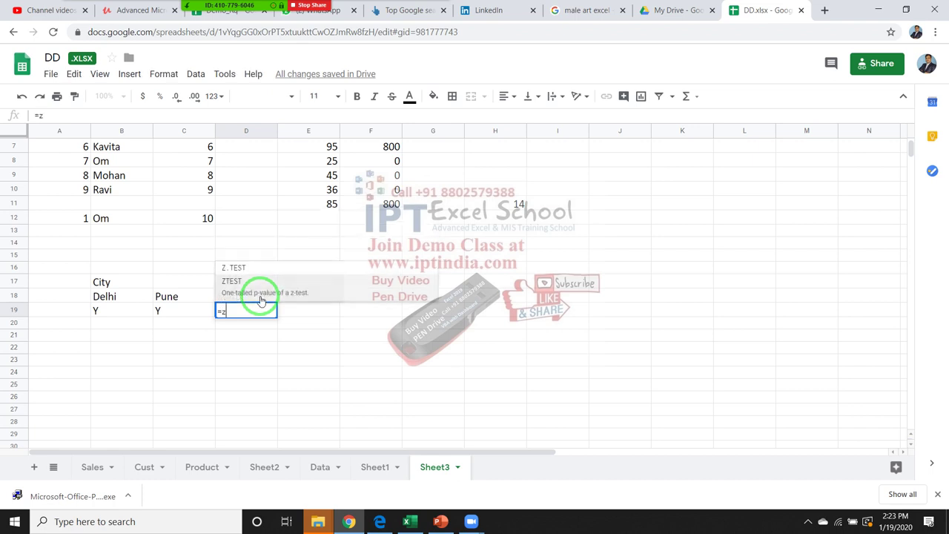
{"action": "type", "text": "xo"}
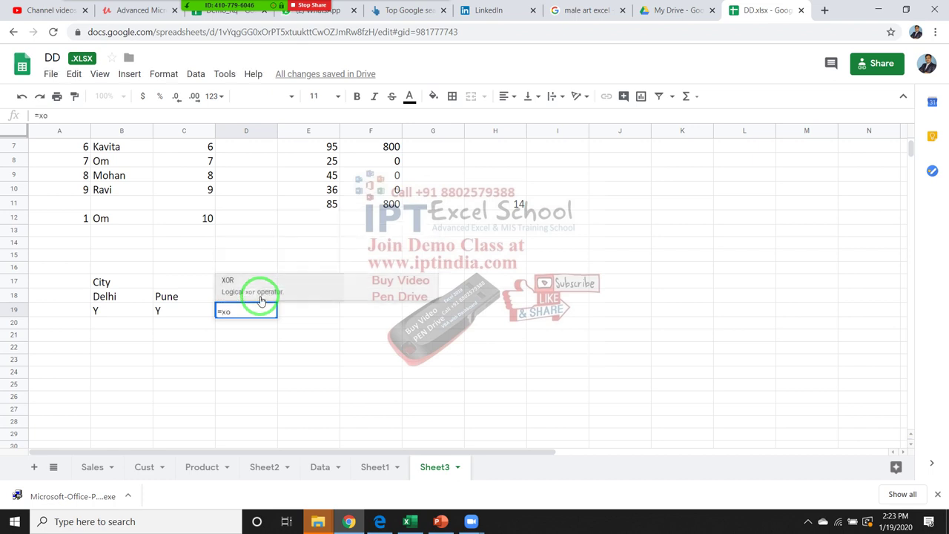
{"action": "left_click", "coordinate": [261, 300]}
{"action": "left_click", "coordinate": [125, 311]}
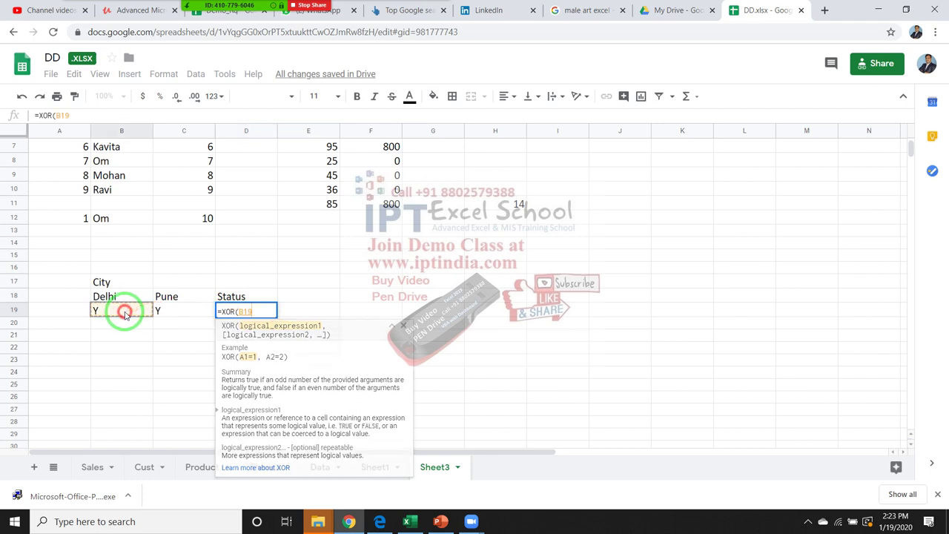
{"action": "type", "text": "="}
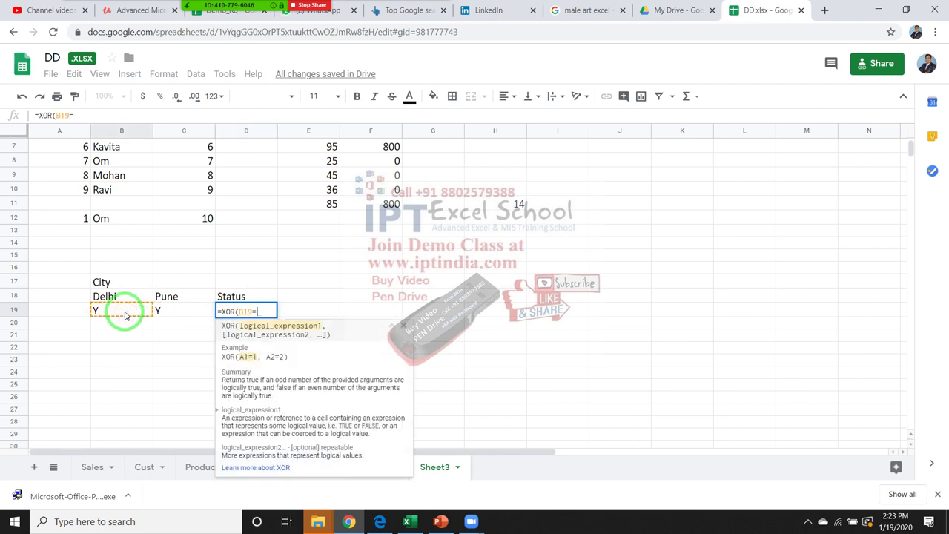
{"action": "type", "text": "\"y\""}
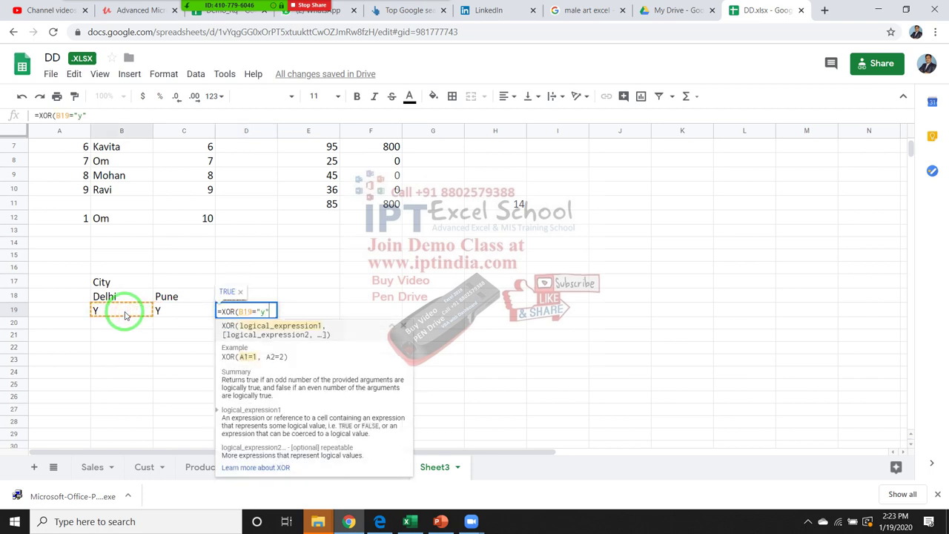
{"action": "type", "text": ","}
{"action": "left_click", "coordinate": [169, 314]}
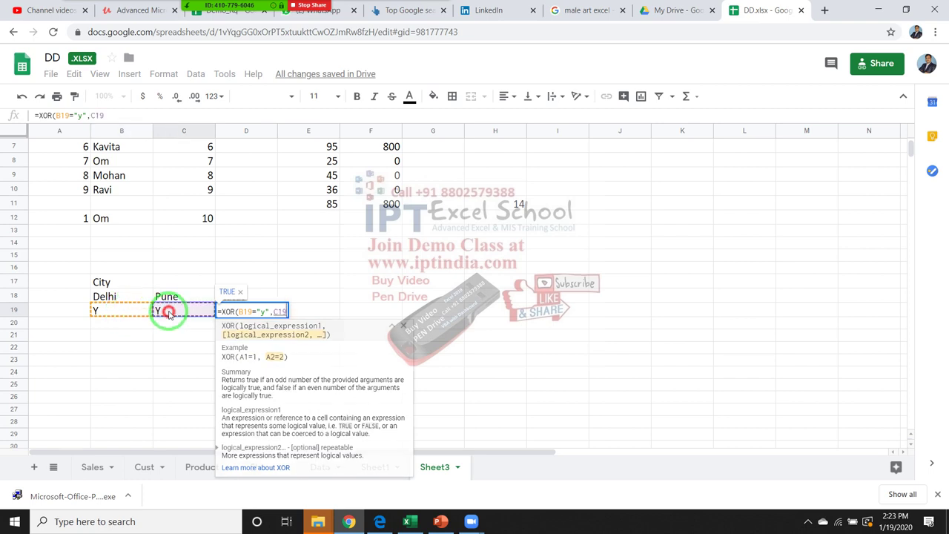
{"action": "type", "text": "=\"y"}
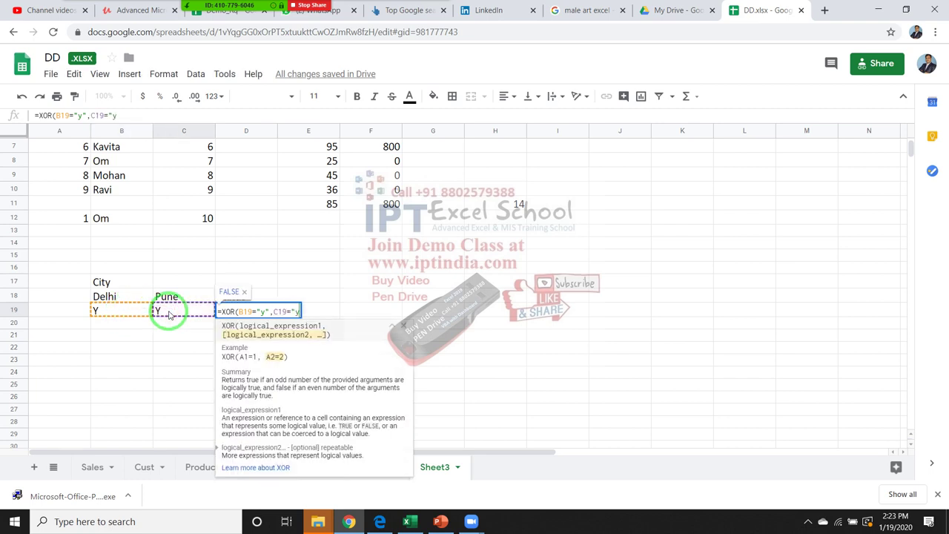
{"action": "type", "text": "\")"}
{"action": "key", "text": "Return"}
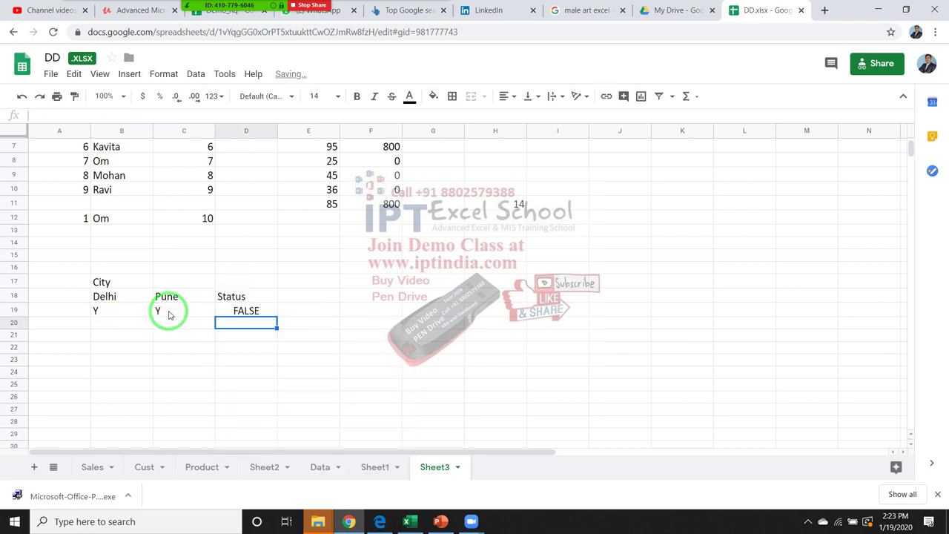
- Change Pune's flag in C19 to N, then Delhi's flag in B19 to N
{"action": "left_click", "coordinate": [169, 314]}
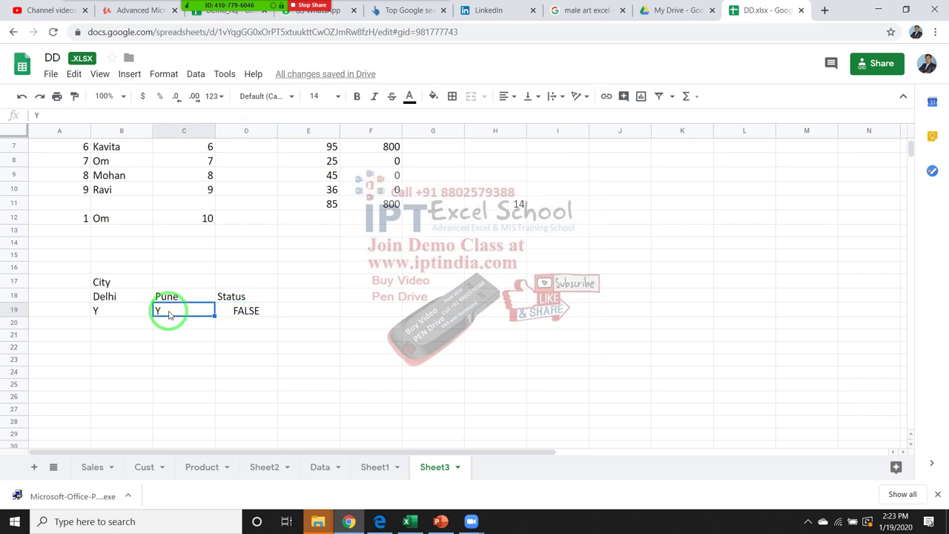
{"action": "type", "text": "N"}
{"action": "key", "text": "Return"}
{"action": "key", "text": "Up"}
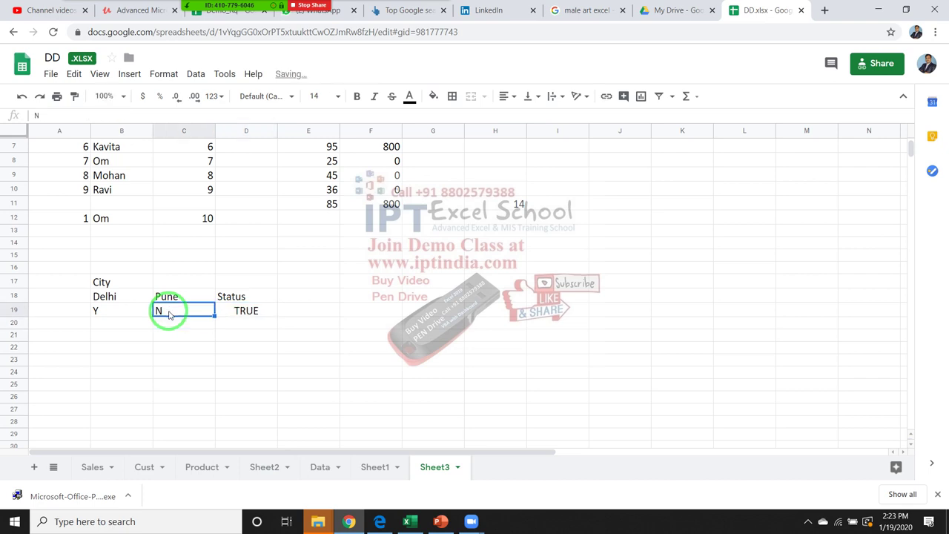
{"action": "key", "text": "Left"}
{"action": "type", "text": "M\\"}
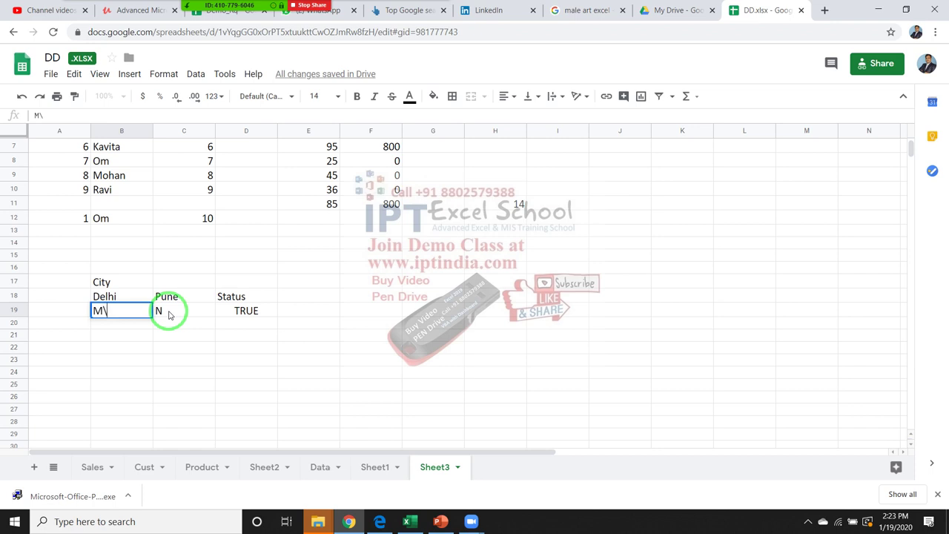
{"action": "key", "text": "BackSpace"}
{"action": "key", "text": "BackSpace"}
{"action": "type", "text": "N"}
{"action": "key", "text": "Return"}
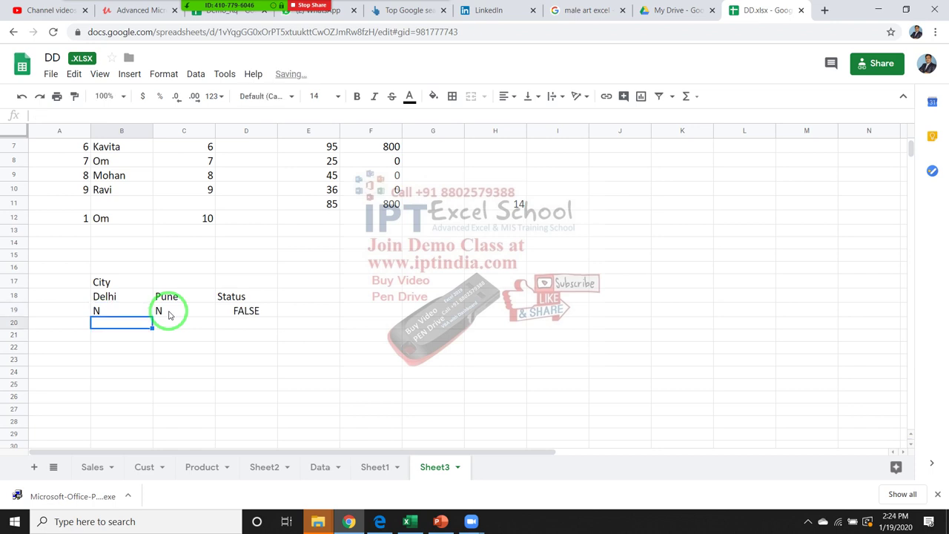
{"action": "key", "text": "Up"}
- Put Y back in C19 and select the B19:C19 pair, leaving D19's XOR at TRUE
{"action": "left_click", "coordinate": [169, 314]}
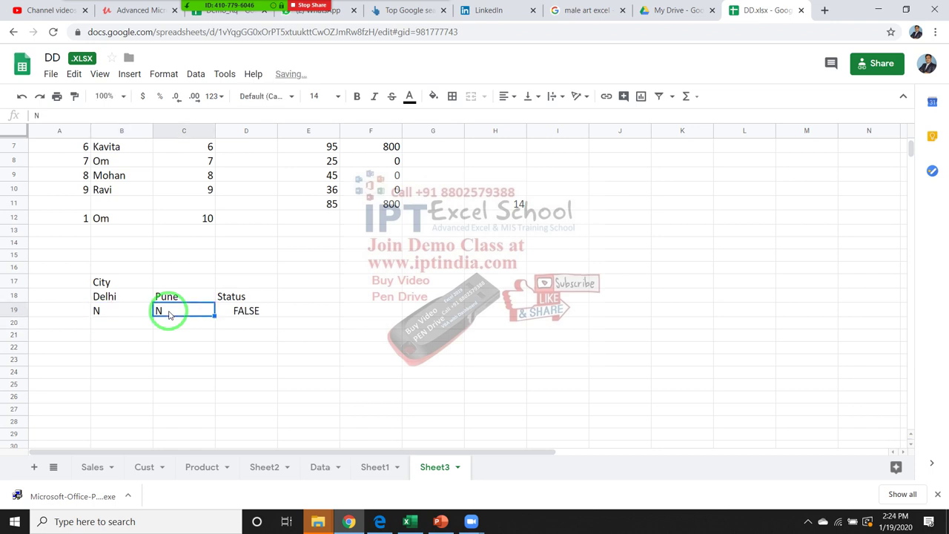
{"action": "type", "text": "Y"}
{"action": "key", "text": "Return"}
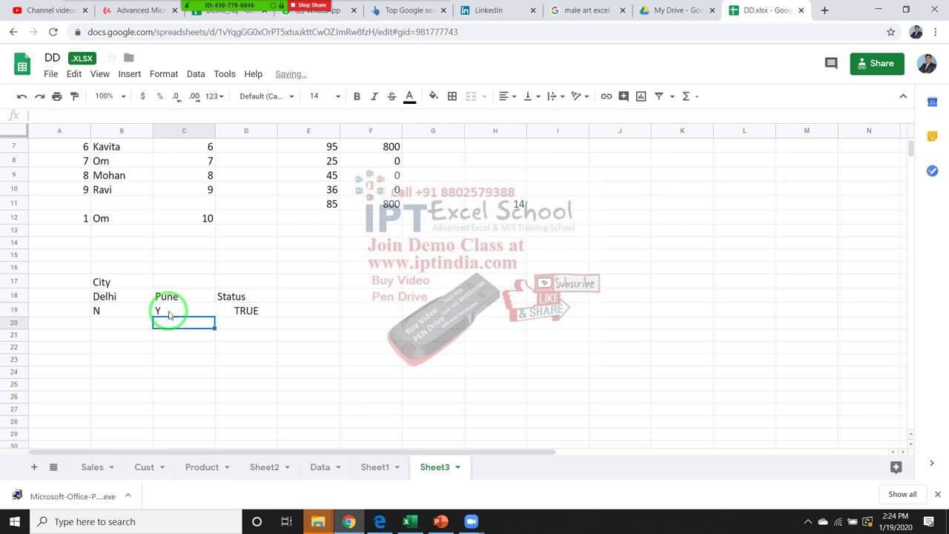
{"action": "key", "text": "Up"}
{"action": "key", "text": "Left"}
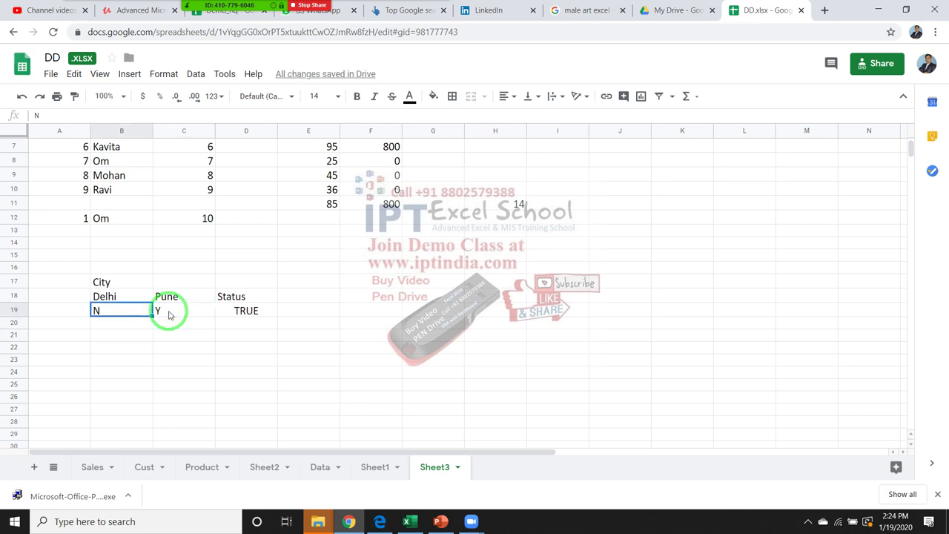
{"action": "key", "text": "shift+Right"}
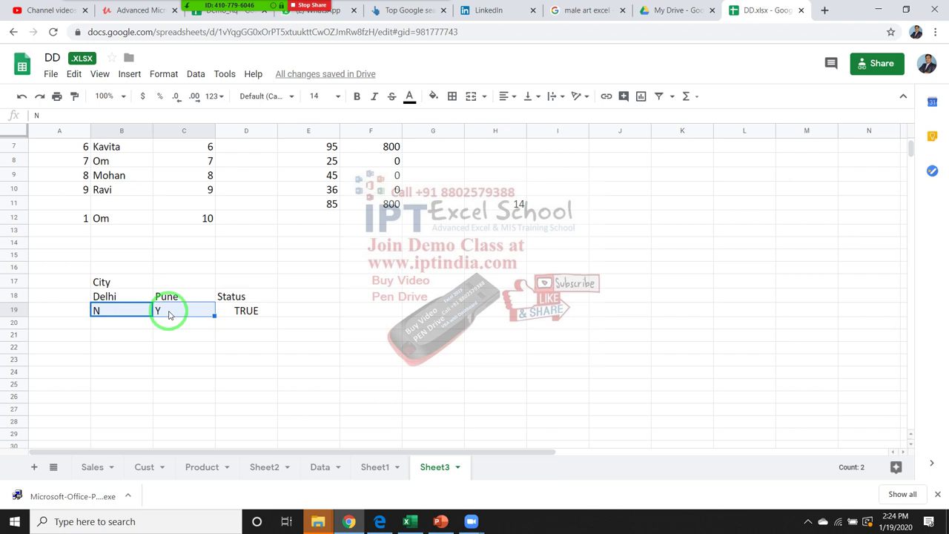
{"action": "key", "text": "Tab"}
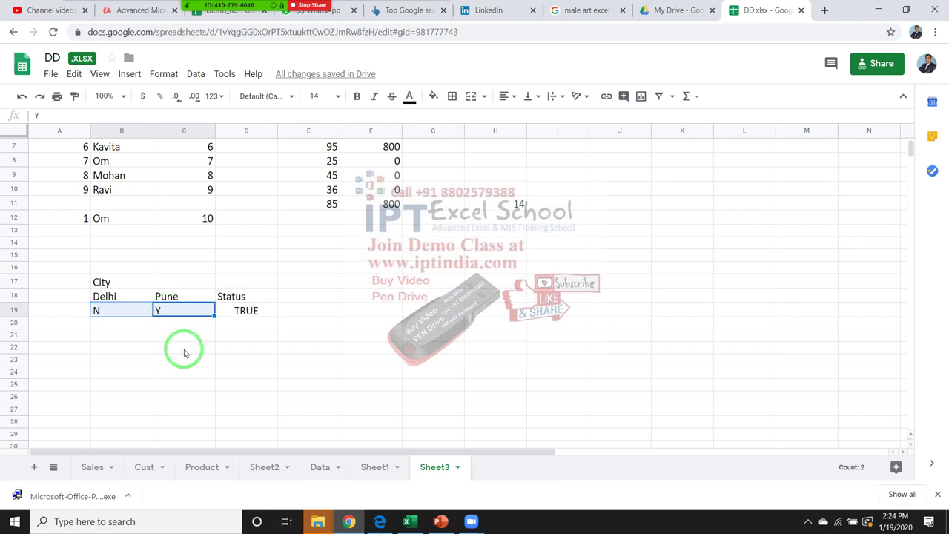
{"action": "left_click", "coordinate": [191, 356]}
{"action": "left_click", "coordinate": [247, 331]}
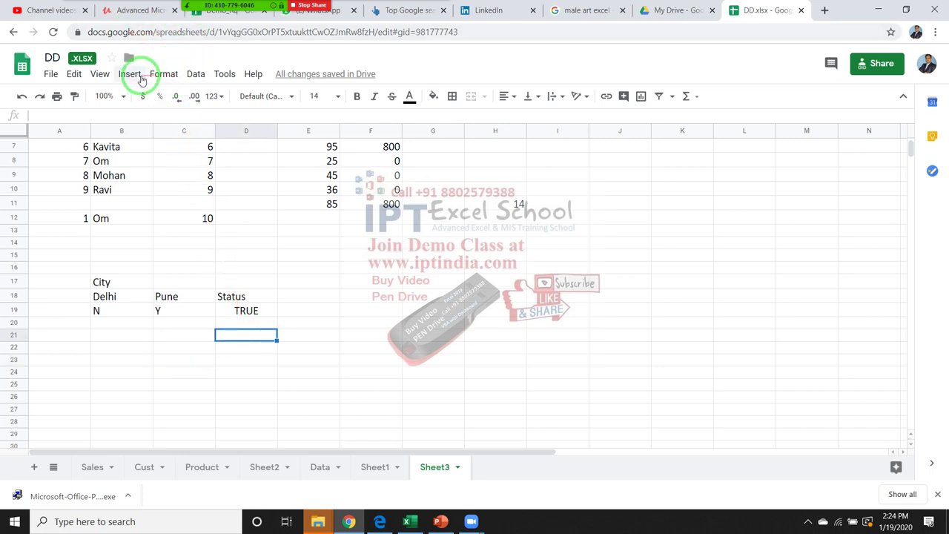
{"action": "left_click", "coordinate": [129, 74]}
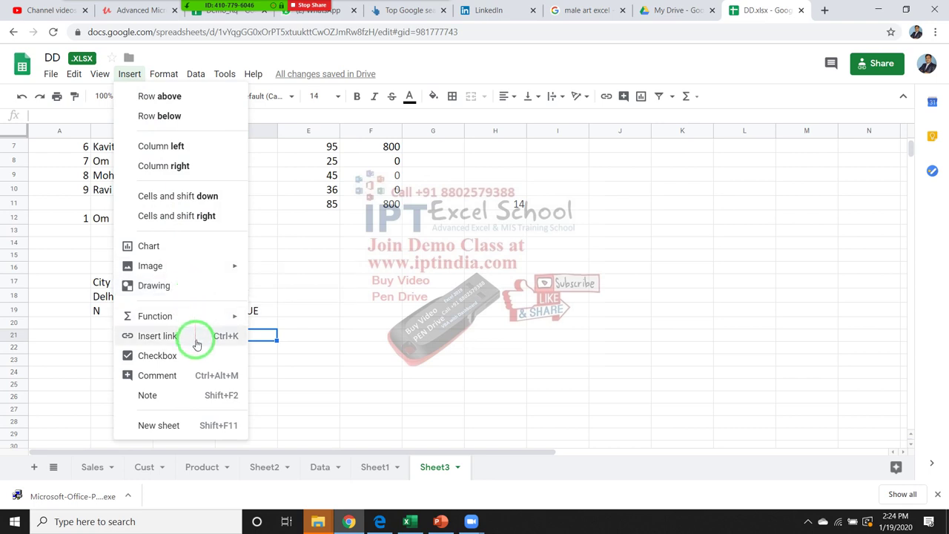
{"action": "mouse_move", "coordinate": [155, 316]}
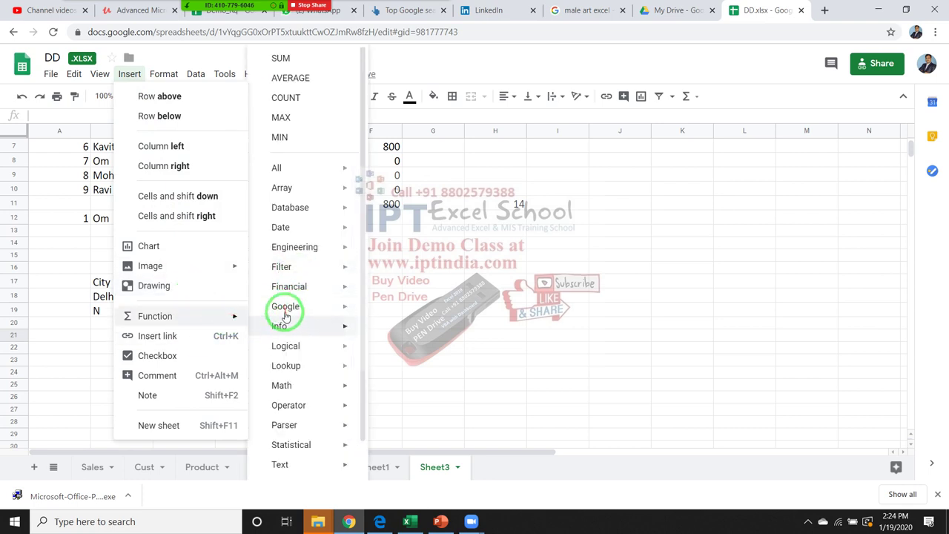
{"action": "mouse_move", "coordinate": [296, 346]}
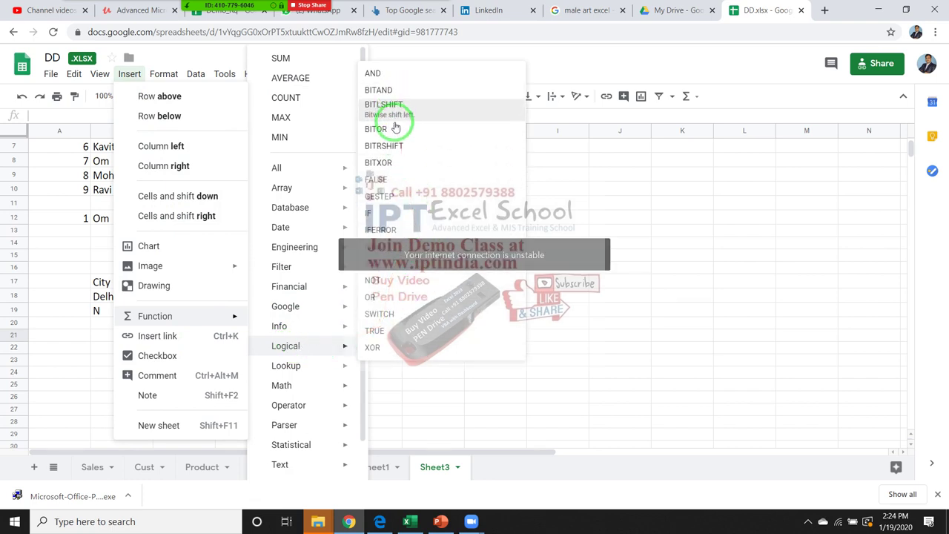
{"action": "left_click", "coordinate": [401, 170]}
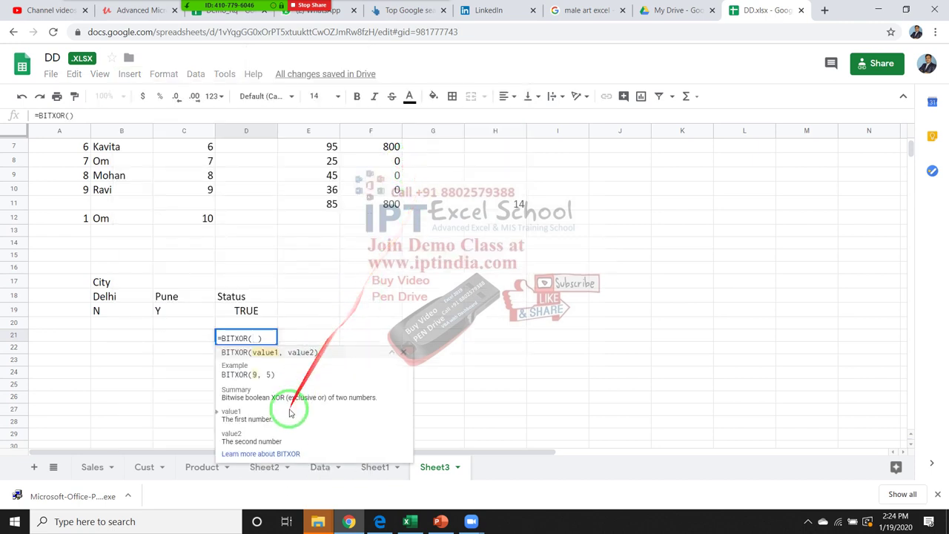
{"action": "left_click", "coordinate": [270, 453]}
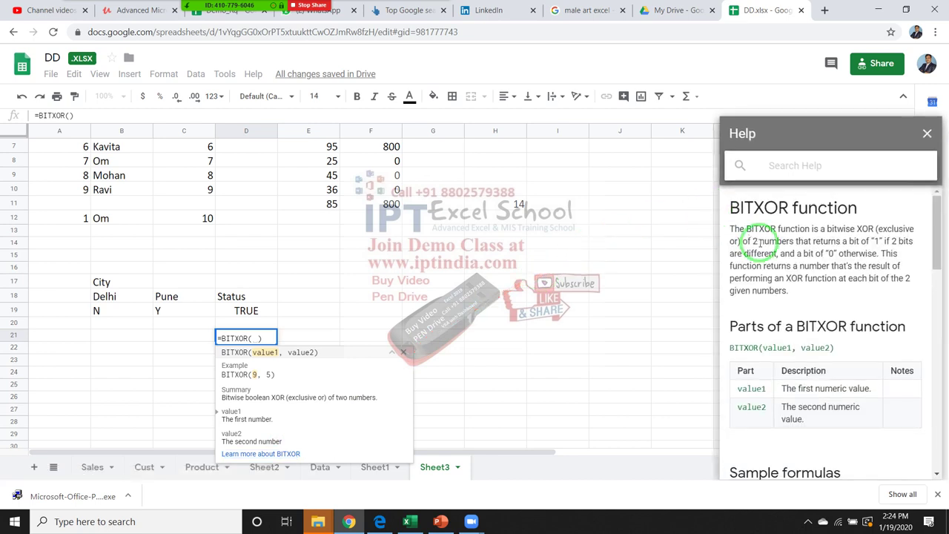
{"action": "scroll", "coordinate": [769, 255], "scroll_direction": "down", "scroll_amount": 2}
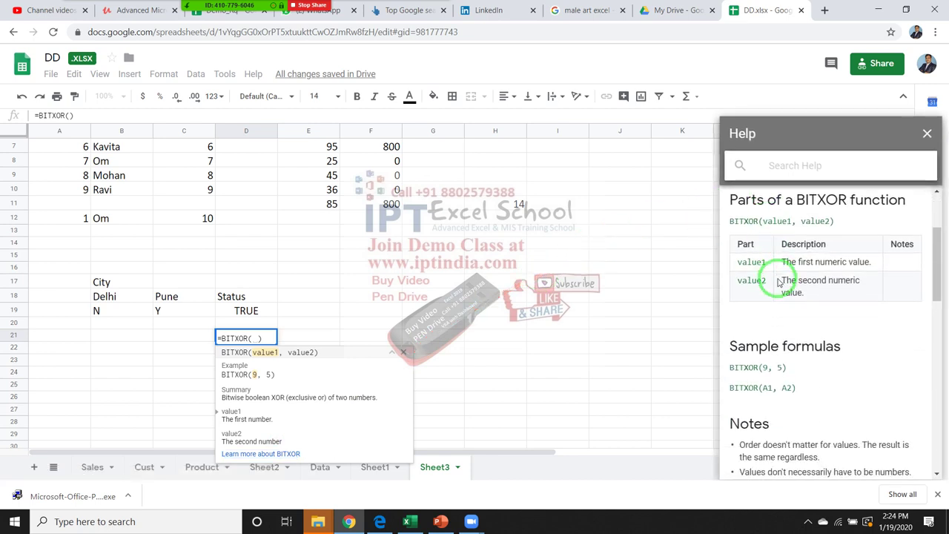
{"action": "scroll", "coordinate": [777, 274], "scroll_direction": "down", "scroll_amount": 1}
{"action": "scroll", "coordinate": [778, 279], "scroll_direction": "down", "scroll_amount": 2}
{"action": "scroll", "coordinate": [778, 279], "scroll_direction": "down", "scroll_amount": 2}
{"action": "scroll", "coordinate": [778, 279], "scroll_direction": "down", "scroll_amount": 1}
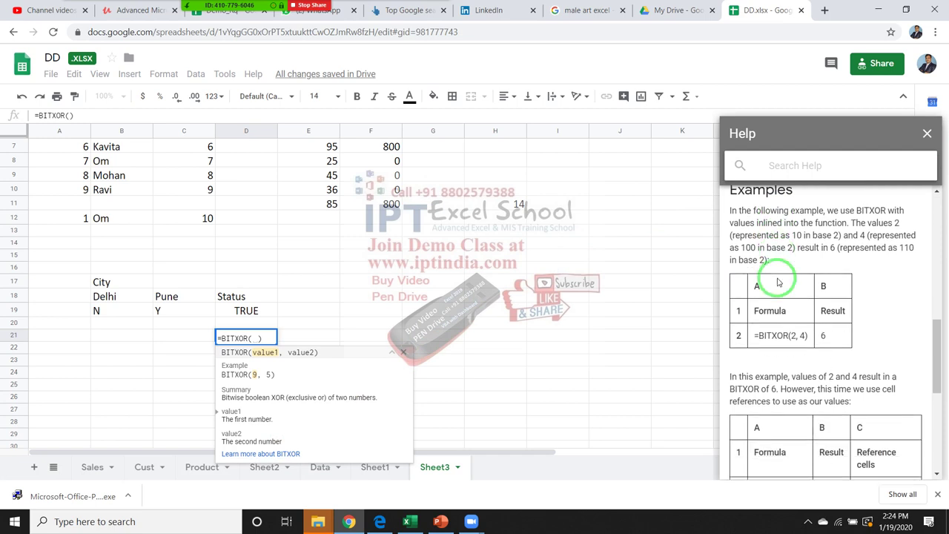
{"action": "scroll", "coordinate": [778, 279], "scroll_direction": "down", "scroll_amount": 2}
{"action": "scroll", "coordinate": [778, 279], "scroll_direction": "down", "scroll_amount": 1}
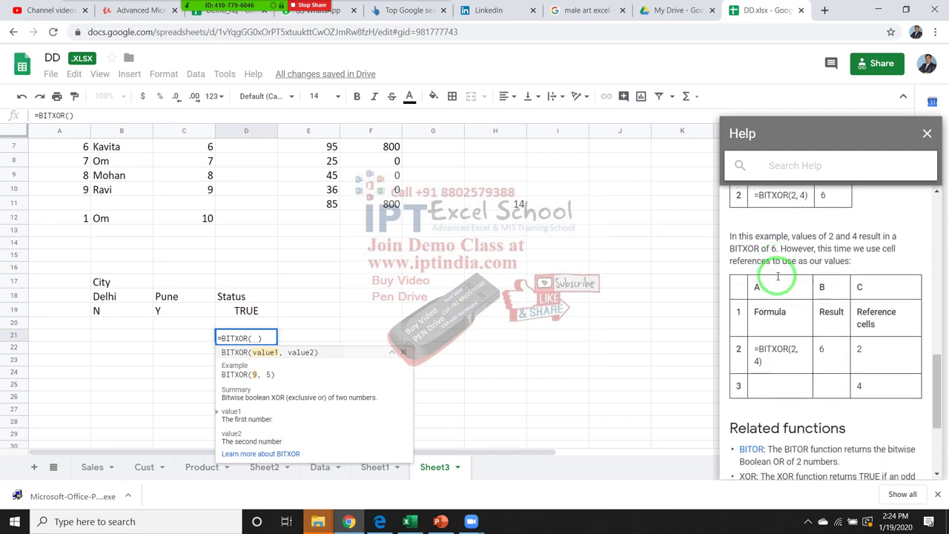
{"action": "scroll", "coordinate": [778, 279], "scroll_direction": "down", "scroll_amount": 2}
{"action": "left_click", "coordinate": [927, 133]}
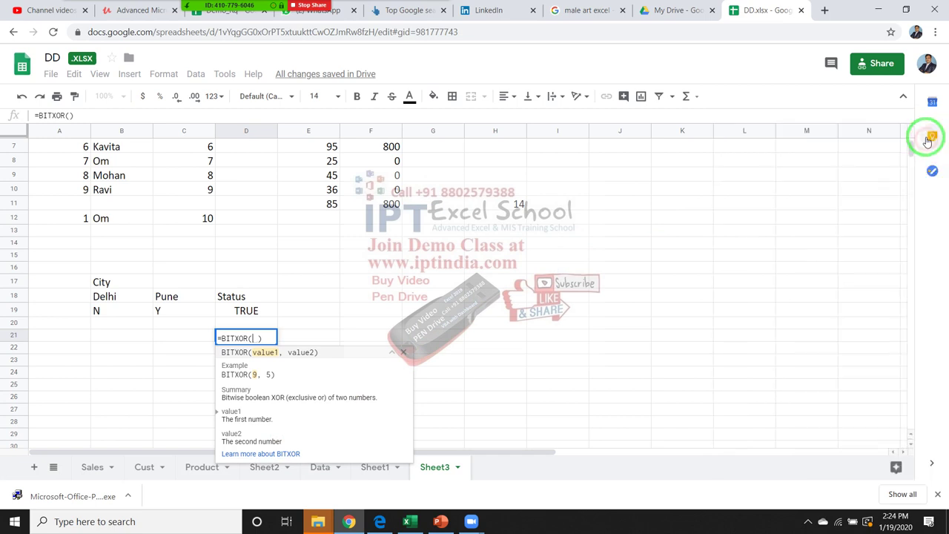
{"action": "left_click", "coordinate": [494, 267]}
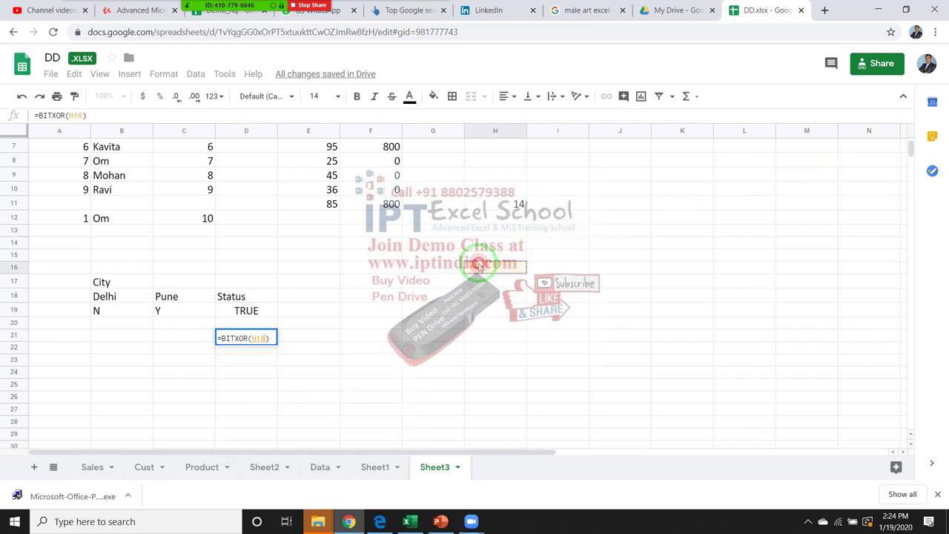
{"action": "key", "text": "Escape"}
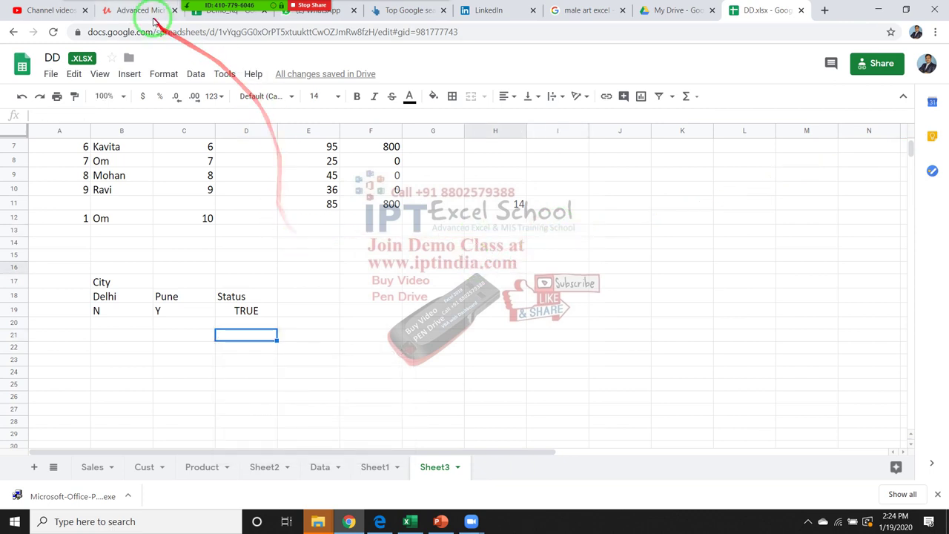
- Show the Insert > Function > Logical list, from AND through XOR
{"action": "left_click", "coordinate": [129, 75]}
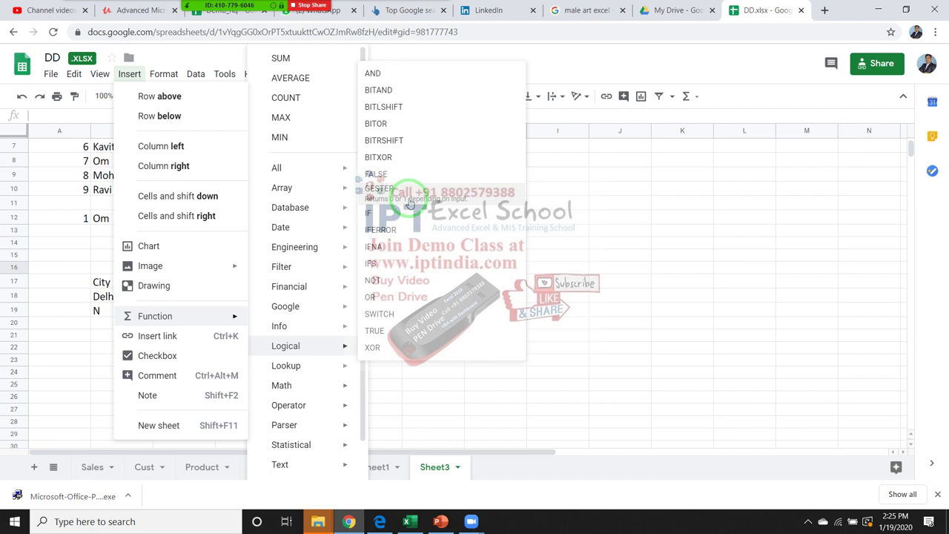
- Draft =GESTEP(5,2) in D21 and bring up the full GESTEP help article
{"action": "left_click", "coordinate": [408, 199]}
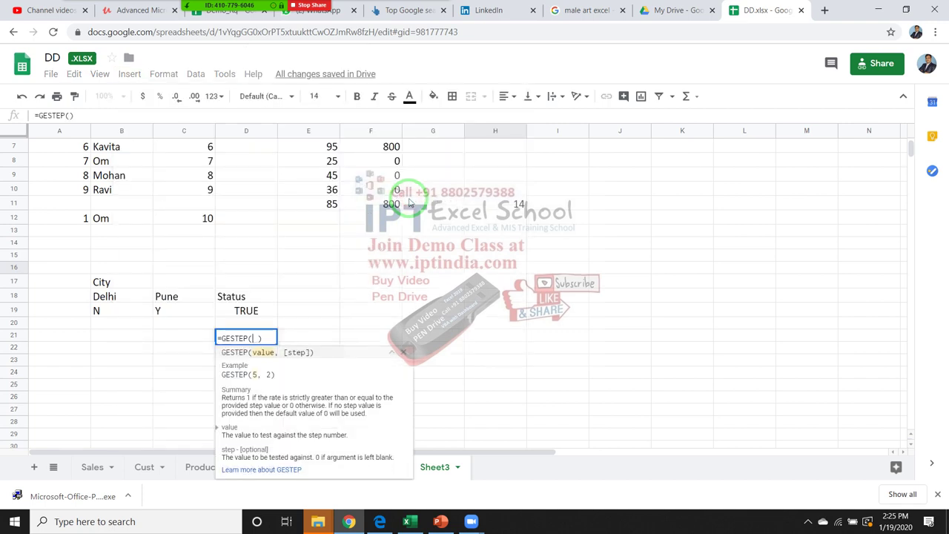
{"action": "type", "text": "5,2"}
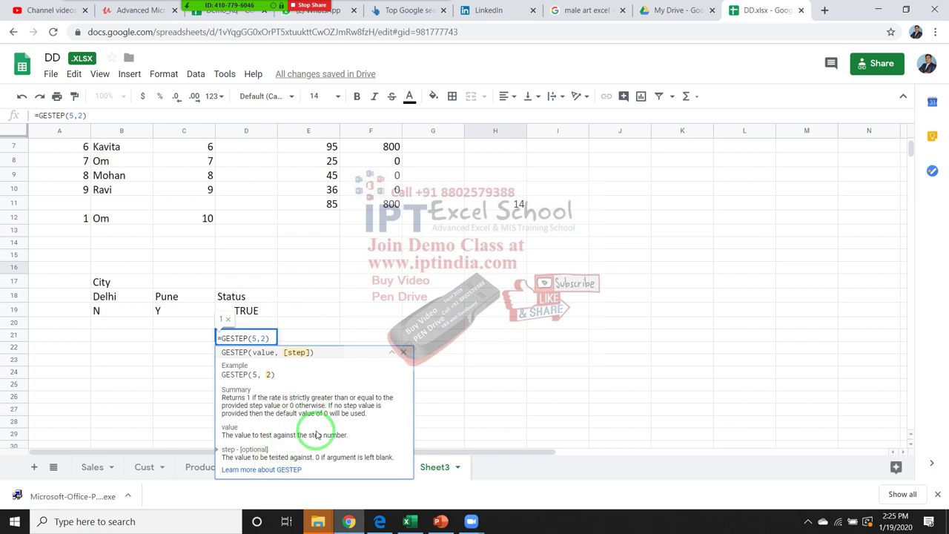
{"action": "left_click", "coordinate": [289, 470]}
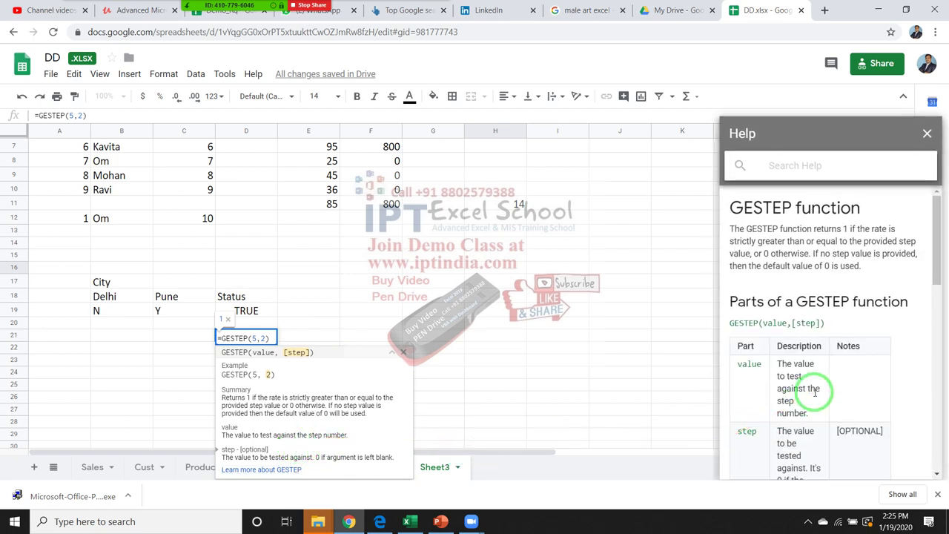
{"action": "scroll", "coordinate": [815, 393], "scroll_direction": "down", "scroll_amount": 2}
{"action": "scroll", "coordinate": [816, 397], "scroll_direction": "down", "scroll_amount": 1}
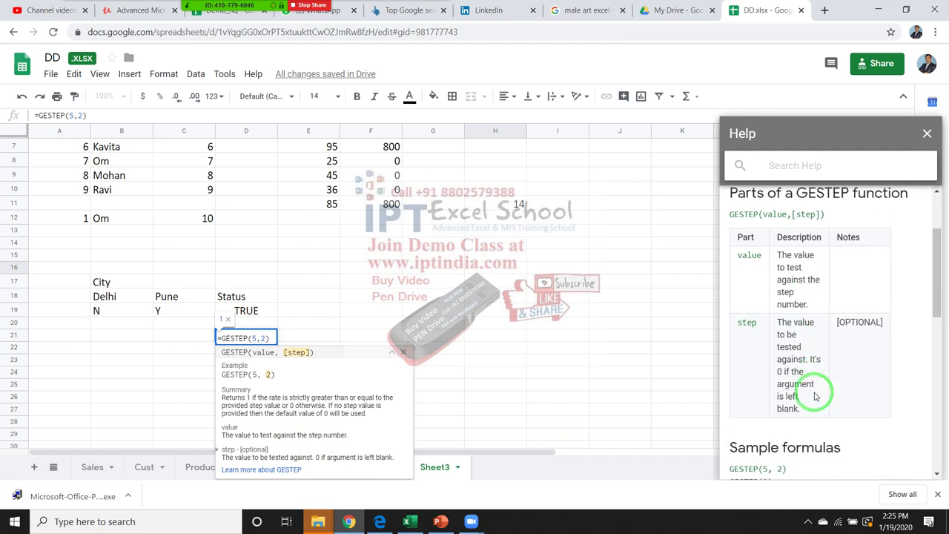
{"action": "scroll", "coordinate": [816, 397], "scroll_direction": "down", "scroll_amount": 1}
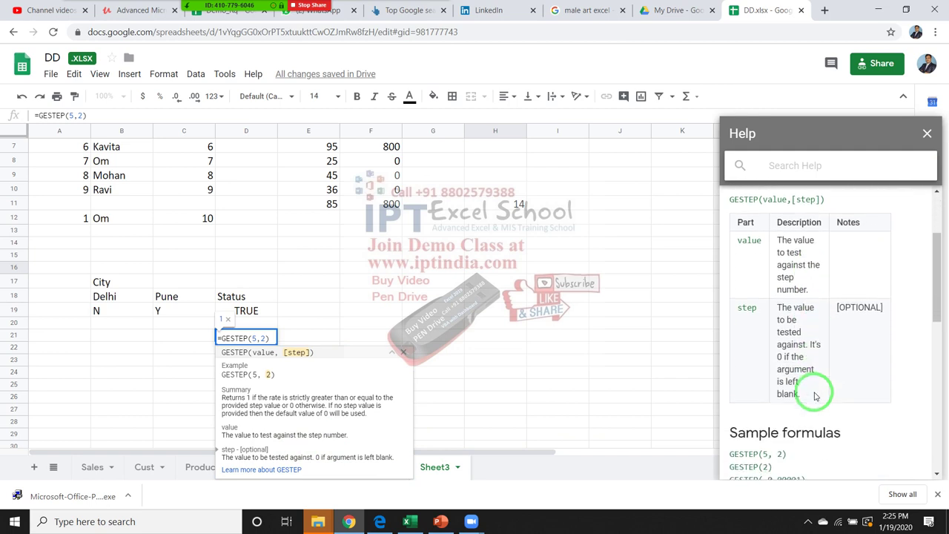
{"action": "scroll", "coordinate": [816, 395], "scroll_direction": "down", "scroll_amount": 3}
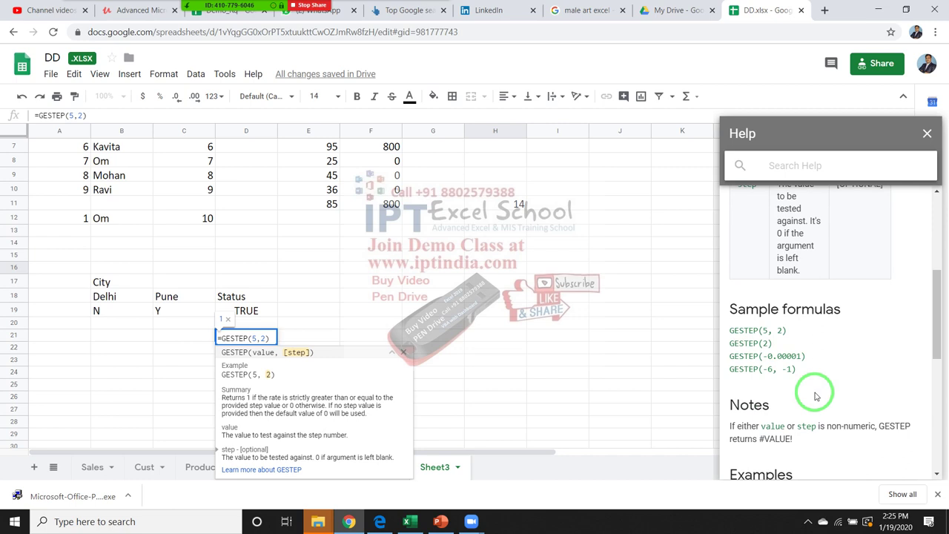
{"action": "scroll", "coordinate": [816, 396], "scroll_direction": "down", "scroll_amount": 2}
{"action": "scroll", "coordinate": [816, 396], "scroll_direction": "down", "scroll_amount": 3}
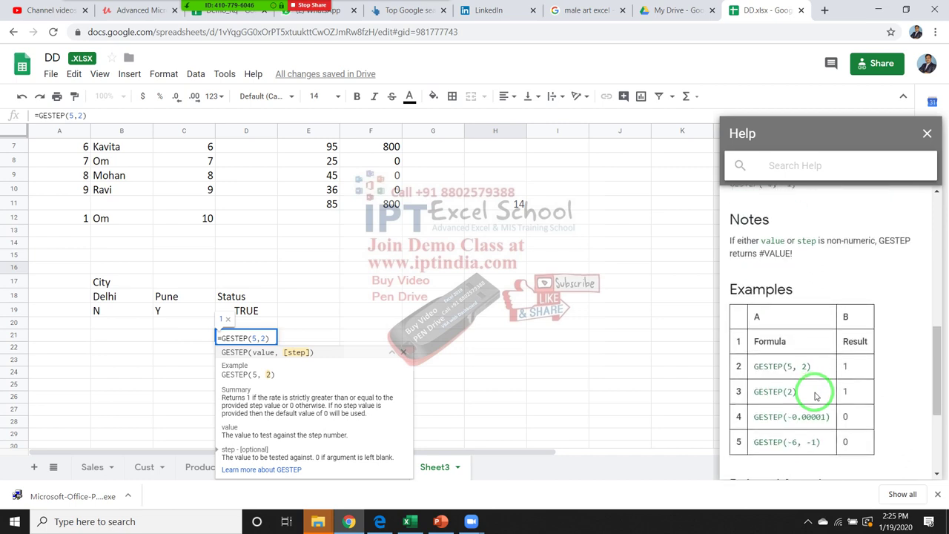
{"action": "scroll", "coordinate": [816, 397], "scroll_direction": "down", "scroll_amount": 1}
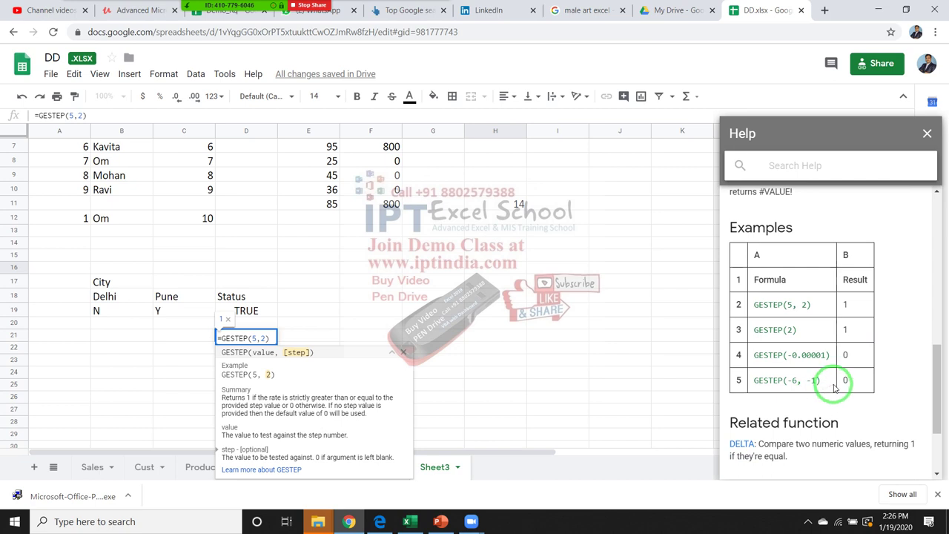
{"action": "scroll", "coordinate": [834, 387], "scroll_direction": "down", "scroll_amount": 1}
{"action": "scroll", "coordinate": [834, 387], "scroll_direction": "down", "scroll_amount": 1}
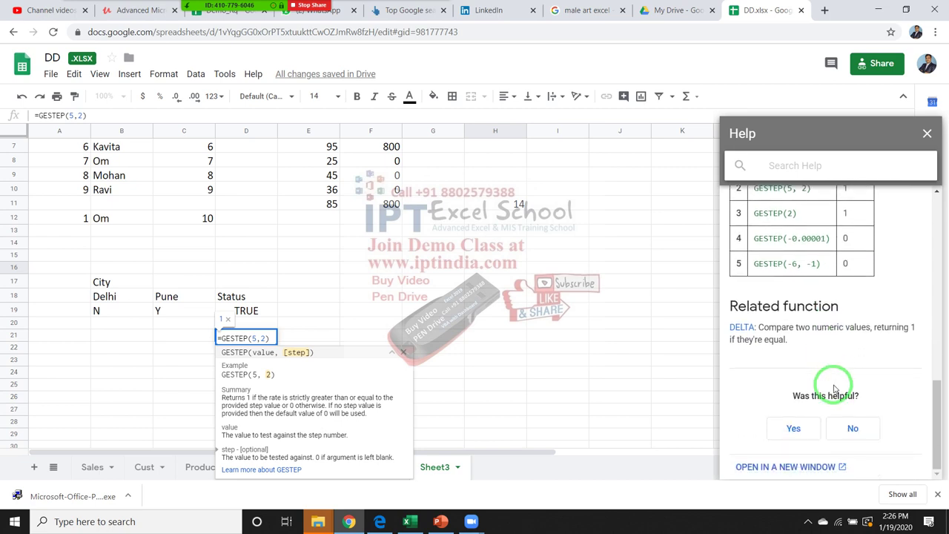
{"action": "scroll", "coordinate": [834, 387], "scroll_direction": "up", "scroll_amount": 2}
{"action": "scroll", "coordinate": [834, 388], "scroll_direction": "up", "scroll_amount": 1}
{"action": "scroll", "coordinate": [834, 388], "scroll_direction": "down", "scroll_amount": 2}
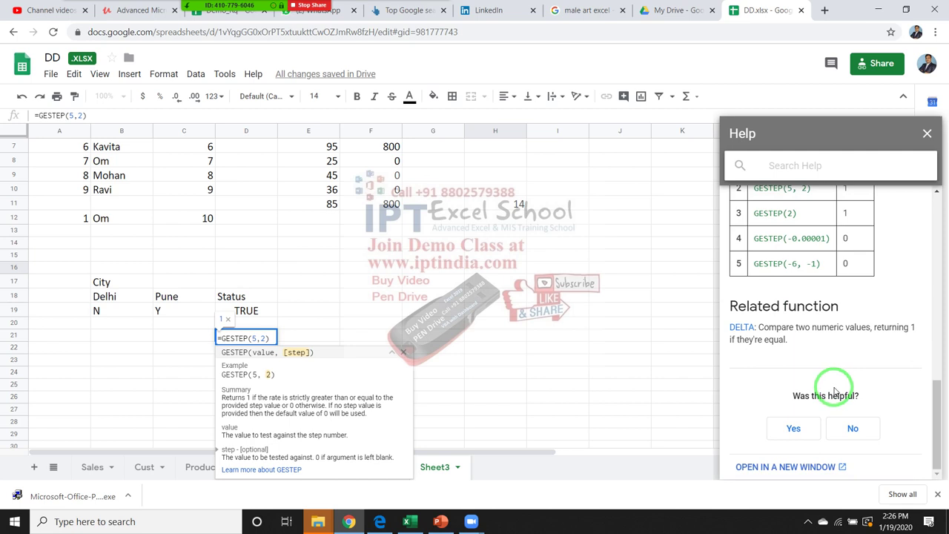
{"action": "scroll", "coordinate": [835, 393], "scroll_direction": "up", "scroll_amount": 1}
{"action": "scroll", "coordinate": [834, 392], "scroll_direction": "down", "scroll_amount": 2}
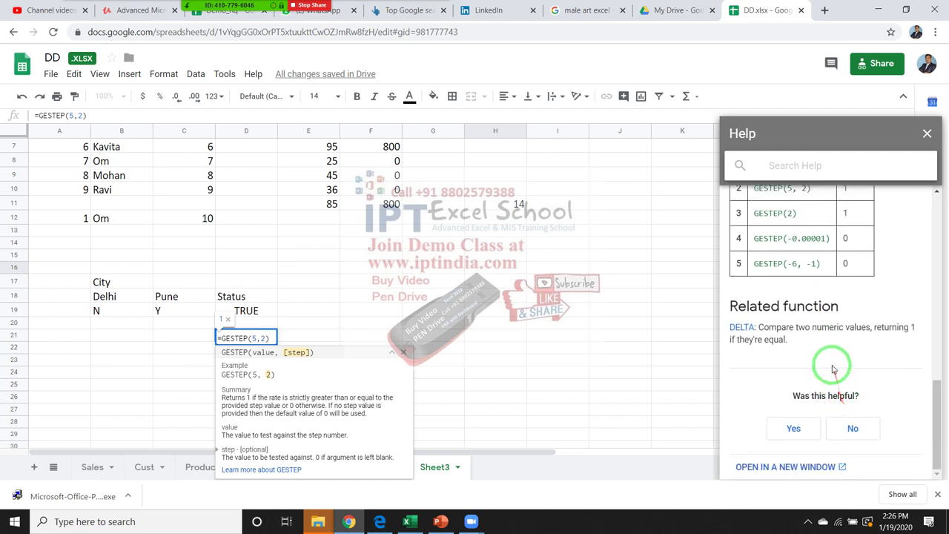
{"action": "scroll", "coordinate": [833, 372], "scroll_direction": "up", "scroll_amount": 3}
{"action": "scroll", "coordinate": [833, 373], "scroll_direction": "down", "scroll_amount": 2}
{"action": "scroll", "coordinate": [832, 372], "scroll_direction": "down", "scroll_amount": 1}
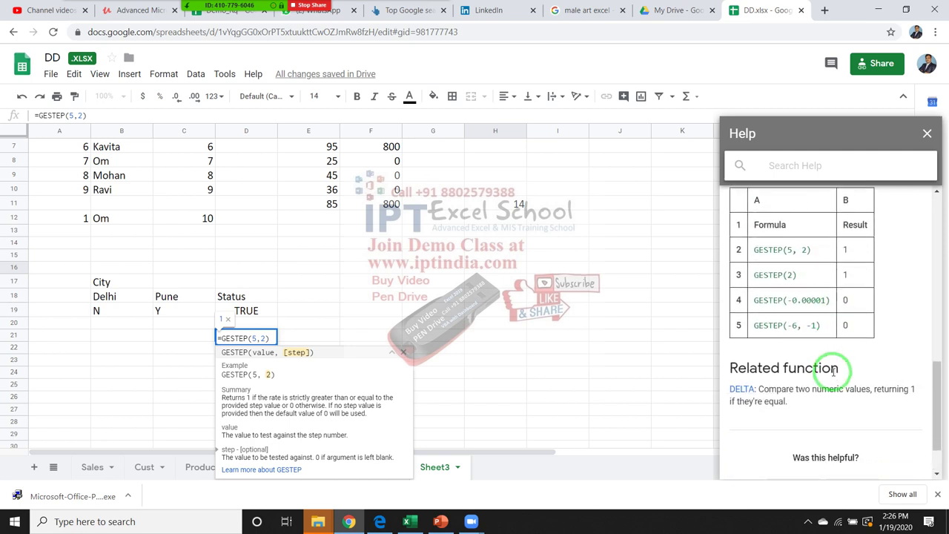
{"action": "scroll", "coordinate": [835, 375], "scroll_direction": "up", "scroll_amount": 2}
{"action": "scroll", "coordinate": [832, 375], "scroll_direction": "down", "scroll_amount": 2}
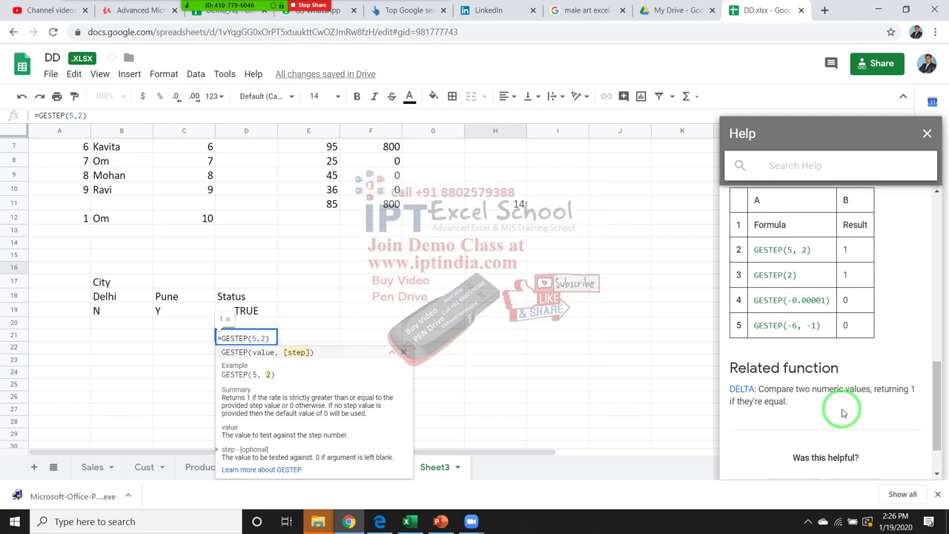
{"action": "mouse_move", "coordinate": [767, 423]}
{"action": "left_mouse_down"}
{"action": "mouse_move", "coordinate": [801, 398]}
{"action": "mouse_move", "coordinate": [784, 393]}
{"action": "left_mouse_up"}
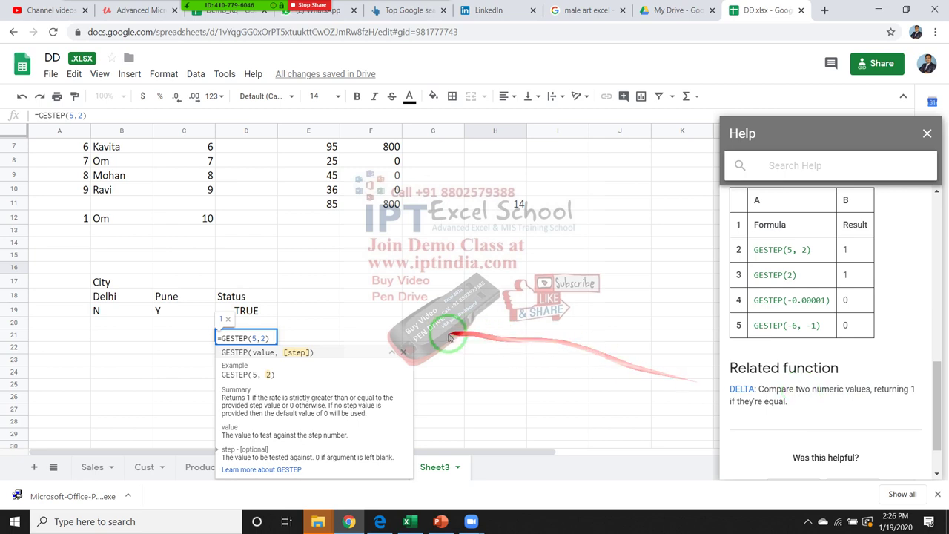
{"action": "left_click_drag", "start_coordinate": [394, 334], "coordinate": [282, 339]}
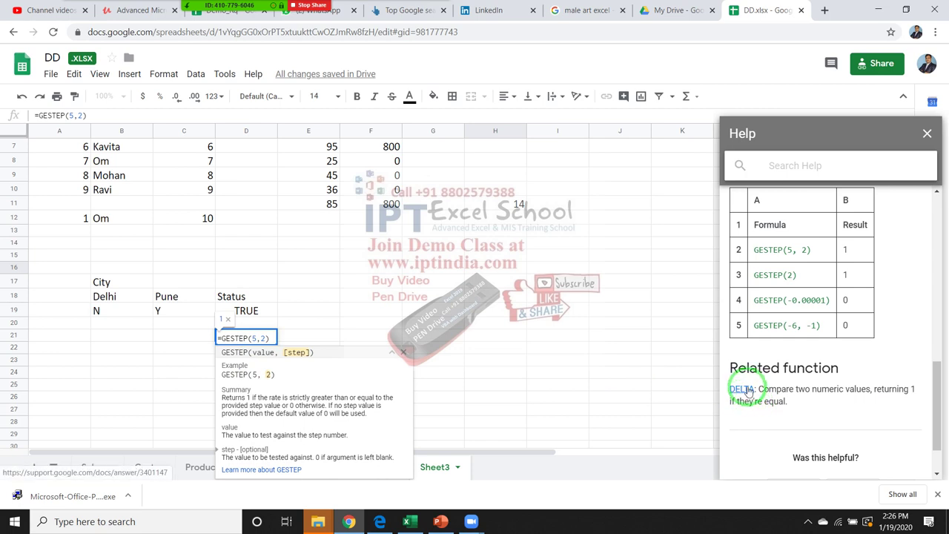
{"action": "scroll", "coordinate": [890, 391], "scroll_direction": "up", "scroll_amount": 1}
{"action": "scroll", "coordinate": [866, 397], "scroll_direction": "up", "scroll_amount": 2}
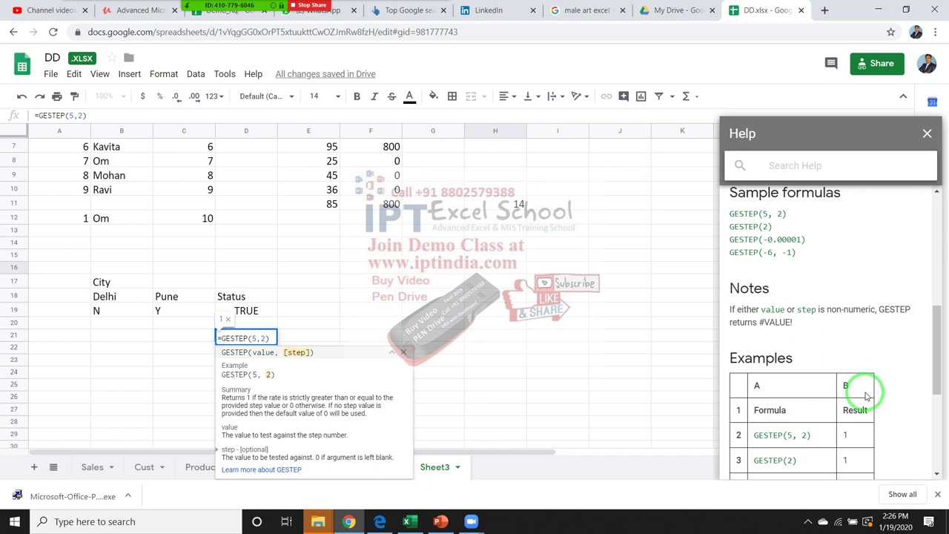
{"action": "scroll", "coordinate": [866, 395], "scroll_direction": "up", "scroll_amount": 2}
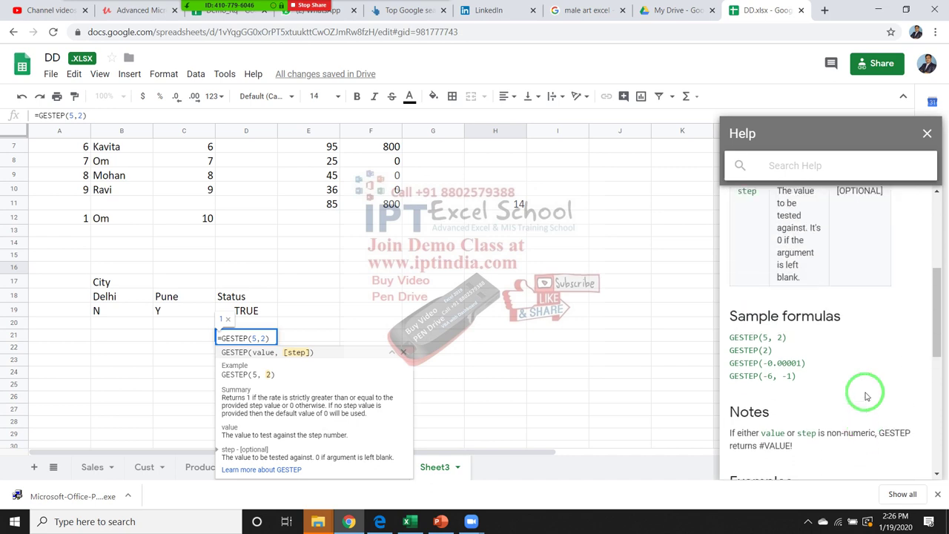
{"action": "scroll", "coordinate": [866, 395], "scroll_direction": "up", "scroll_amount": 1}
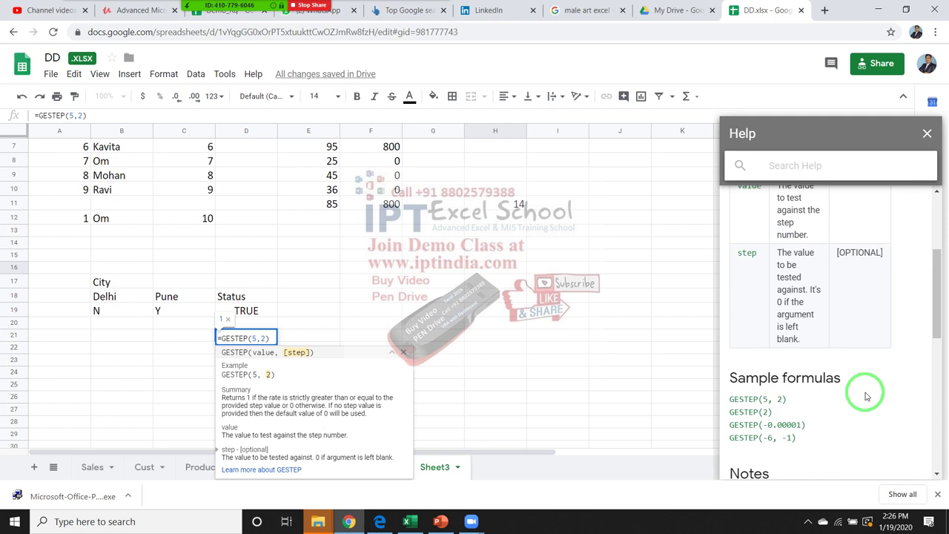
{"action": "scroll", "coordinate": [866, 396], "scroll_direction": "up", "scroll_amount": 1}
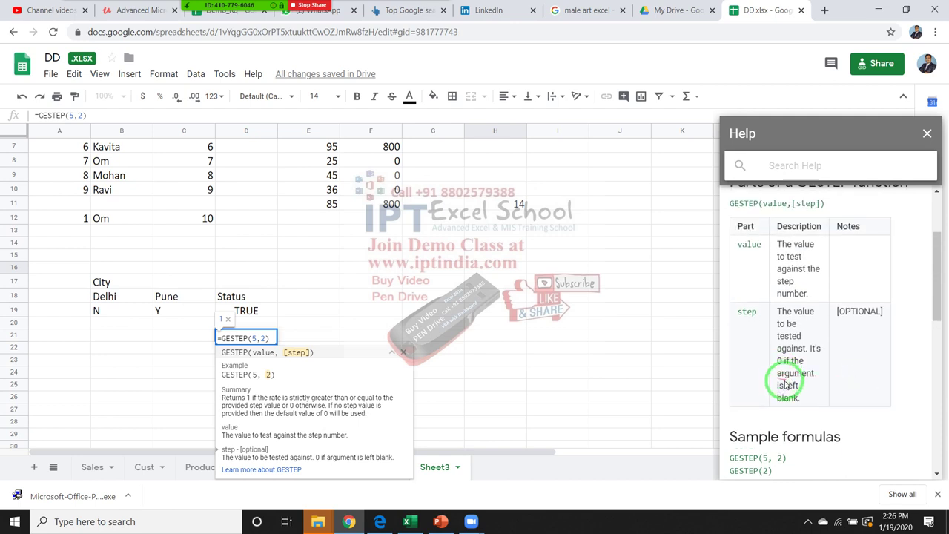
{"action": "scroll", "coordinate": [741, 384], "scroll_direction": "down", "scroll_amount": 1}
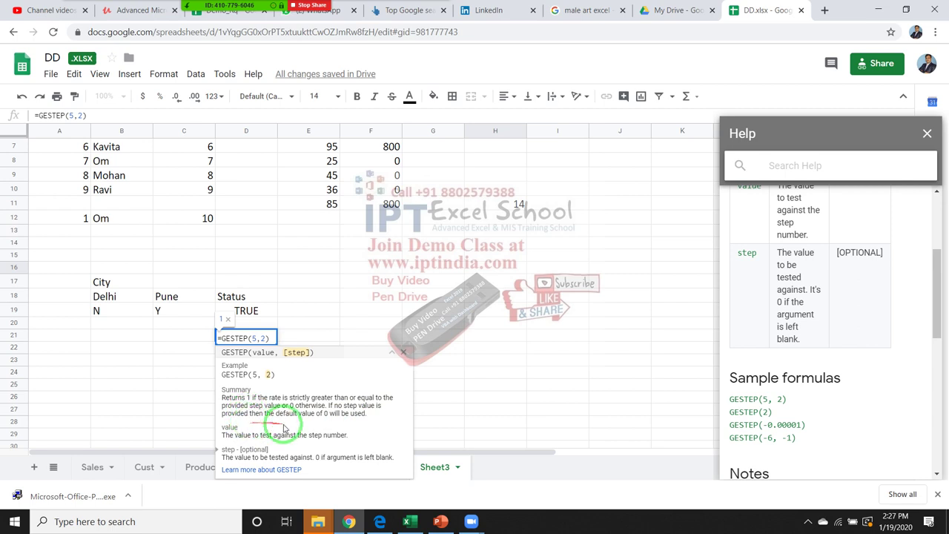
{"action": "mouse_move", "coordinate": [300, 424]}
{"action": "left_mouse_down"}
{"action": "mouse_move", "coordinate": [317, 423]}
{"action": "mouse_move", "coordinate": [279, 343]}
{"action": "left_mouse_up"}
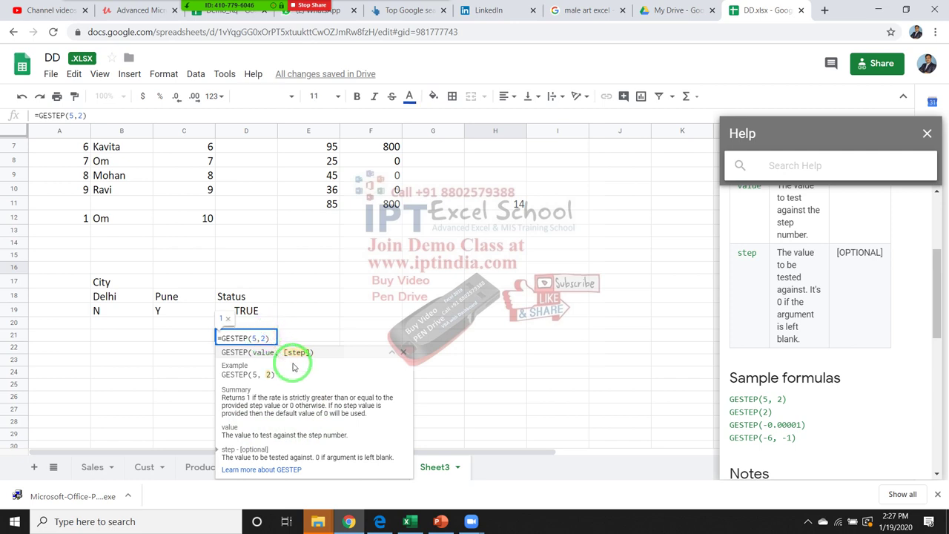
{"action": "key", "text": "BackSpace"}
{"action": "type", "text": "1"}
{"action": "key", "text": "BackSpace"}
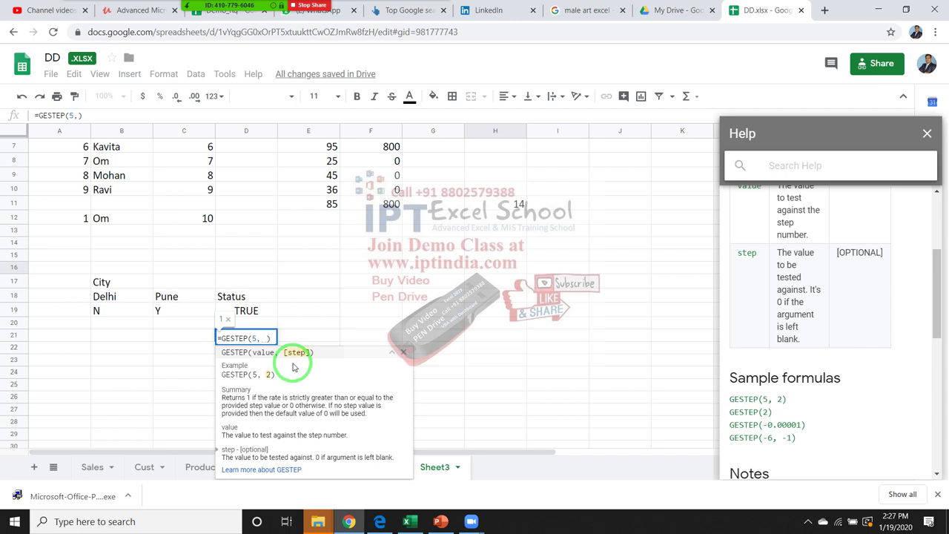
{"action": "type", "text": "3"}
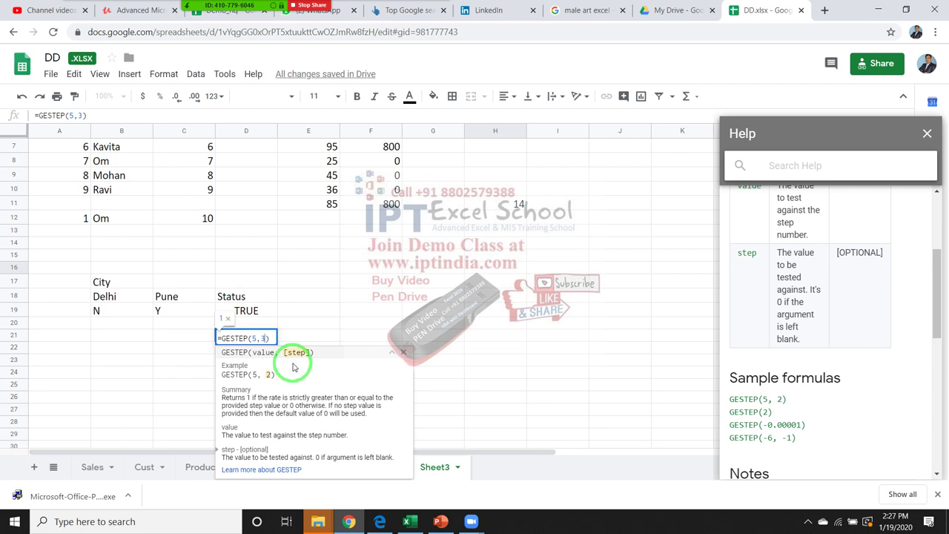
{"action": "key", "text": "BackSpace"}
{"action": "type", "text": "4"}
{"action": "key", "text": "BackSpace"}
{"action": "key", "text": "BackSpace"}
{"action": "key", "text": "BackSpace"}
{"action": "type", "text": "10"}
{"action": "type", "text": ","}
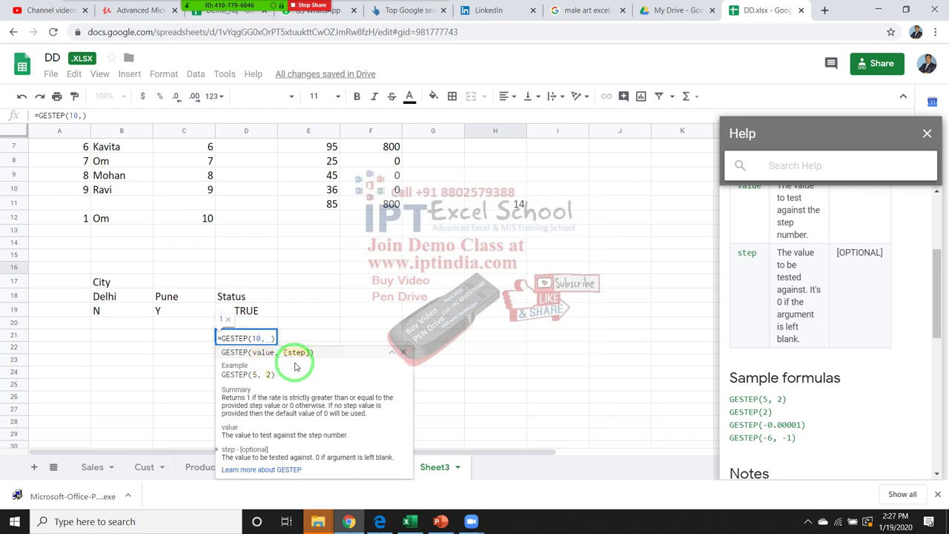
{"action": "type", "text": "2"}
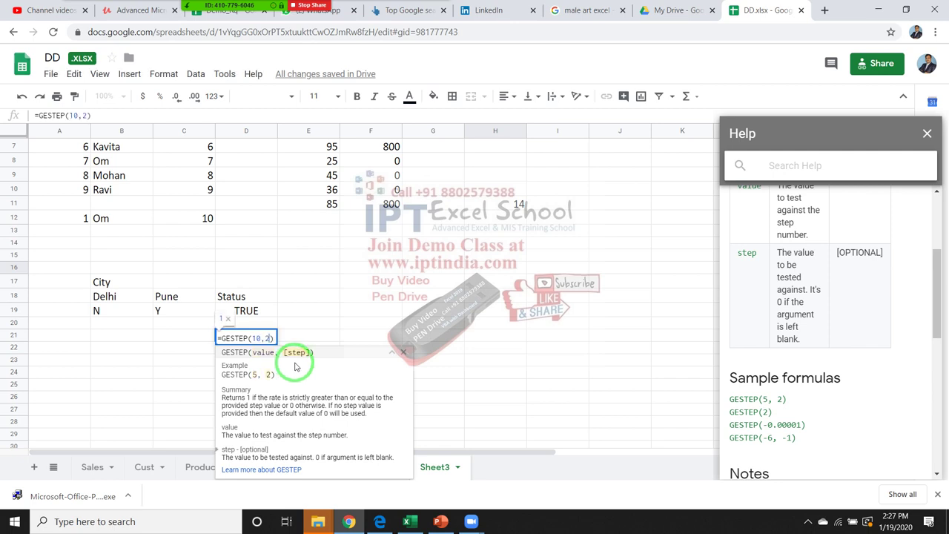
{"action": "key", "text": "BackSpace"}
{"action": "type", "text": "1"}
{"action": "key", "text": "BackSpace"}
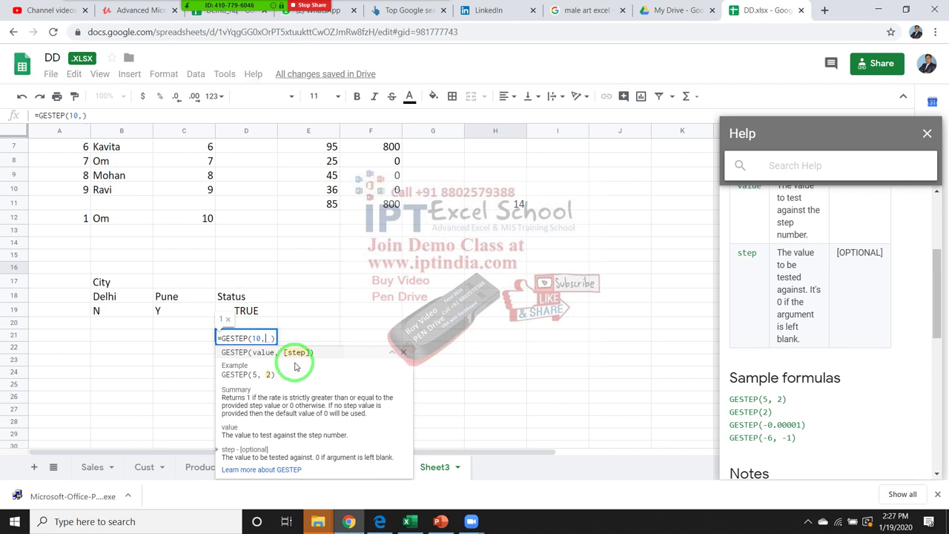
{"action": "type", "text": "5"}
{"action": "key", "text": "BackSpace"}
{"action": "type", "text": "15"}
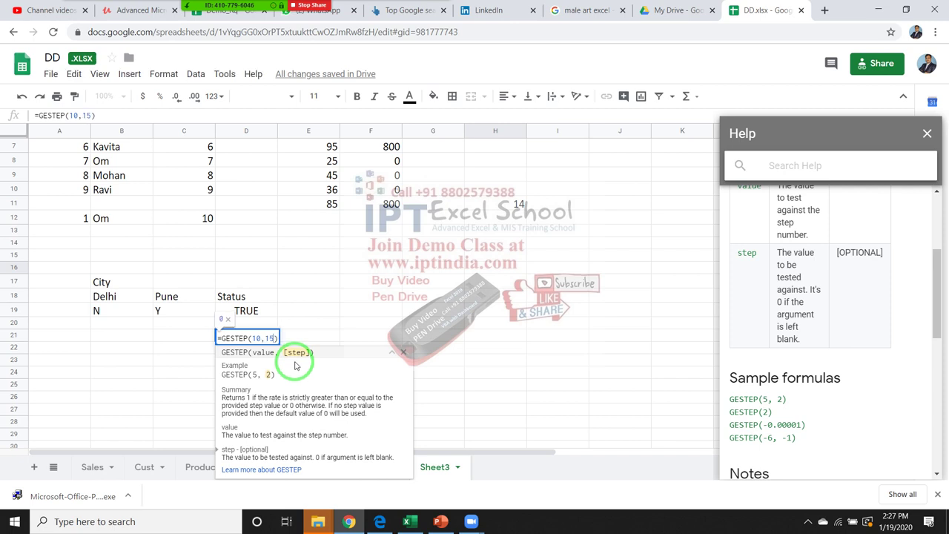
{"action": "key", "text": "BackSpace"}
{"action": "key", "text": "BackSpace"}
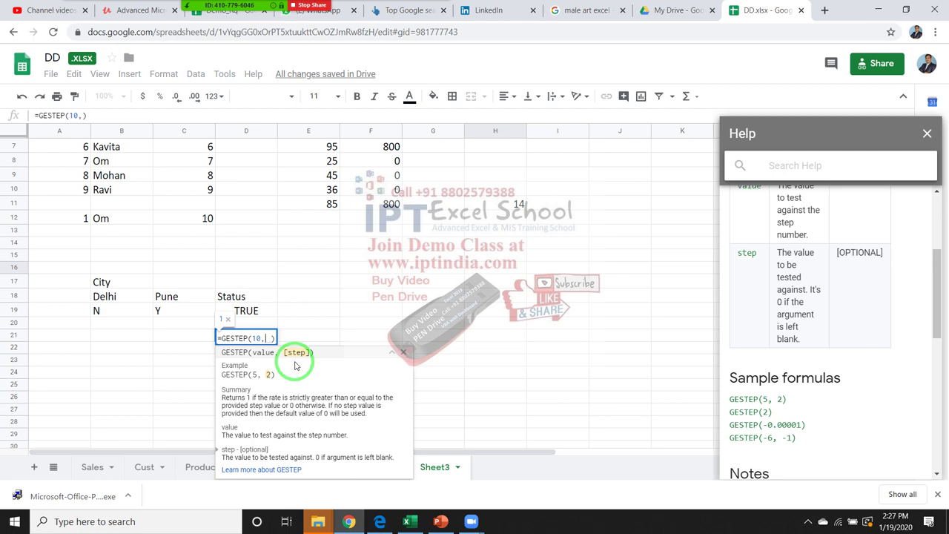
{"action": "type", "text": "3"}
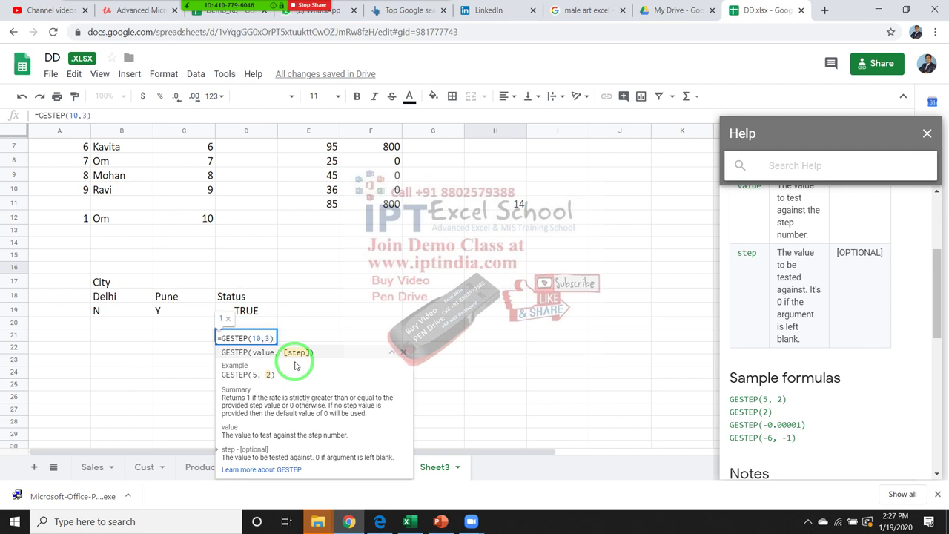
{"action": "key", "text": "BackSpace"}
{"action": "type", "text": "5"}
{"action": "key", "text": "BackSpace"}
{"action": "key", "text": "BackSpace"}
{"action": "key", "text": "BackSpace"}
{"action": "key", "text": "BackSpace"}
{"action": "type", "text": "5,"}
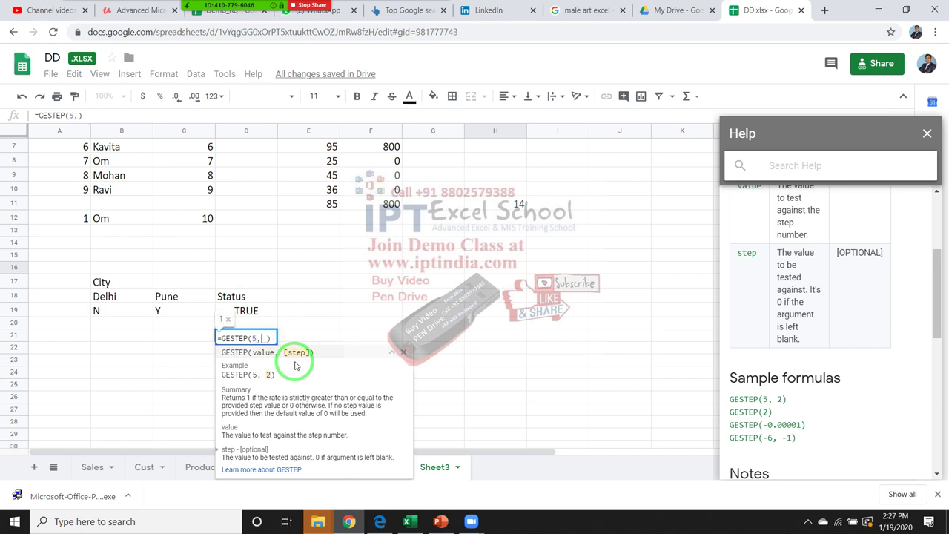
{"action": "type", "text": "2"}
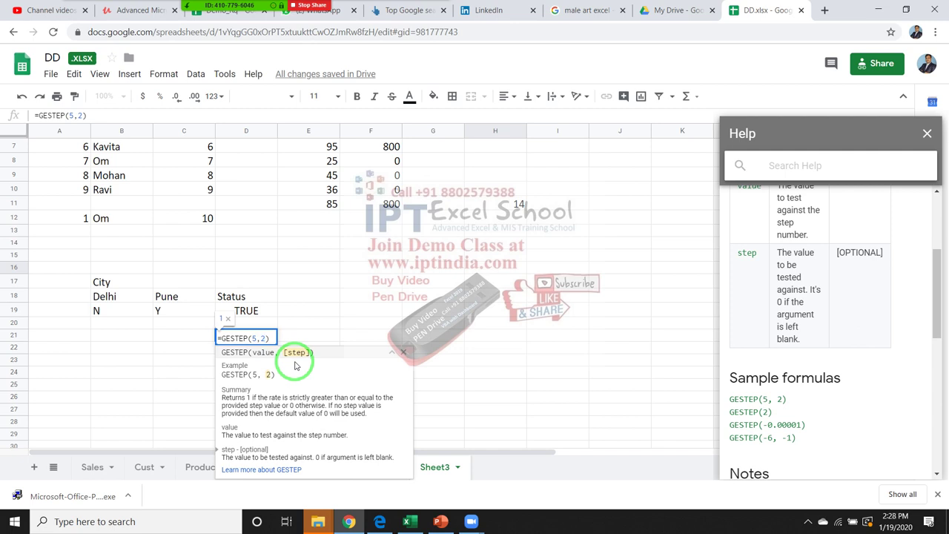
- Change D21's draft to =GESTEP(10,5) and try step values 6, 8, 9 and 10
{"action": "key", "text": "BackSpace"}
{"action": "key", "text": "BackSpace"}
{"action": "key", "text": "BackSpace"}
{"action": "type", "text": "10,"}
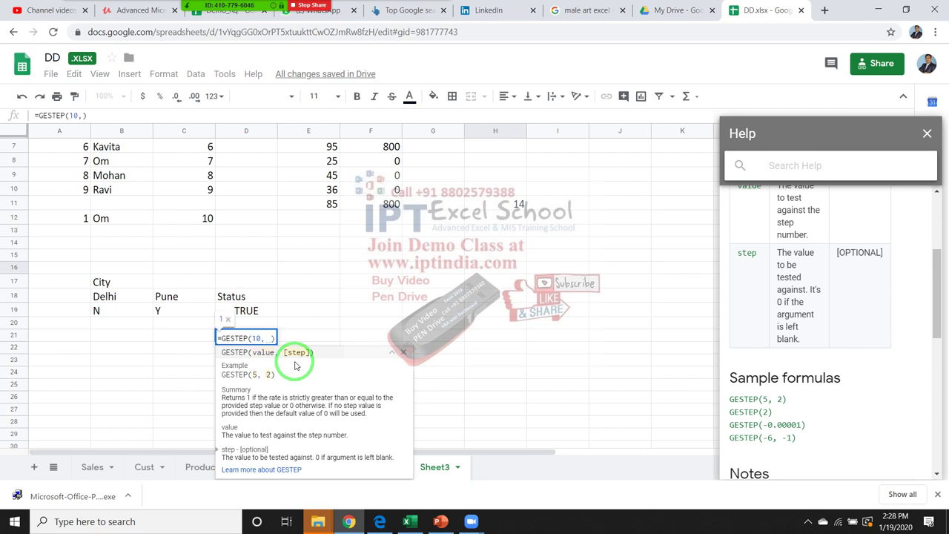
{"action": "type", "text": "5"}
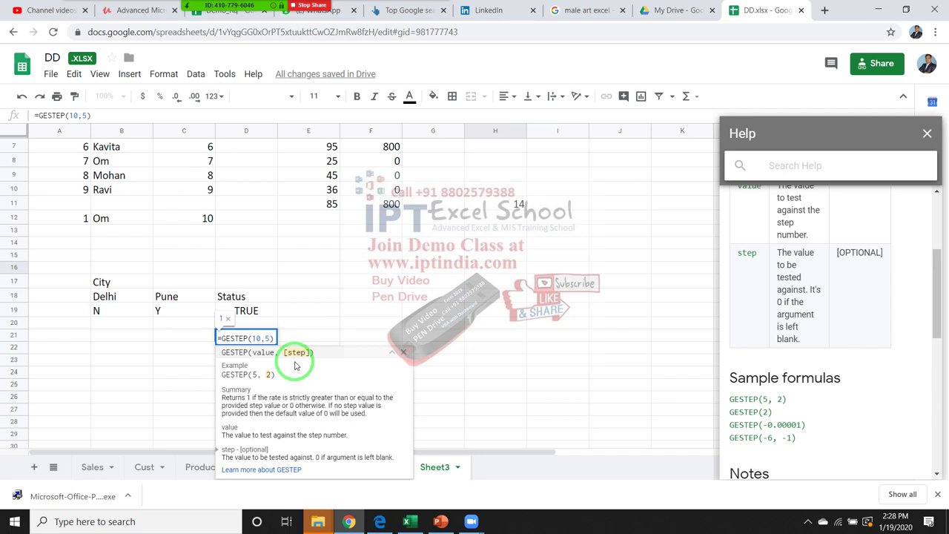
{"action": "key", "text": "BackSpace"}
{"action": "type", "text": "6"}
{"action": "key", "text": "BackSpace"}
{"action": "type", "text": "8"}
{"action": "key", "text": "BackSpace"}
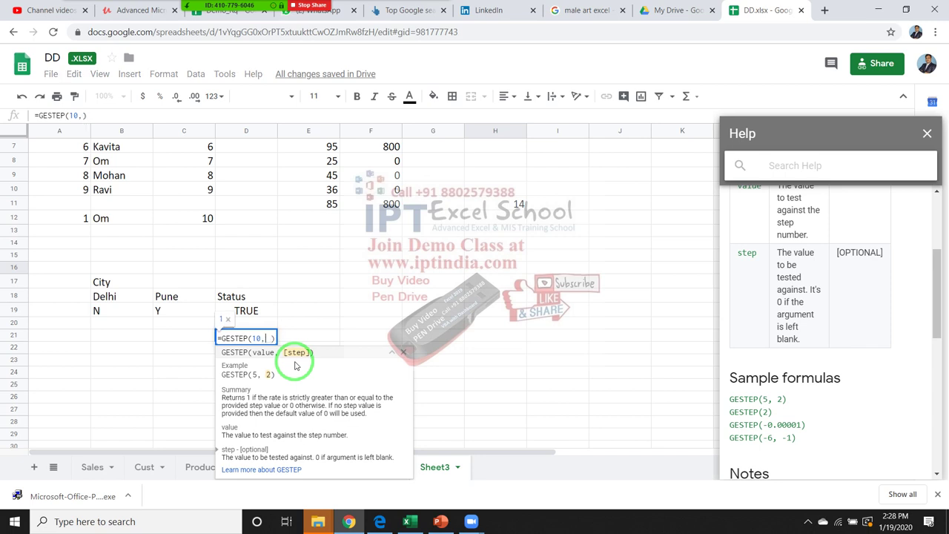
{"action": "type", "text": "9"}
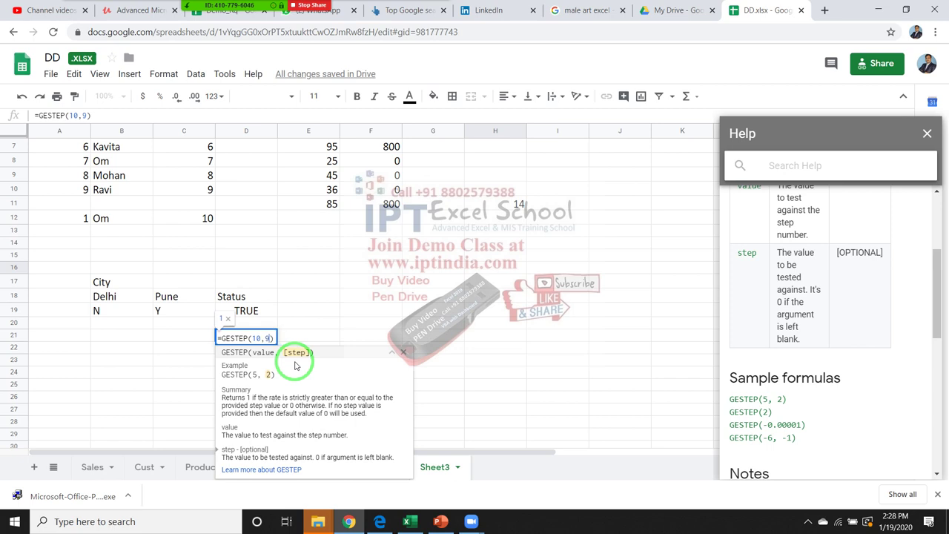
{"action": "key", "text": "BackSpace"}
{"action": "type", "text": "10"}
- Try step values 11, 1, 0 and -20, then erase the GESTEP arguments
{"action": "key", "text": "BackSpace"}
{"action": "type", "text": "1"}
{"action": "key", "text": "BackSpace"}
{"action": "key", "text": "BackSpace"}
{"action": "type", "text": "0"}
{"action": "key", "text": "BackSpace"}
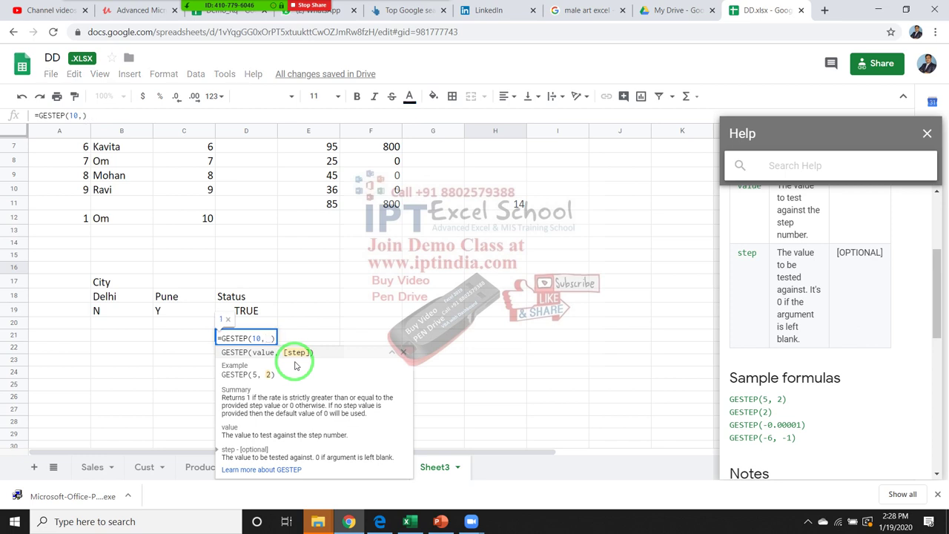
{"action": "type", "text": "-20"}
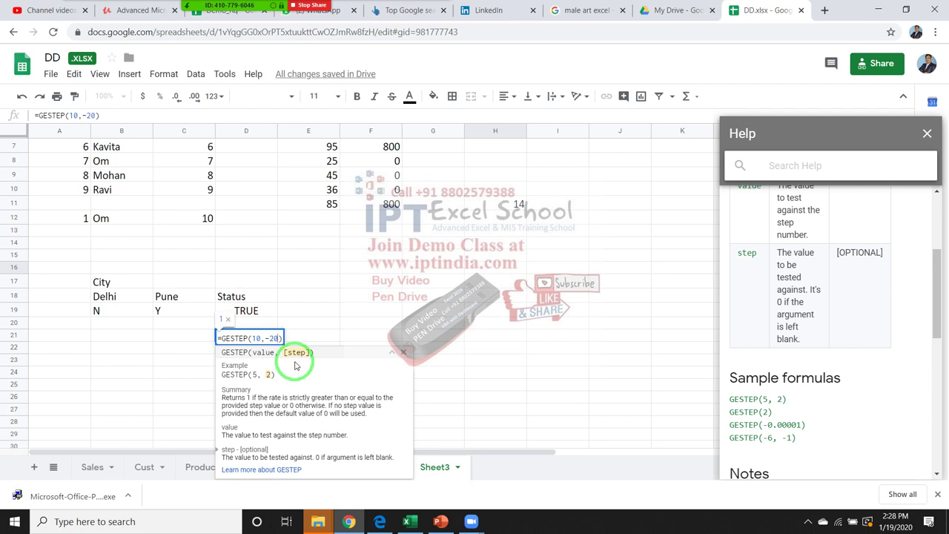
{"action": "key", "text": "BackSpace"}
{"action": "key", "text": "BackSpace"}
{"action": "key", "text": "BackSpace"}
{"action": "key", "text": "BackSpace"}
{"action": "key", "text": "BackSpace"}
{"action": "key", "text": "BackSpace"}
{"action": "key", "text": "BackSpace"}
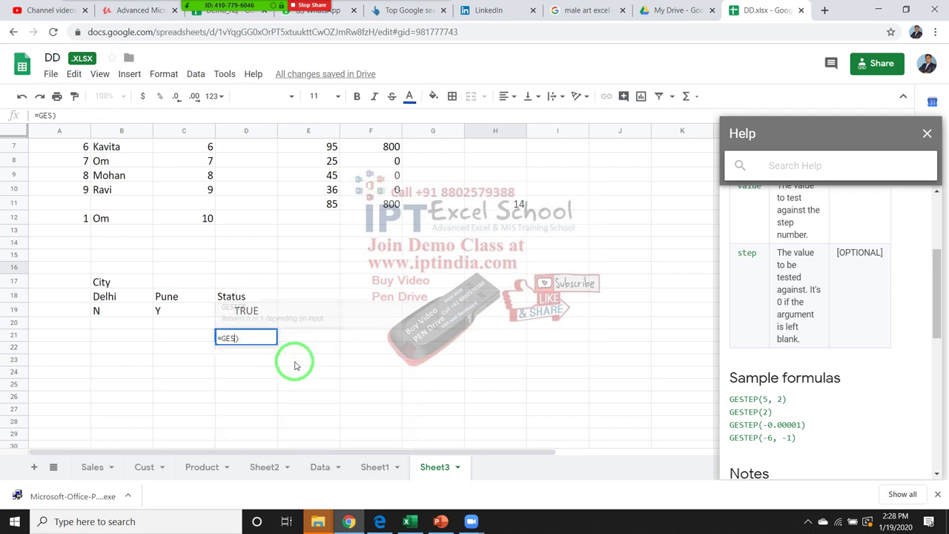
{"action": "key", "text": "BackSpace"}
{"action": "key", "text": "BackSpace"}
- Leave D21 empty and scroll the Help panel to the GESTEP examples and related DELTA function
{"action": "key", "text": "BackSpace"}
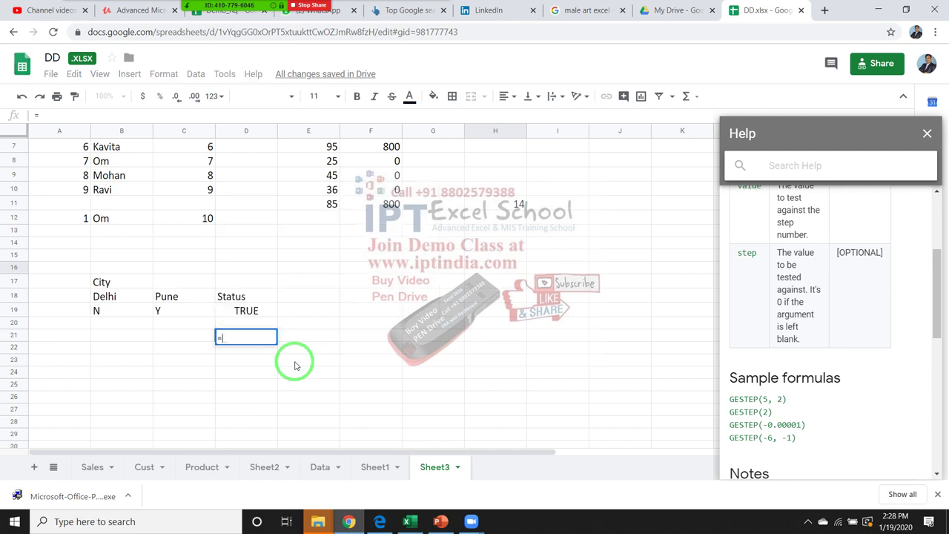
{"action": "key", "text": "BackSpace"}
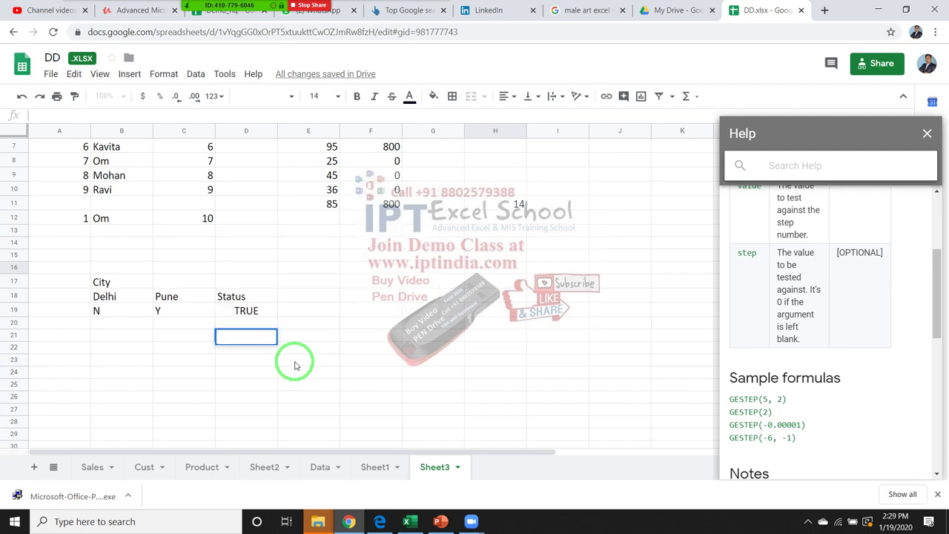
{"action": "left_click", "coordinate": [291, 347]}
{"action": "scroll", "coordinate": [542, 347], "scroll_direction": "down", "scroll_amount": 4}
{"action": "scroll", "coordinate": [636, 366], "scroll_direction": "up", "scroll_amount": 3}
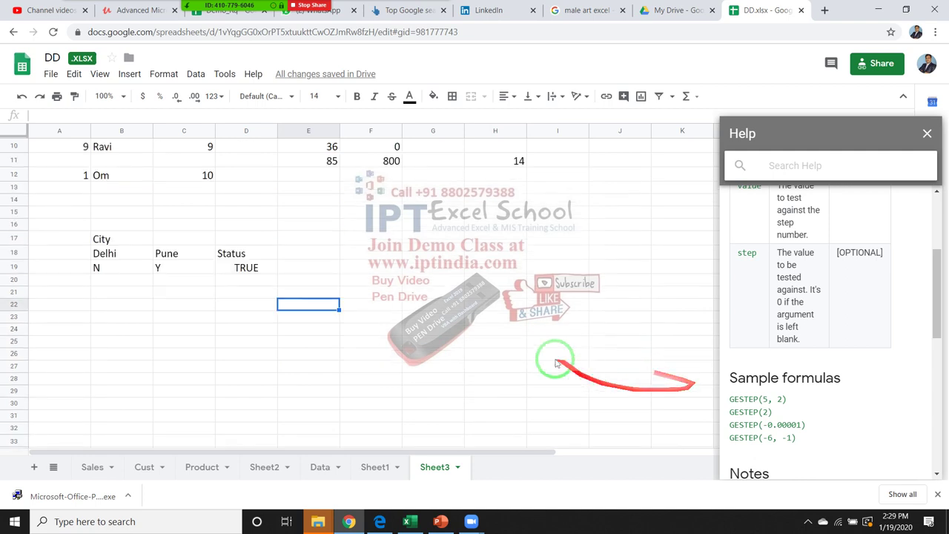
{"action": "scroll", "coordinate": [925, 419], "scroll_direction": "down", "scroll_amount": 2}
{"action": "scroll", "coordinate": [923, 414], "scroll_direction": "down", "scroll_amount": 3}
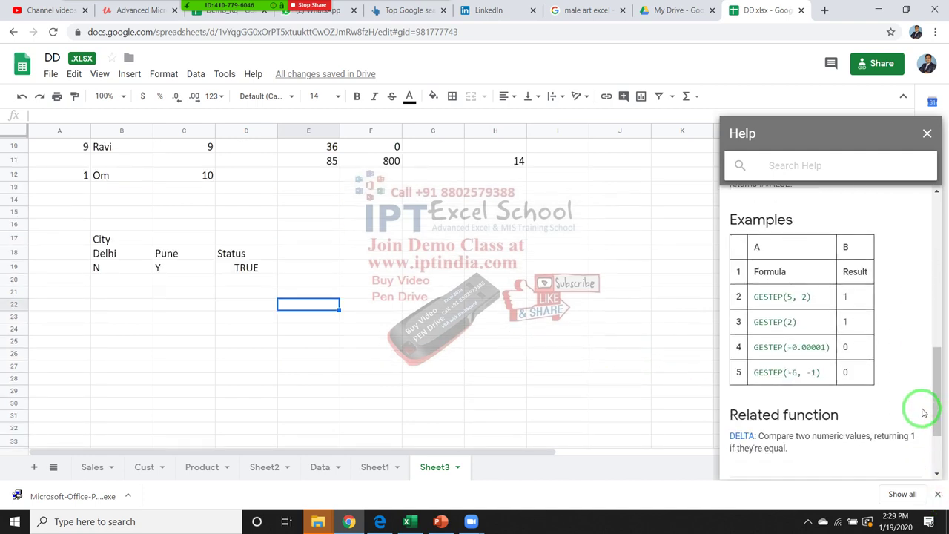
{"action": "scroll", "coordinate": [923, 412], "scroll_direction": "down", "scroll_amount": 2}
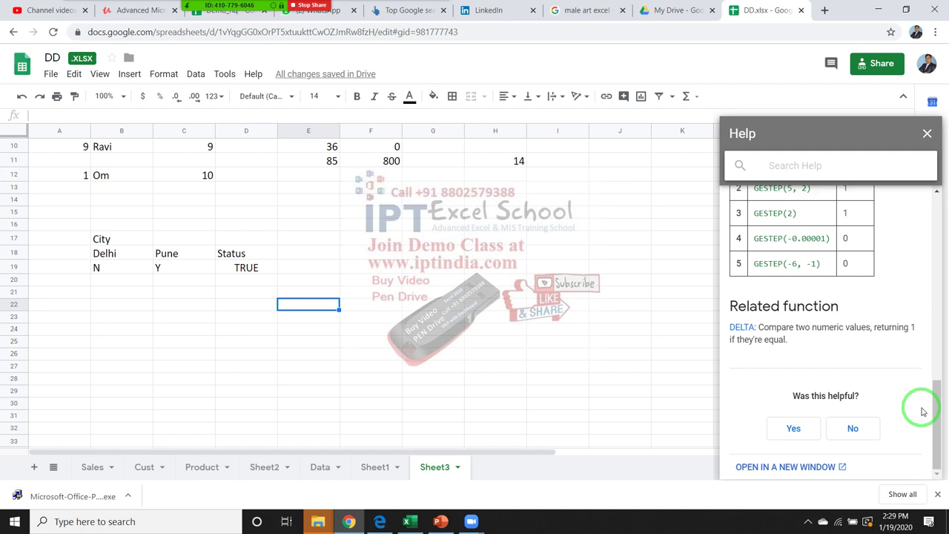
- Enter 10 in E21 and 20 in F21
{"action": "left_click", "coordinate": [497, 430]}
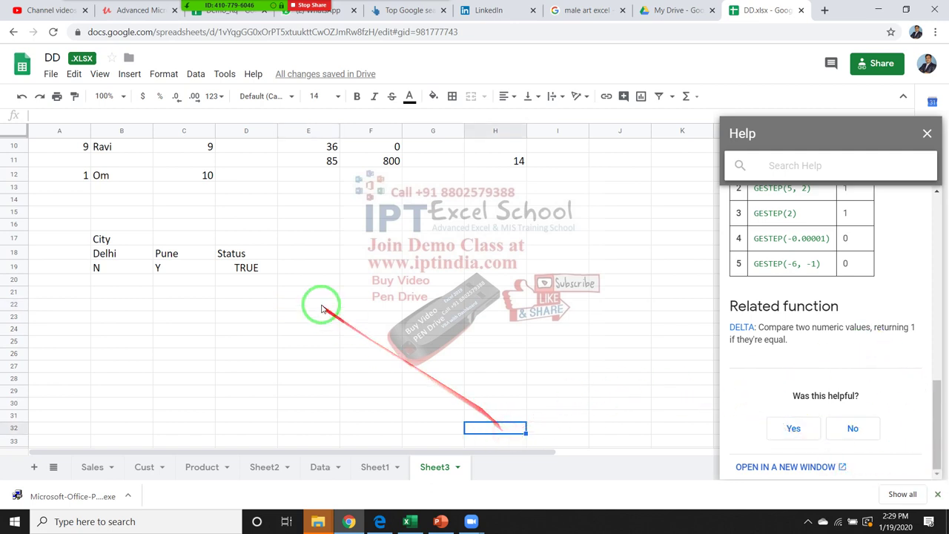
{"action": "left_click", "coordinate": [316, 292]}
{"action": "type", "text": "10"}
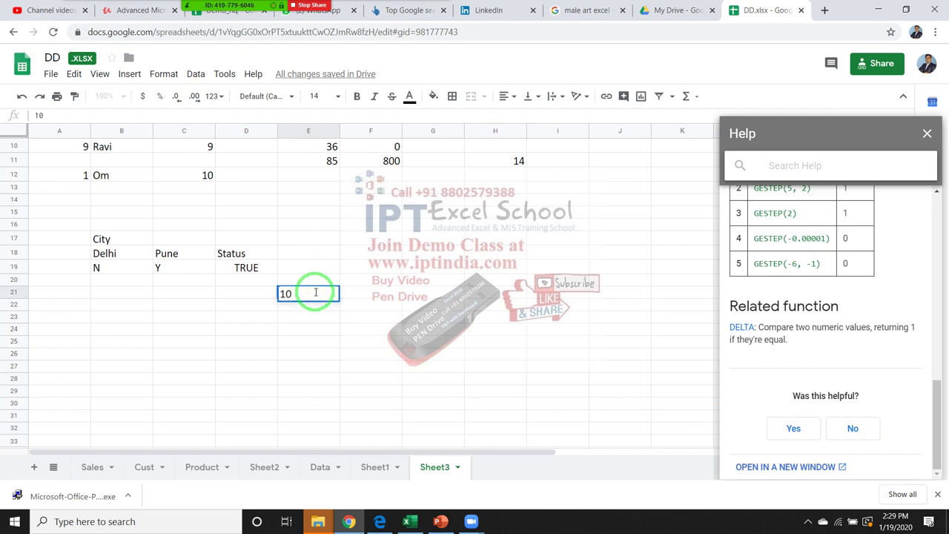
{"action": "key", "text": "Tab"}
{"action": "type", "text": "20"}
{"action": "key", "text": "Tab"}
{"action": "key", "text": "Tab"}
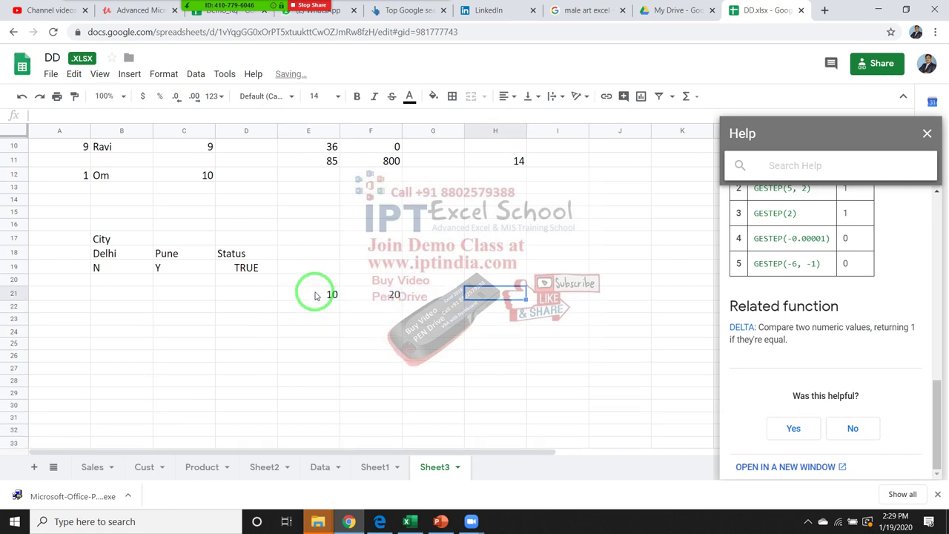
- Enter =DELTA(E21,F21) in G21 to compare the two numbers
{"action": "key", "text": "Left"}
{"action": "type", "text": "=del"}
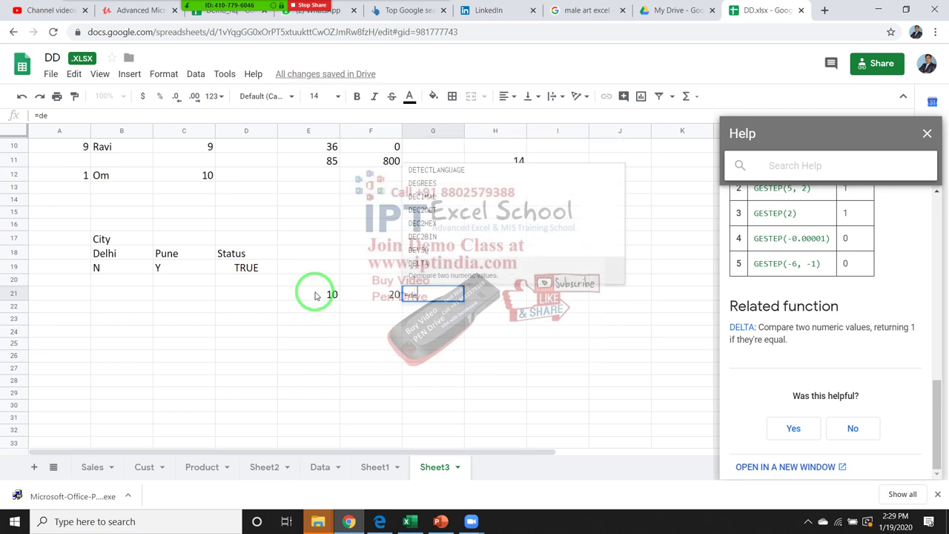
{"action": "key", "text": "Tab"}
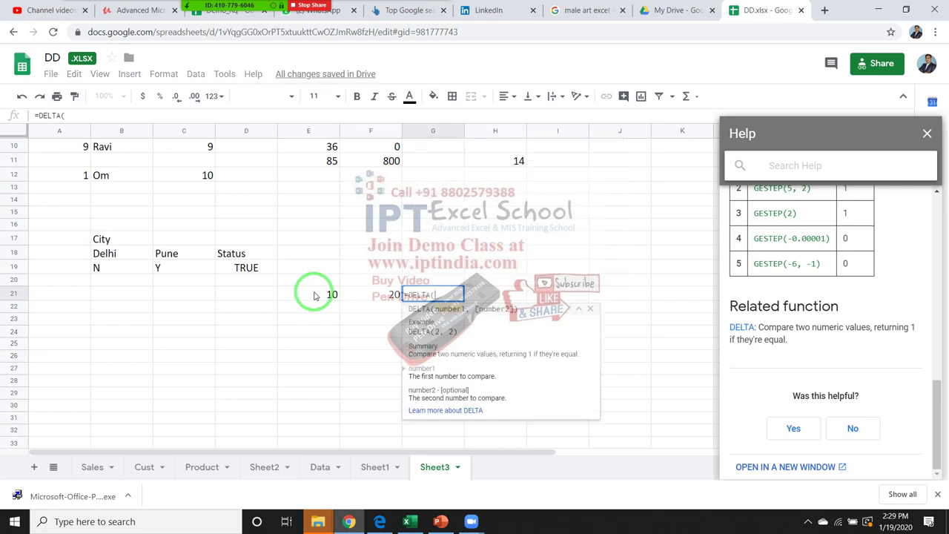
{"action": "left_click", "coordinate": [318, 295]}
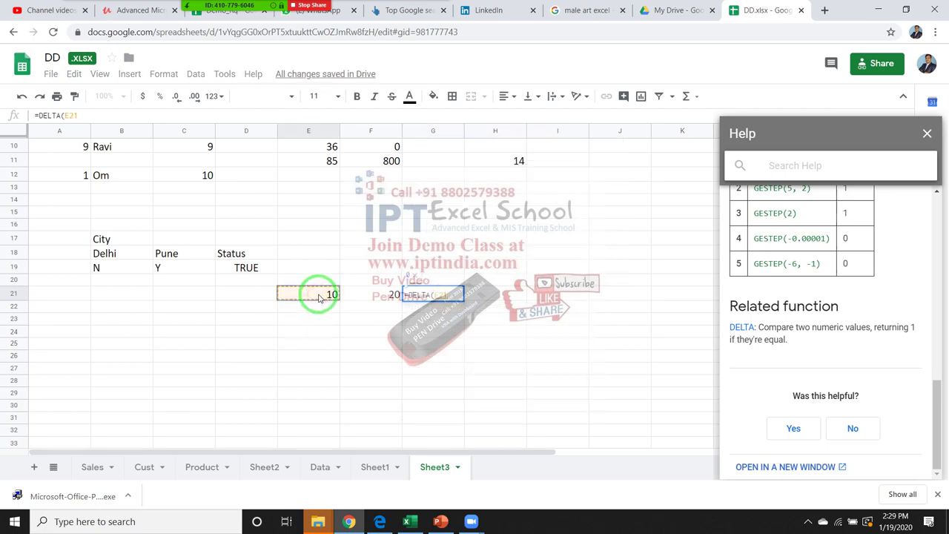
{"action": "type", "text": ","}
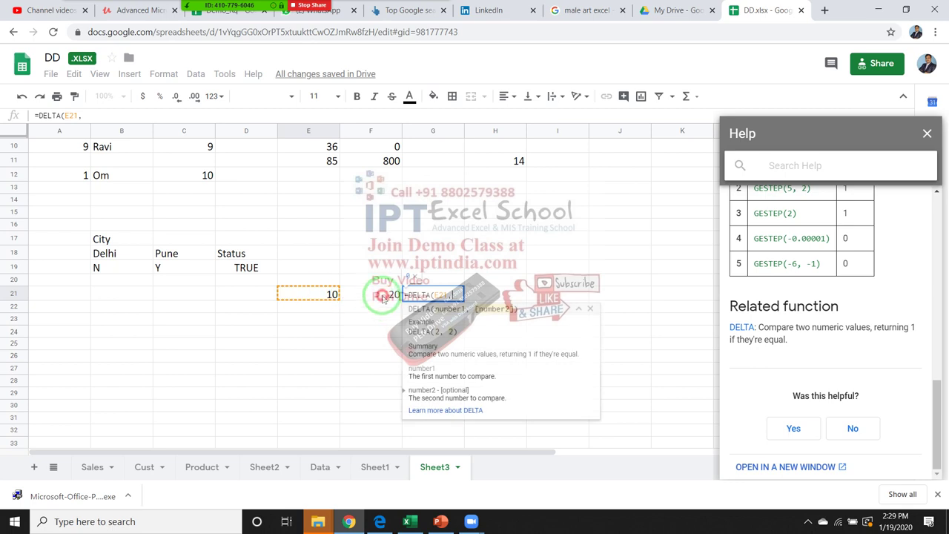
{"action": "left_click", "coordinate": [383, 297]}
{"action": "key", "text": "Return"}
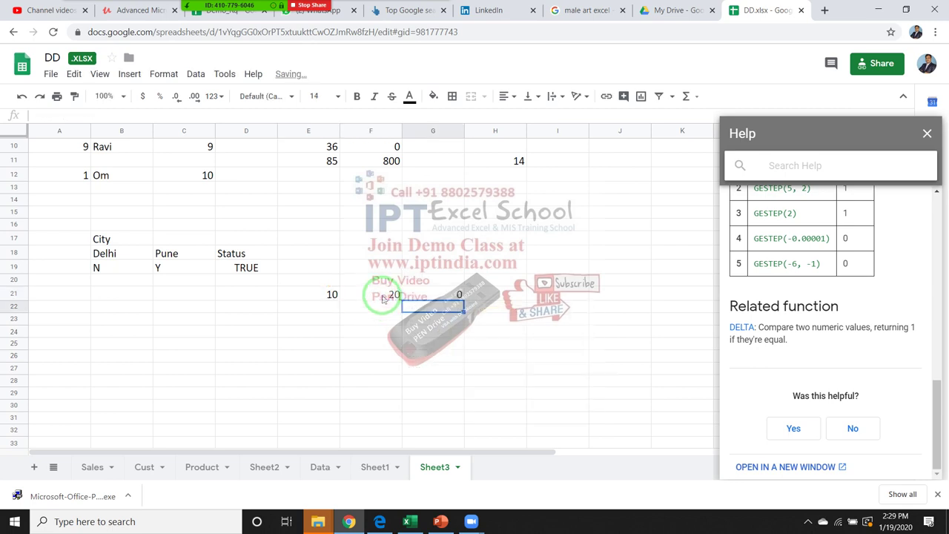
{"action": "key", "text": "Up"}
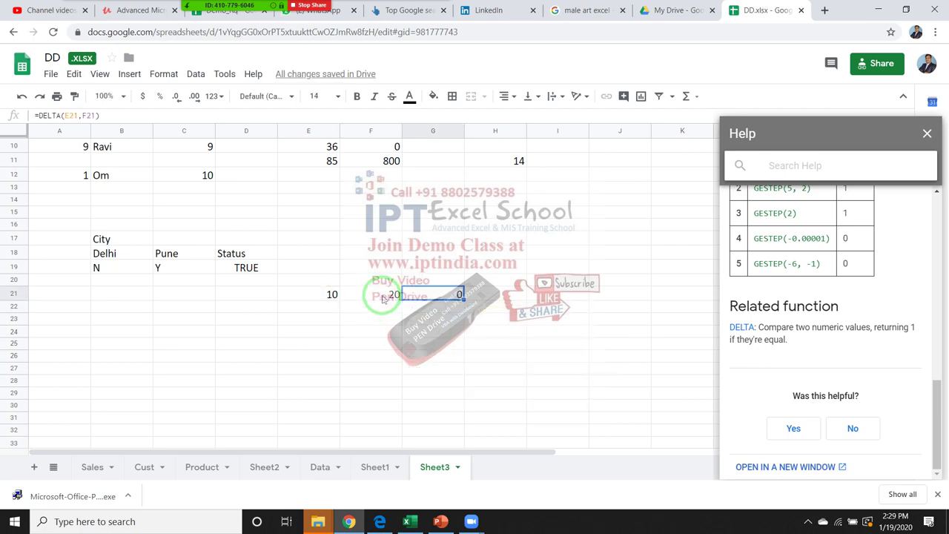
- Change F21 to 10 so G21 returns 1, then review D19, E21 and F21
{"action": "left_click", "coordinate": [384, 298]}
{"action": "type", "text": "10"}
{"action": "key", "text": "Return"}
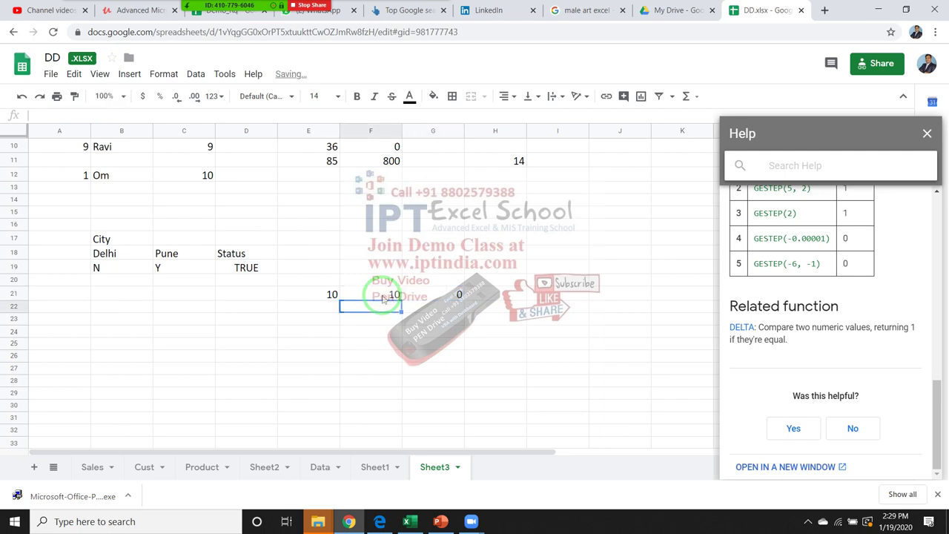
{"action": "left_click", "coordinate": [384, 297]}
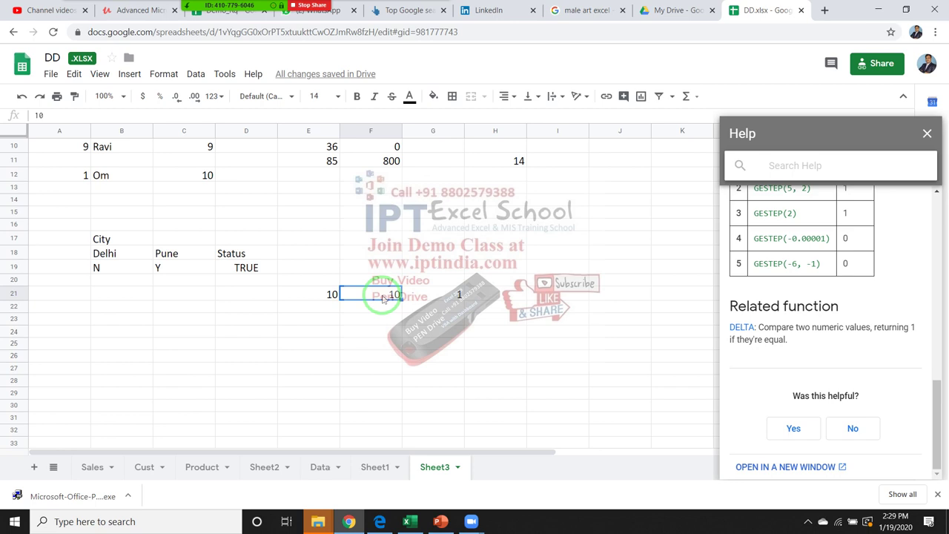
{"action": "left_click", "coordinate": [261, 270]}
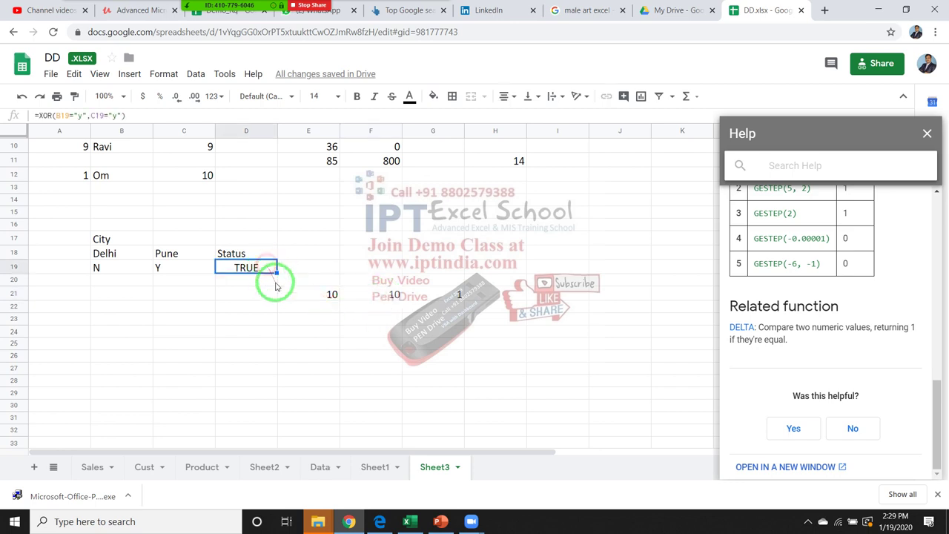
{"action": "left_click", "coordinate": [364, 308]}
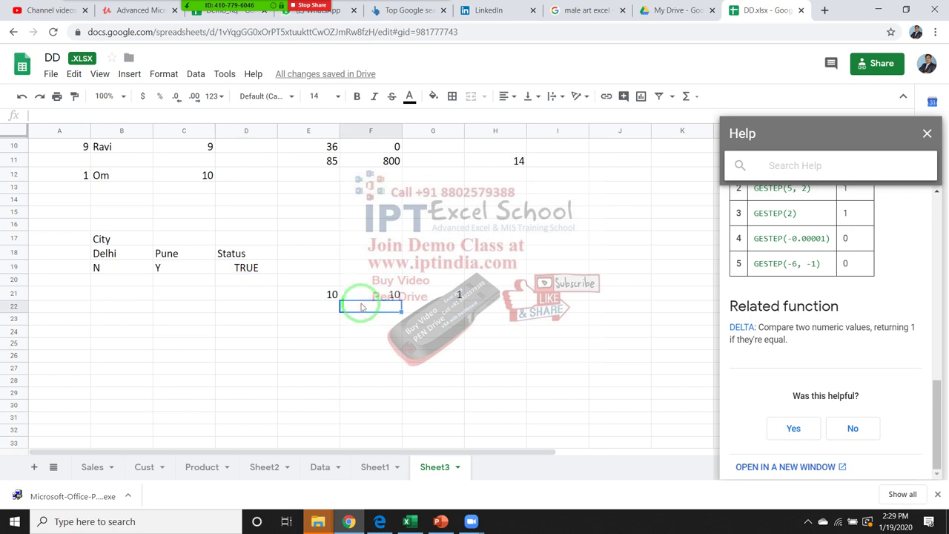
{"action": "left_click", "coordinate": [326, 297]}
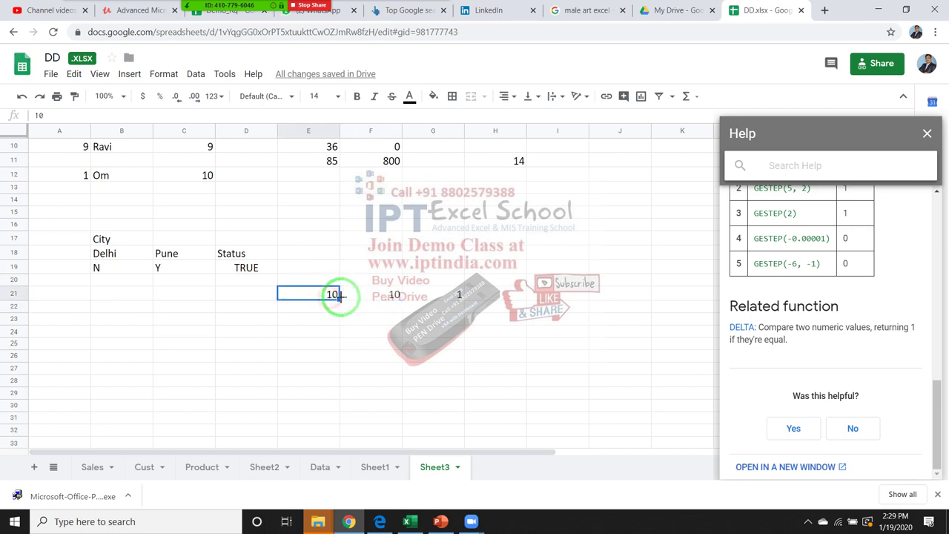
{"action": "left_click", "coordinate": [364, 296]}
{"action": "left_click", "coordinate": [494, 297]}
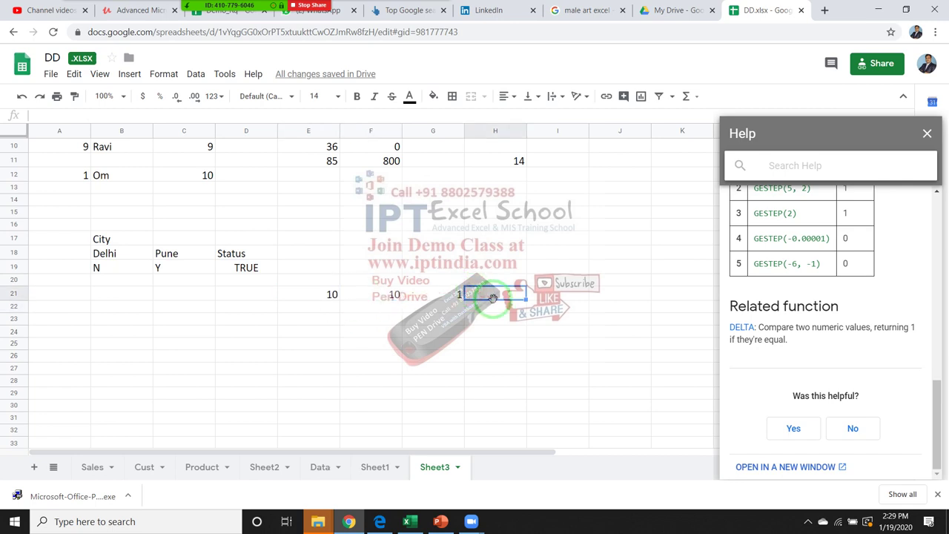
- Enter =GESTEP(E21,F21) in H21, which returns 1
{"action": "type", "text": "="}
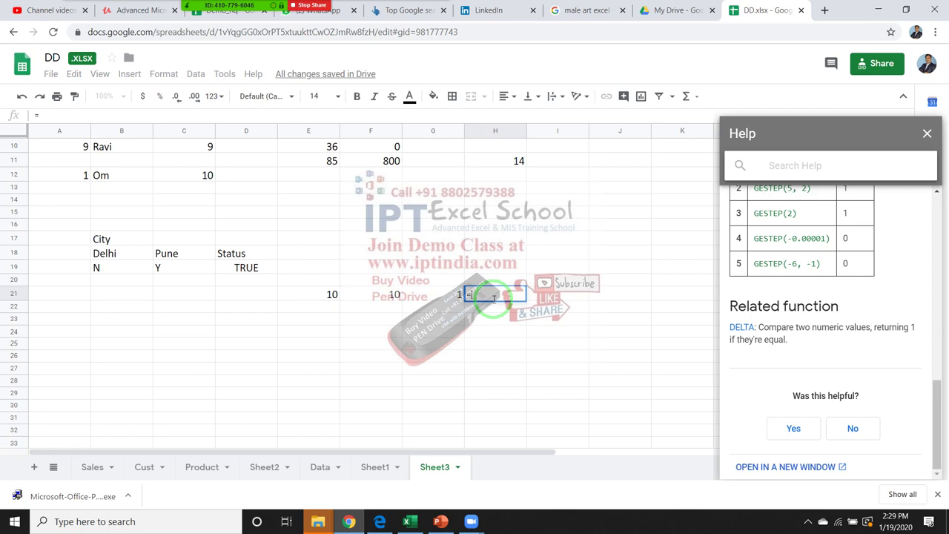
{"action": "type", "text": "ges"}
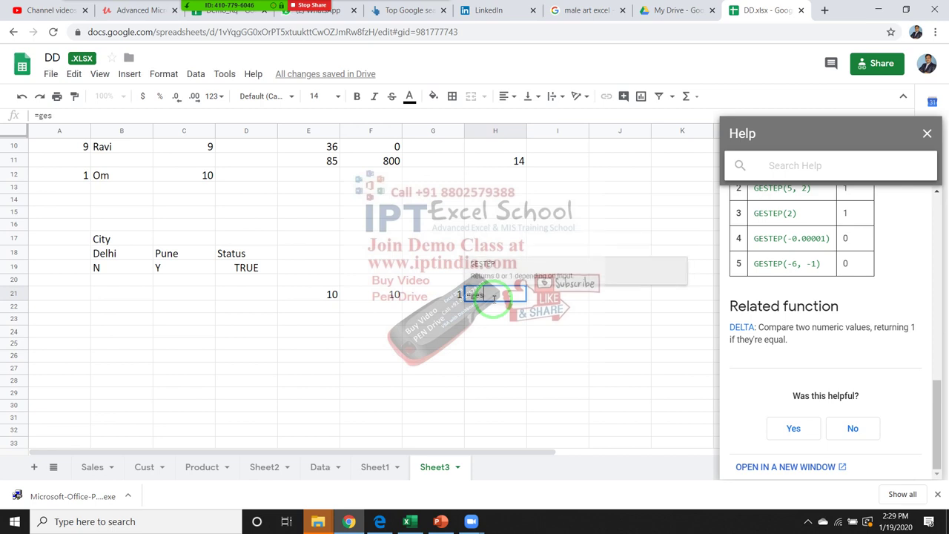
{"action": "key", "text": "Tab"}
{"action": "key", "text": "Left"}
{"action": "key", "text": "Left"}
{"action": "key", "text": "Left"}
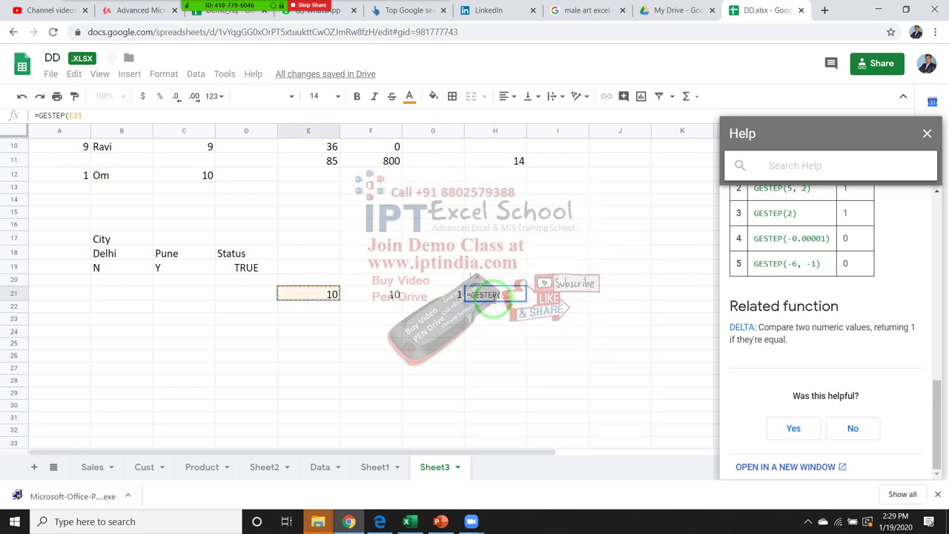
{"action": "type", "text": ","}
{"action": "key", "text": "Left"}
{"action": "key", "text": "Left"}
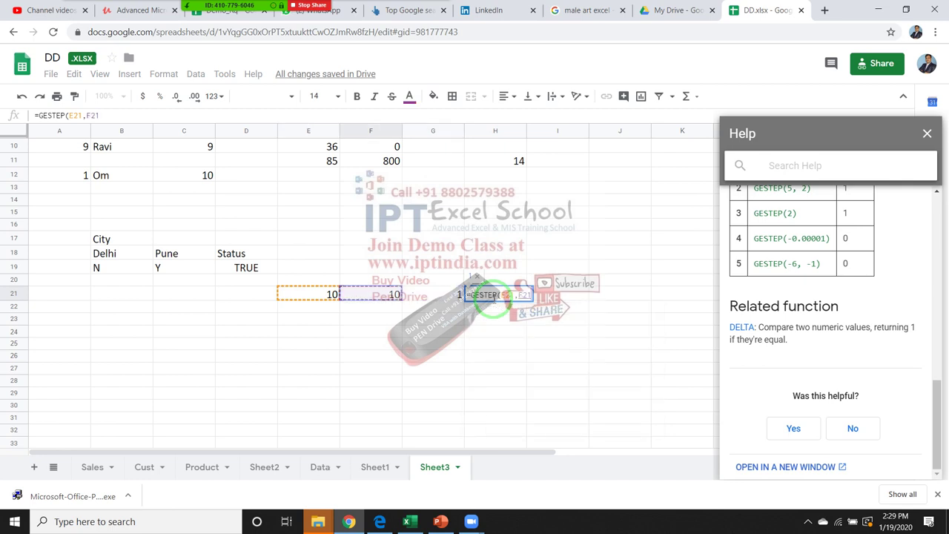
{"action": "key", "text": "Return"}
{"action": "left_click", "coordinate": [494, 298]}
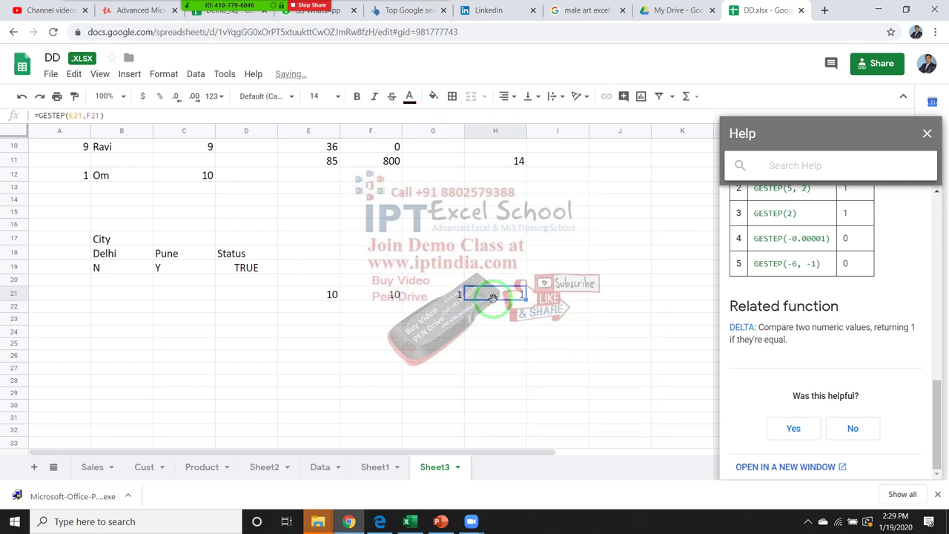
{"action": "key", "text": "Left"}
{"action": "key", "text": "Left"}
{"action": "key", "text": "Down"}
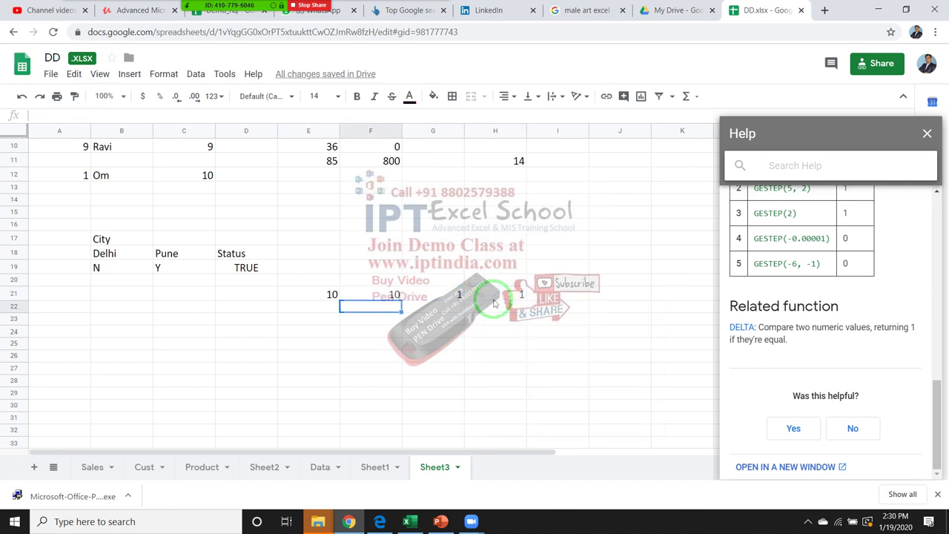
{"action": "key", "text": "Up"}
- Change F21 to 9, turning G21's DELTA result to 0
{"action": "type", "text": "9"}
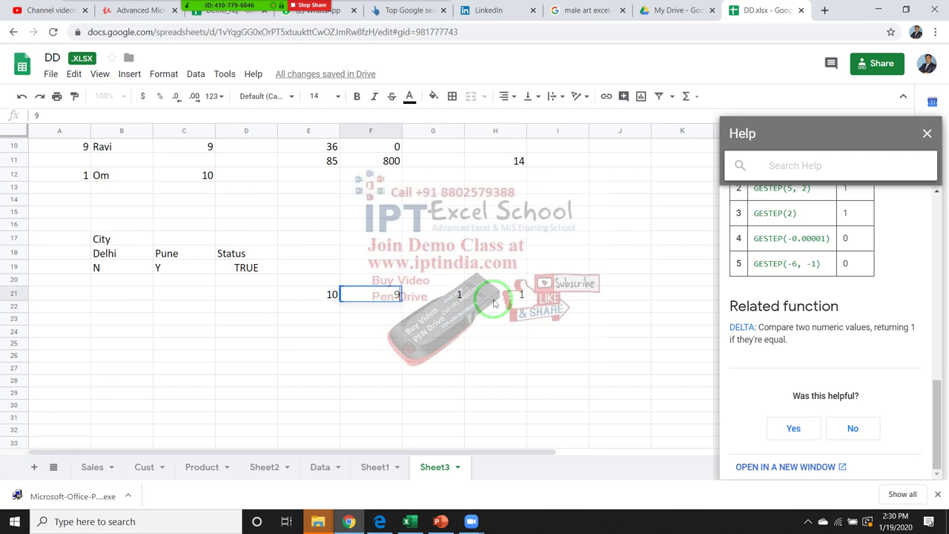
{"action": "key", "text": "Return"}
{"action": "key", "text": "Up"}
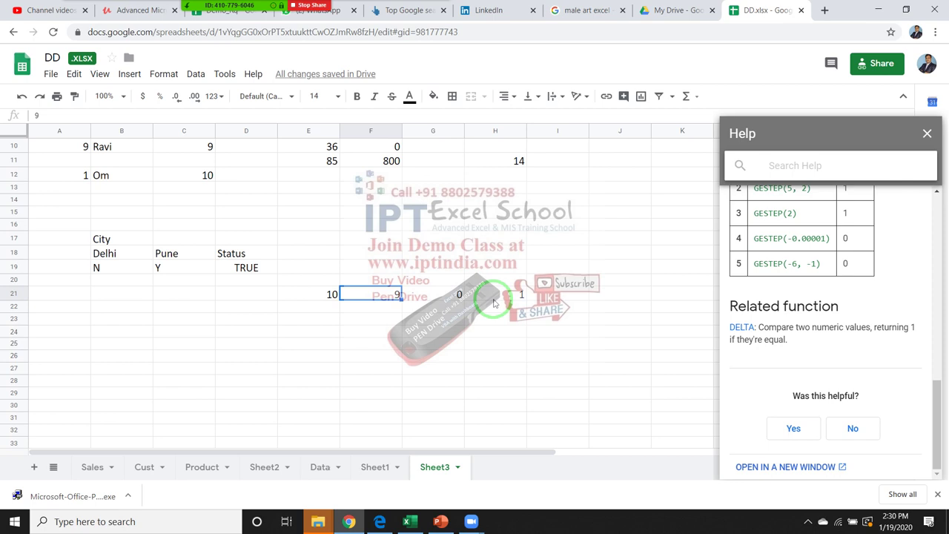
- Enter =E21>=F21 in F22, which returns TRUE
{"action": "key", "text": "Down"}
{"action": "type", "text": "="}
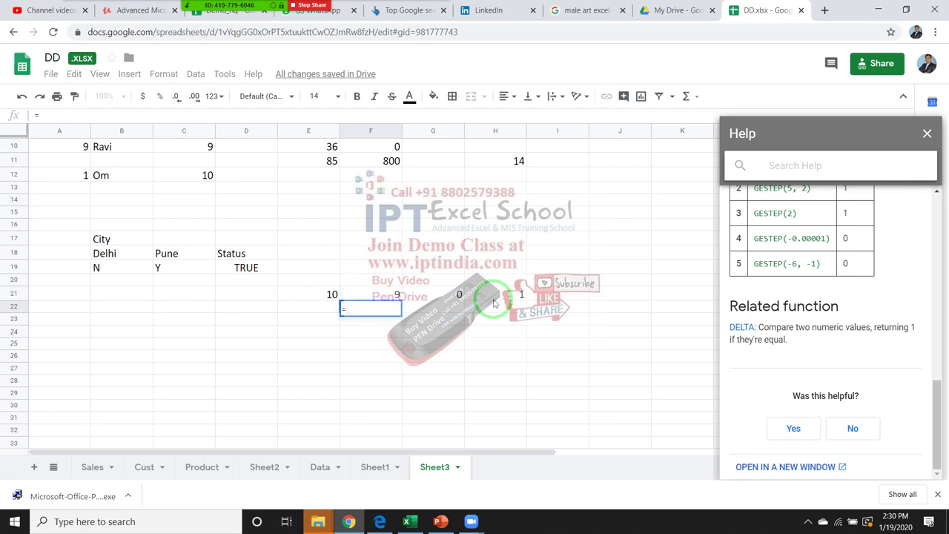
{"action": "key", "text": "Left"}
{"action": "key", "text": "Up"}
{"action": "type", "text": ">"}
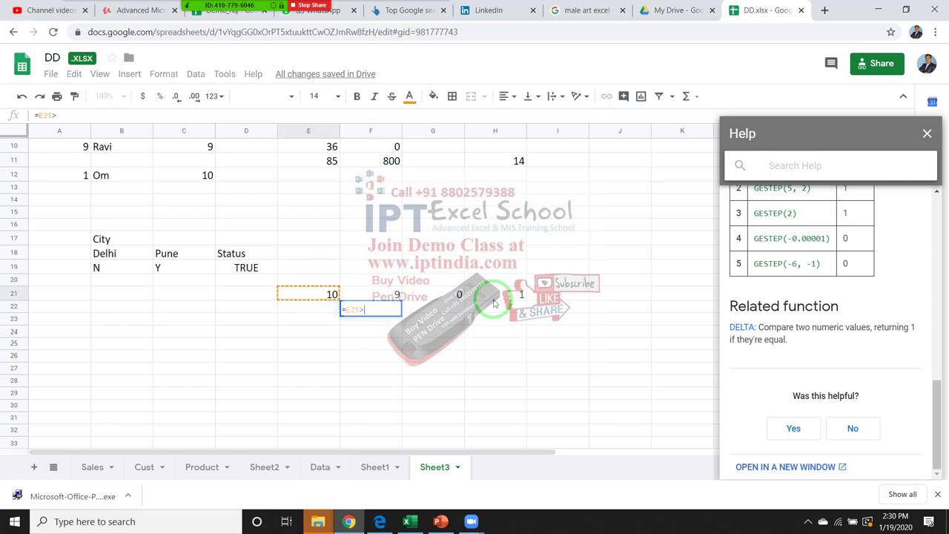
{"action": "key", "text": "Up"}
{"action": "key", "text": "BackSpace"}
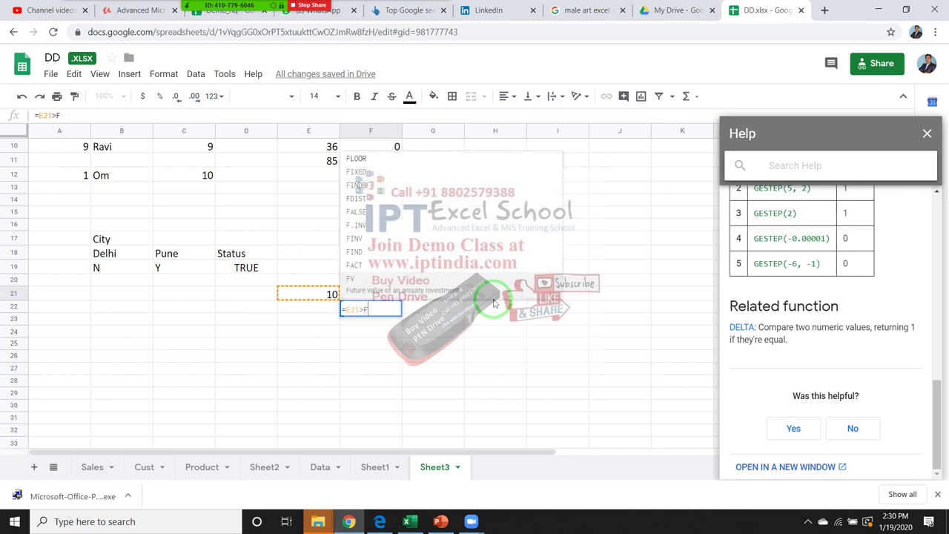
{"action": "type", "text": "="}
{"action": "key", "text": "Up"}
{"action": "key", "text": "Return"}
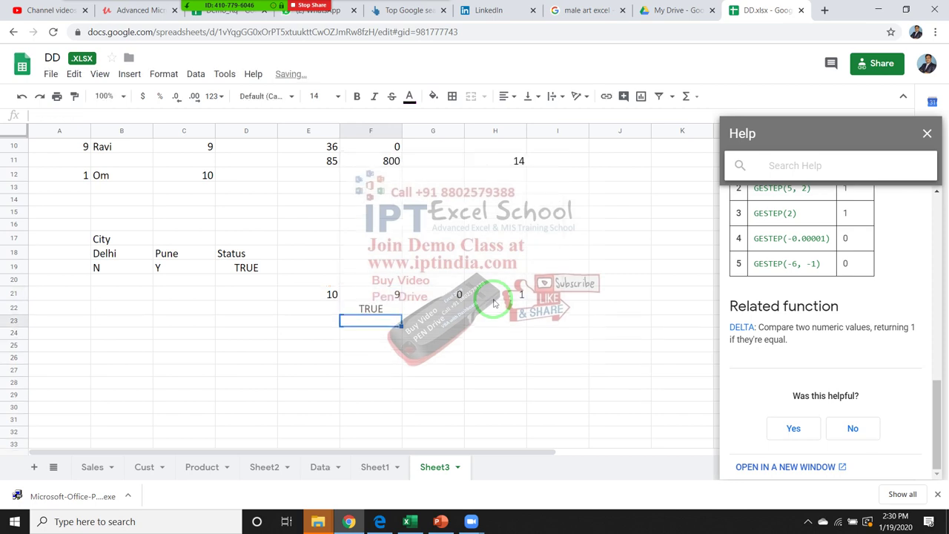
{"action": "key", "text": "Up"}
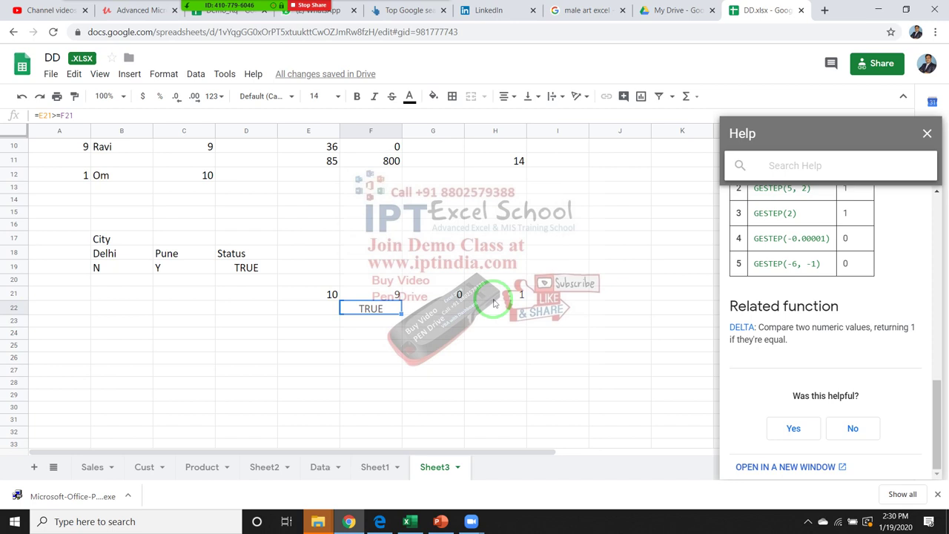
{"action": "left_click", "coordinate": [494, 304]}
{"action": "left_click", "coordinate": [371, 310]}
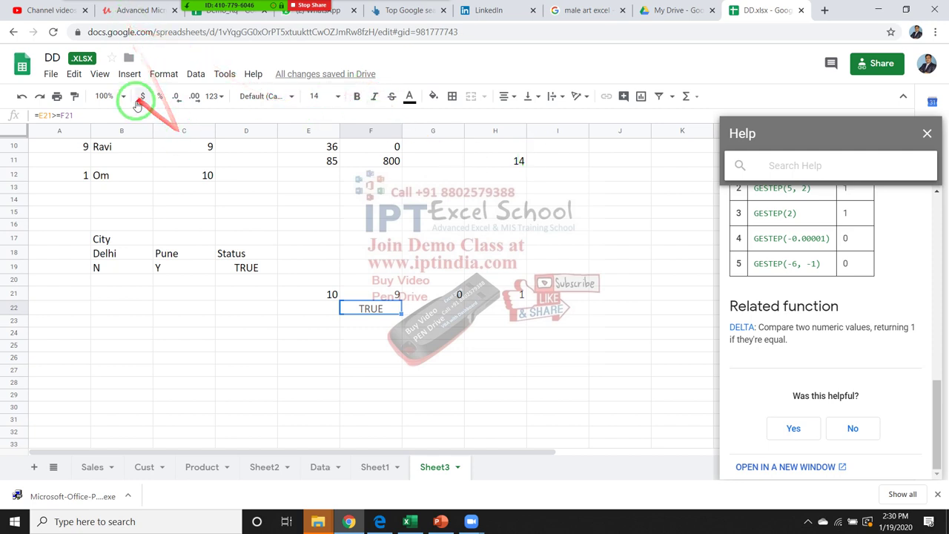
{"action": "left_click", "coordinate": [191, 298]}
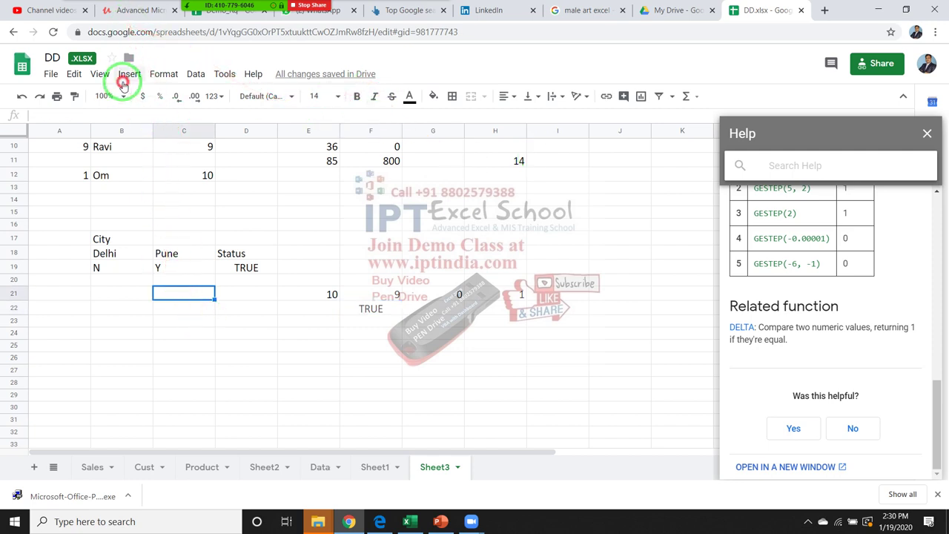
{"action": "left_click", "coordinate": [129, 73]}
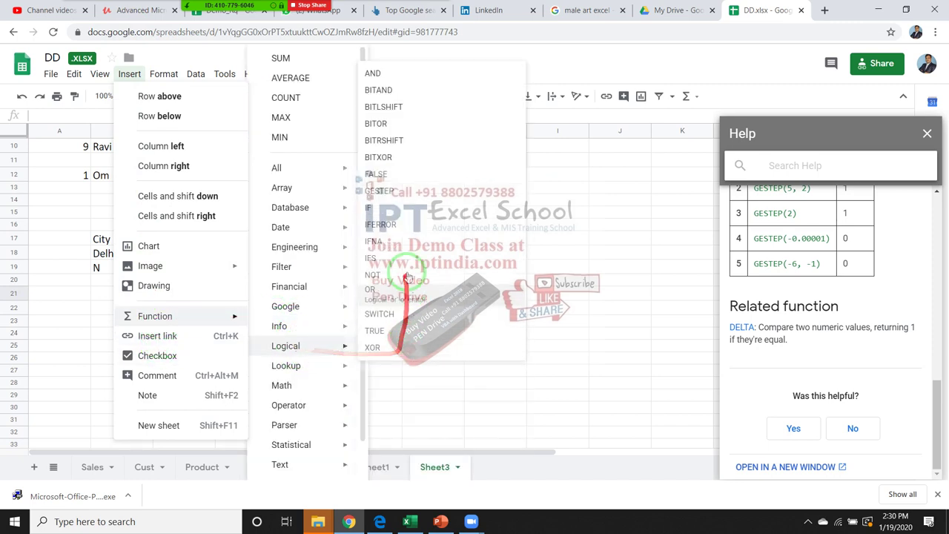
{"action": "mouse_move", "coordinate": [286, 346]}
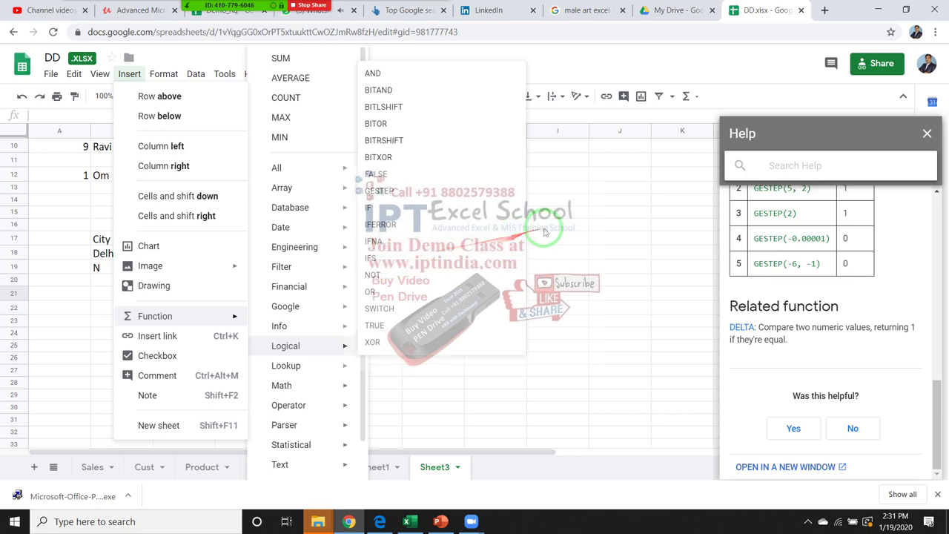
{"action": "left_click", "coordinate": [464, 265]}
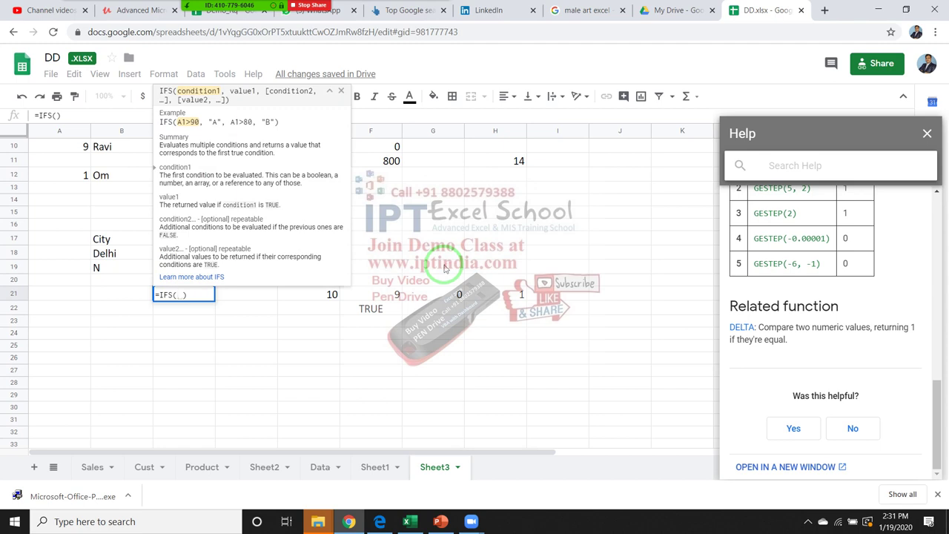
{"action": "key", "text": "Escape"}
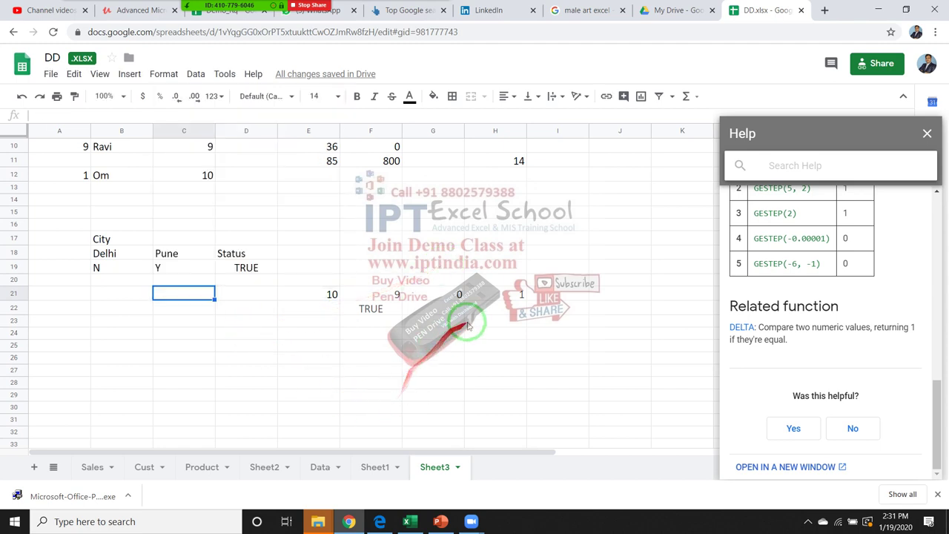
{"action": "left_click", "coordinate": [556, 202]}
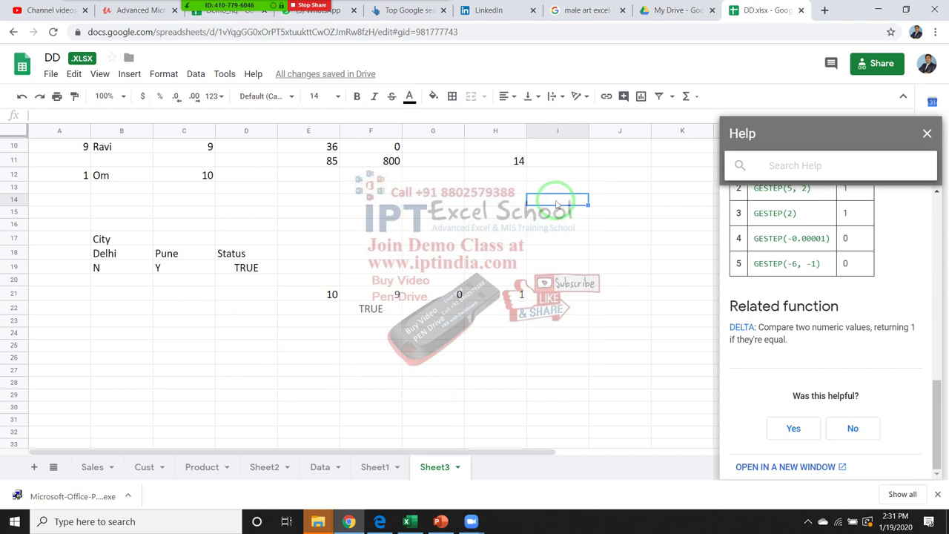
- Close the Help panel and put the header Sales in K1
{"action": "left_click", "coordinate": [927, 133]}
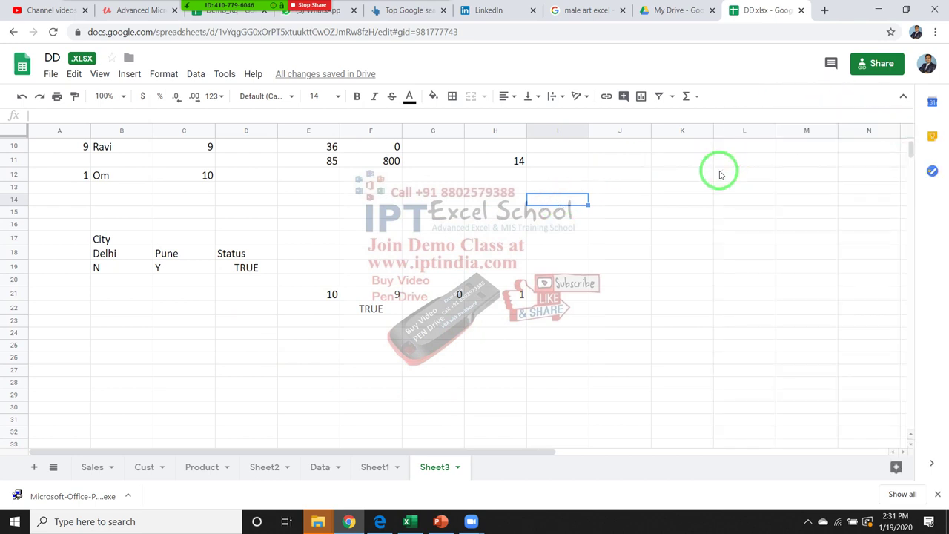
{"action": "key", "text": "Up"}
{"action": "key", "text": "Up"}
{"action": "key", "text": "Up"}
{"action": "key", "text": "Up"}
{"action": "key", "text": "Up"}
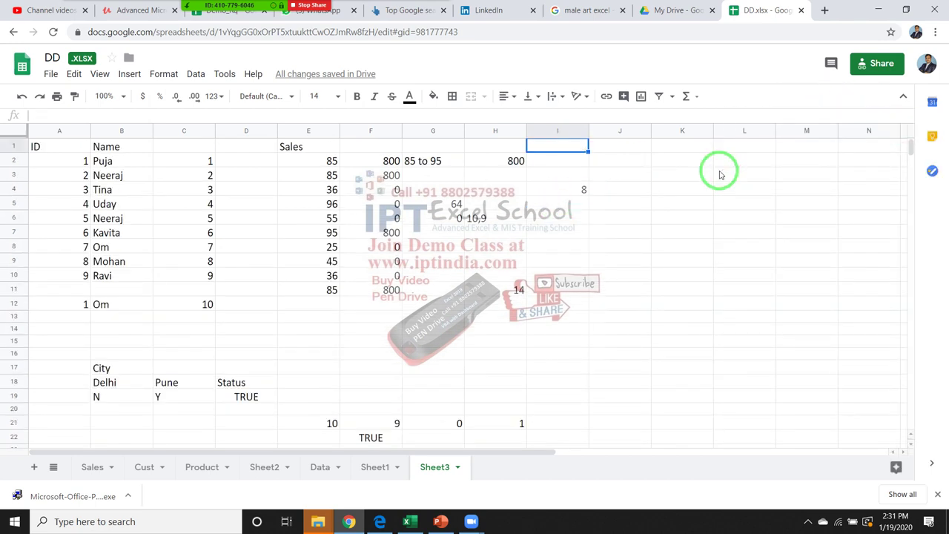
{"action": "key", "text": "Right"}
{"action": "key", "text": "Right"}
{"action": "type", "text": "SA"}
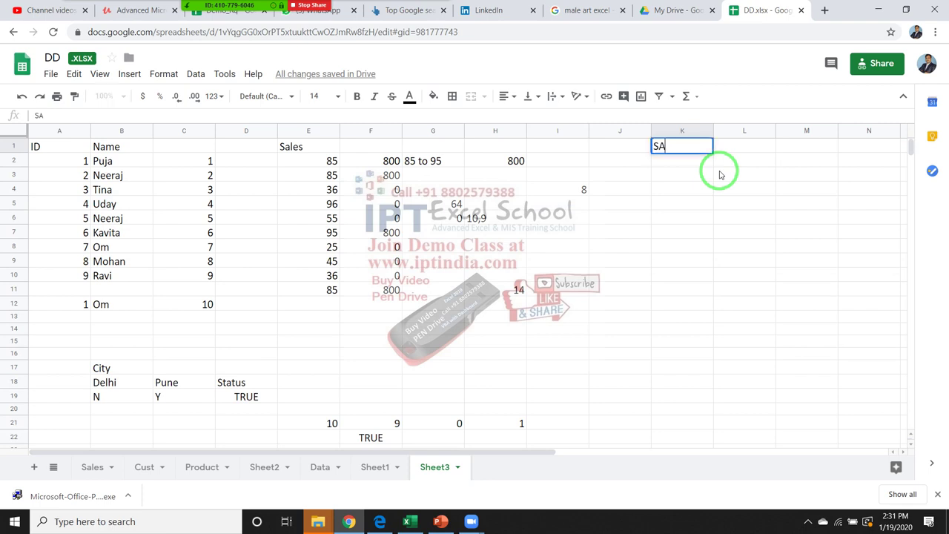
{"action": "type", "text": "les"}
{"action": "key", "text": "Return"}
{"action": "key", "text": "Up"}
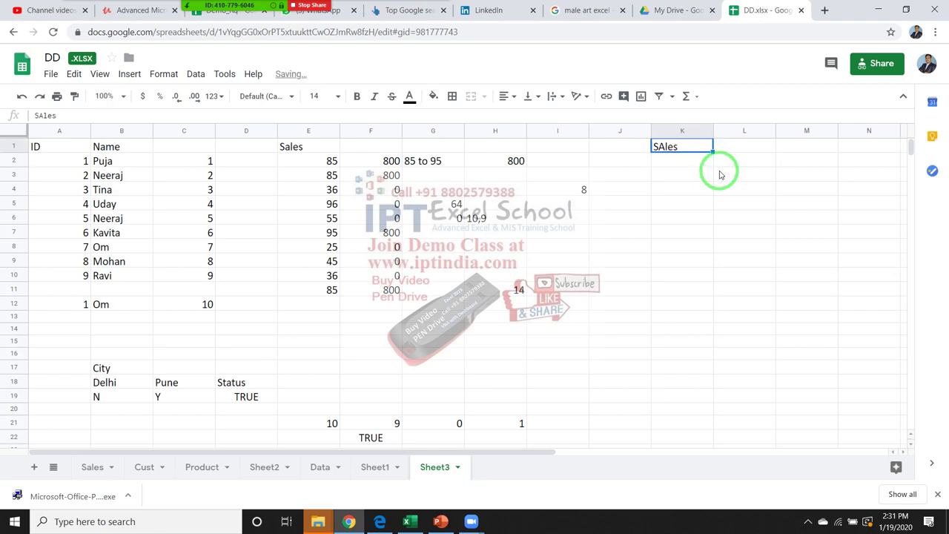
{"action": "type", "text": "Sales"}
{"action": "key", "text": "Return"}
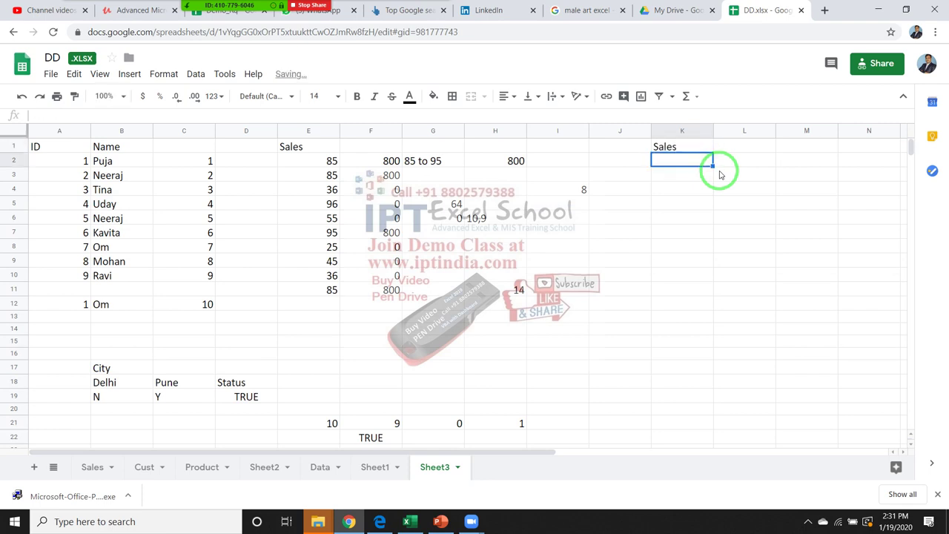
- Enter the sales figures 85, 36, 52, 12, 85, 14, 65, 98, 25 in K2:K10
{"action": "type", "text": "85"}
{"action": "key", "text": "Return"}
{"action": "type", "text": "36"}
{"action": "key", "text": "Return"}
{"action": "type", "text": "5"}
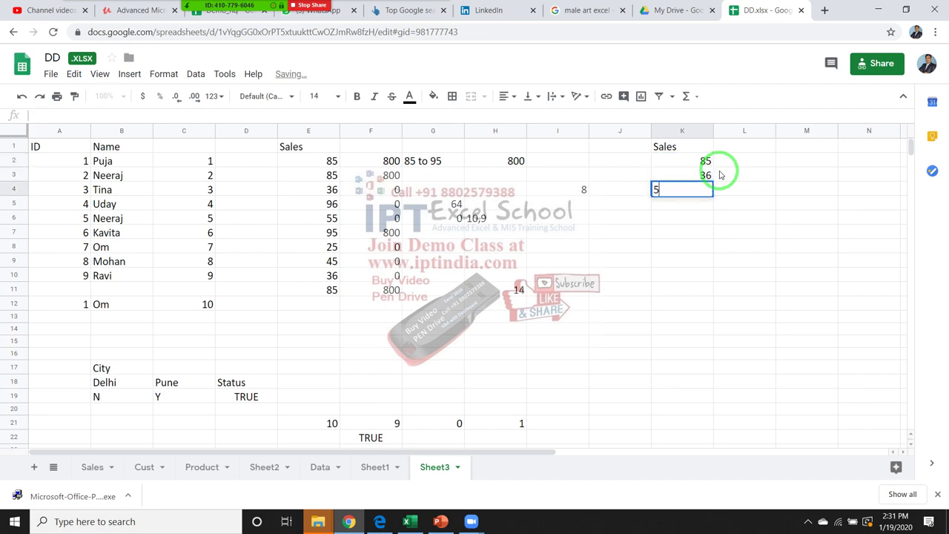
{"action": "type", "text": "2"}
{"action": "key", "text": "Return"}
{"action": "type", "text": "12"}
{"action": "key", "text": "Return"}
{"action": "type", "text": "8"}
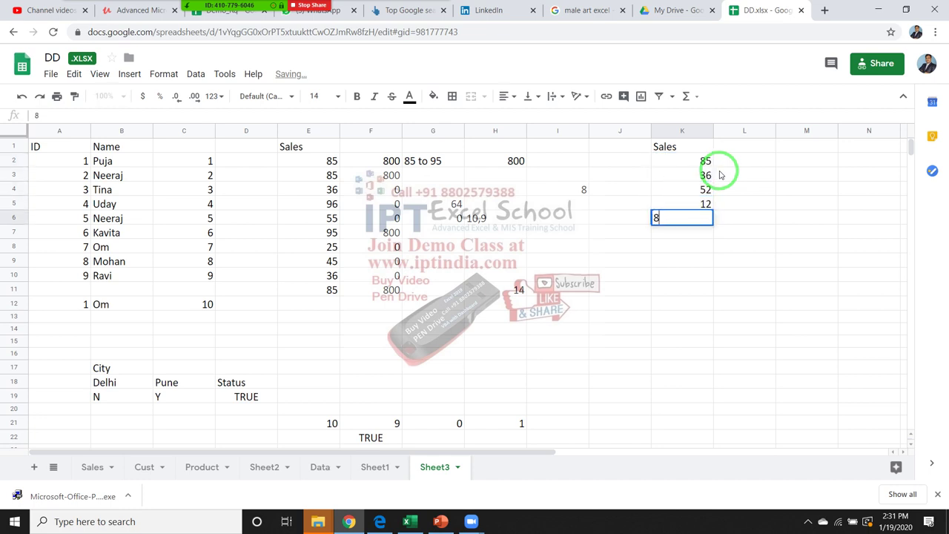
{"action": "type", "text": "5"}
{"action": "key", "text": "Return"}
{"action": "type", "text": "14"}
{"action": "key", "text": "Return"}
{"action": "type", "text": "65"}
{"action": "key", "text": "Return"}
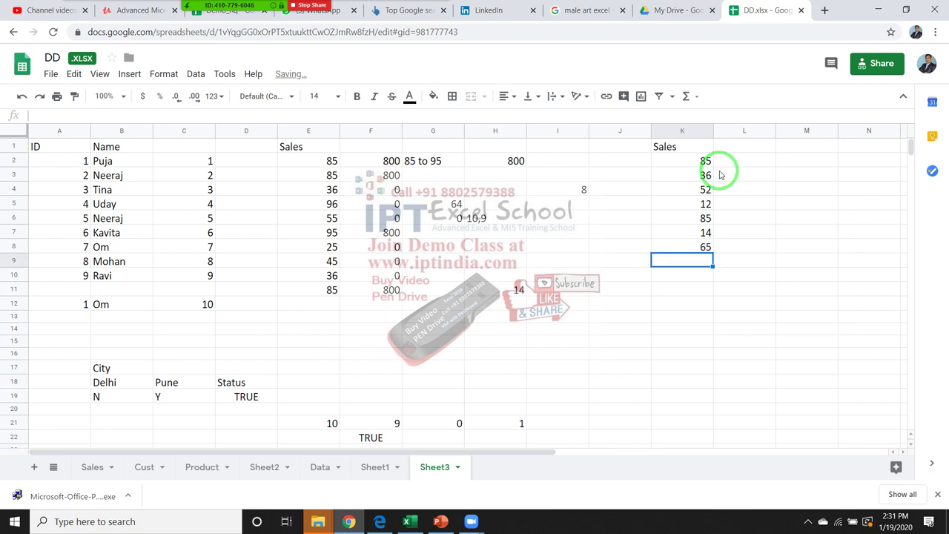
{"action": "type", "text": "98"}
{"action": "key", "text": "Return"}
{"action": "type", "text": "25"}
{"action": "key", "text": "Return"}
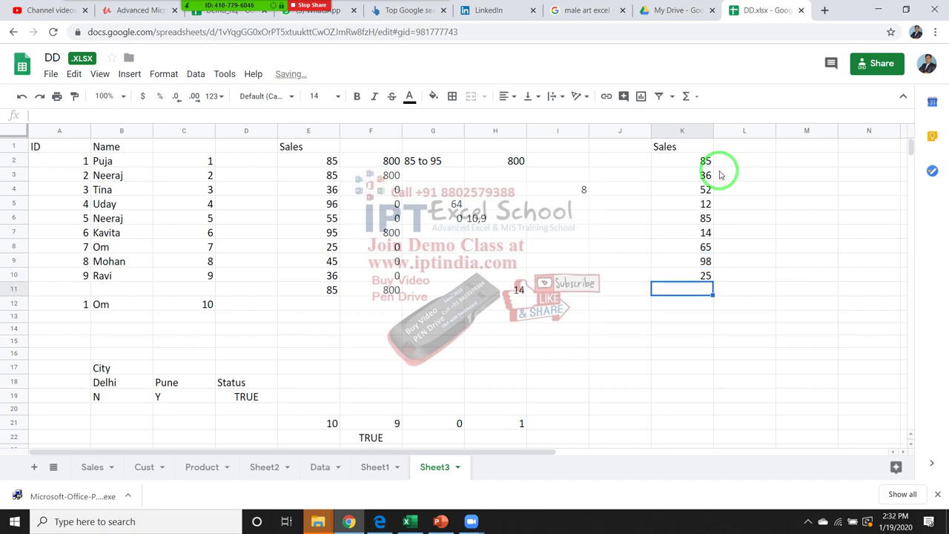
- Add the header Inc in L1
{"action": "key", "text": "ctrl+Up"}
{"action": "key", "text": "ctrl+Up"}
{"action": "key", "text": "Right"}
{"action": "type", "text": "I"}
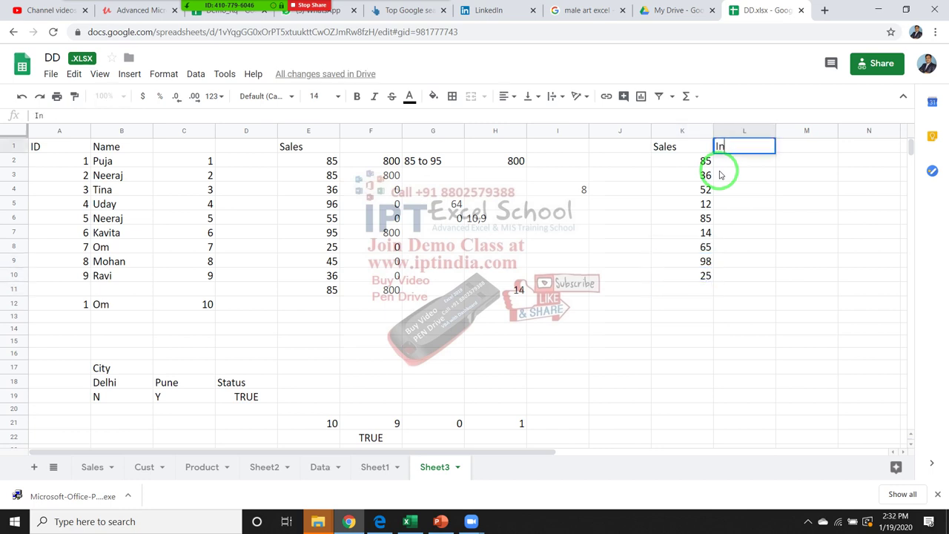
{"action": "type", "text": "nc"}
{"action": "key", "text": "Return"}
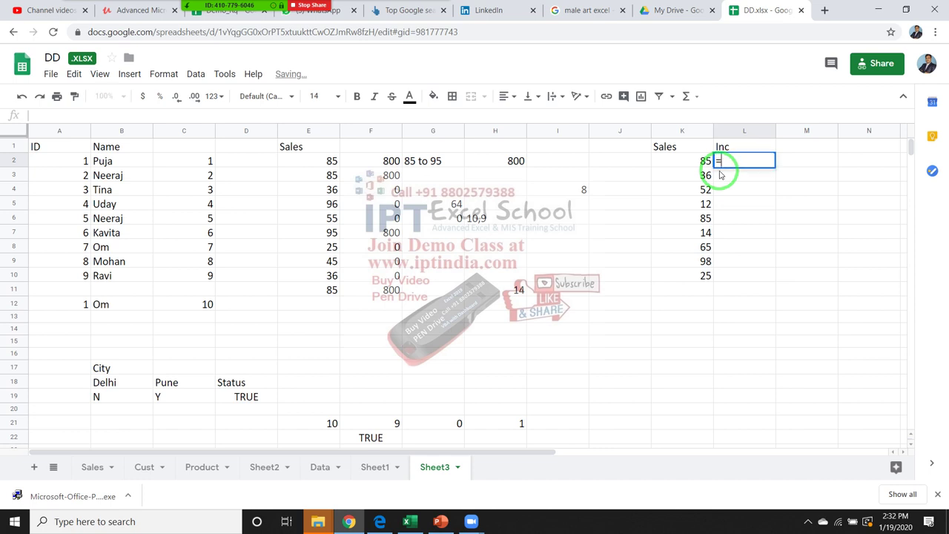
{"action": "key", "text": "Right"}
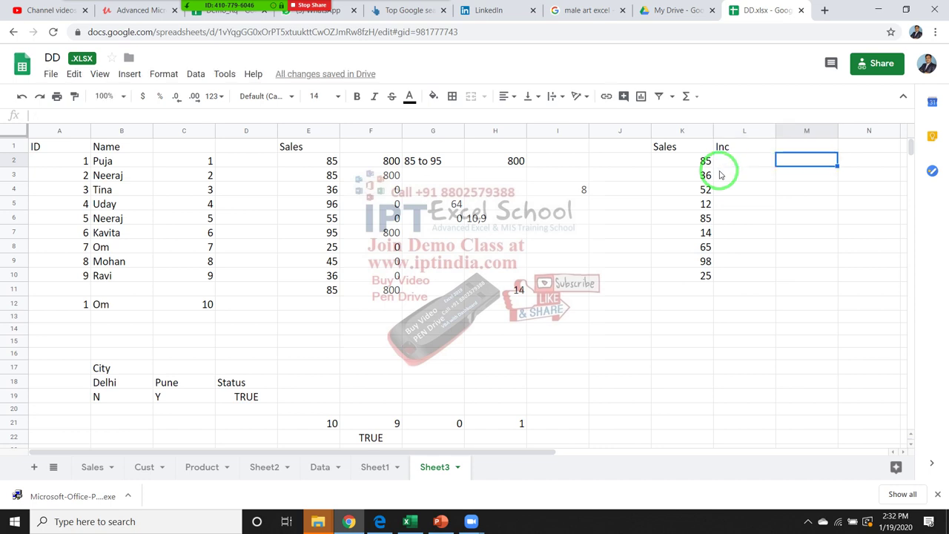
{"action": "key", "text": "Right"}
{"action": "key", "text": "Right"}
{"action": "key", "text": "Right"}
{"action": "key", "text": "Left"}
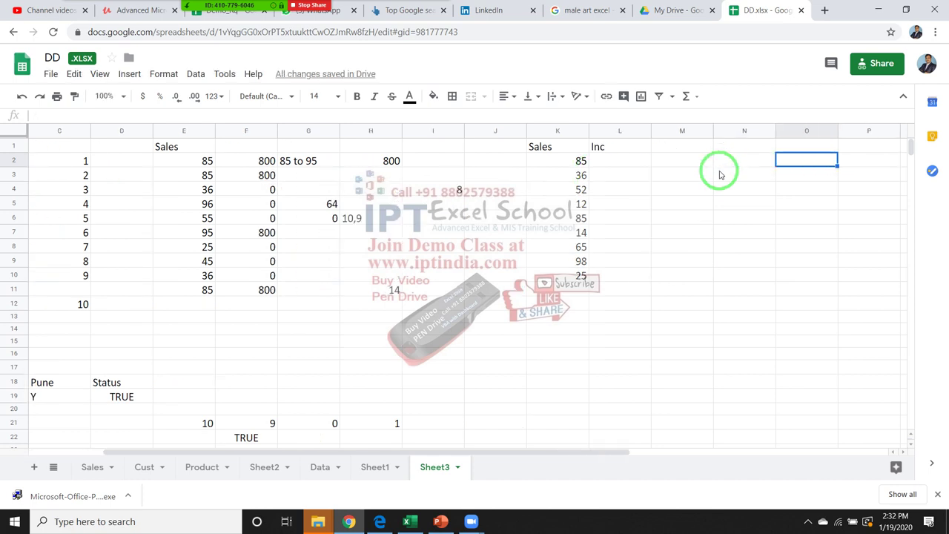
- Enter the first slab rows: <40 earns 500 and 40-80 earns 1000
{"action": "type", "text": "50"}
{"action": "key", "text": "Escape"}
{"action": "type", "text": "<"}
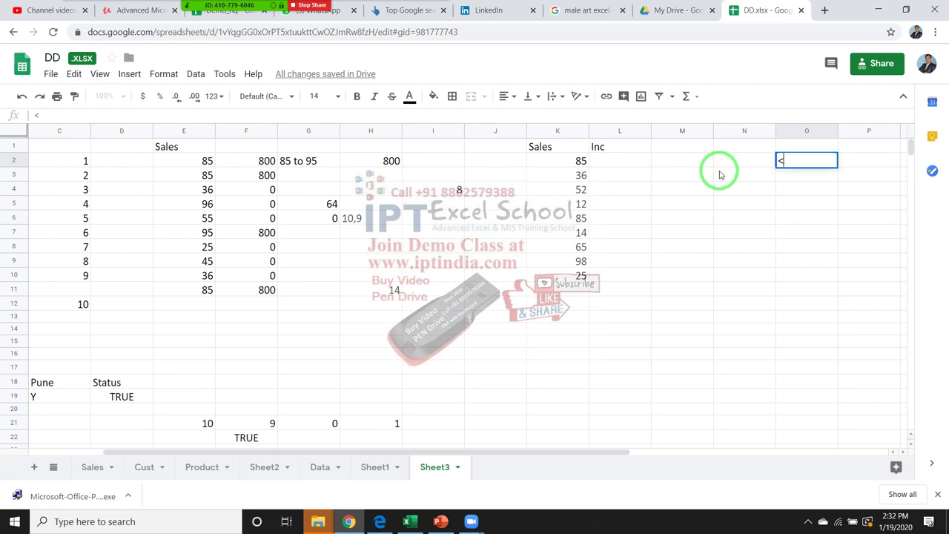
{"action": "type", "text": "40"}
{"action": "key", "text": "Tab"}
{"action": "type", "text": "5"}
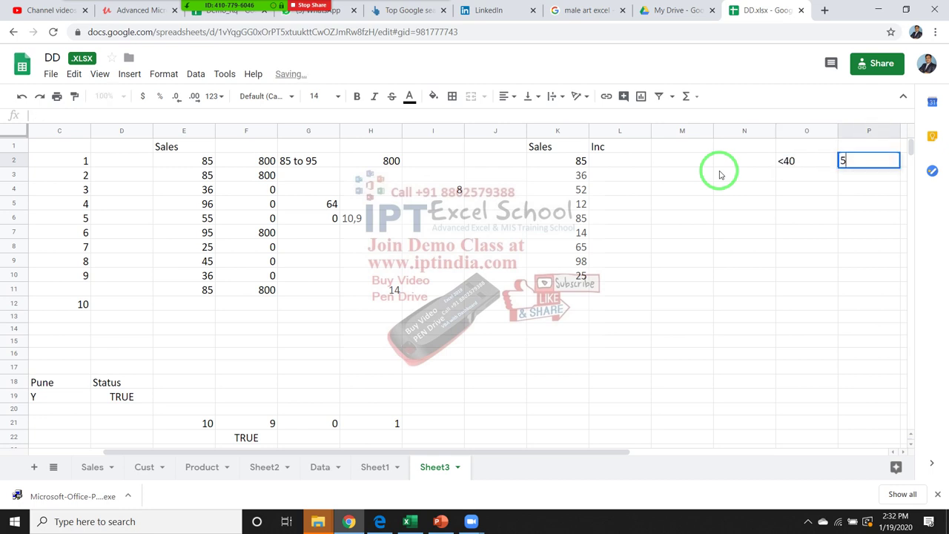
{"action": "type", "text": "00"}
{"action": "key", "text": "Return"}
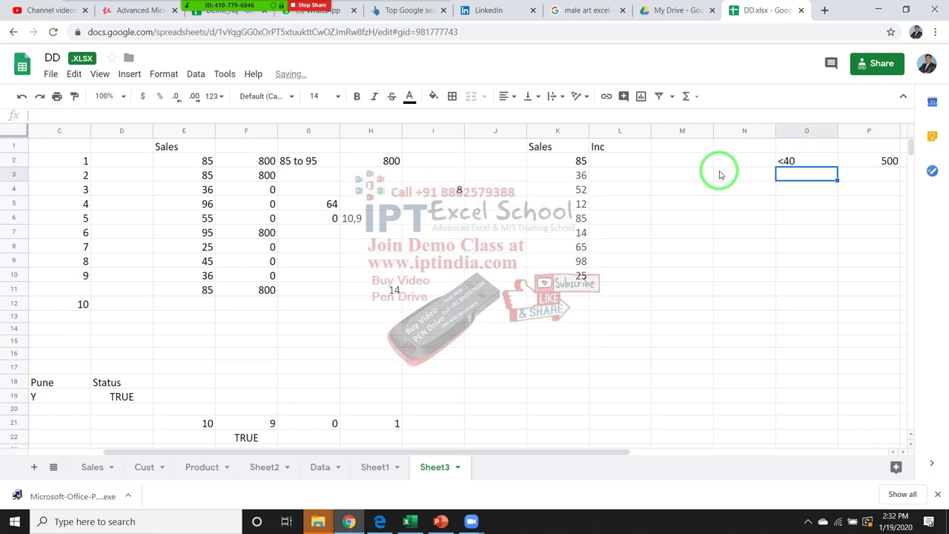
{"action": "type", "text": "40-100"}
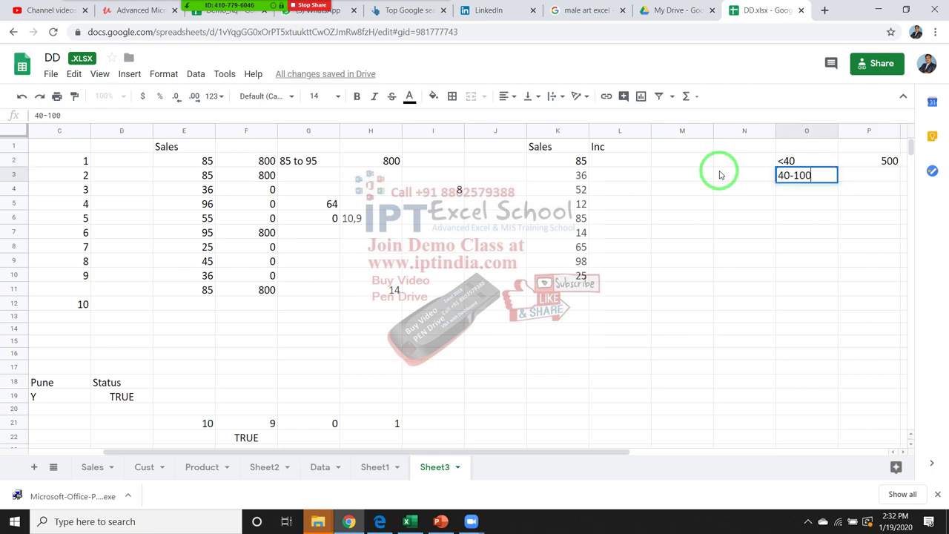
{"action": "key", "text": "BackSpace"}
{"action": "key", "text": "BackSpace"}
{"action": "key", "text": "BackSpace"}
{"action": "key", "text": "BackSpace"}
{"action": "type", "text": "-80"}
{"action": "key", "text": "BackSpace"}
{"action": "key", "text": "BackSpace"}
{"action": "type", "text": "6"}
{"action": "type", "text": "0"}
{"action": "key", "text": "Tab"}
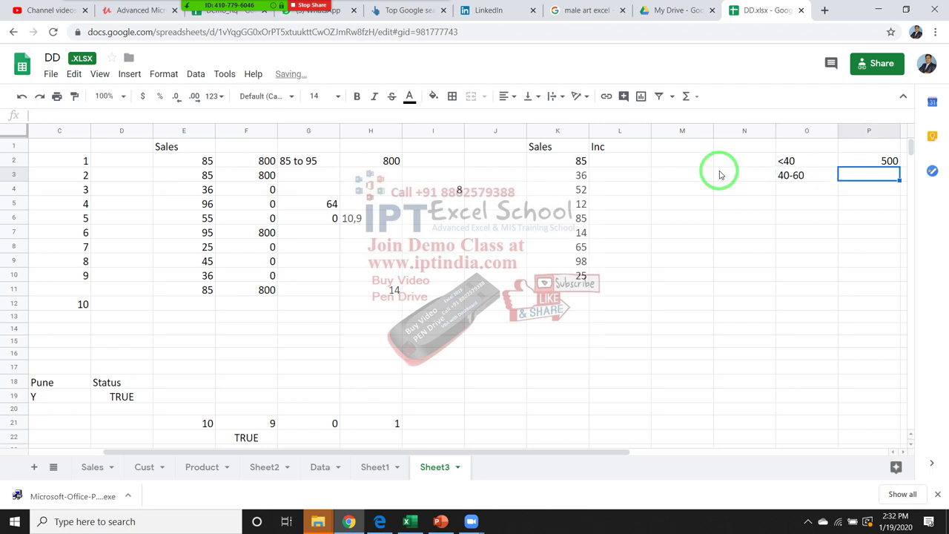
{"action": "key", "text": "Left"}
{"action": "type", "text": "40-8"}
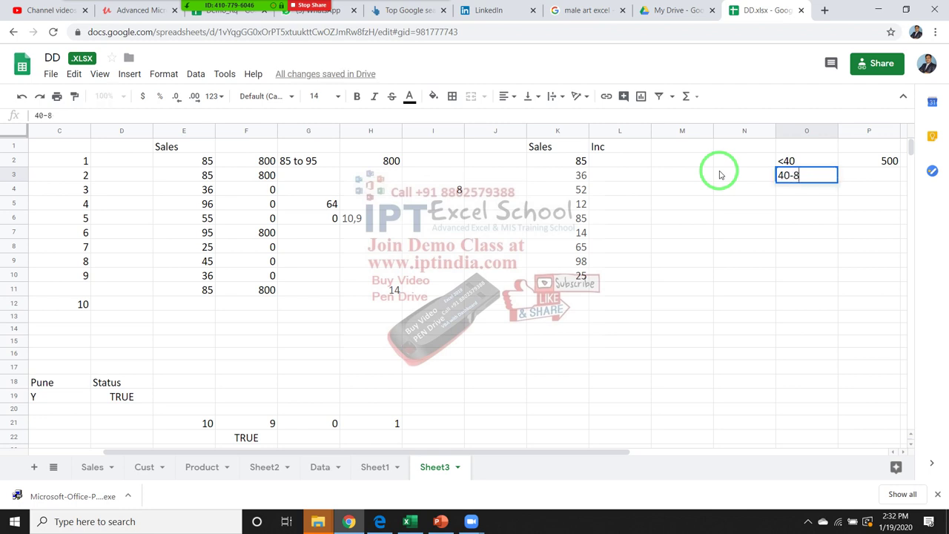
{"action": "type", "text": "0"}
{"action": "key", "text": "Tab"}
{"action": "type", "text": "1000"}
{"action": "key", "text": "Return"}
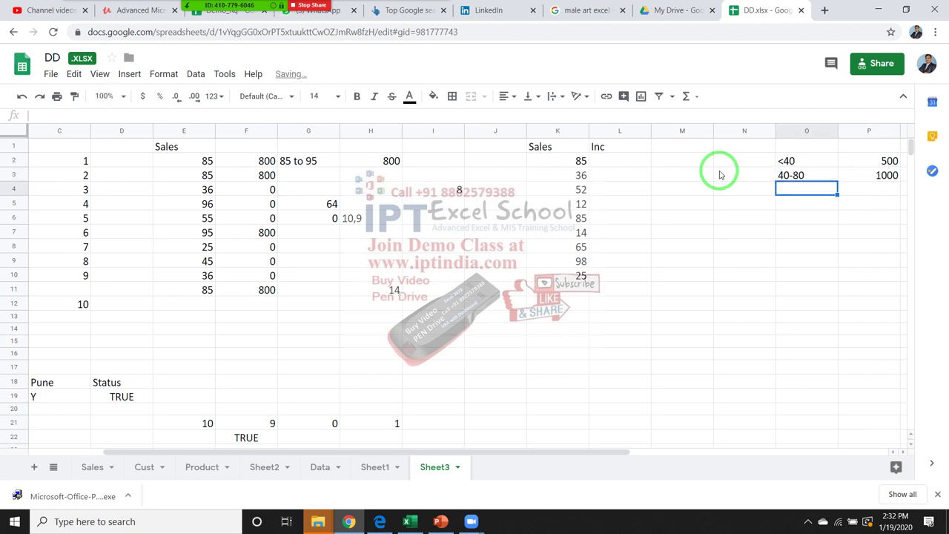
- Add the 81-100 → 2000 and >100 → 5000 slab rows, then return to L2
{"action": "type", "text": "81"}
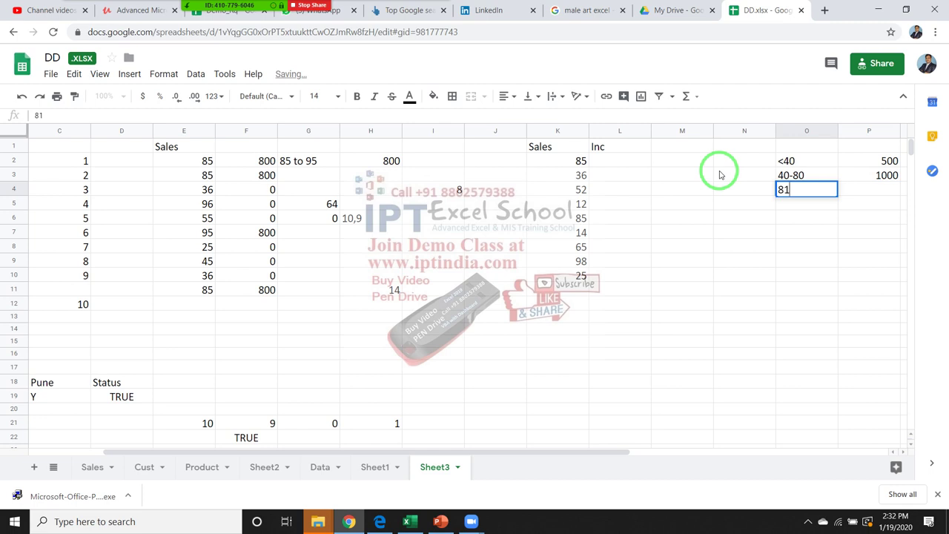
{"action": "type", "text": "-"}
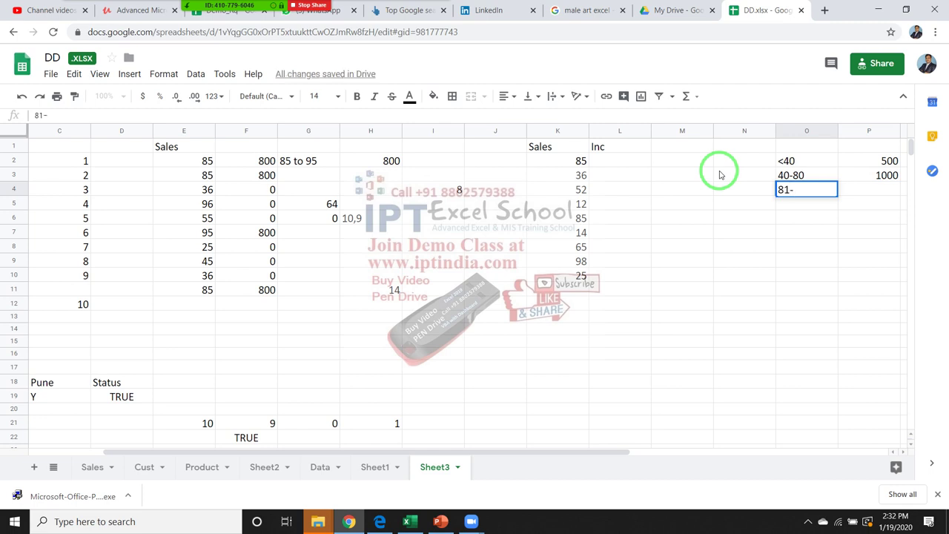
{"action": "type", "text": "100"}
{"action": "key", "text": "Tab"}
{"action": "type", "text": "2000"}
{"action": "key", "text": "Return"}
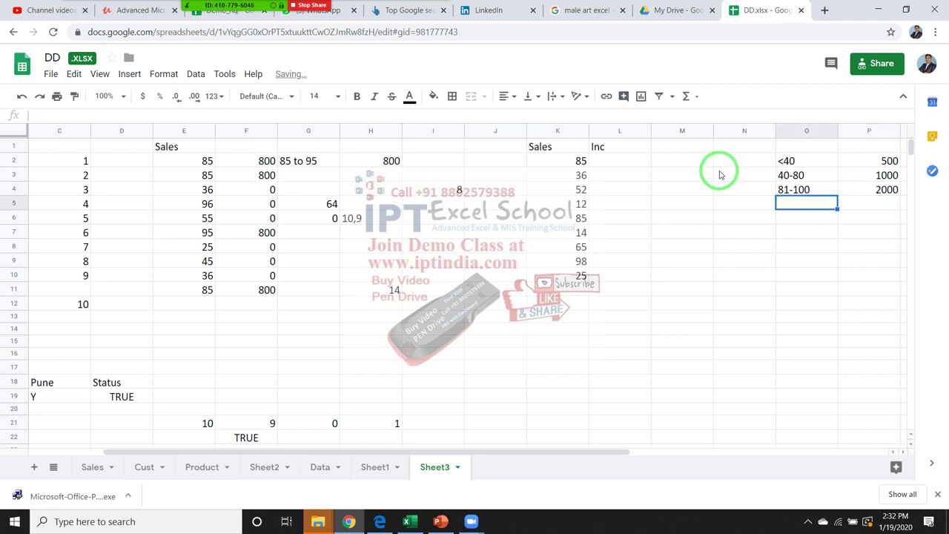
{"action": "type", "text": ">100"}
{"action": "key", "text": "Return"}
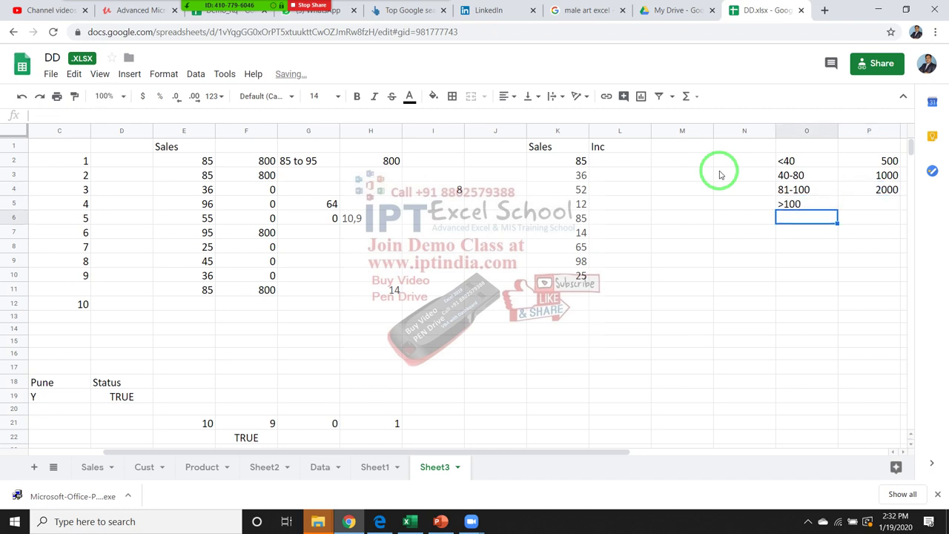
{"action": "key", "text": "Up"}
{"action": "key", "text": "Tab"}
{"action": "type", "text": "5"}
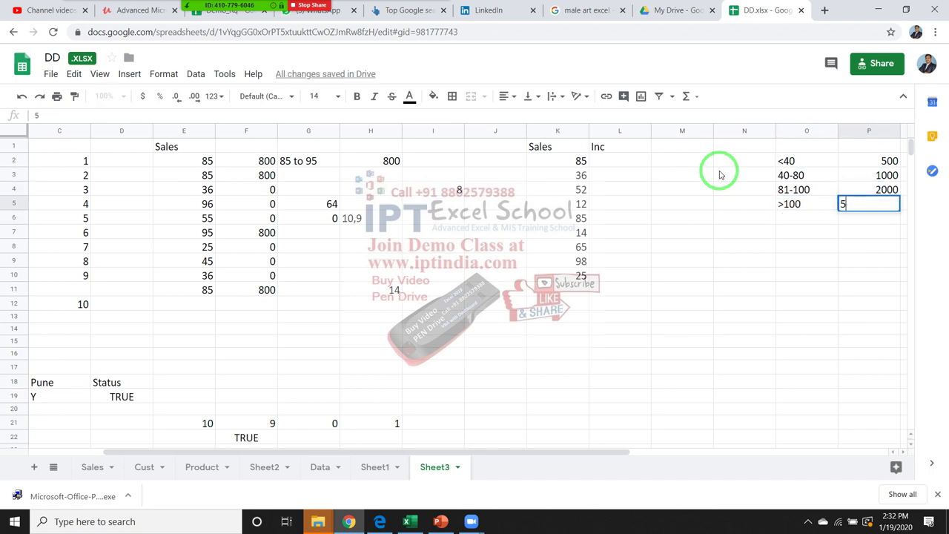
{"action": "type", "text": "000"}
{"action": "key", "text": "Return"}
{"action": "key", "text": "Left"}
{"action": "key", "text": "Left"}
{"action": "key", "text": "Left"}
{"action": "key", "text": "Left"}
{"action": "key", "text": "Up"}
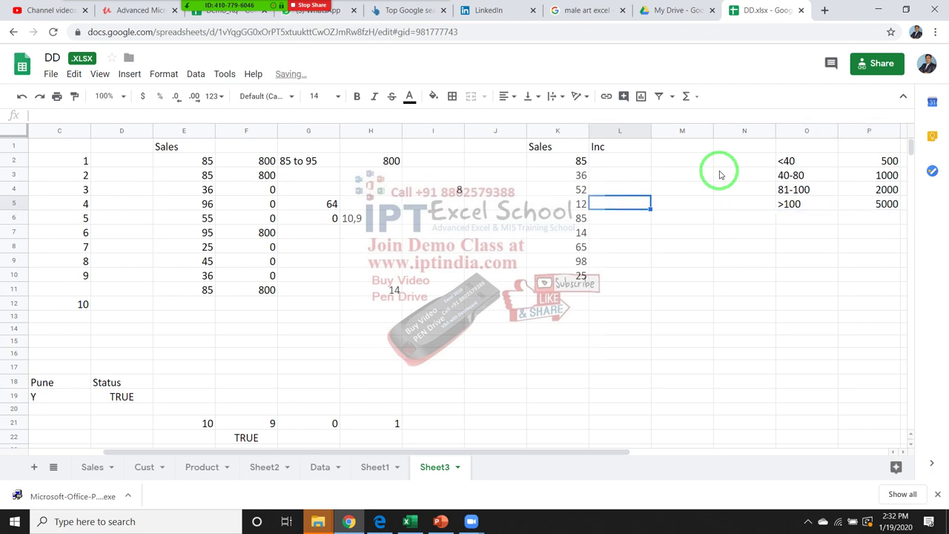
{"action": "key", "text": "Up"}
{"action": "key", "text": "Up"}
{"action": "key", "text": "Up"}
- Draft a nested IF in L2 testing K2<=40, K2<=80 and K2<=100
{"action": "type", "text": "=IF"}
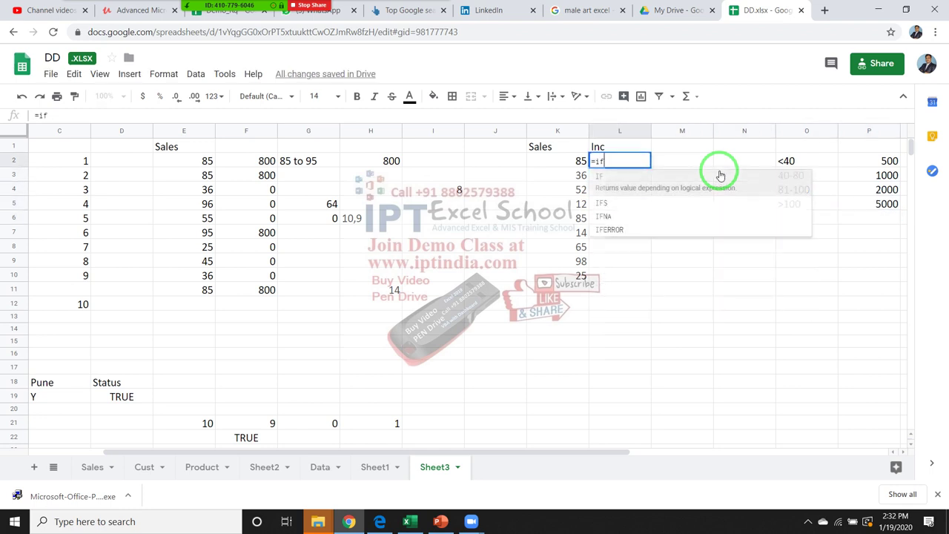
{"action": "type", "text": "("}
{"action": "key", "text": "Left"}
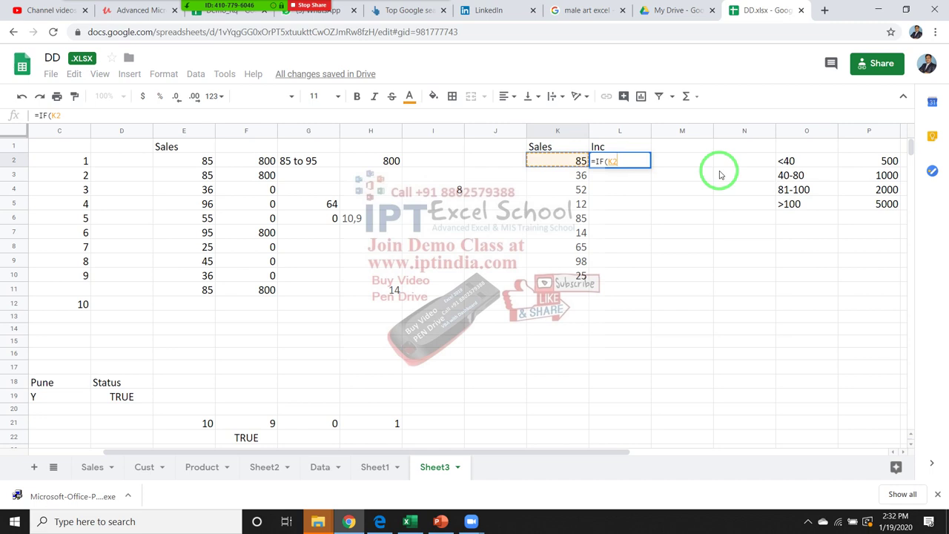
{"action": "type", "text": "<=40"}
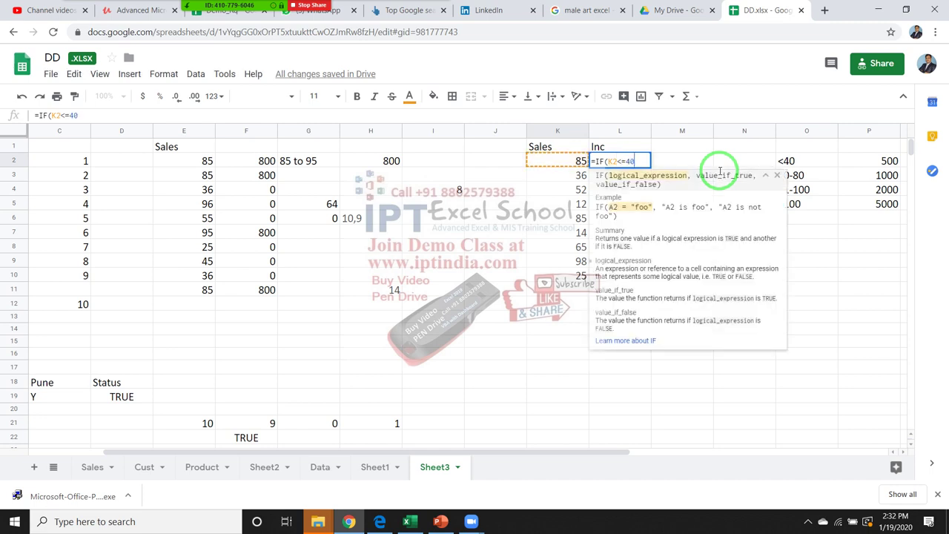
{"action": "type", "text": ",500"}
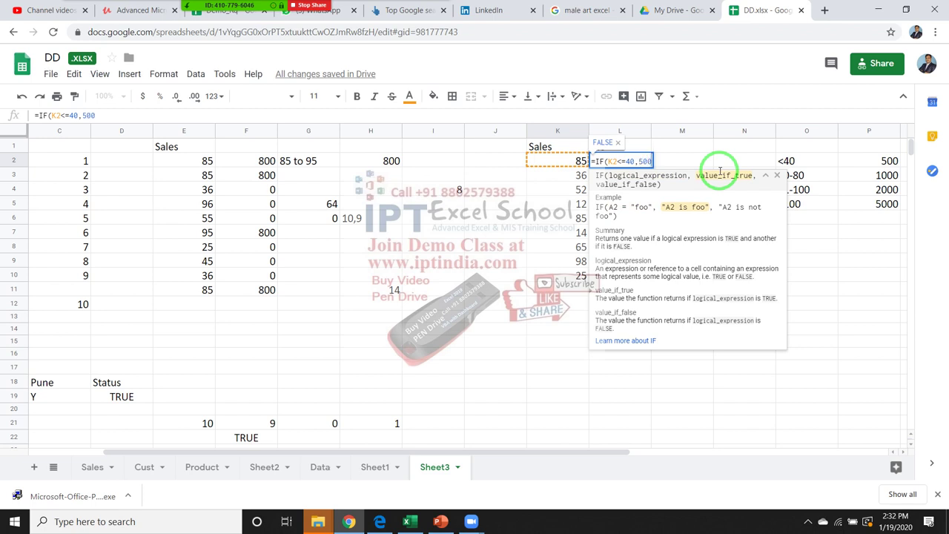
{"action": "type", "text": ",i"}
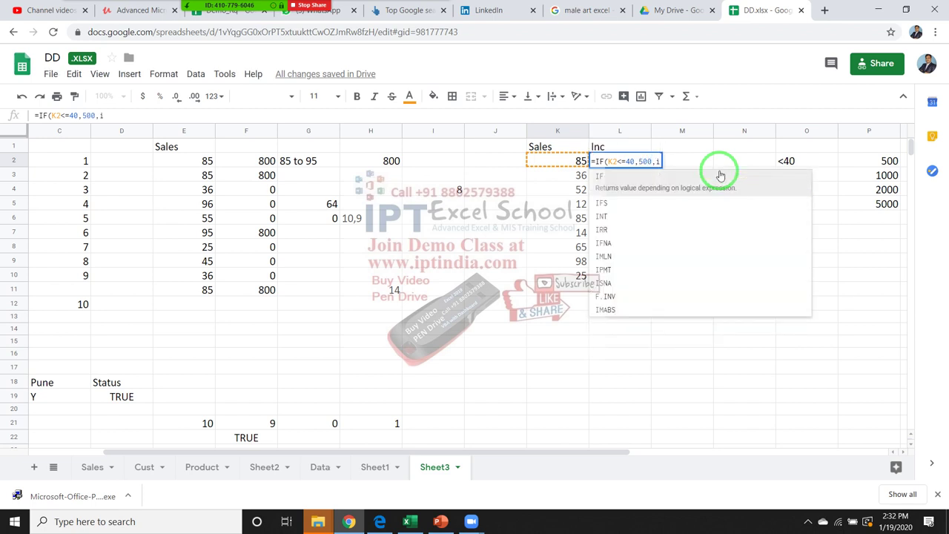
{"action": "type", "text": "f("}
{"action": "left_click_drag", "start_coordinate": [733, 170], "coordinate": [641, 178]}
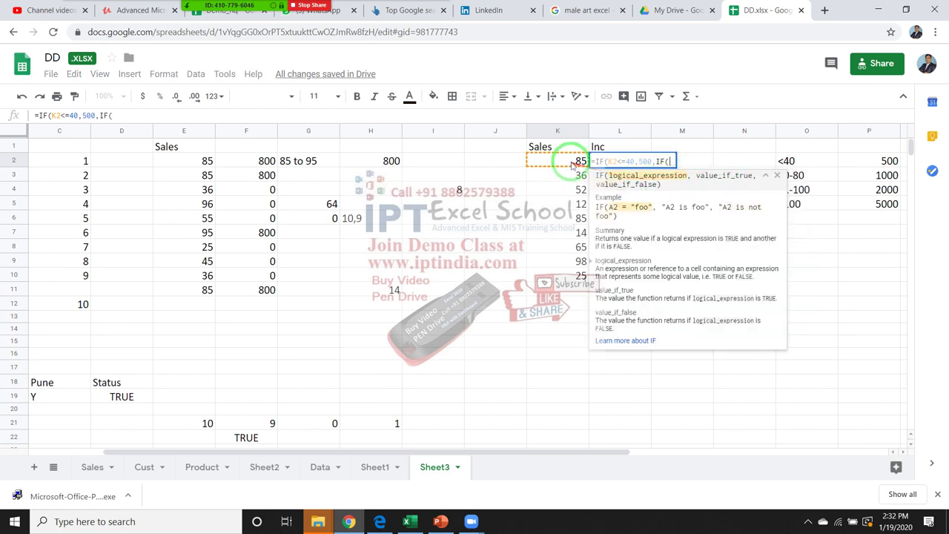
{"action": "left_click", "coordinate": [571, 161]}
{"action": "type", "text": "<="}
{"action": "type", "text": "80"}
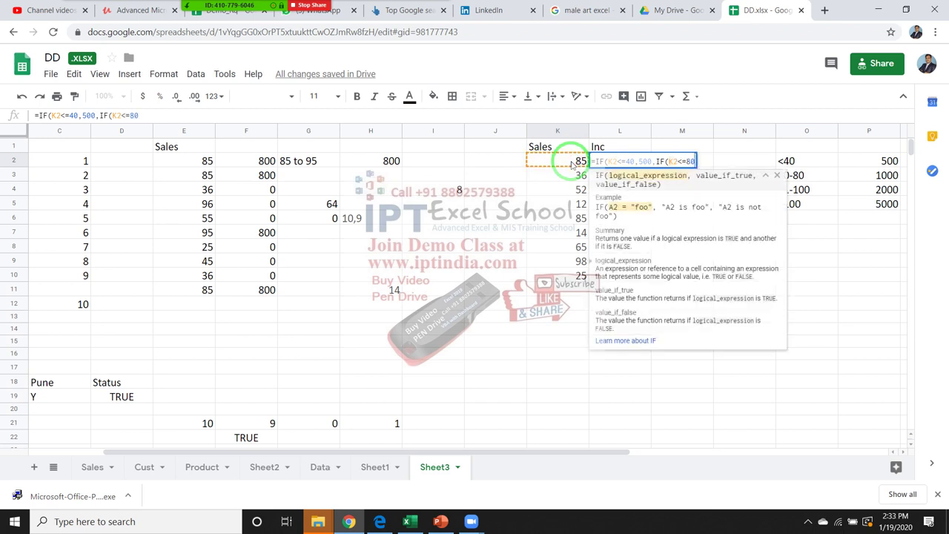
{"action": "type", "text": ",2000"}
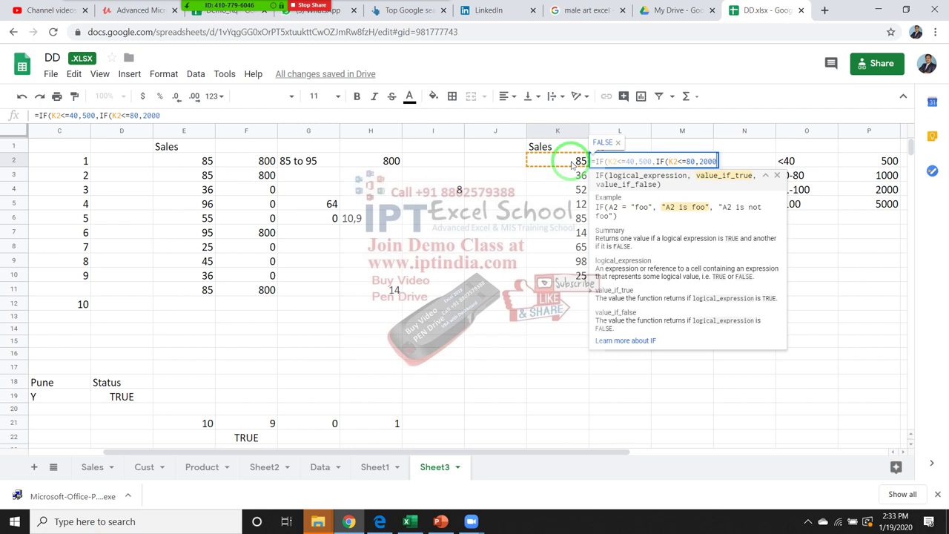
{"action": "type", "text": ",IF("}
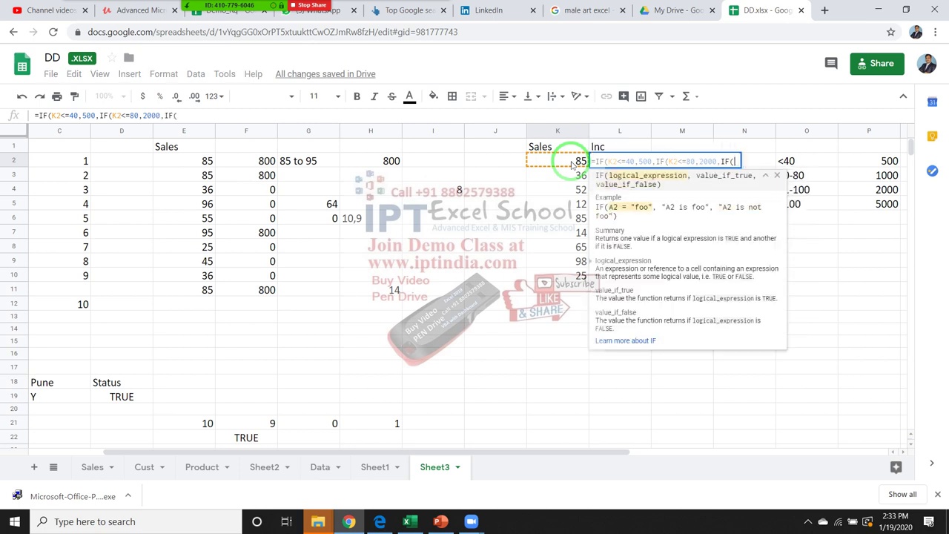
{"action": "type", "text": "K2<="}
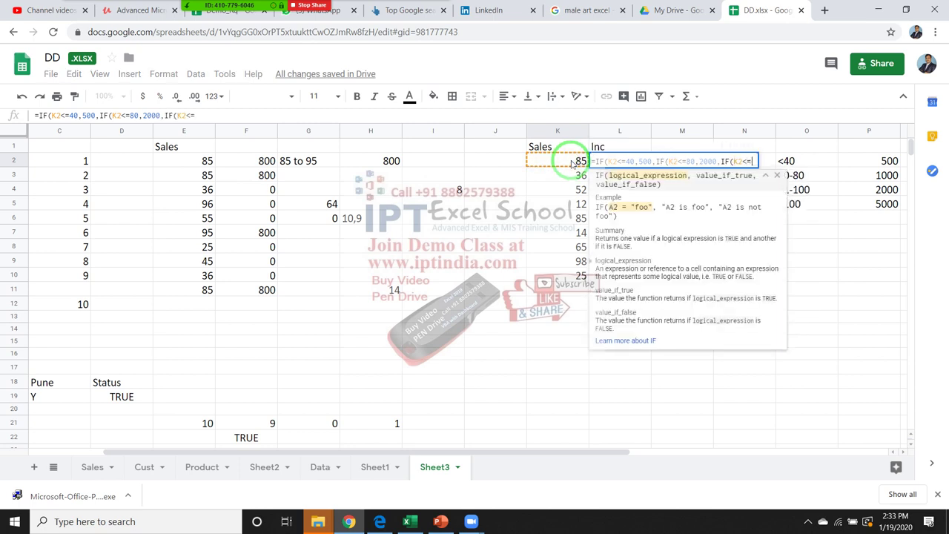
{"action": "type", "text": "100,"}
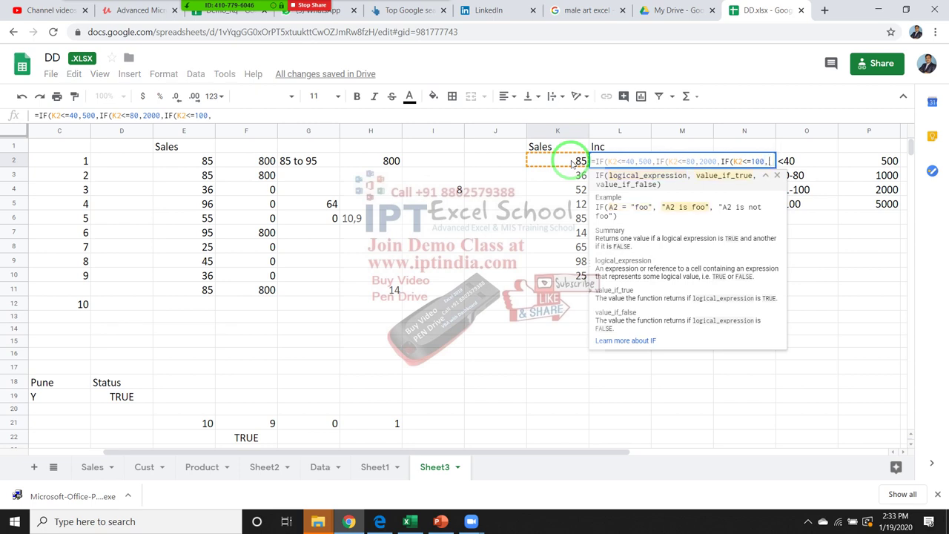
{"action": "type", "text": "2000"}
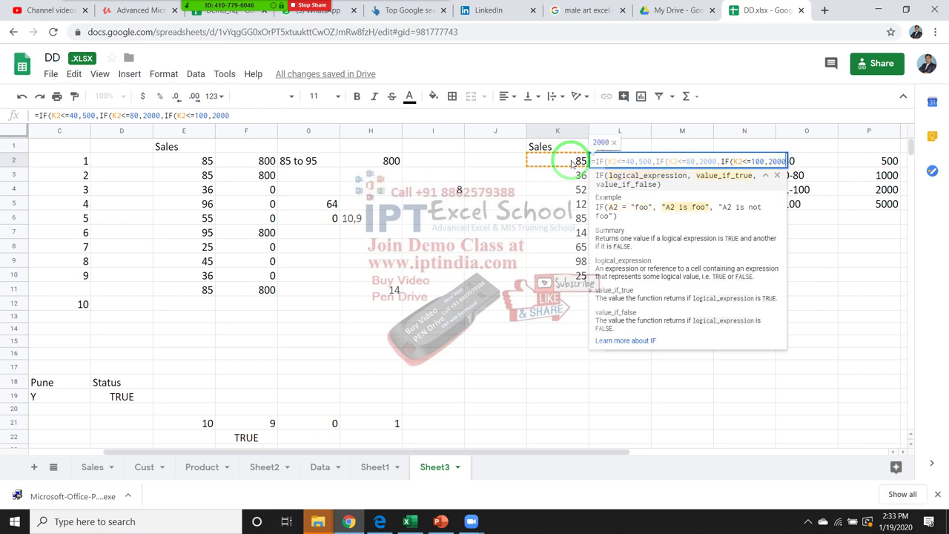
- Fix the payouts to 500/1000/2000 with 5000 otherwise, and fill the formula to L10
{"action": "key", "text": "BackSpace"}
{"action": "key", "text": "BackSpace"}
{"action": "key", "text": "BackSpace"}
{"action": "type", "text": "00"}
{"action": "type", "text": "0"}
{"action": "left_click", "coordinate": [701, 161]}
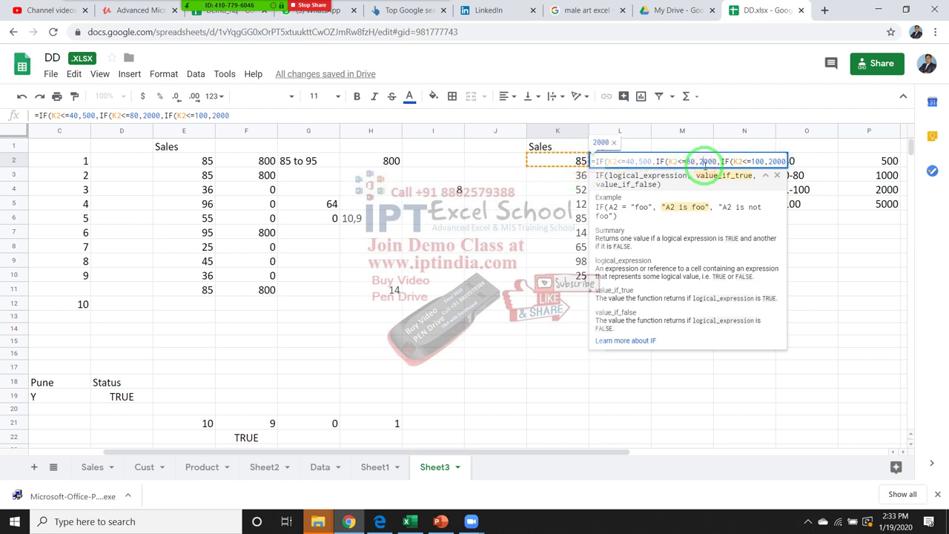
{"action": "key", "text": "BackSpace"}
{"action": "type", "text": "1"}
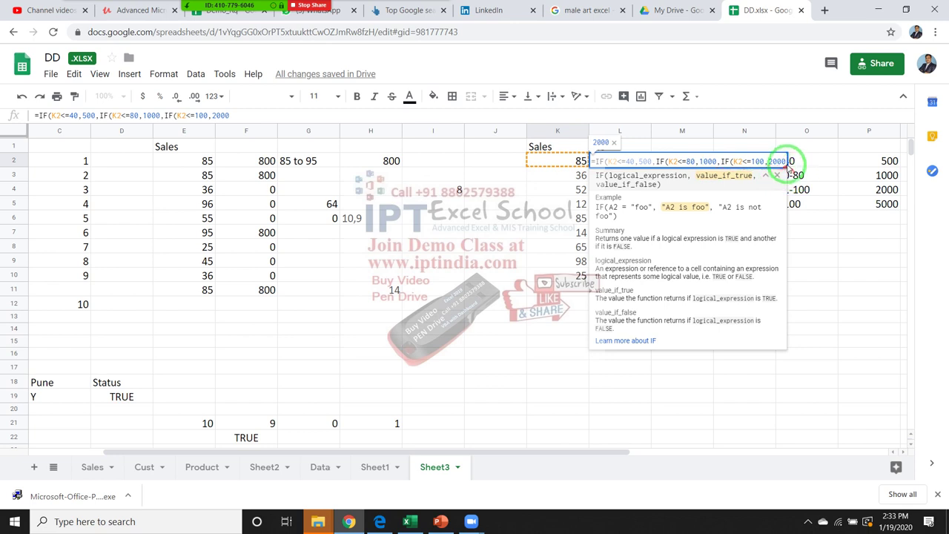
{"action": "left_click", "coordinate": [782, 161]}
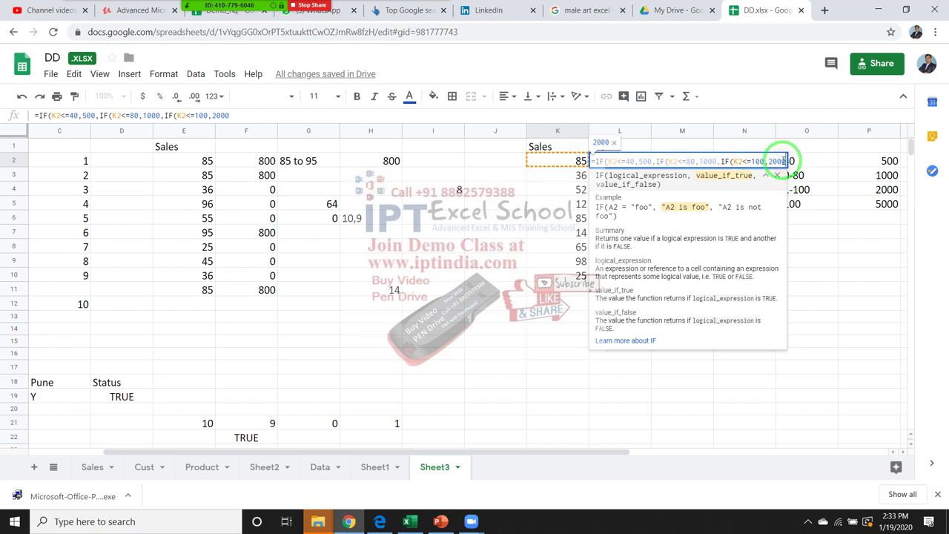
{"action": "type", "text": ",500"}
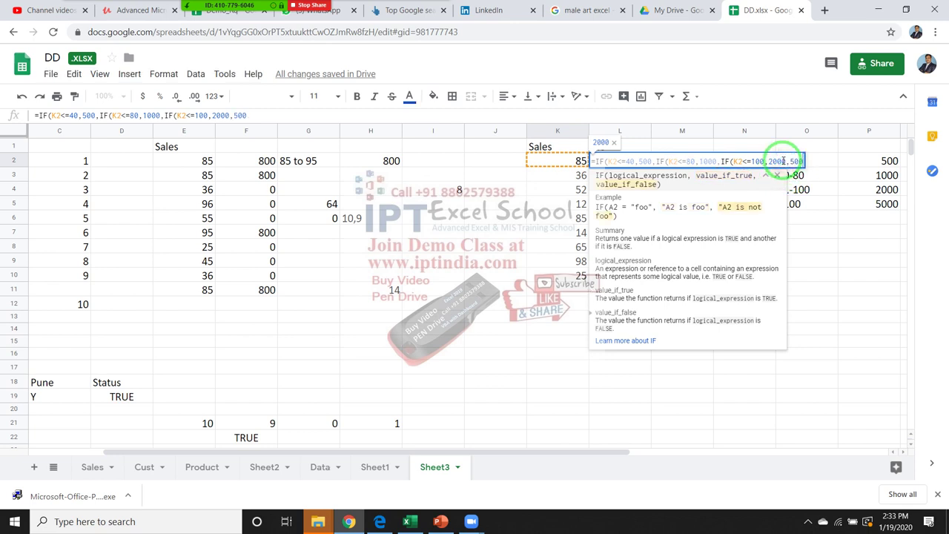
{"action": "type", "text": "0"}
{"action": "key", "text": "Return"}
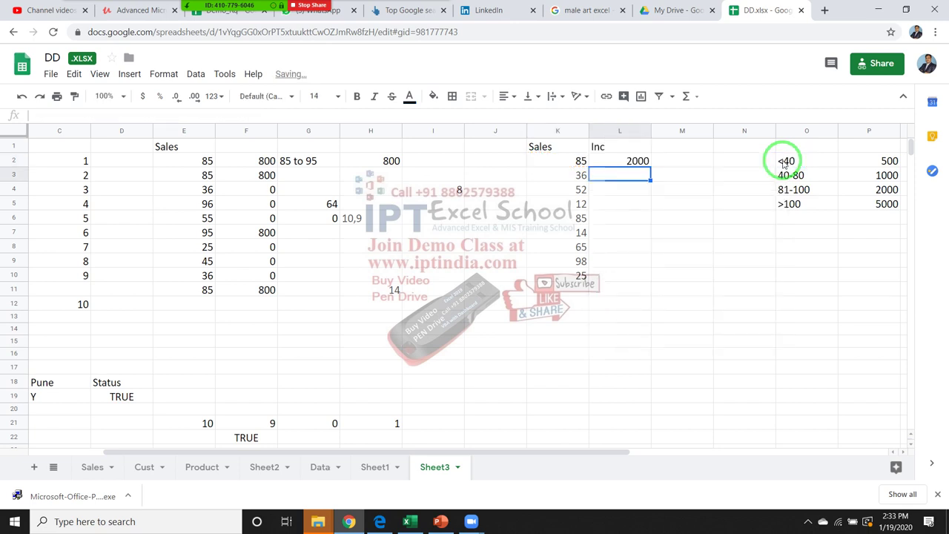
{"action": "key", "text": "Up"}
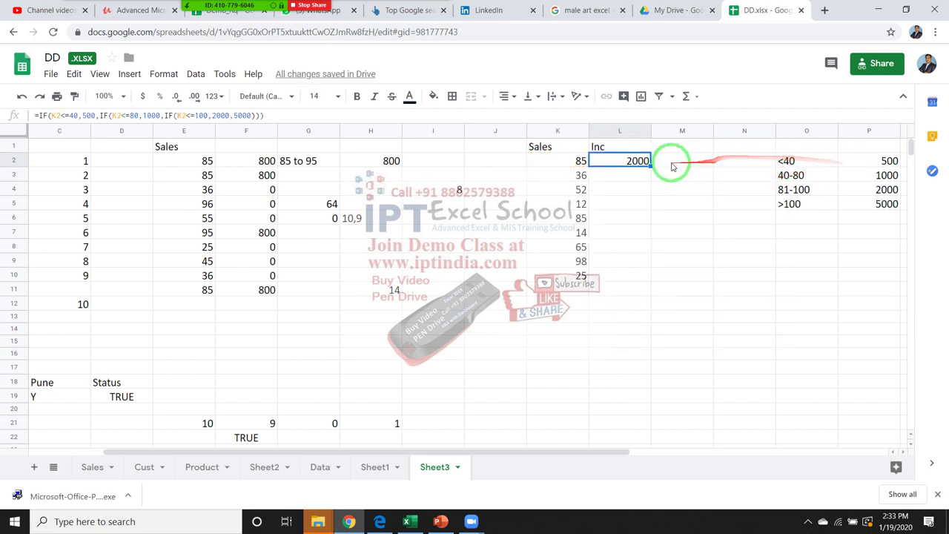
{"action": "double_click", "coordinate": [649, 167]}
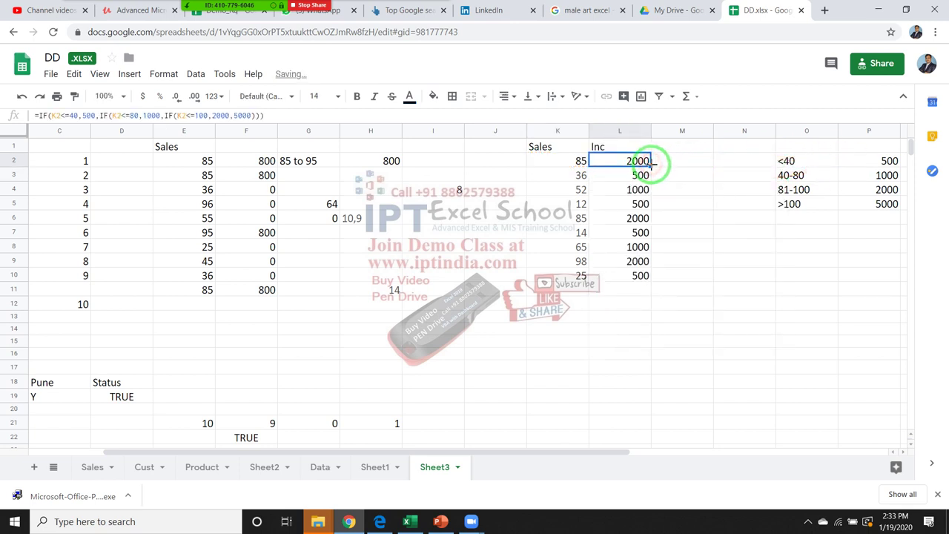
{"action": "left_click", "coordinate": [660, 162]}
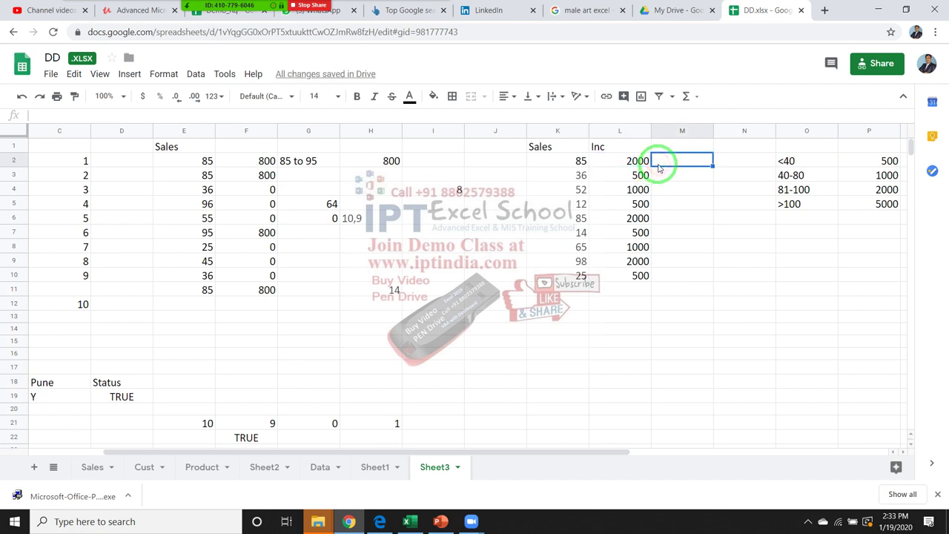
- Start =IFS in M2 with the first condition K2<=40 returning 500
{"action": "type", "text": "=ifs"}
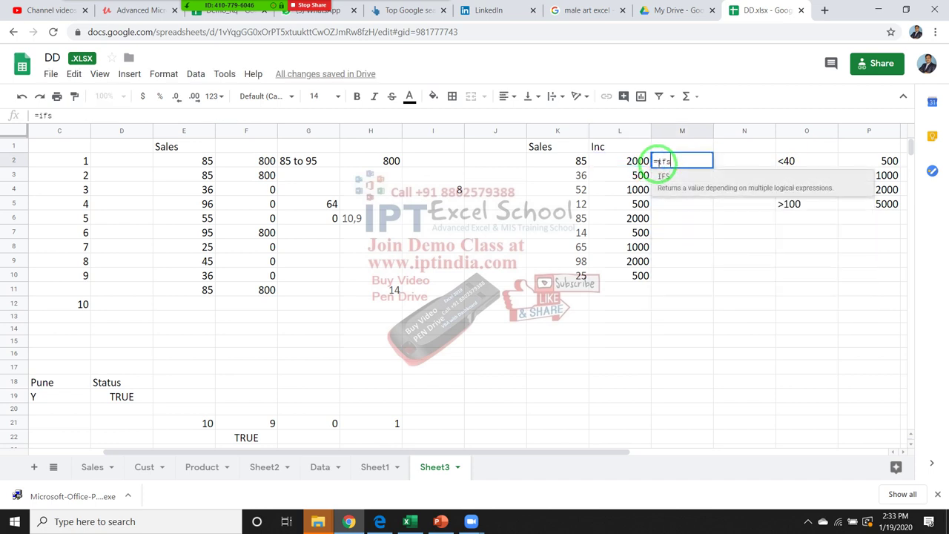
{"action": "key", "text": "Tab"}
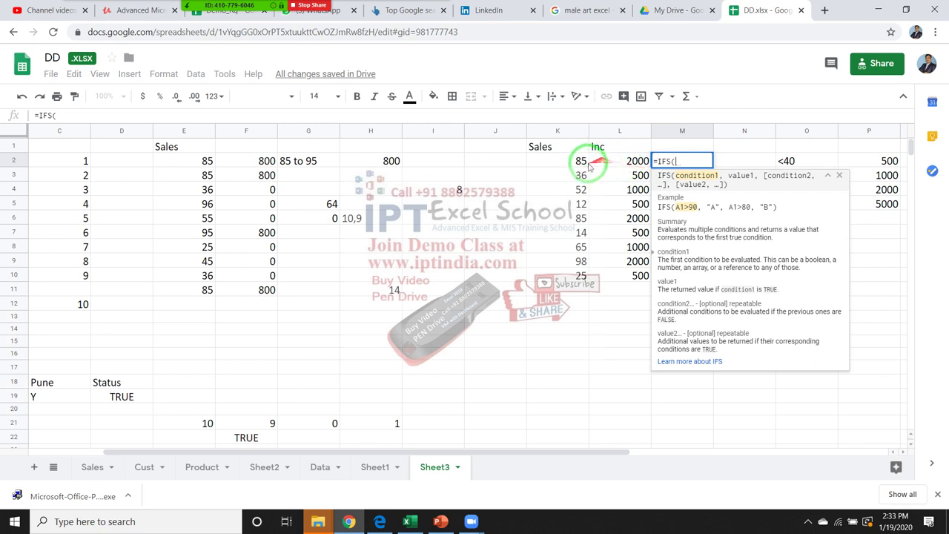
{"action": "left_click", "coordinate": [582, 164]}
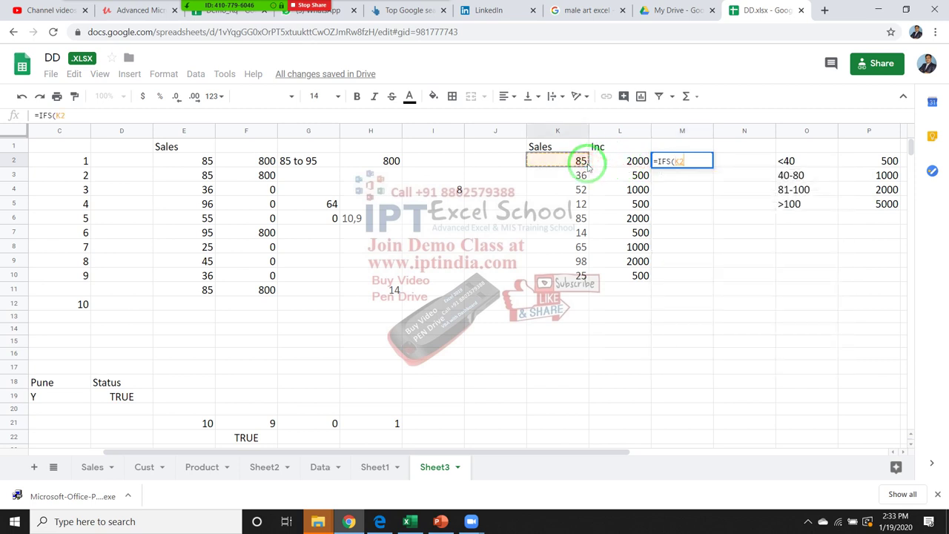
{"action": "key", "text": "BackSpace"}
{"action": "key", "text": "BackSpace"}
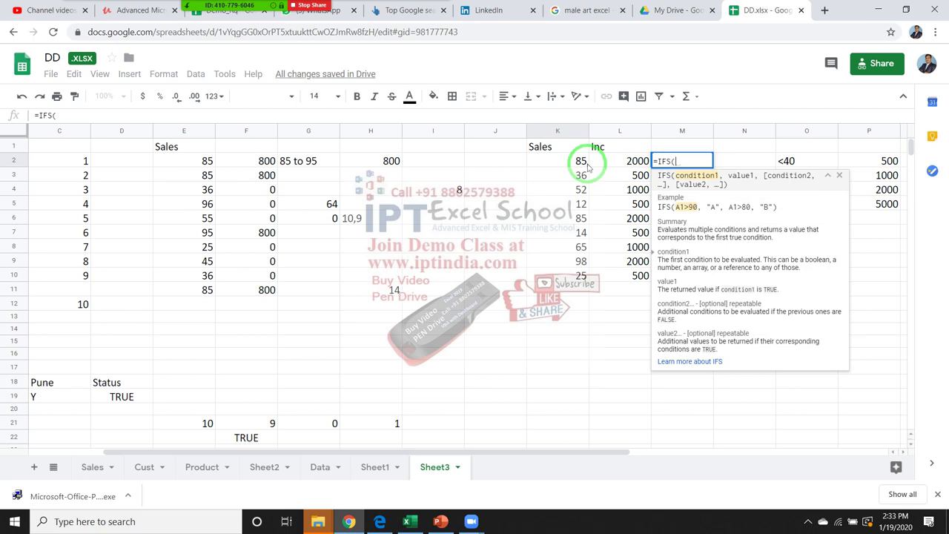
{"action": "left_click", "coordinate": [583, 163]}
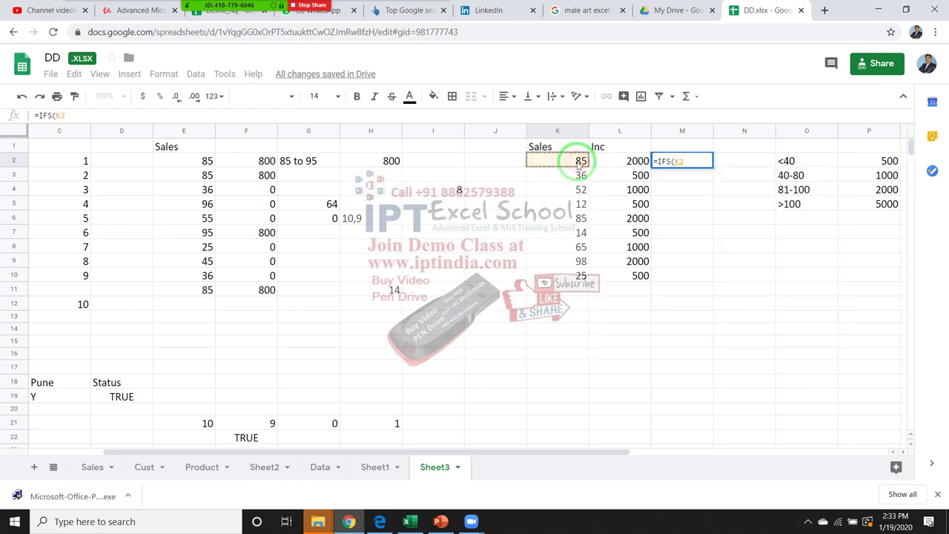
{"action": "type", "text": "<=4"}
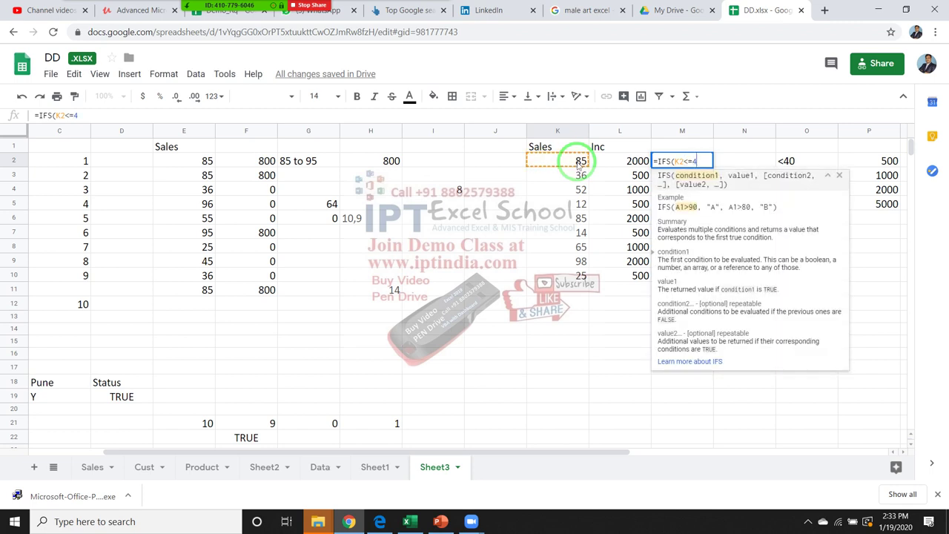
{"action": "type", "text": "0,"}
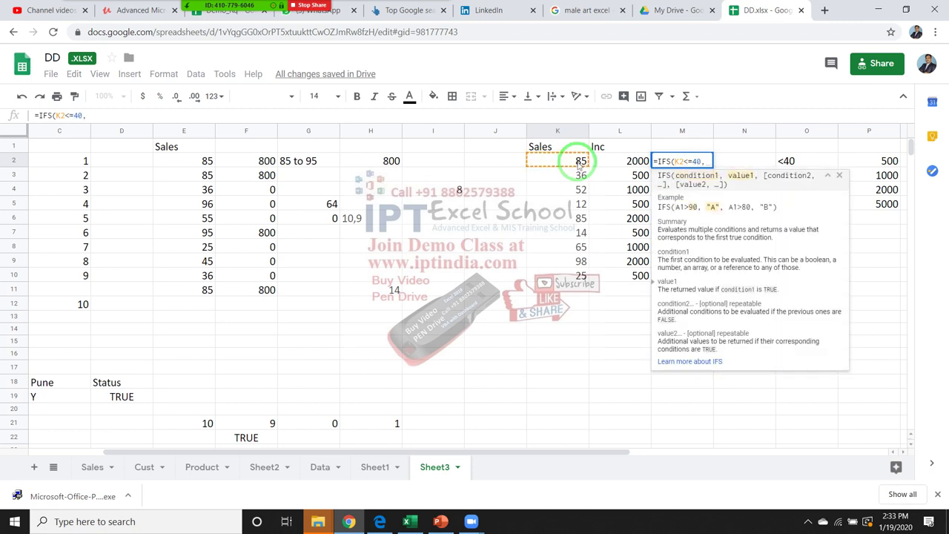
{"action": "type", "text": "500"}
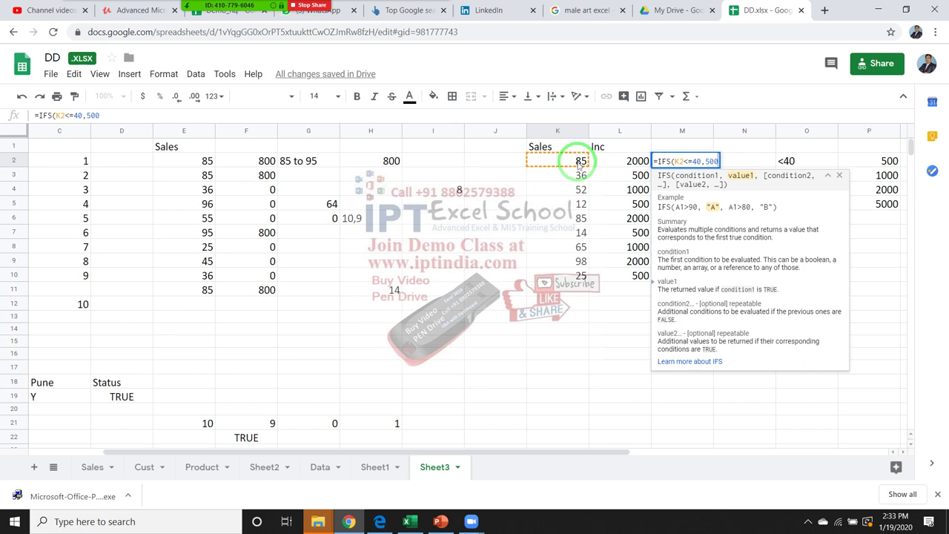
{"action": "type", "text": ","}
- Add K2<=80 → 1000 and K2<=100 → 2000, followed by 5000
{"action": "left_click", "coordinate": [581, 162]}
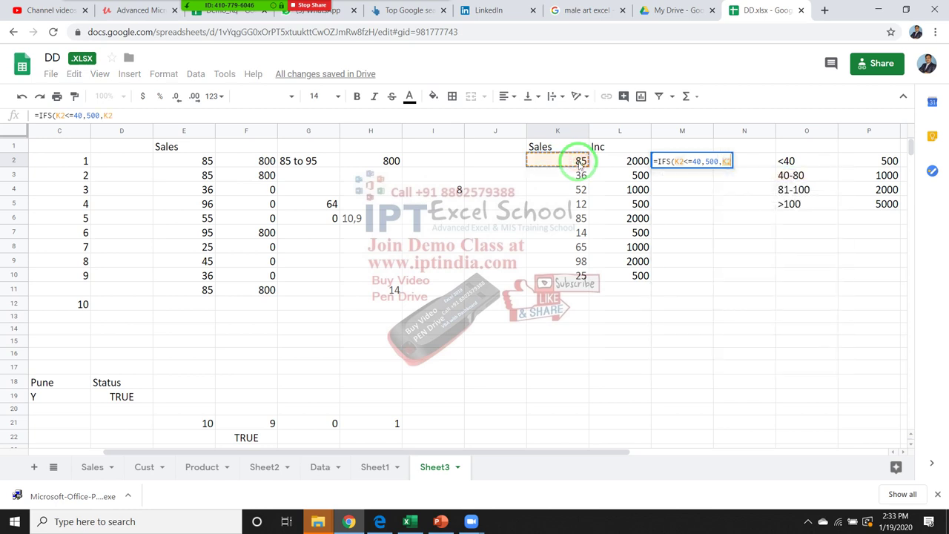
{"action": "type", "text": "<="}
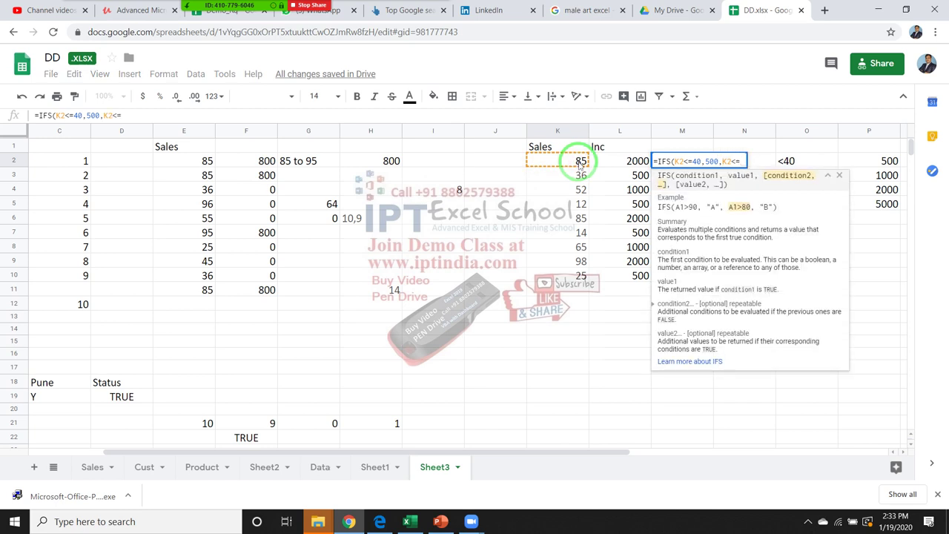
{"action": "type", "text": "80,"}
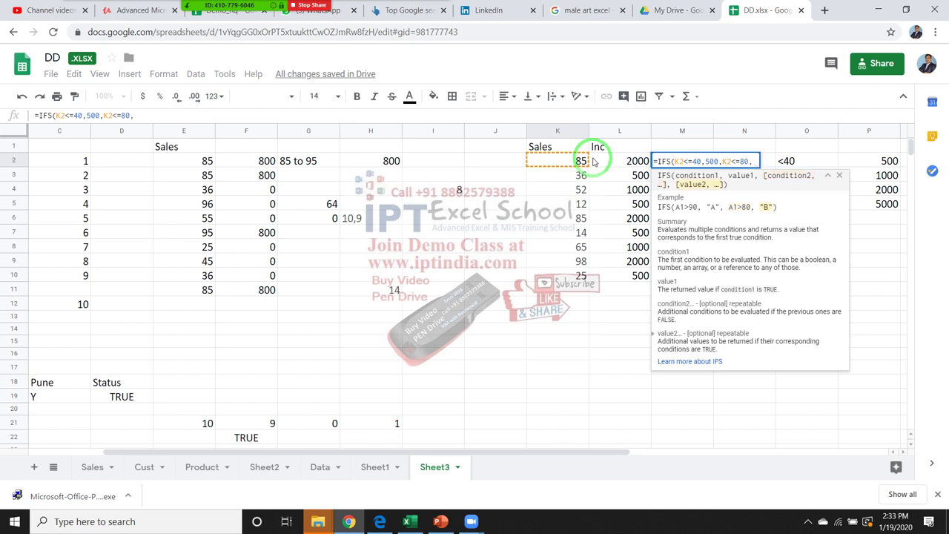
{"action": "type", "text": "1000,"}
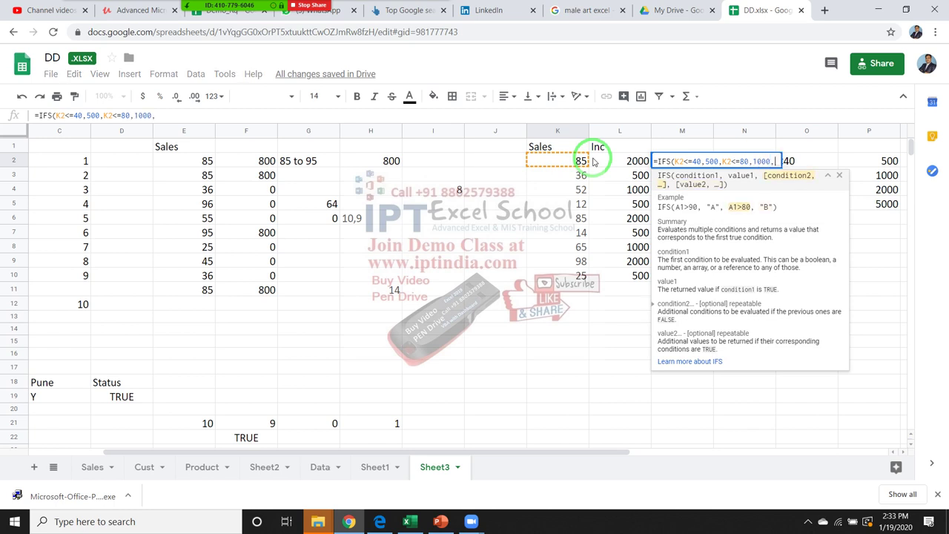
{"action": "left_click", "coordinate": [579, 161]}
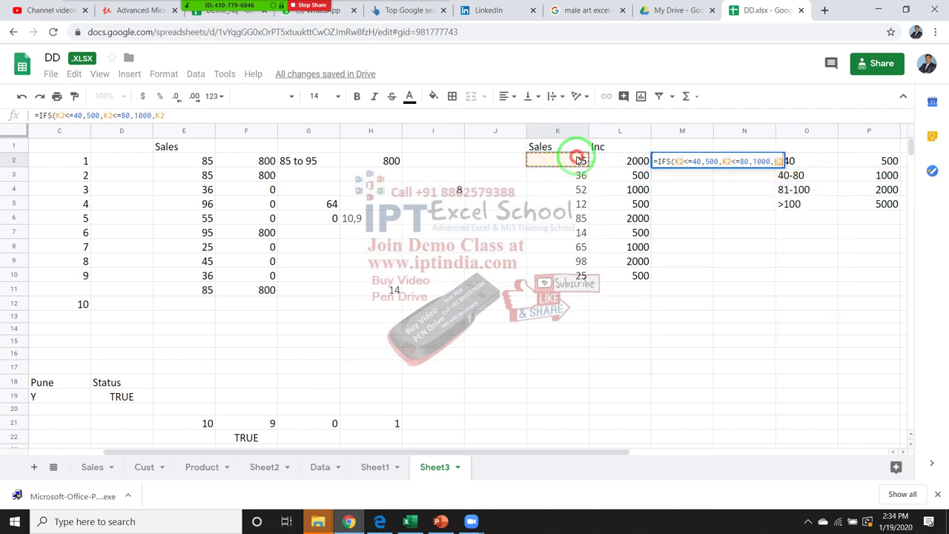
{"action": "type", "text": "<=1"}
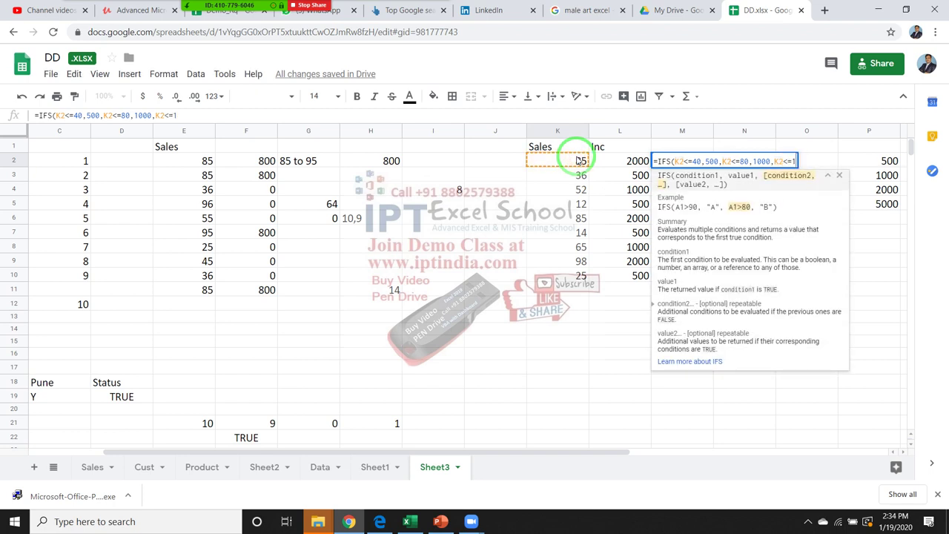
{"action": "type", "text": "00,1"}
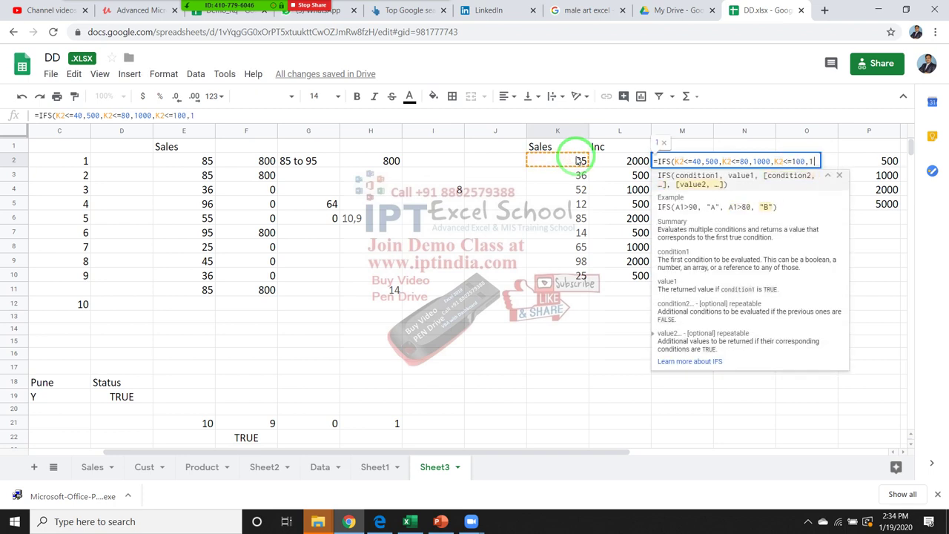
{"action": "type", "text": "000"}
{"action": "key", "text": "BackSpace"}
{"action": "key", "text": "BackSpace"}
{"action": "key", "text": "BackSpace"}
{"action": "key", "text": "BackSpace"}
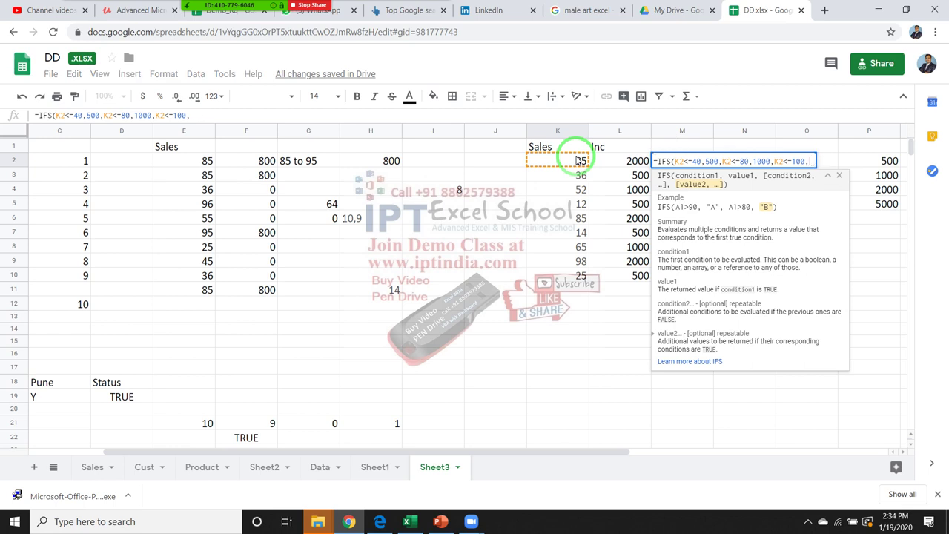
{"action": "type", "text": "2000,"}
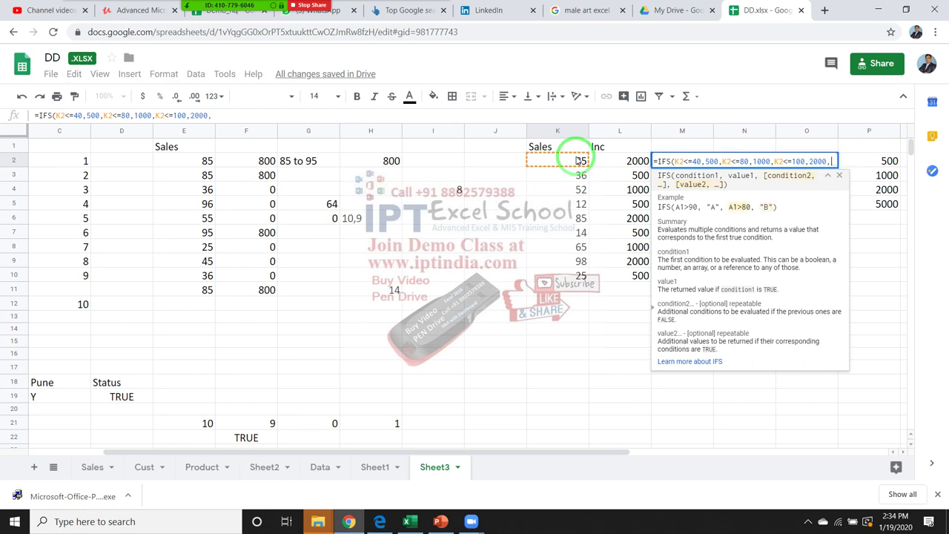
{"action": "type", "text": "5000"}
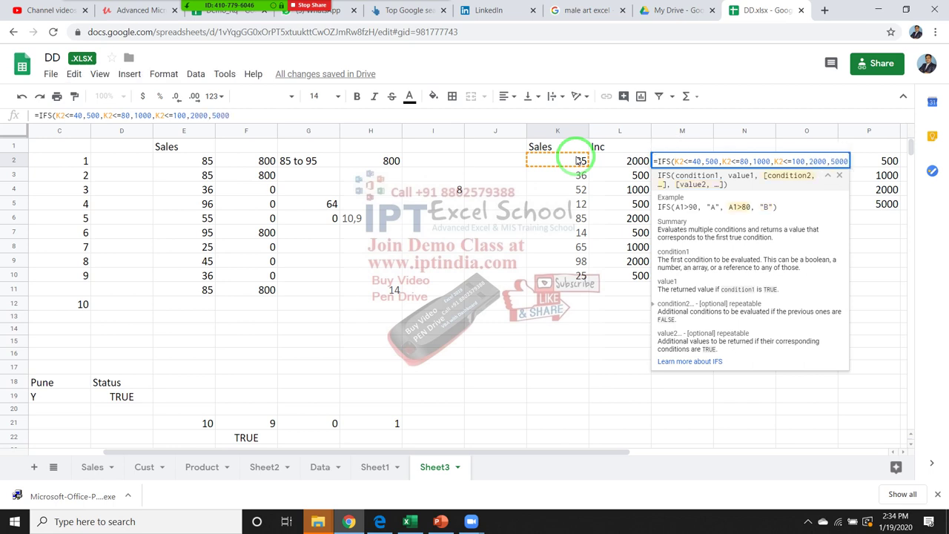
- Commit the IFS formula in M2 and reopen it with the IFS help to diagnose the error
{"action": "key", "text": "Return"}
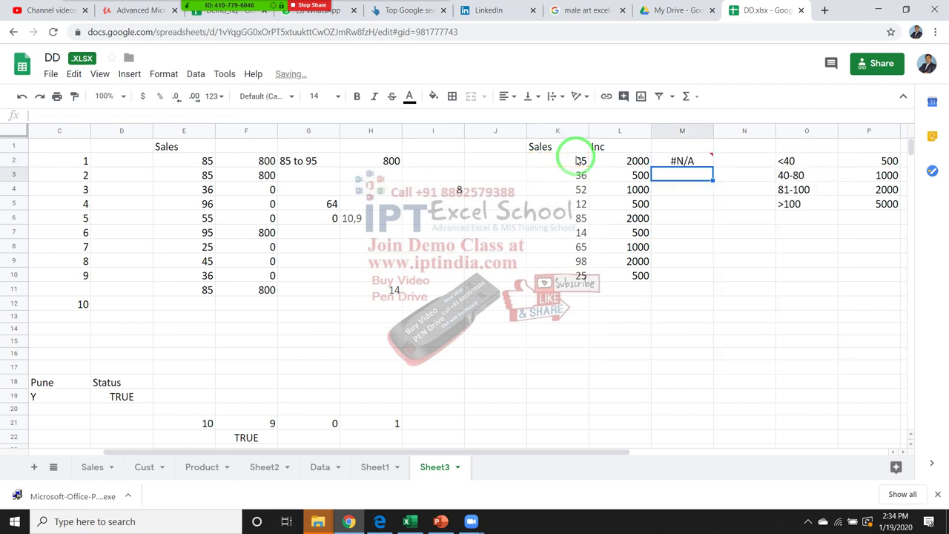
{"action": "key", "text": "Up"}
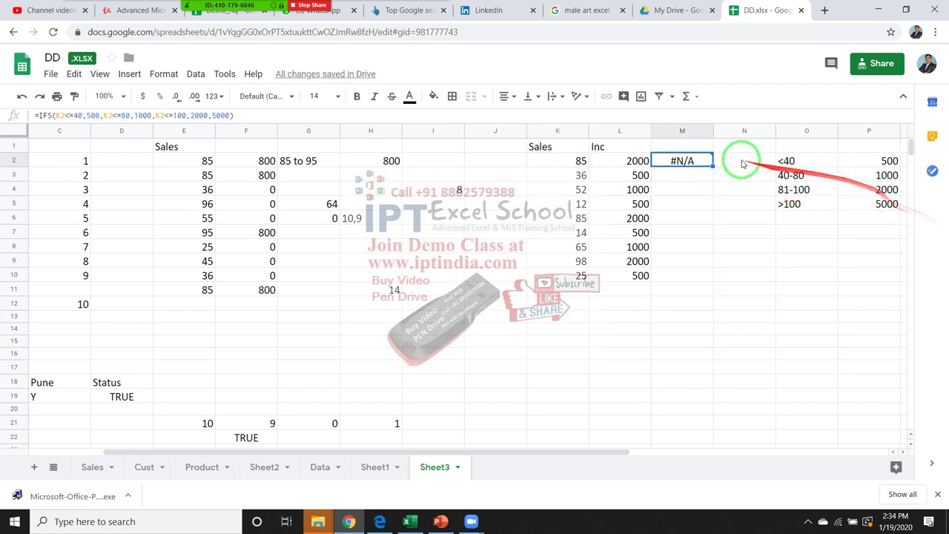
{"action": "left_click", "coordinate": [703, 161]}
{"action": "double_click", "coordinate": [703, 162]}
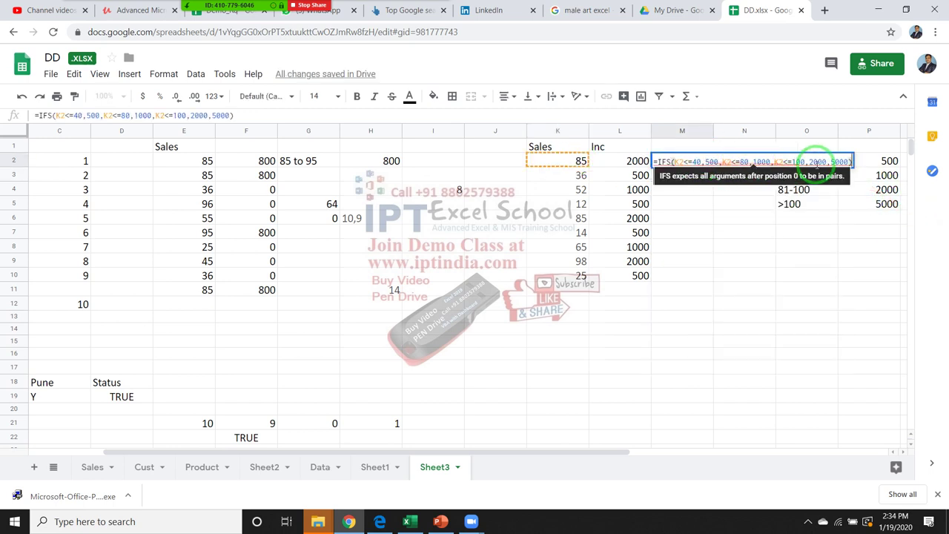
{"action": "left_click", "coordinate": [838, 161]}
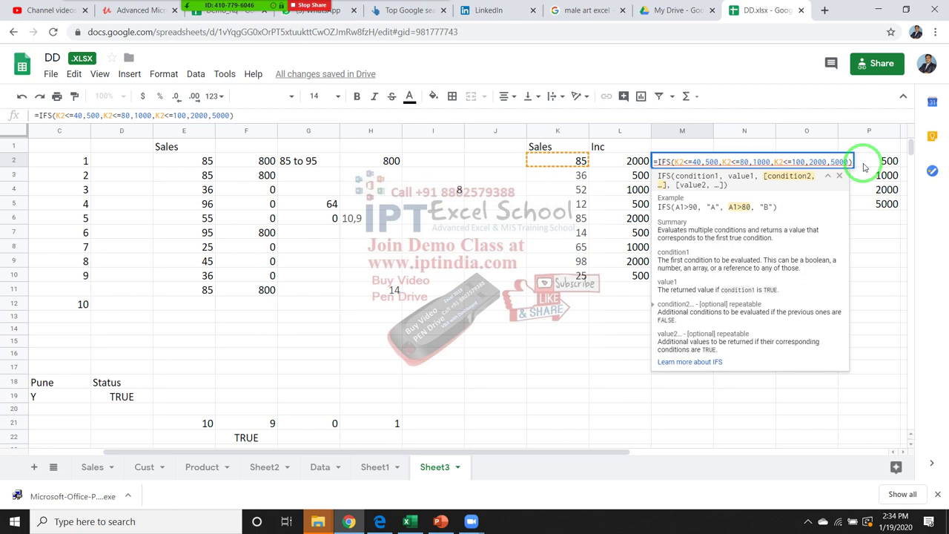
- Insert the K2>100 condition before 5000, then reopen M2's formula to check it
{"action": "left_click", "coordinate": [579, 163]}
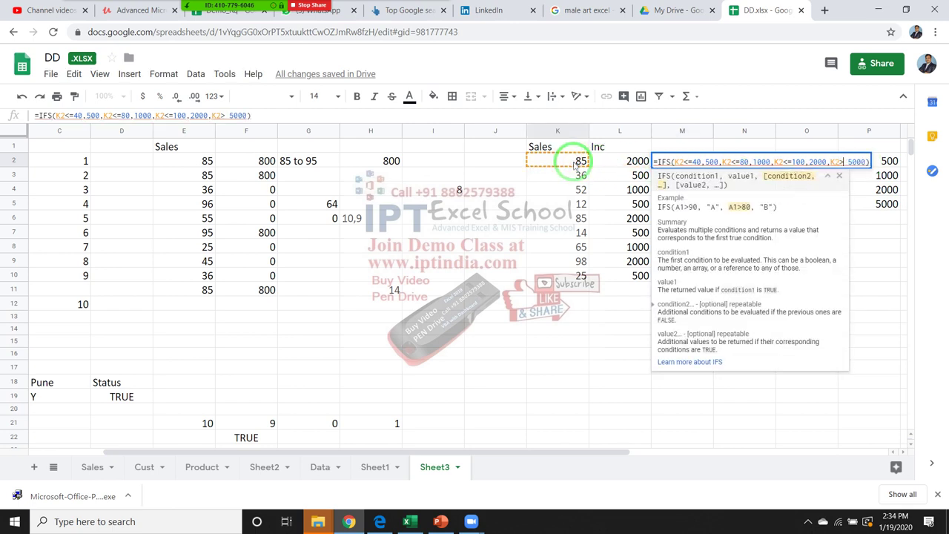
{"action": "type", "text": ">100"}
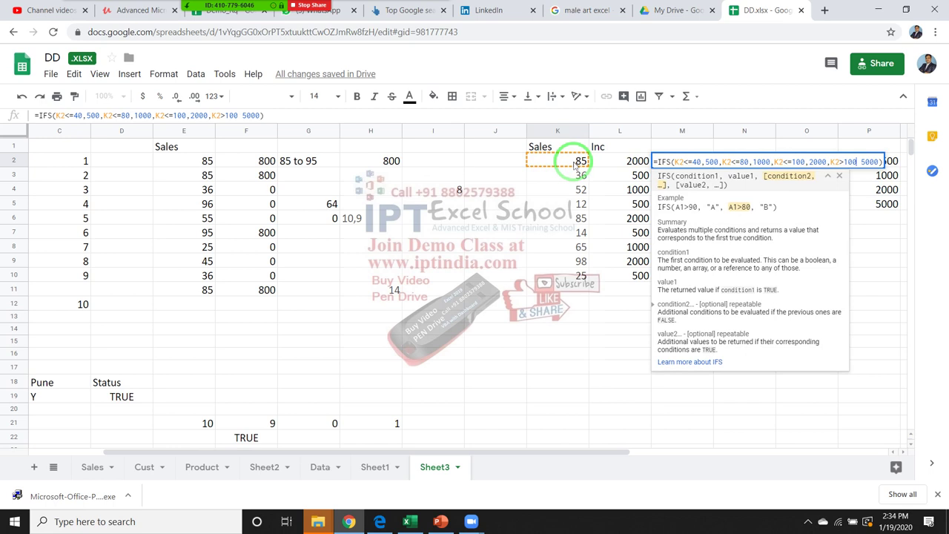
{"action": "key", "text": "Return"}
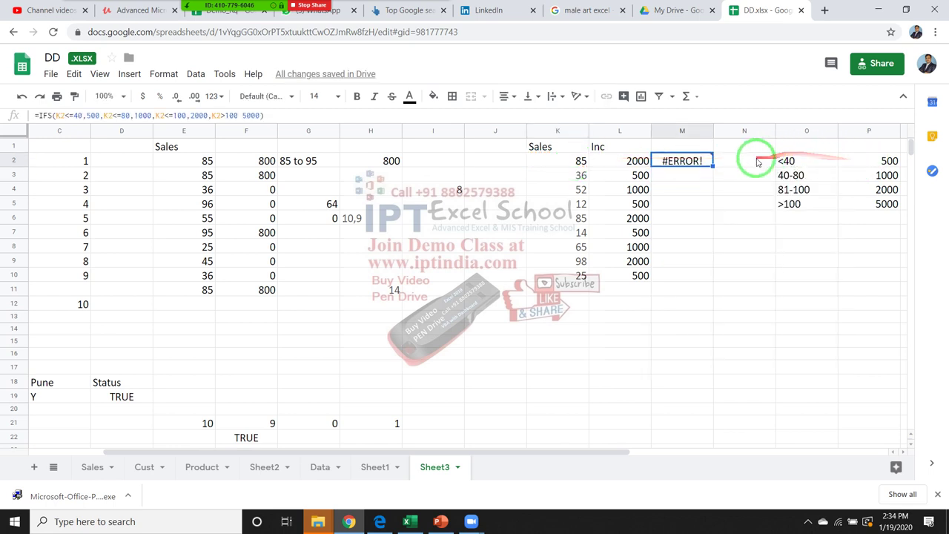
{"action": "double_click", "coordinate": [697, 160]}
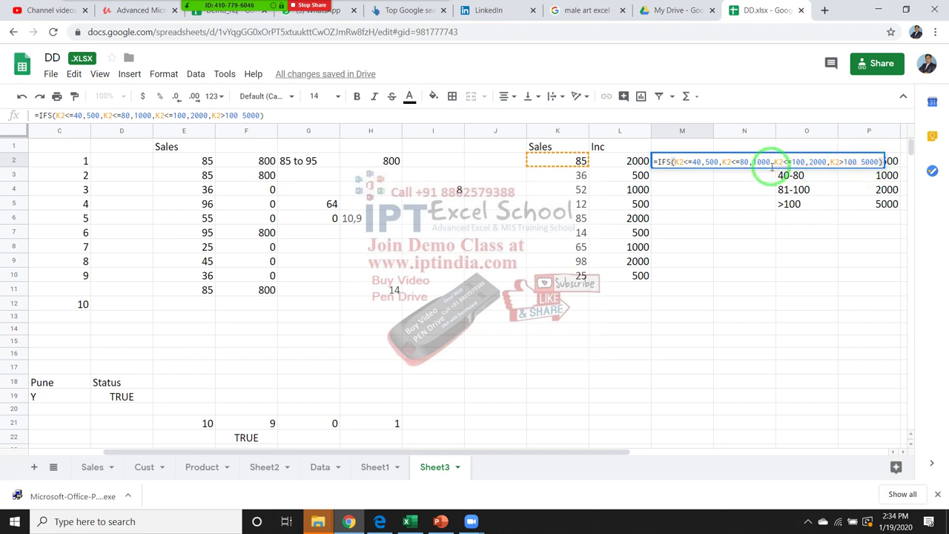
{"action": "left_click", "coordinate": [665, 161]}
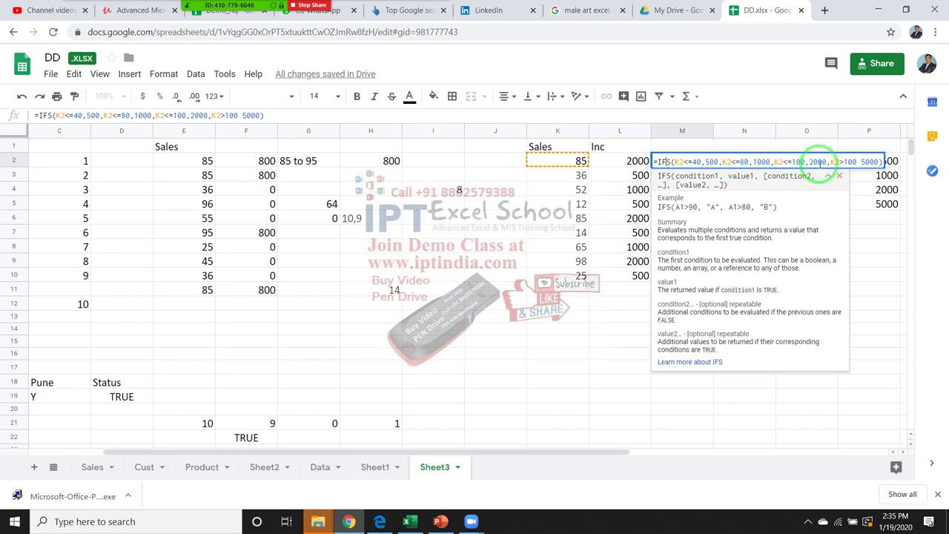
- Add the missing comma before 5000 in M2's IFS formula, then fill it down to M10 to match column L
{"action": "left_click", "coordinate": [864, 161]}
{"action": "type", "text": ","}
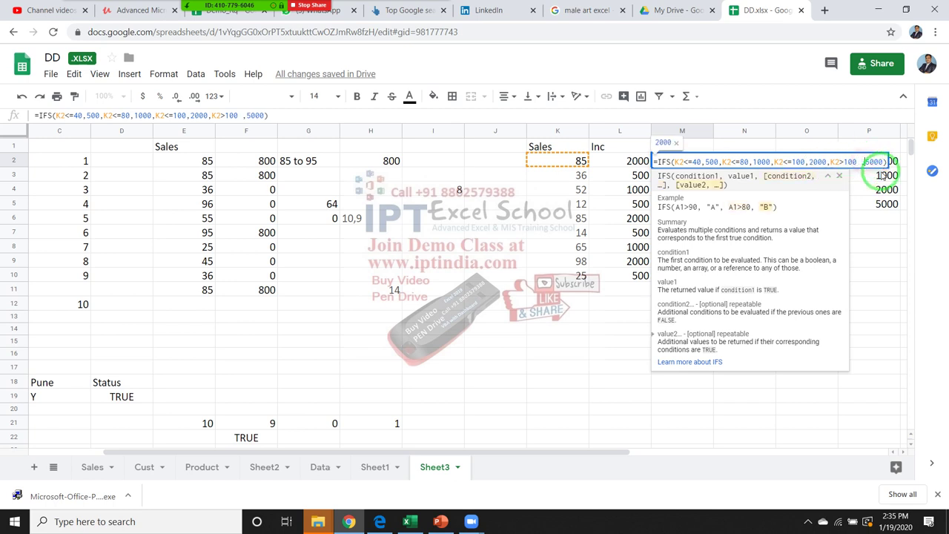
{"action": "key", "text": "Return"}
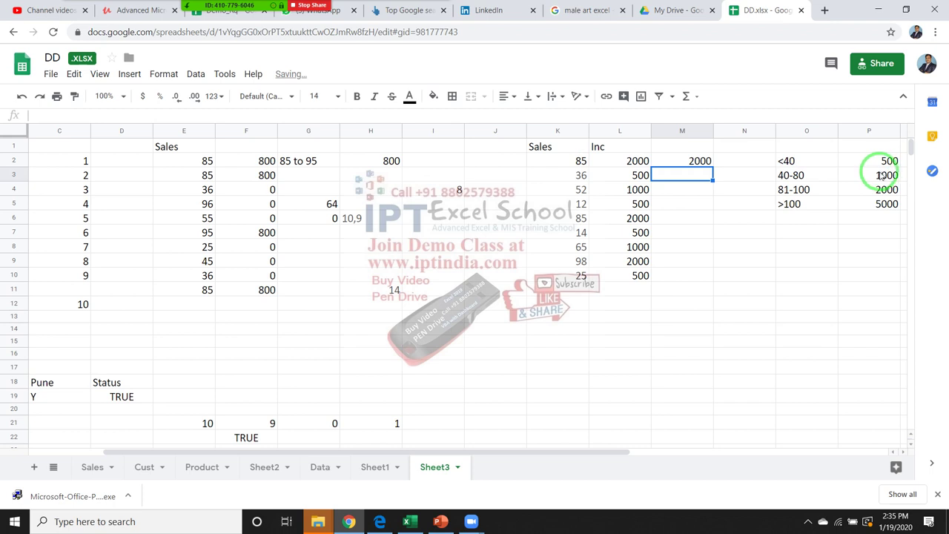
{"action": "left_click", "coordinate": [700, 161]}
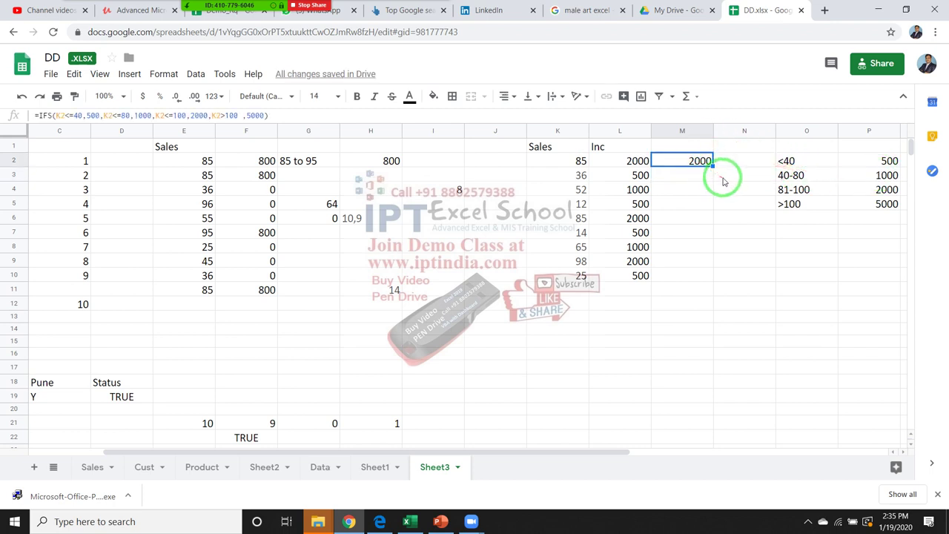
{"action": "double_click", "coordinate": [711, 164]}
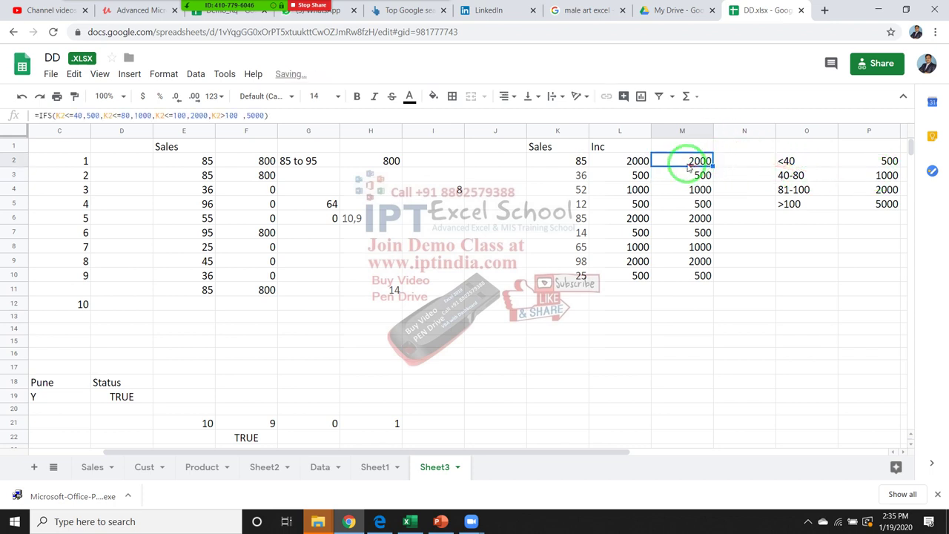
{"action": "left_click", "coordinate": [642, 164]}
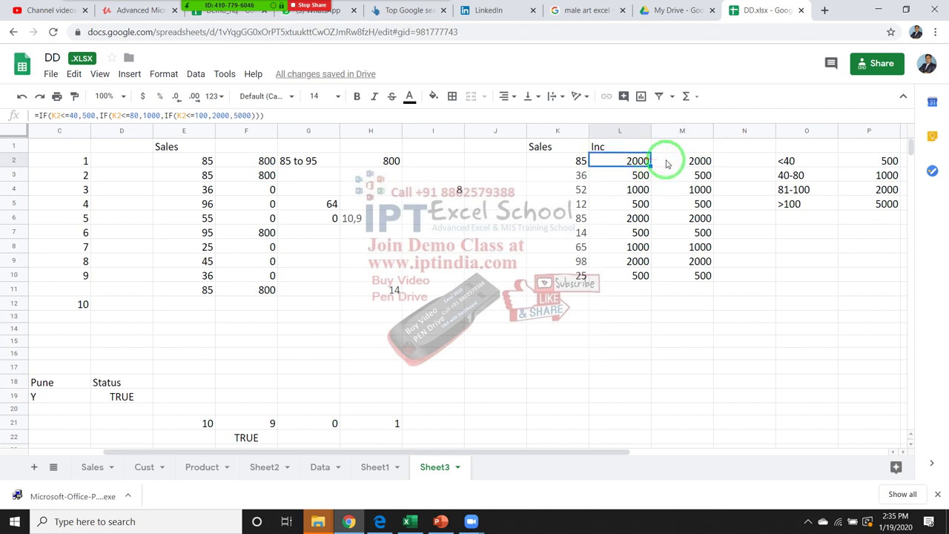
{"action": "left_click", "coordinate": [668, 161]}
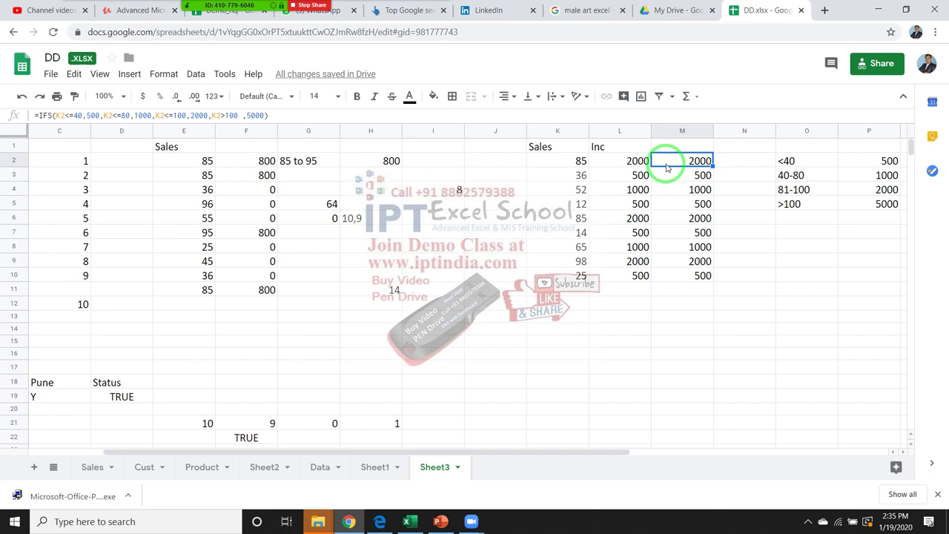
{"action": "left_click", "coordinate": [622, 302]}
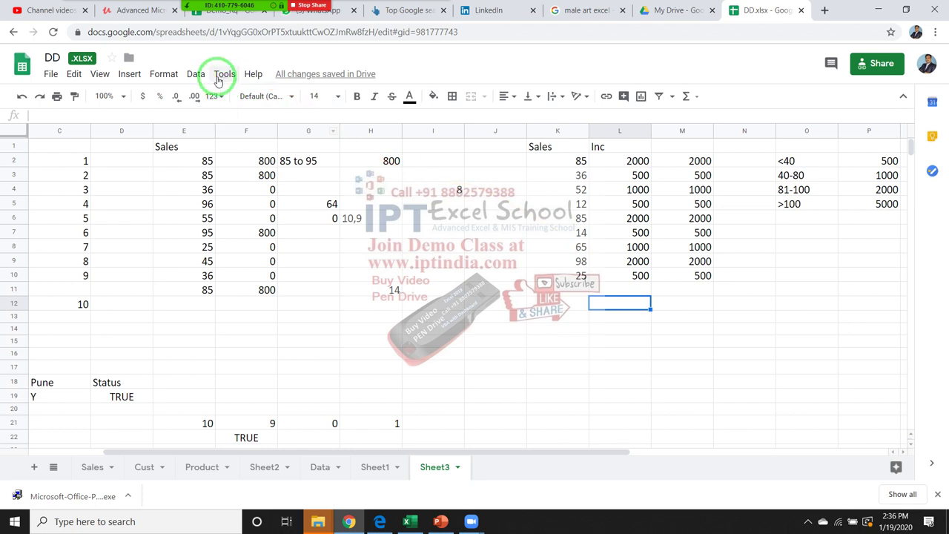
{"action": "left_click", "coordinate": [130, 74]}
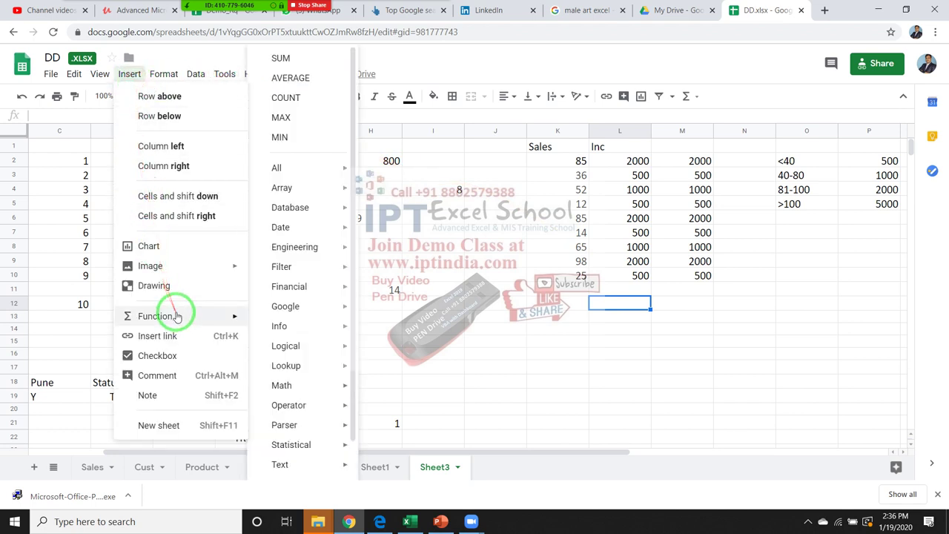
{"action": "mouse_move", "coordinate": [155, 316]}
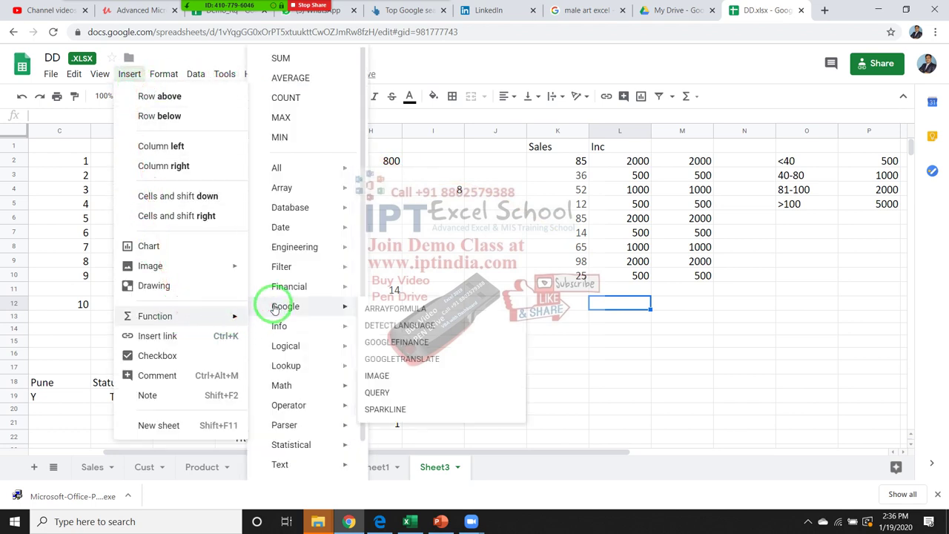
{"action": "mouse_move", "coordinate": [286, 346]}
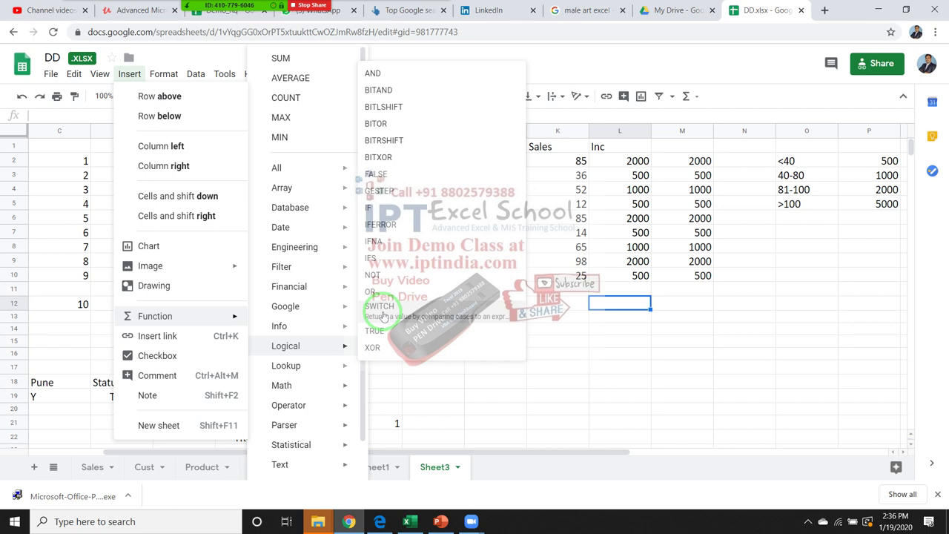
{"action": "left_click", "coordinate": [379, 307]}
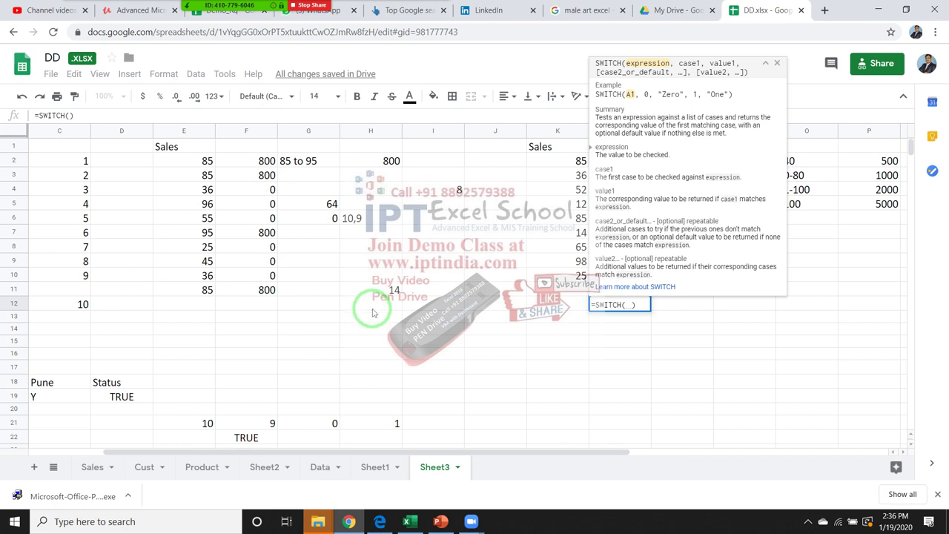
{"action": "key", "text": "Escape"}
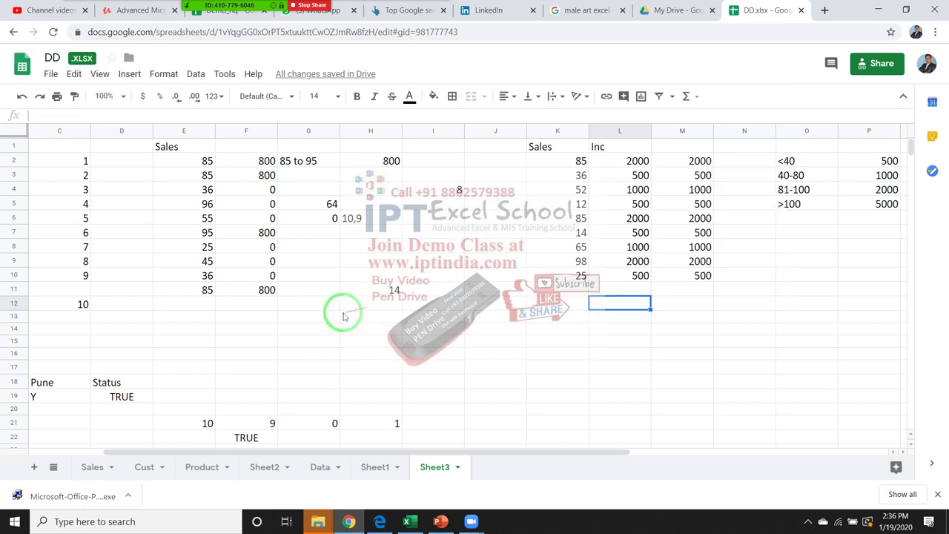
- Put a Month header in C26 with month numbers 1 to 5 below it
{"action": "scroll", "coordinate": [510, 300], "scroll_direction": "down", "scroll_amount": 1}
{"action": "scroll", "coordinate": [511, 300], "scroll_direction": "down", "scroll_amount": 2}
{"action": "scroll", "coordinate": [510, 300], "scroll_direction": "down", "scroll_amount": 1}
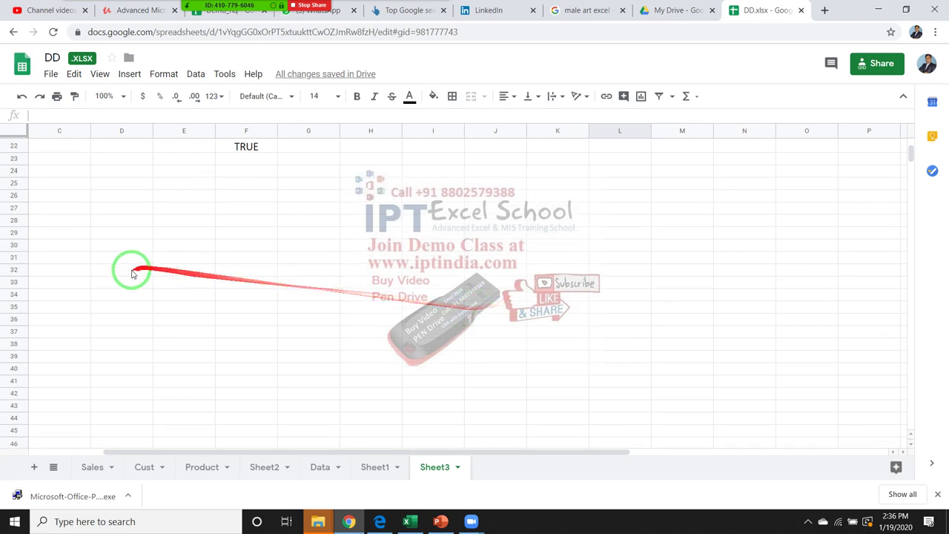
{"action": "left_click", "coordinate": [63, 196]}
{"action": "type", "text": "M"}
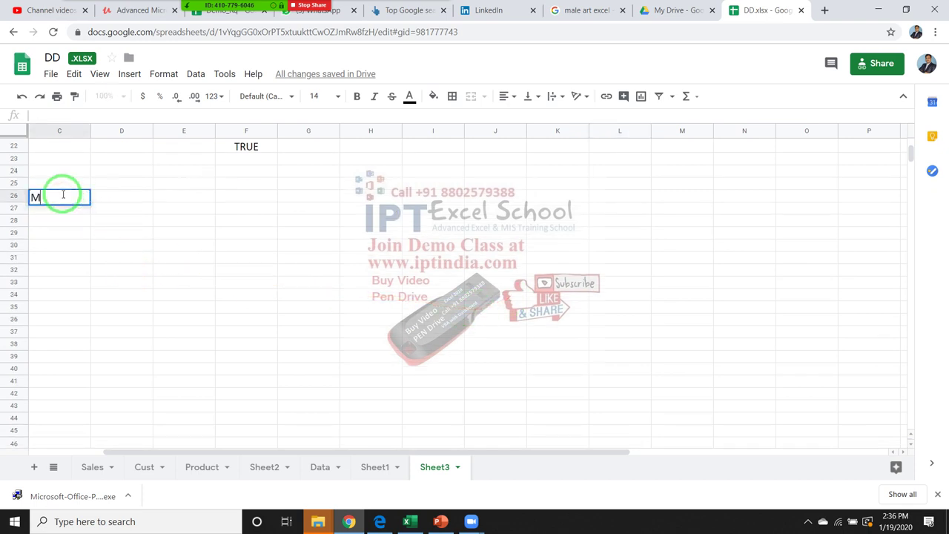
{"action": "type", "text": "onth"}
{"action": "key", "text": "Return"}
{"action": "type", "text": "1"}
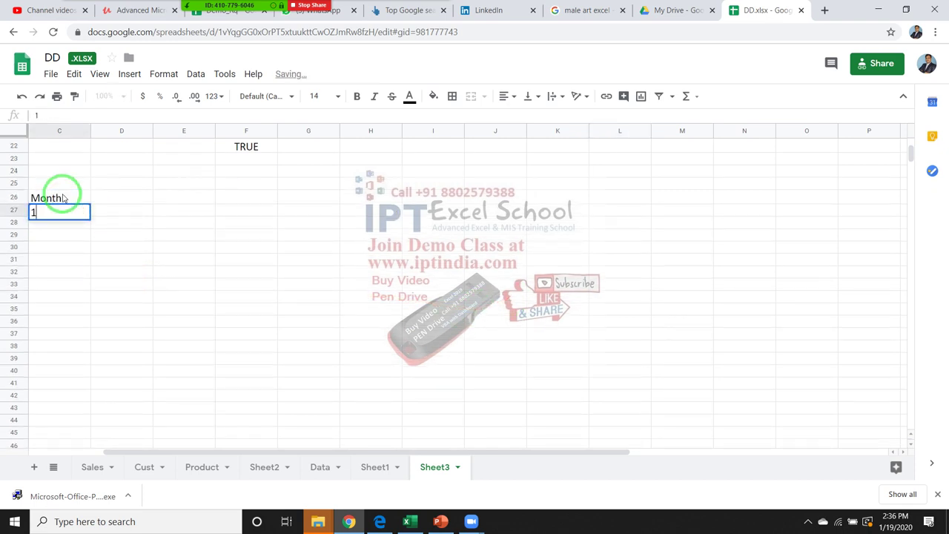
{"action": "key", "text": "Return"}
{"action": "type", "text": "2"}
{"action": "key", "text": "Return"}
{"action": "type", "text": "3"}
{"action": "key", "text": "Return"}
{"action": "type", "text": "5"}
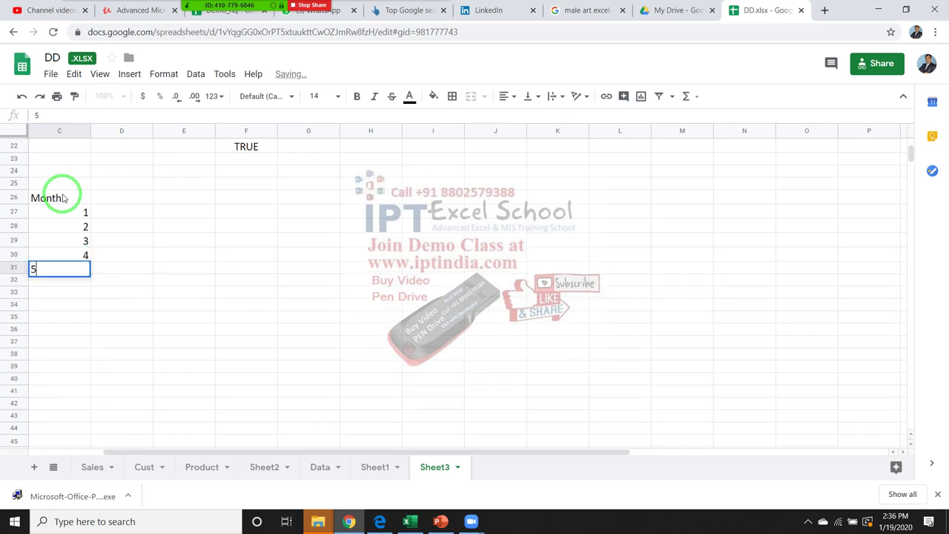
{"action": "key", "text": "Return"}
- Add a Name header in D26
{"action": "left_click", "coordinate": [122, 197]}
{"action": "type", "text": "N"}
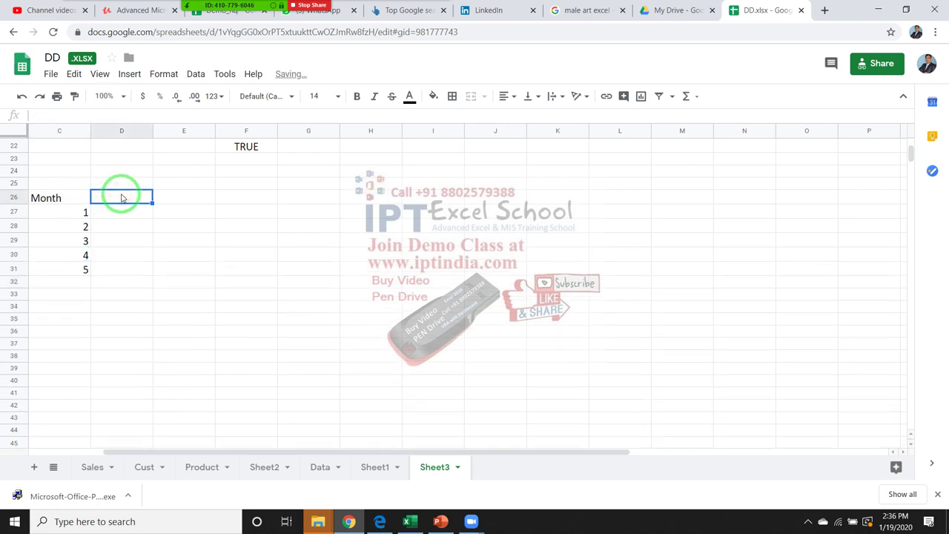
{"action": "type", "text": "ame"}
{"action": "key", "text": "Return"}
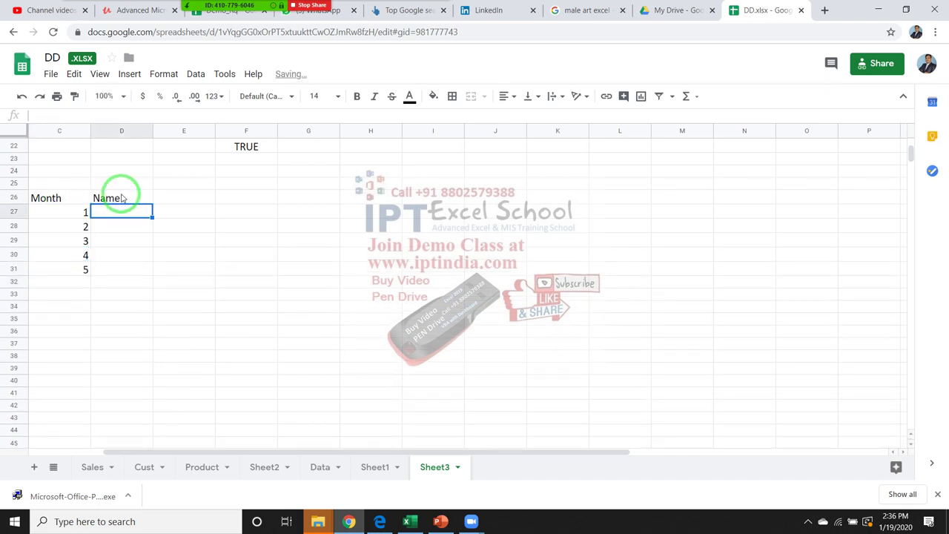
- Enter =CHOOSE(C27,"Jan","Feb","Mar","Apr","May") in D27
{"action": "type", "text": "=choo"}
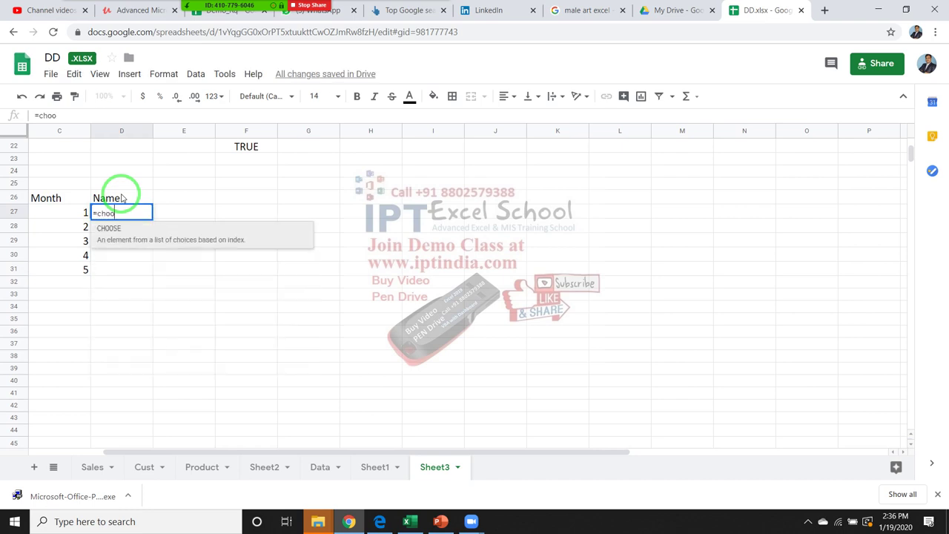
{"action": "key", "text": "Tab"}
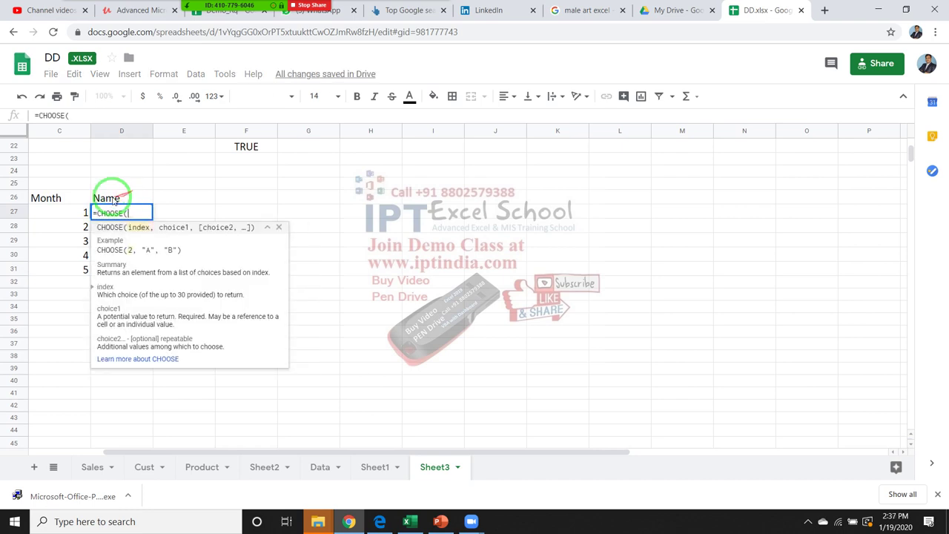
{"action": "left_click", "coordinate": [84, 213]}
{"action": "type", "text": ","}
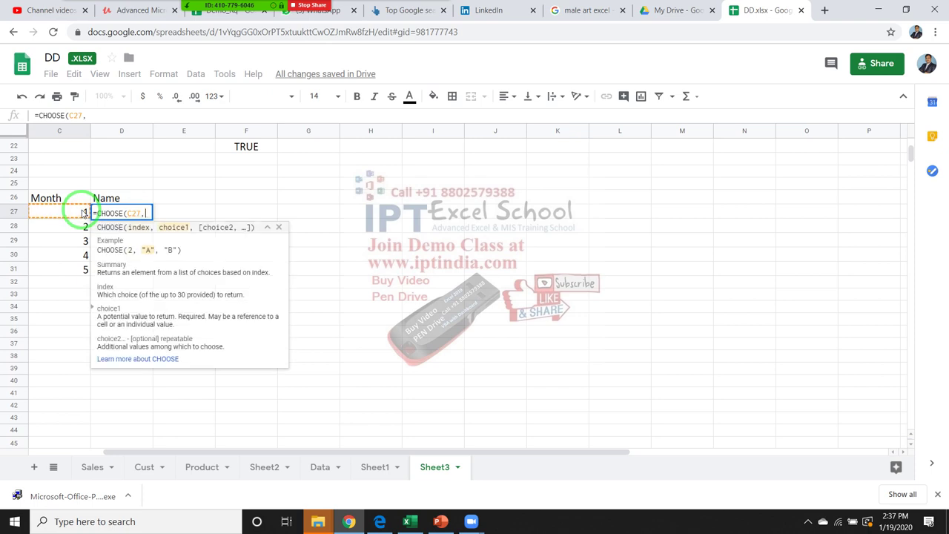
{"action": "type", "text": "\"Jan"}
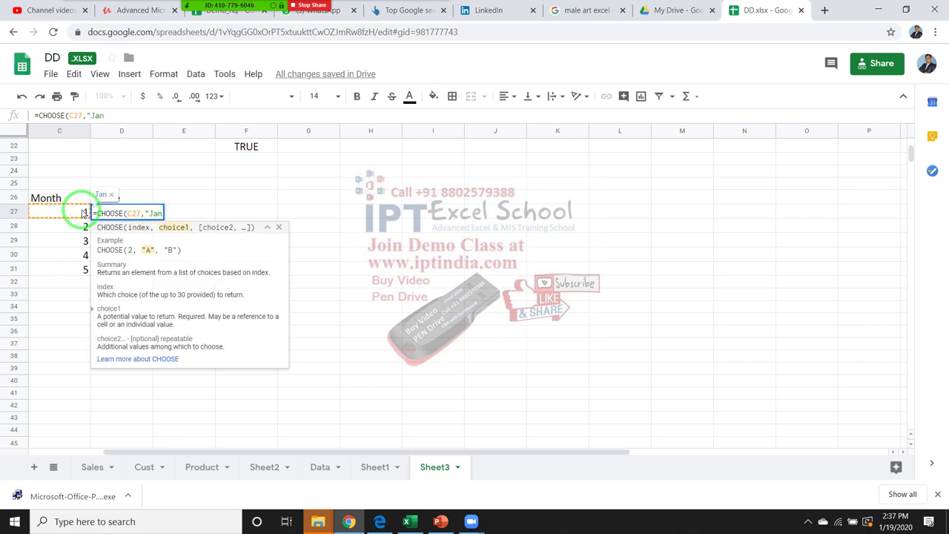
{"action": "type", "text": "\""}
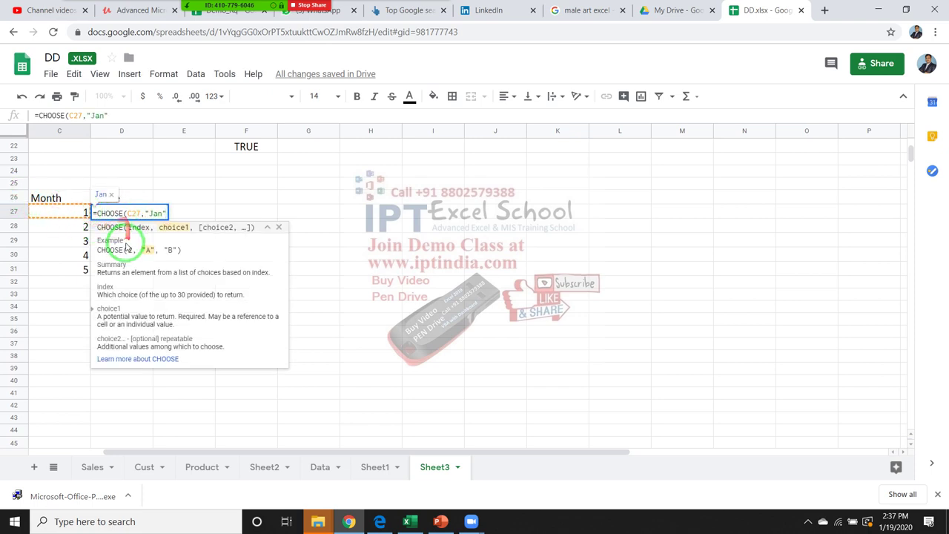
{"action": "type", "text": ","}
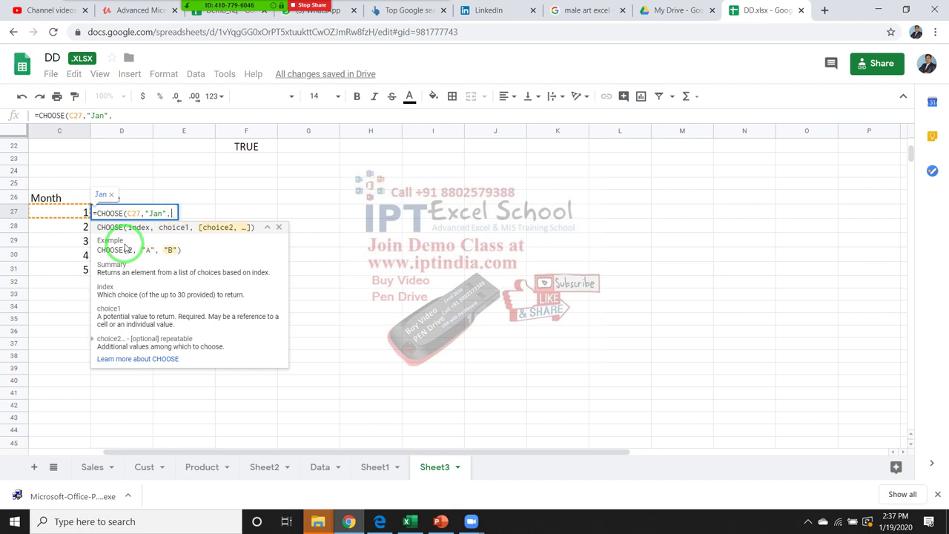
{"action": "type", "text": "Fe"}
{"action": "key", "text": "BackSpace"}
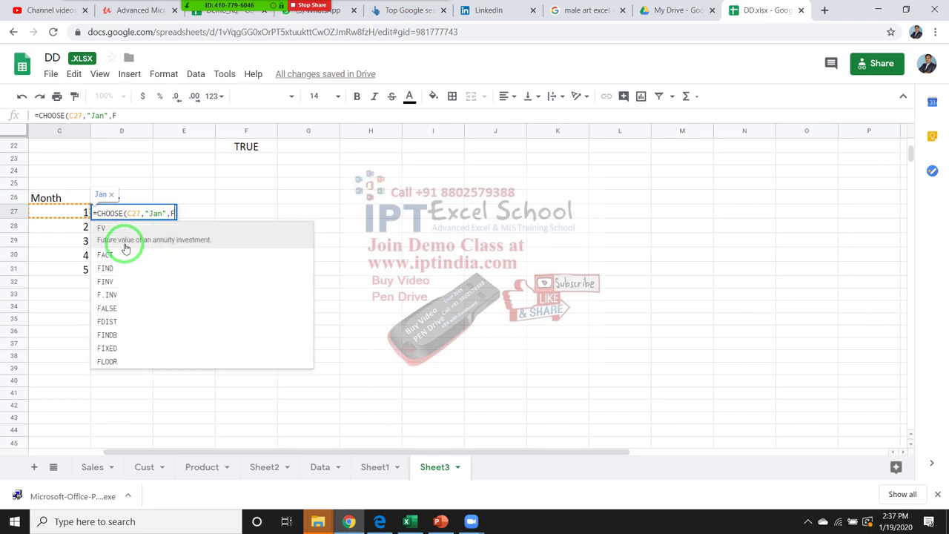
{"action": "key", "text": "BackSpace"}
{"action": "type", "text": ":Few"}
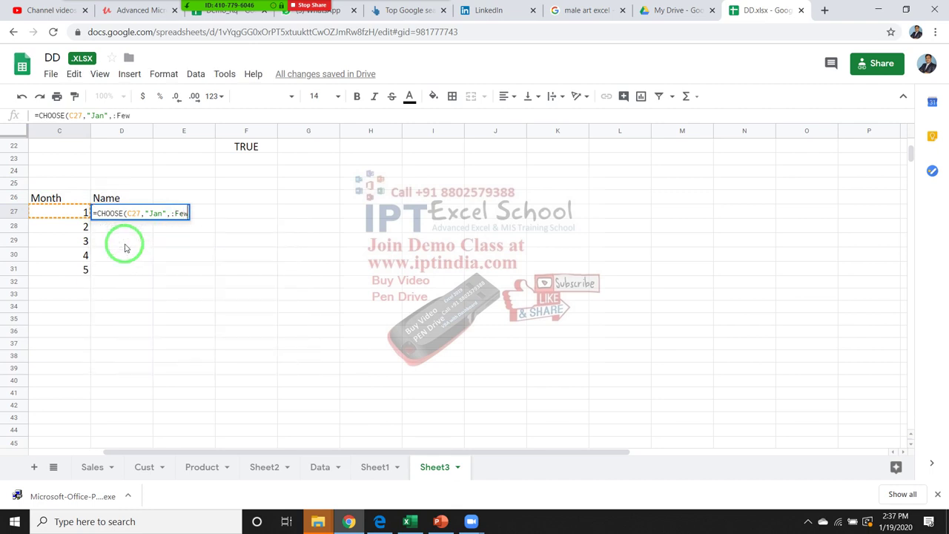
{"action": "key", "text": "BackSpace"}
{"action": "key", "text": "BackSpace"}
{"action": "key", "text": "BackSpace"}
{"action": "key", "text": "BackSpace"}
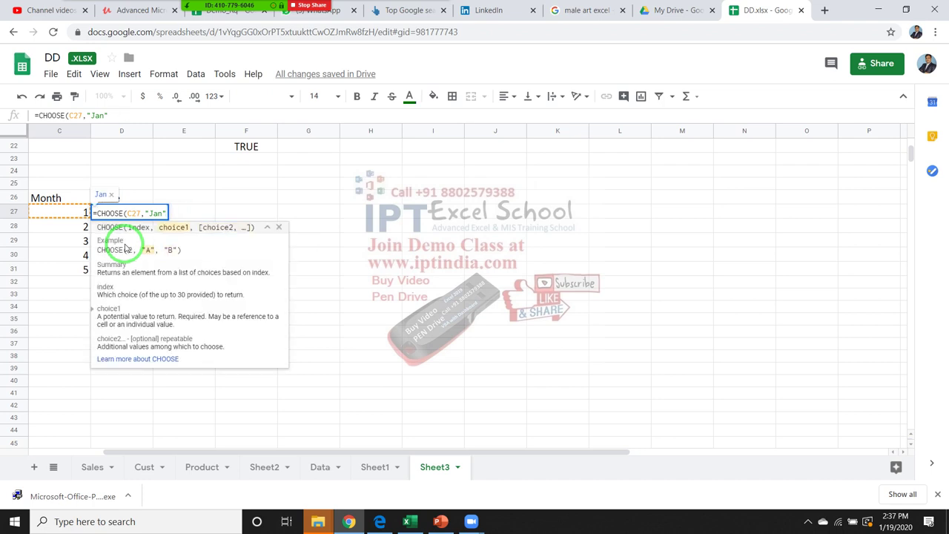
{"action": "type", "text": ",\"Feb"}
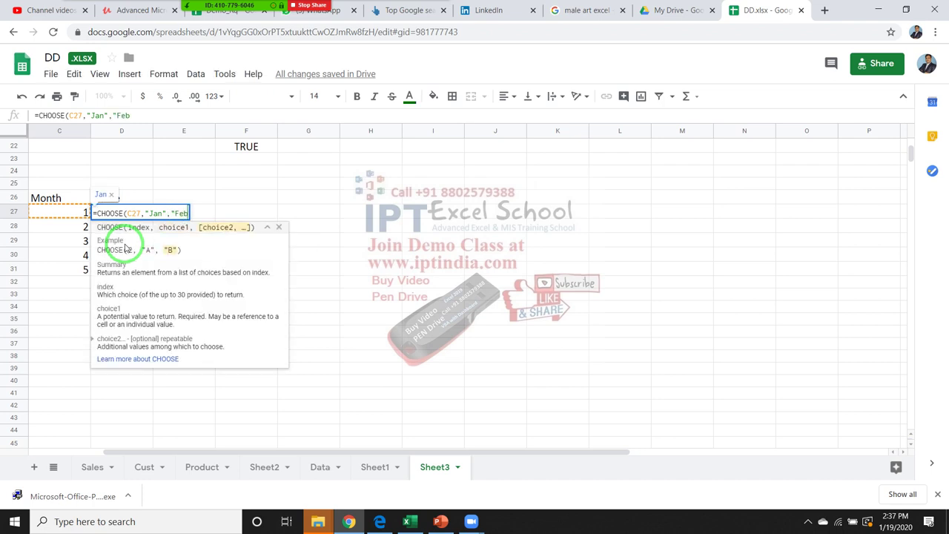
{"action": "type", "text": "\",\""}
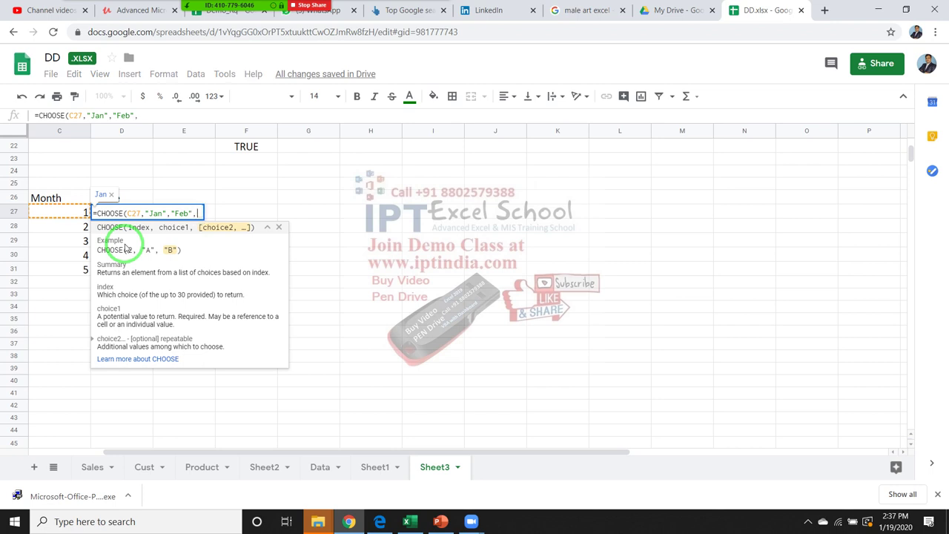
{"action": "type", "text": "Mar"}
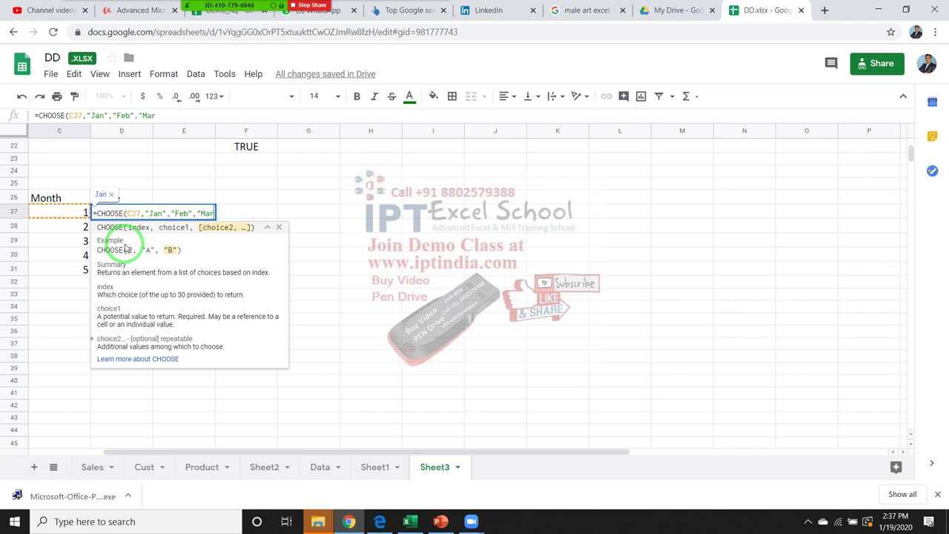
{"action": "type", "text": "\","}
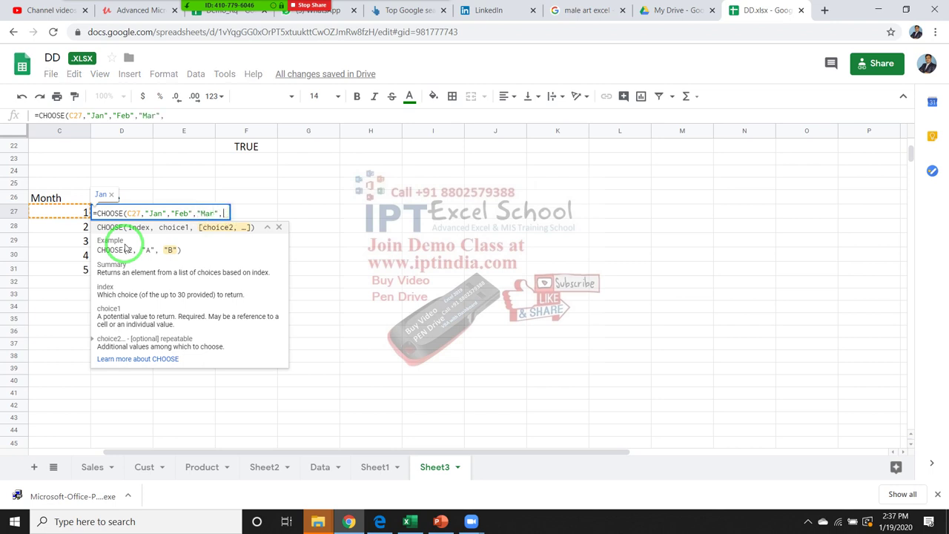
{"action": "type", "text": "\"A"}
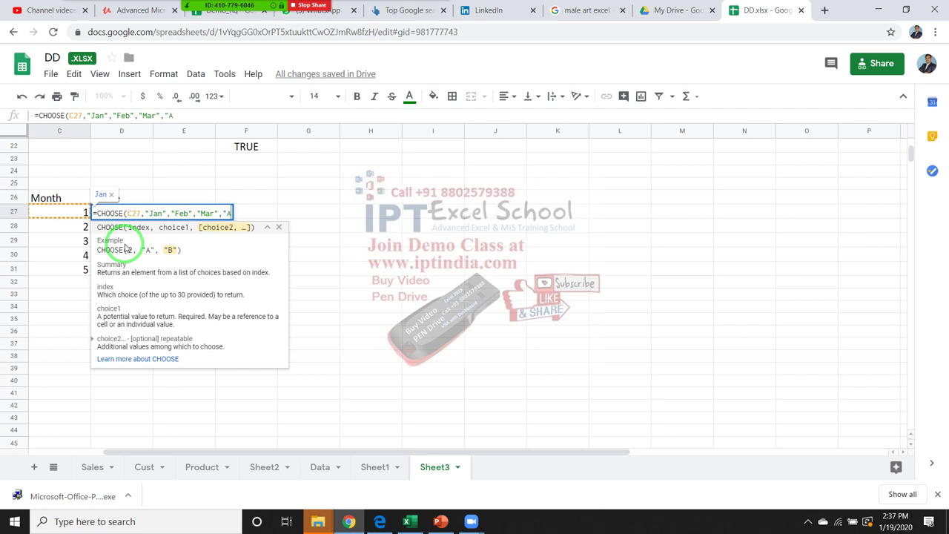
{"action": "type", "text": "pr\""}
{"action": "type", "text": ",\""}
{"action": "type", "text": "May\""}
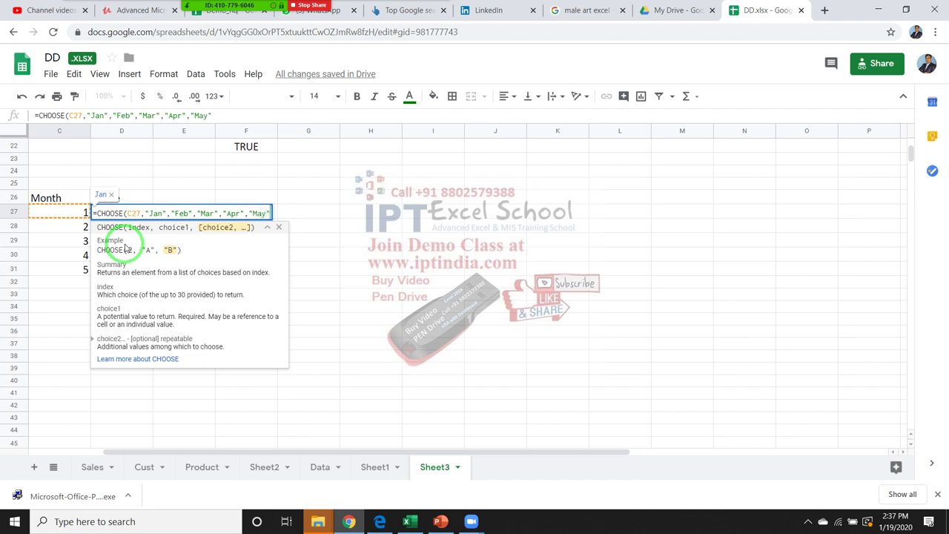
{"action": "type", "text": ")"}
{"action": "key", "text": "Return"}
- Copy the CHOOSE formula down from D27 to D31
{"action": "key", "text": "Up"}
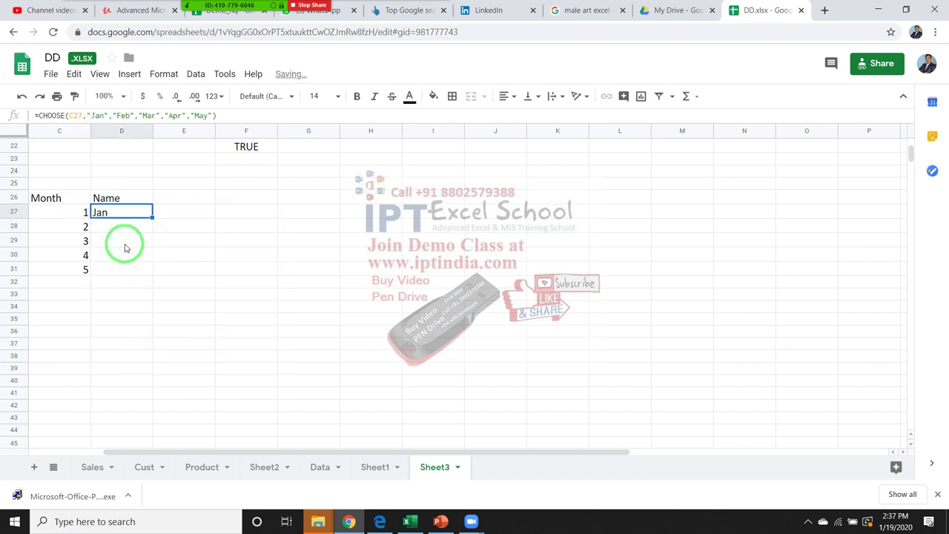
{"action": "double_click", "coordinate": [152, 218]}
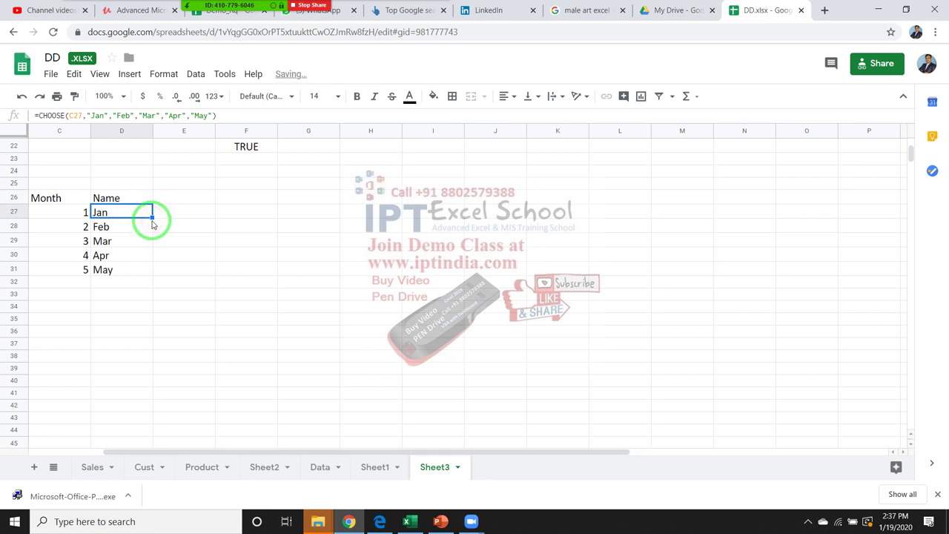
{"action": "left_click", "coordinate": [84, 214]}
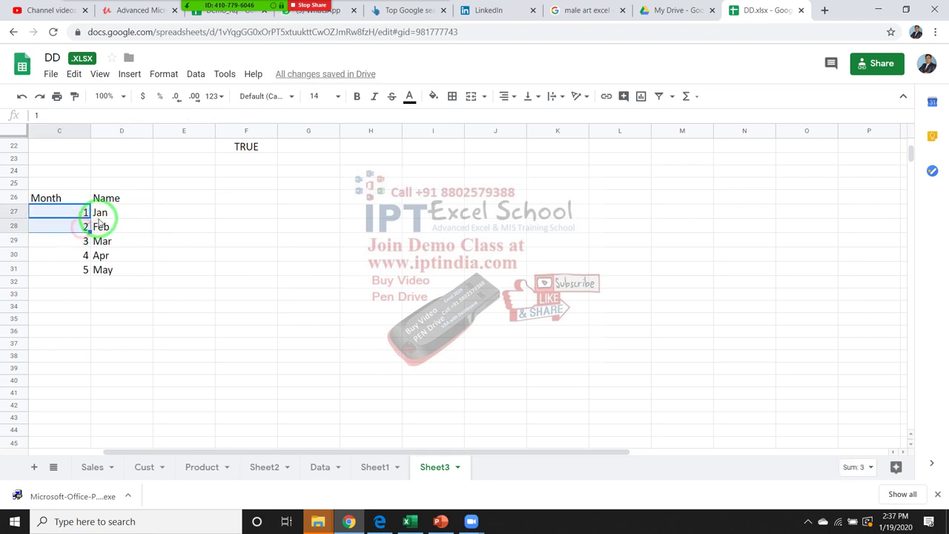
- Add a Code header in E26 with codes 11, 22, 33 and 44 below it
{"action": "left_click", "coordinate": [99, 215]}
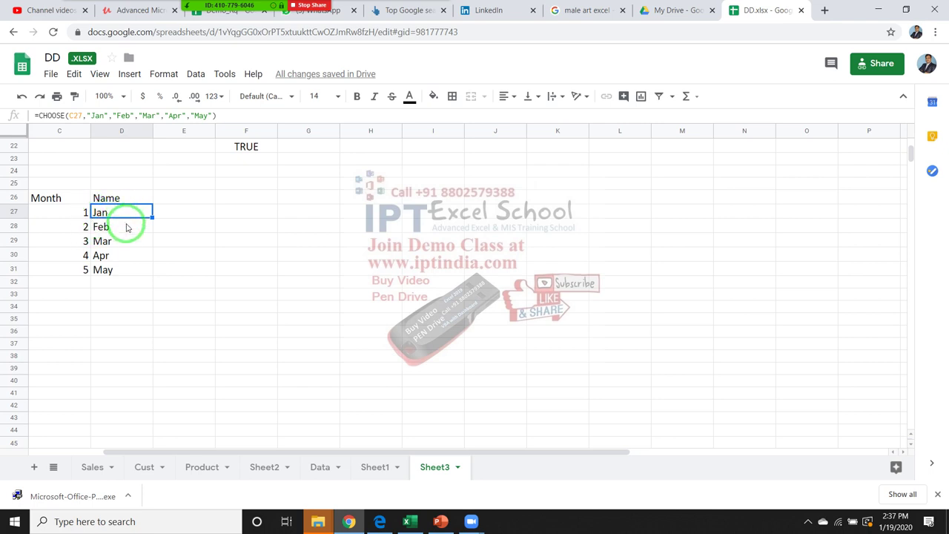
{"action": "left_click", "coordinate": [185, 218]}
{"action": "left_click", "coordinate": [184, 200]}
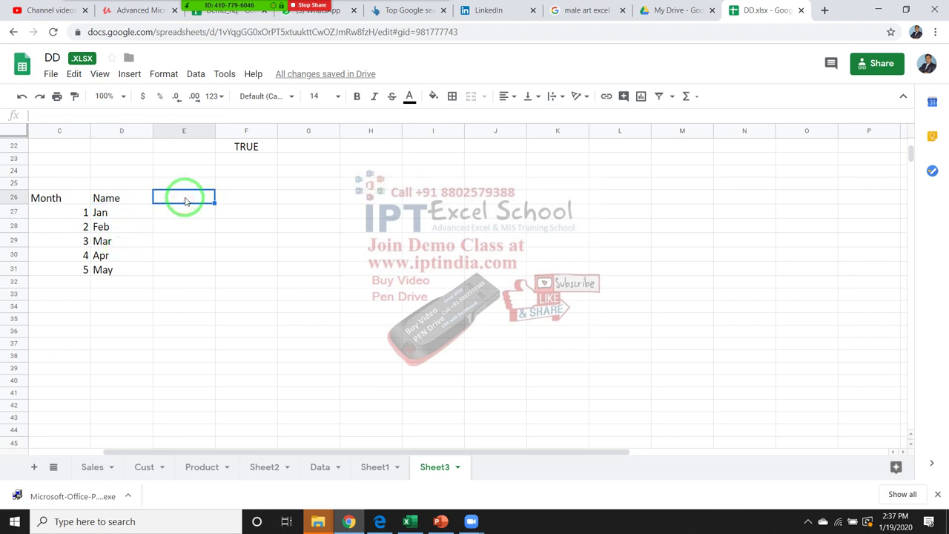
{"action": "type", "text": "Code"}
{"action": "key", "text": "Return"}
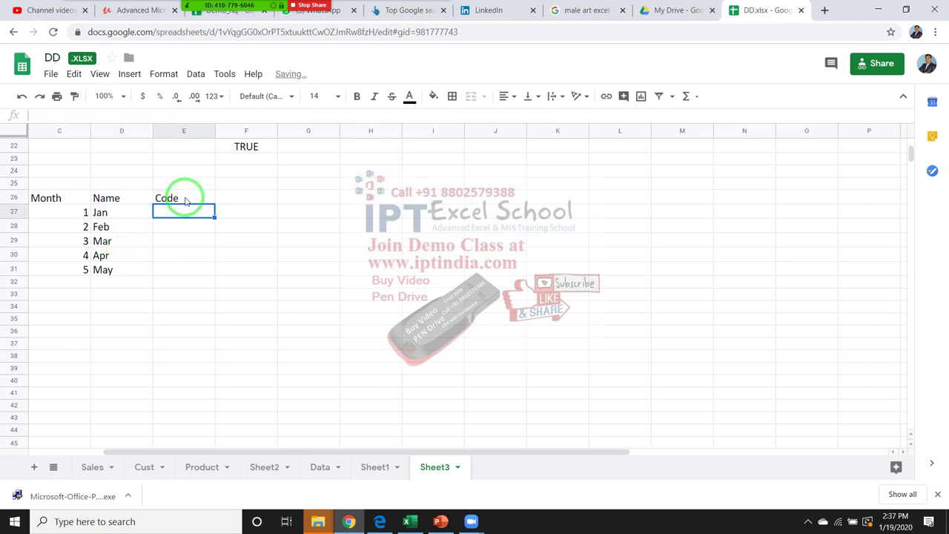
{"action": "type", "text": "11"}
{"action": "key", "text": "Return"}
{"action": "type", "text": "22"}
{"action": "key", "text": "Return"}
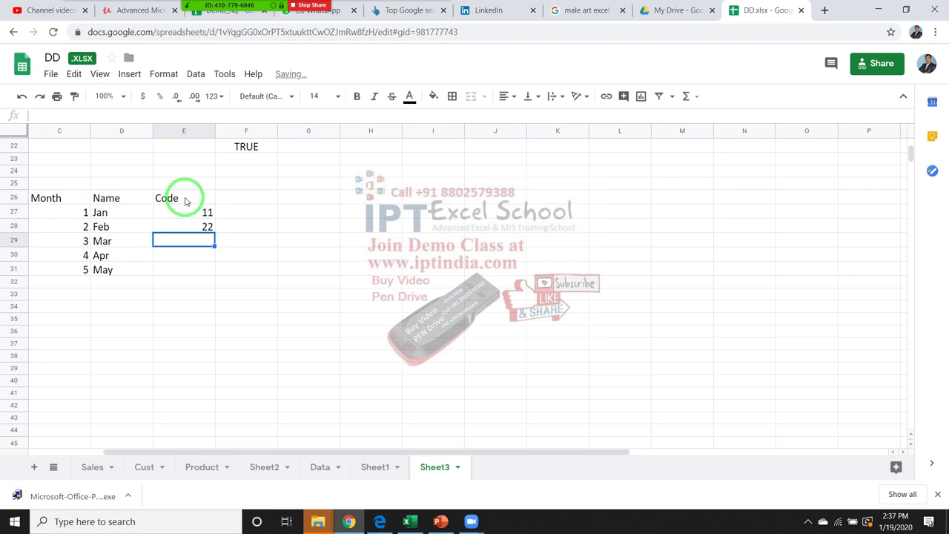
{"action": "type", "text": "33"}
{"action": "key", "text": "Return"}
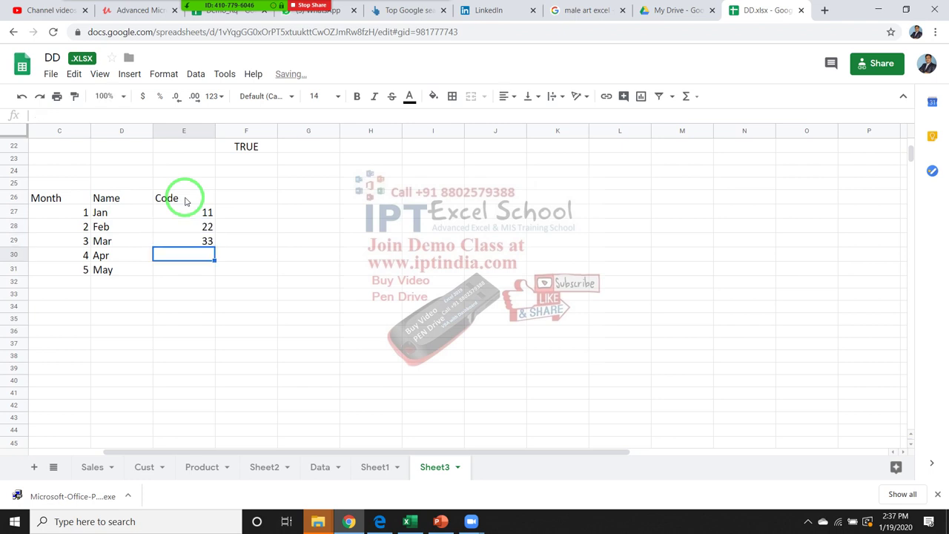
{"action": "type", "text": "44"}
{"action": "key", "text": "Return"}
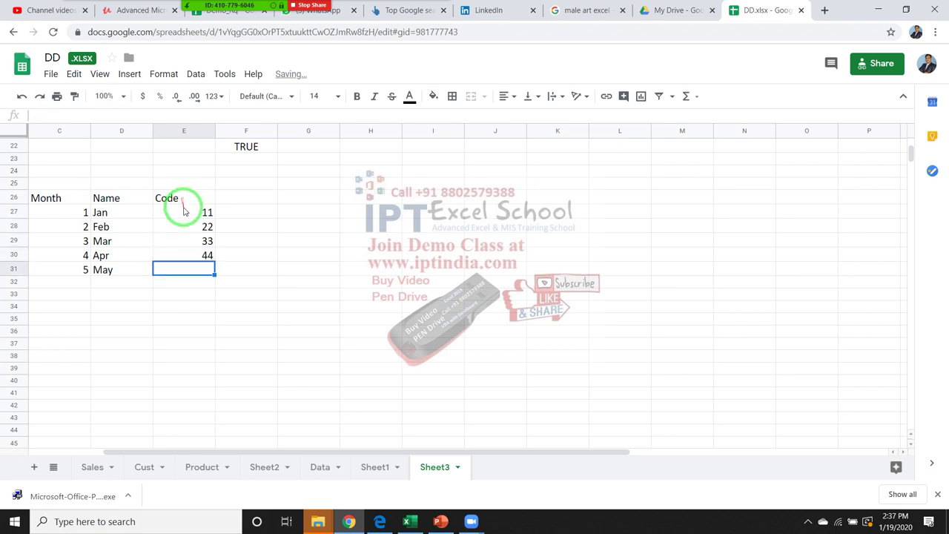
- Select the code values and the Month numbers C27:C31 to check their totals
{"action": "left_click_drag", "start_coordinate": [186, 212], "coordinate": [183, 254]}
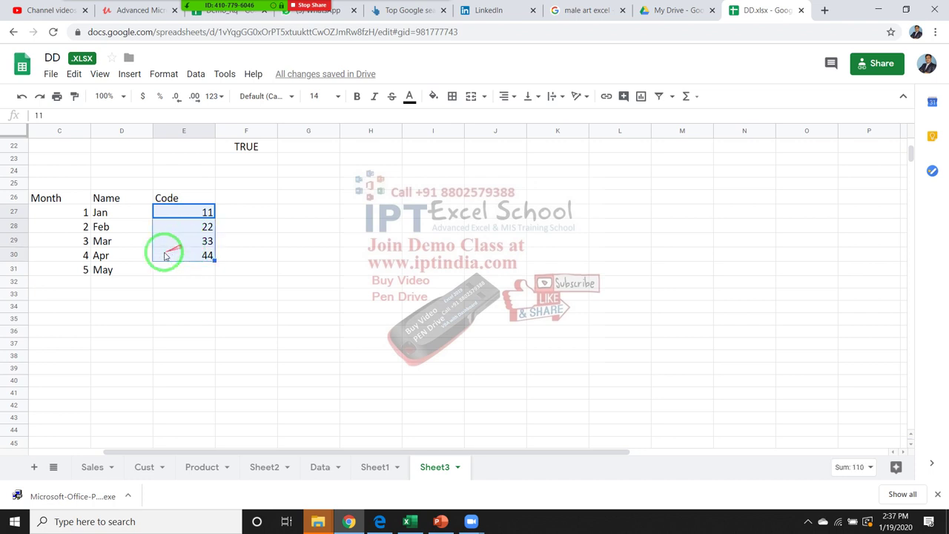
{"action": "left_click_drag", "start_coordinate": [78, 214], "coordinate": [78, 270]}
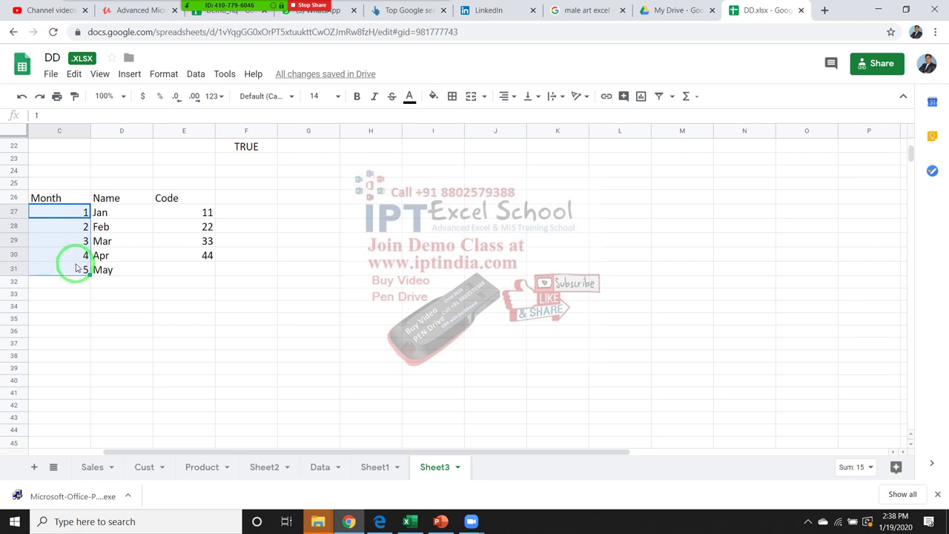
{"action": "left_click", "coordinate": [219, 212]}
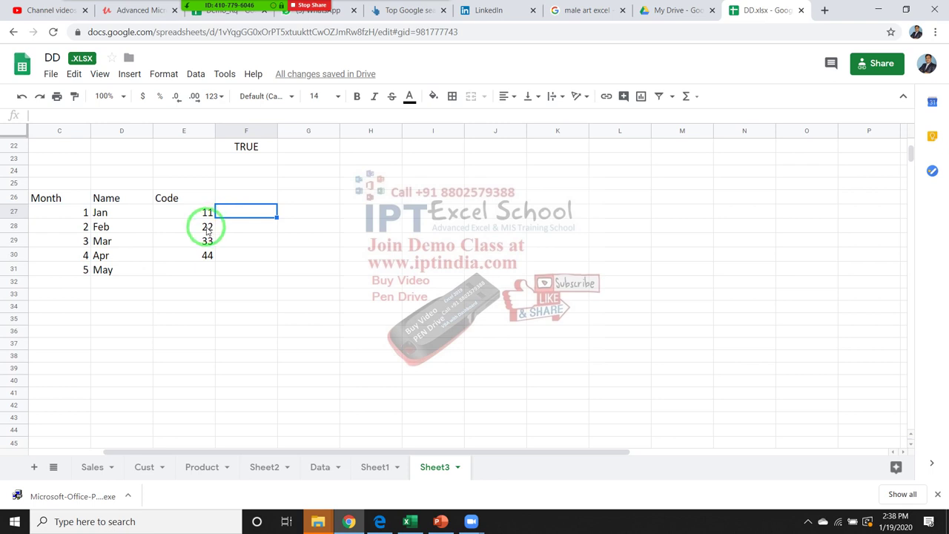
- Enter =SWITCH(E27,11,"Delhi",22,"Mumbai",33,"Kolcuta",44,"chennai") in F27
{"action": "type", "text": "=sw"}
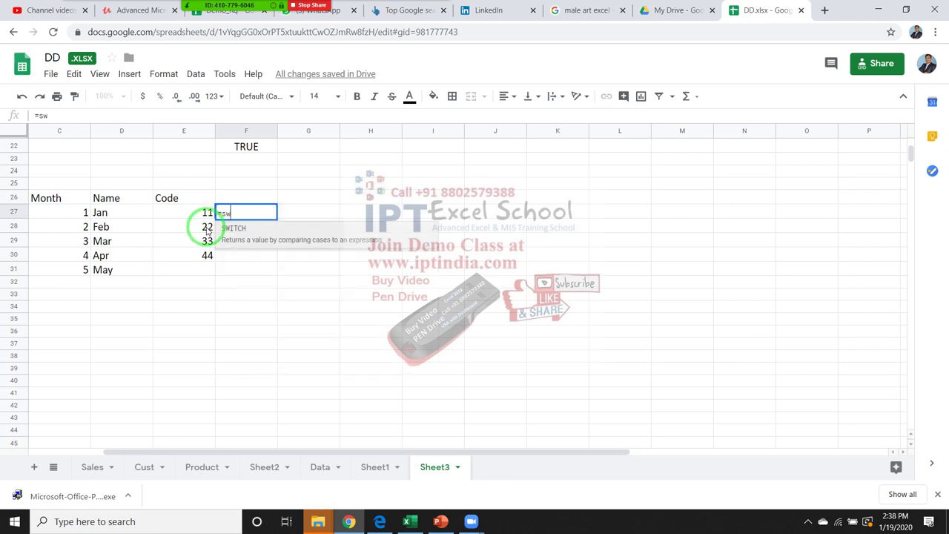
{"action": "key", "text": "Tab"}
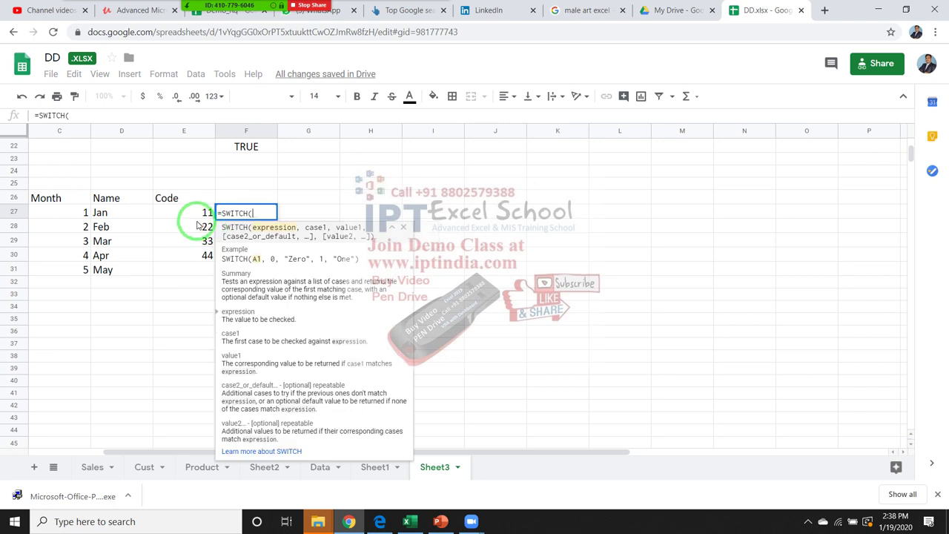
{"action": "left_click", "coordinate": [197, 214]}
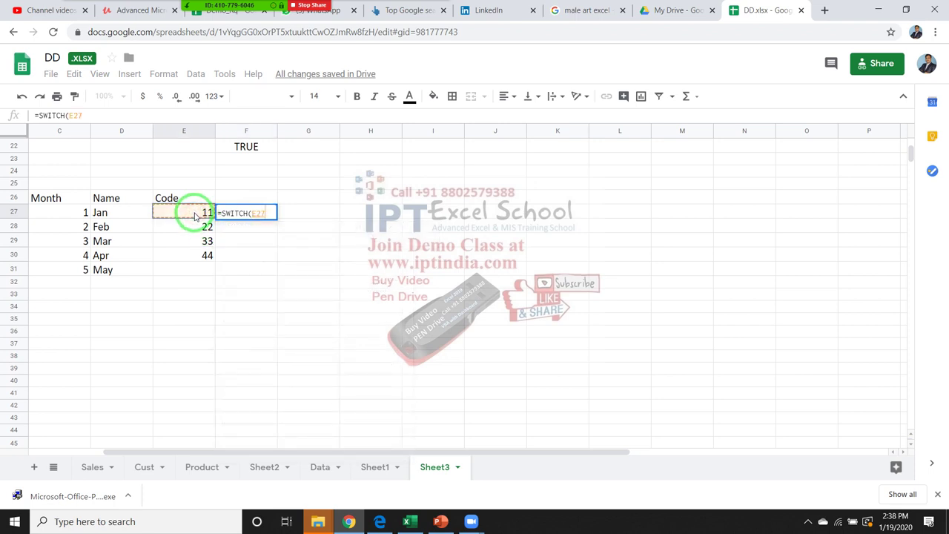
{"action": "type", "text": ","}
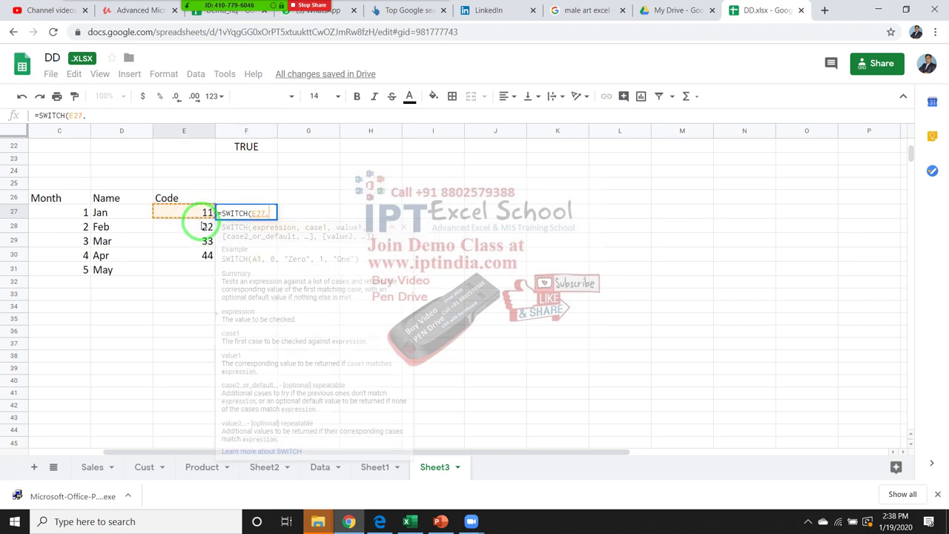
{"action": "type", "text": "1"}
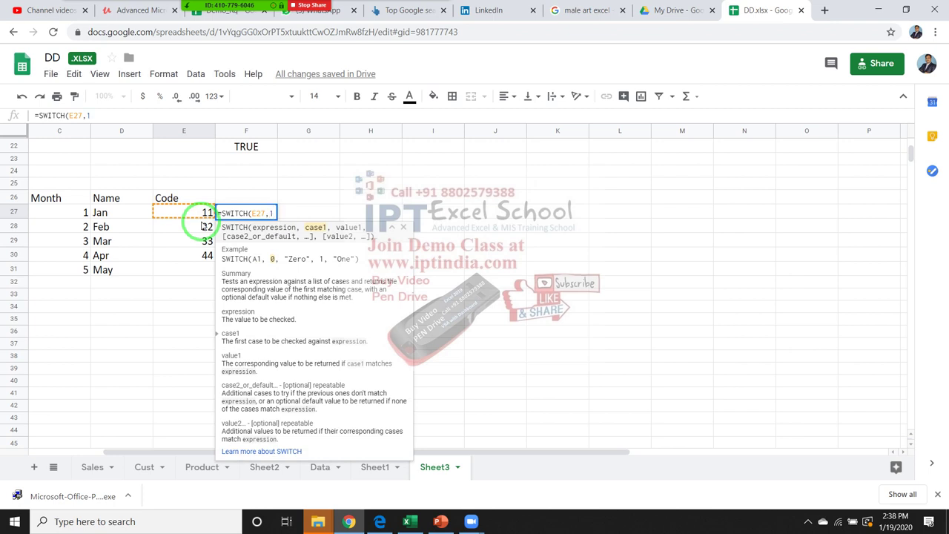
{"action": "type", "text": ","}
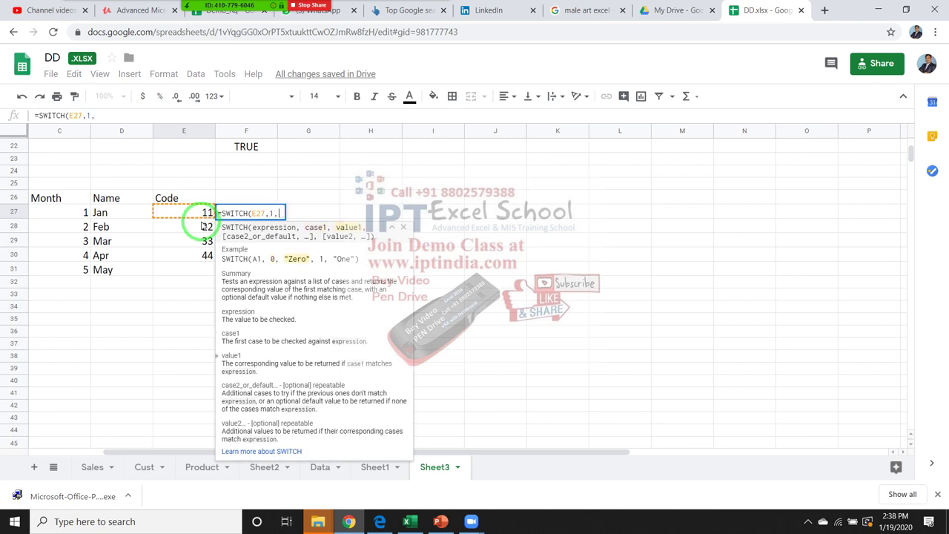
{"action": "type", "text": "\""}
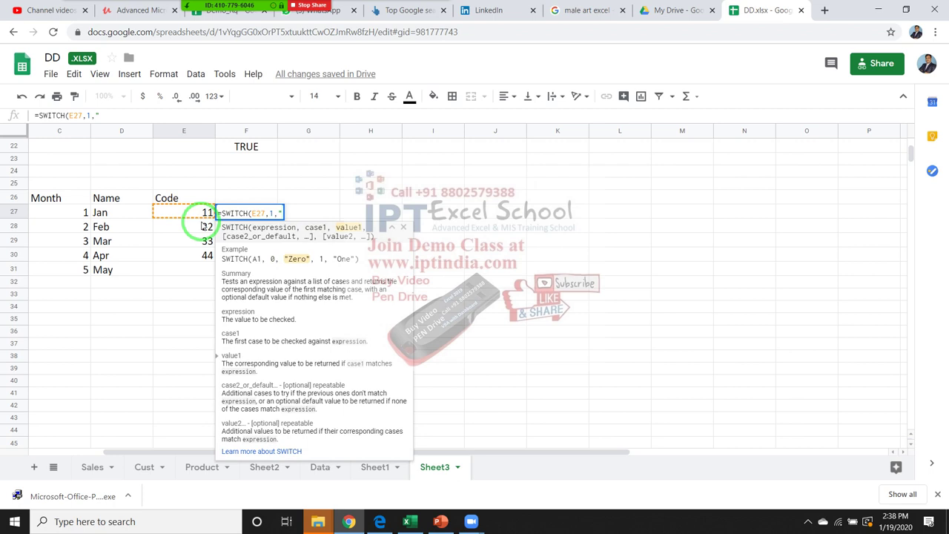
{"action": "type", "text": "De"}
{"action": "type", "text": "lhi\""}
{"action": "left_click", "coordinate": [270, 213]}
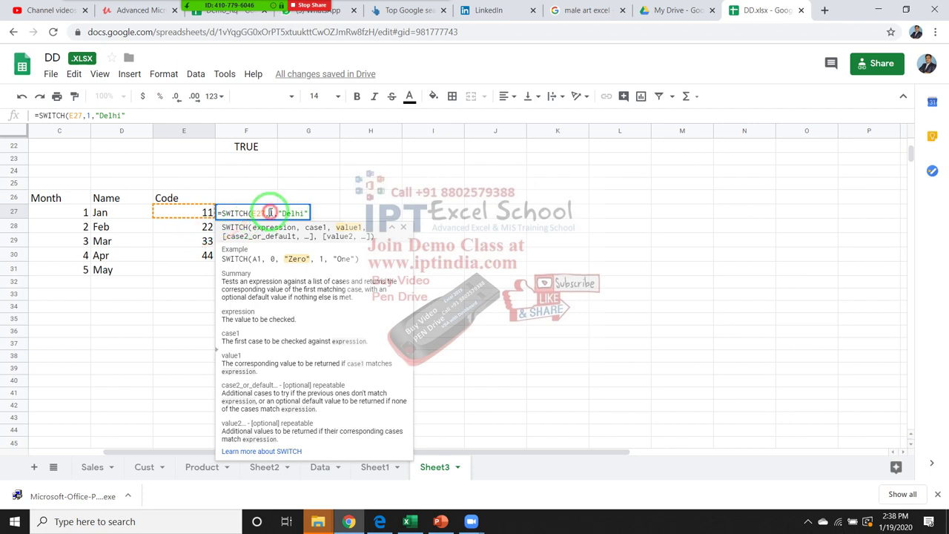
{"action": "type", "text": "1"}
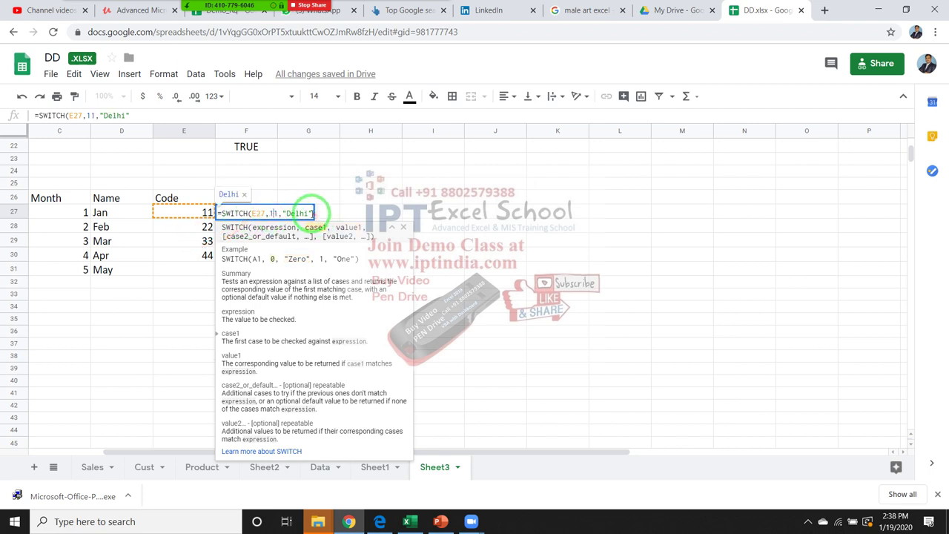
{"action": "left_click", "coordinate": [317, 214]}
{"action": "type", "text": ","}
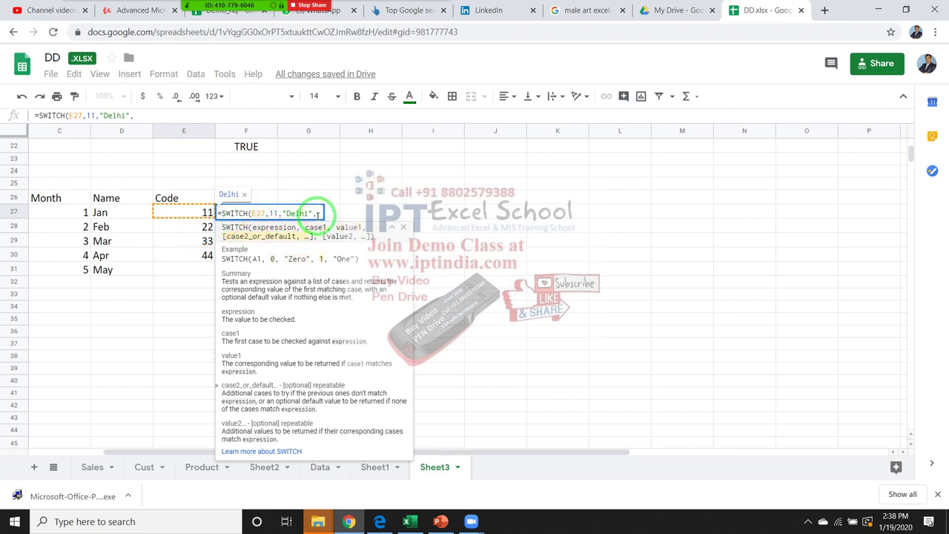
{"action": "type", "text": "22,\""}
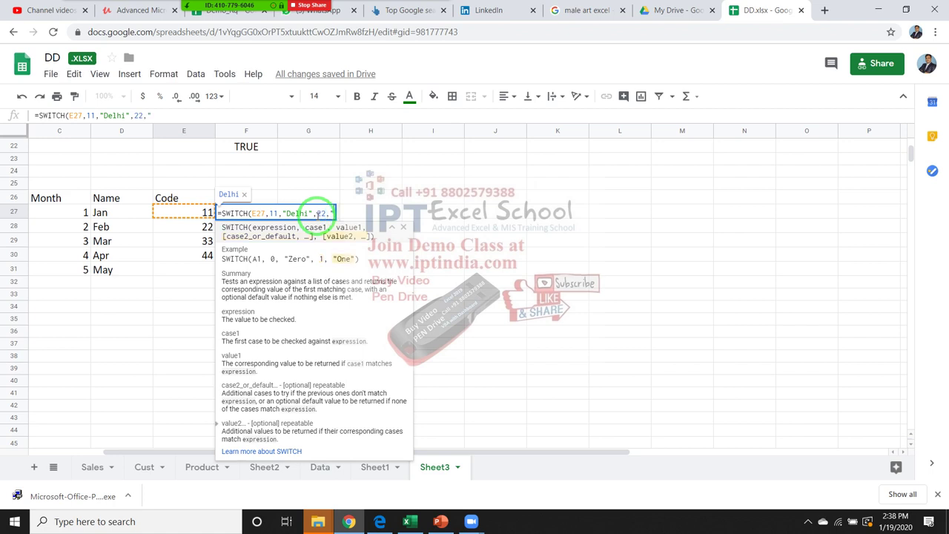
{"action": "type", "text": "Mumba"}
{"action": "type", "text": "i\""}
{"action": "type", "text": ",33,"}
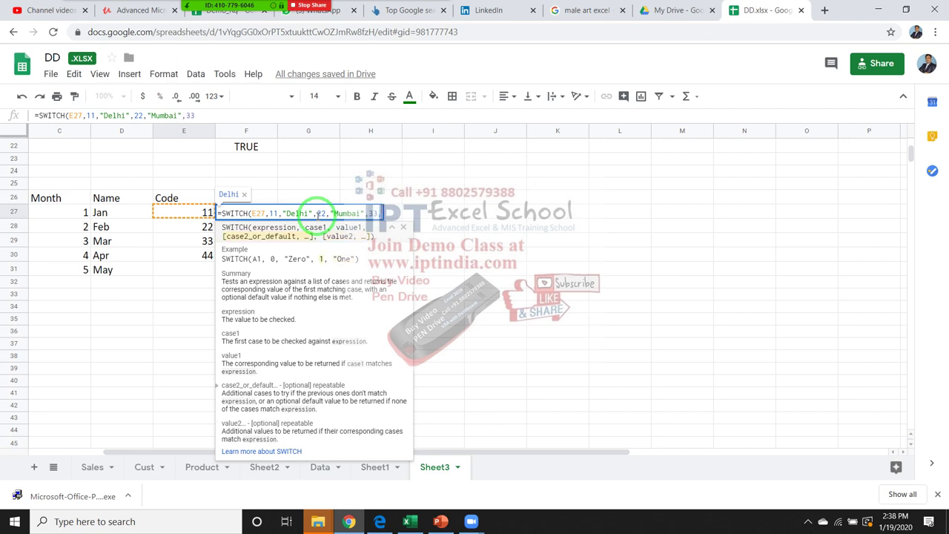
{"action": "type", "text": "\"Kol"}
{"action": "type", "text": "cuta\","}
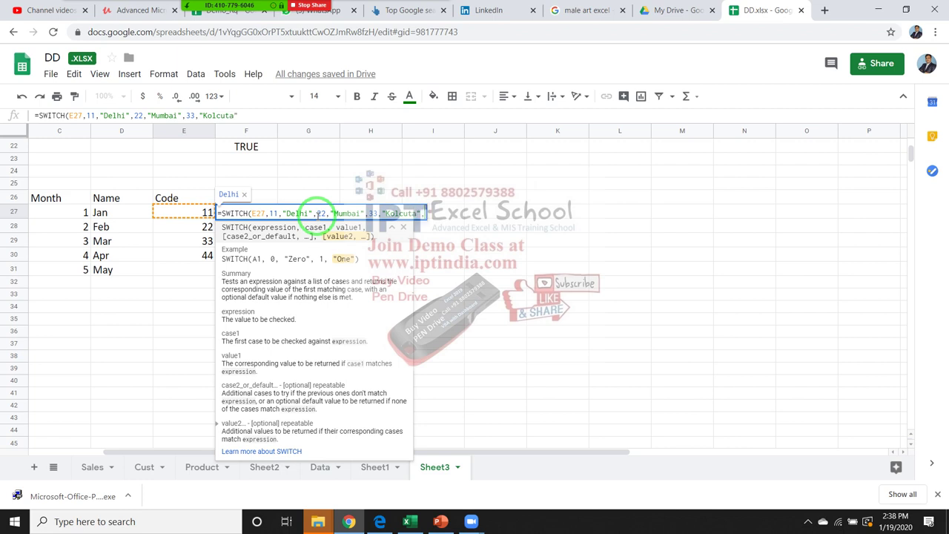
{"action": "type", "text": "44"}
{"action": "type", "text": ","}
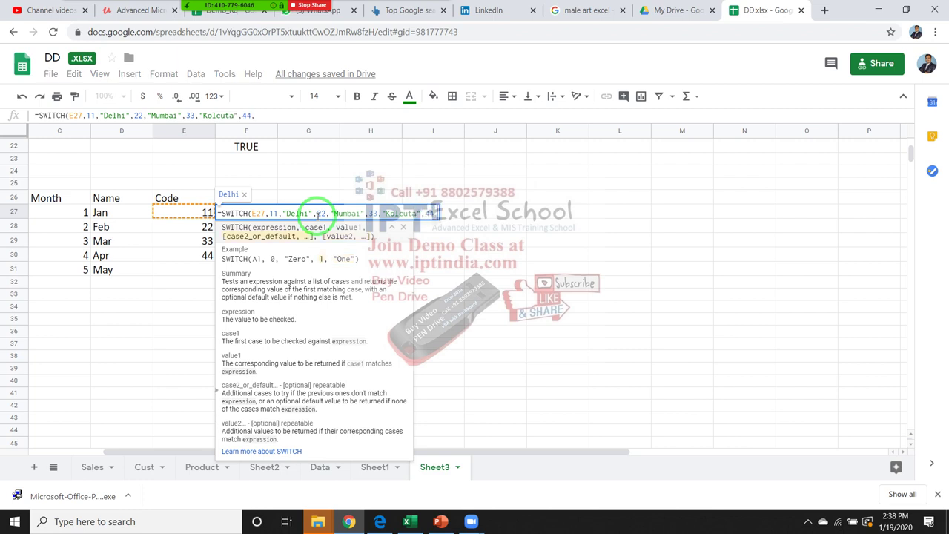
{"action": "type", "text": "\"che"}
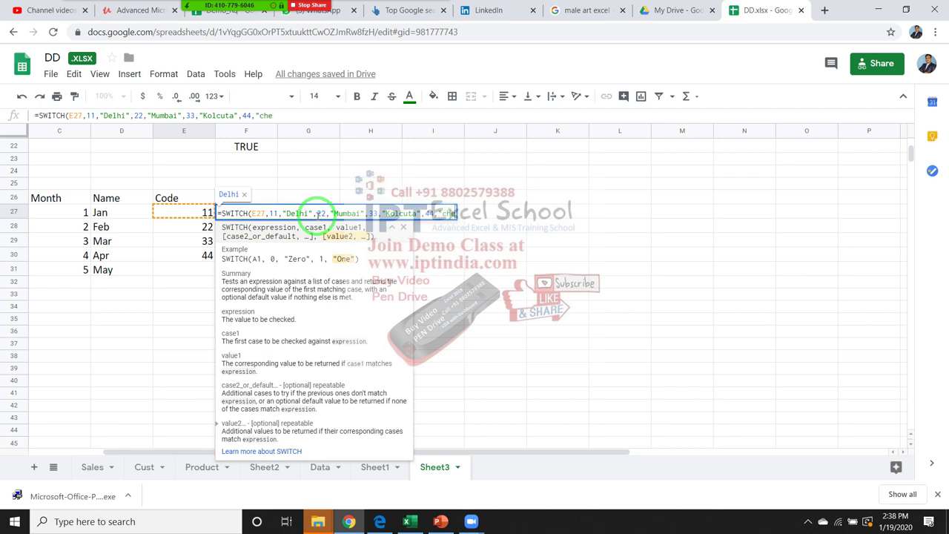
{"action": "type", "text": "nnai\""}
{"action": "key", "text": "Return"}
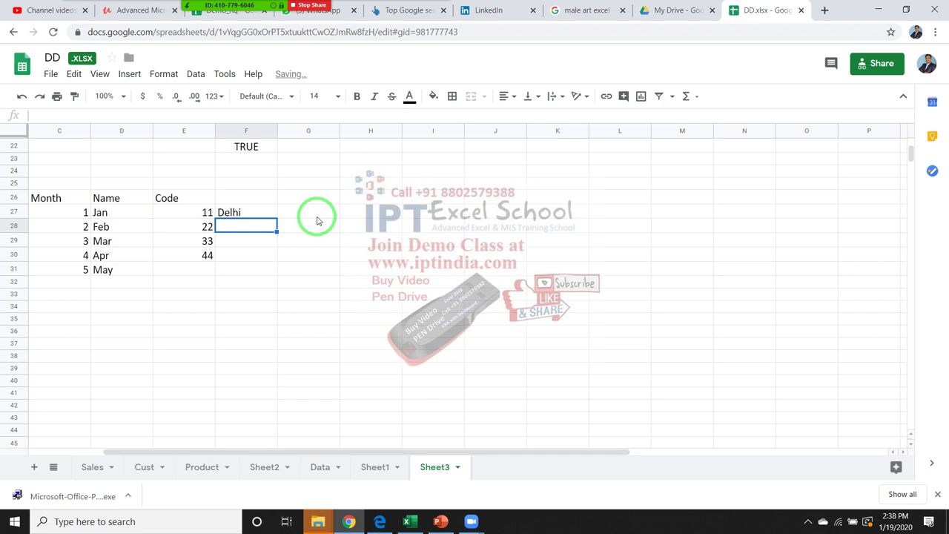
- Fill the SWITCH formula from F27 down beside the codes, then bring up the Insert menu
{"action": "key", "text": "Up"}
{"action": "double_click", "coordinate": [276, 217]}
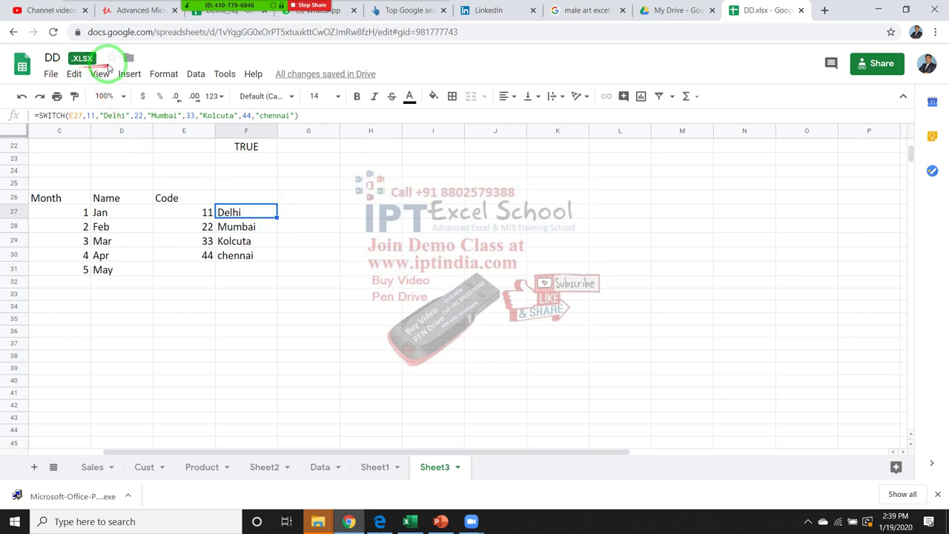
{"action": "left_click", "coordinate": [129, 73]}
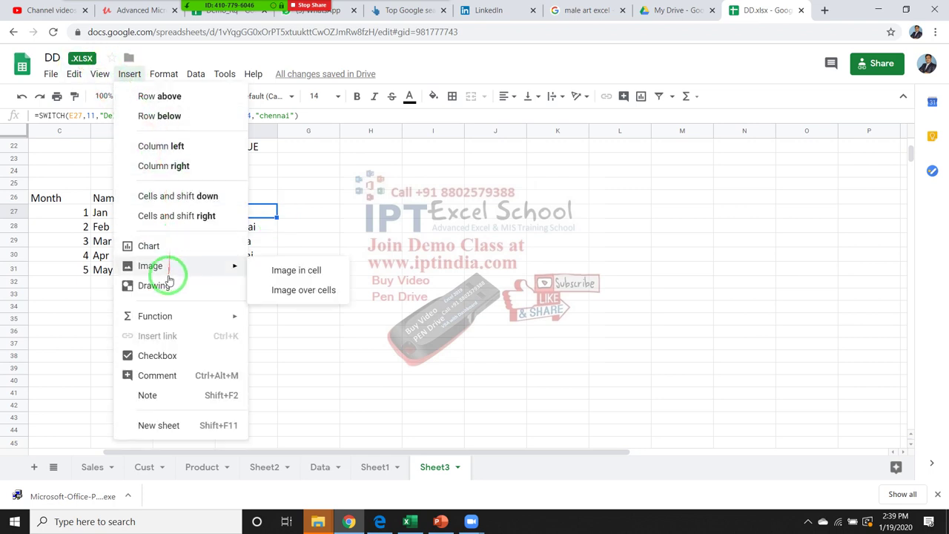
{"action": "mouse_move", "coordinate": [155, 316]}
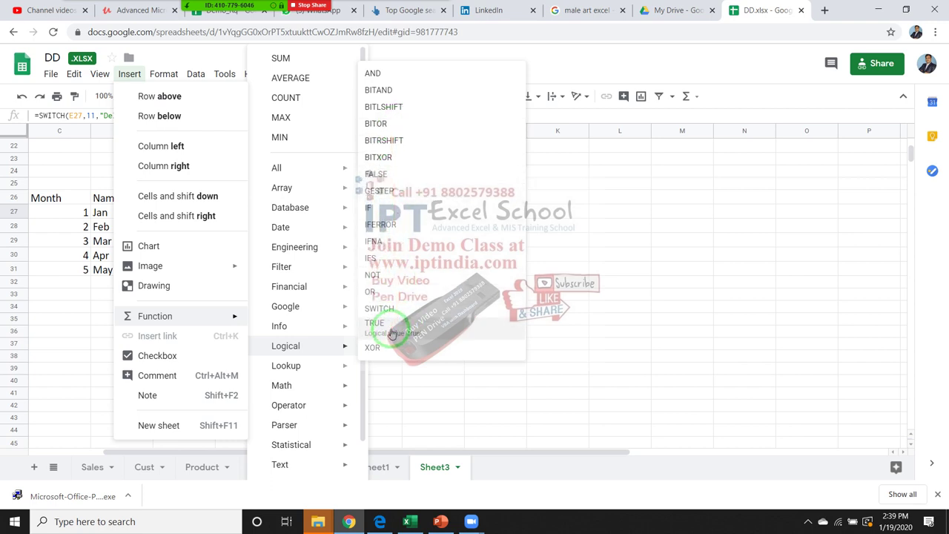
{"action": "mouse_move", "coordinate": [296, 464]}
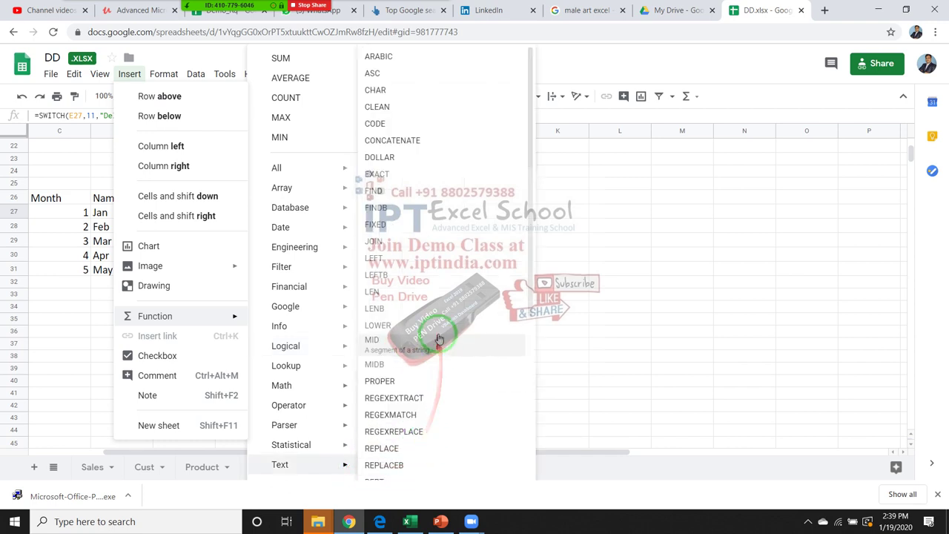
- Browse the Text functions list, dismiss it, and minimise Sheets to the desktop with Win+D
{"action": "scroll", "coordinate": [439, 339], "scroll_direction": "down", "scroll_amount": 4}
{"action": "scroll", "coordinate": [439, 339], "scroll_direction": "down", "scroll_amount": 1}
{"action": "scroll", "coordinate": [439, 338], "scroll_direction": "up", "scroll_amount": 5}
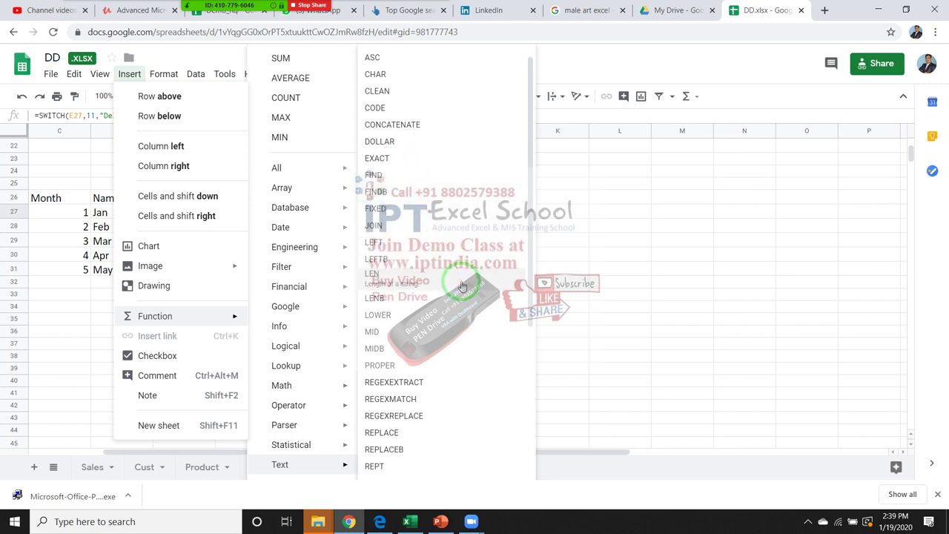
{"action": "scroll", "coordinate": [462, 285], "scroll_direction": "down", "scroll_amount": 1}
{"action": "scroll", "coordinate": [445, 271], "scroll_direction": "down", "scroll_amount": 1}
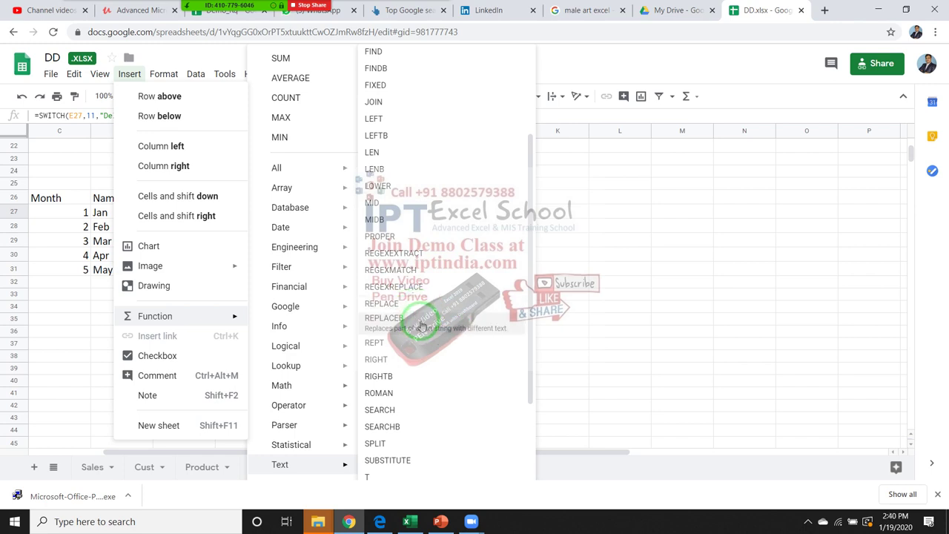
{"action": "scroll", "coordinate": [428, 337], "scroll_direction": "down", "scroll_amount": 1}
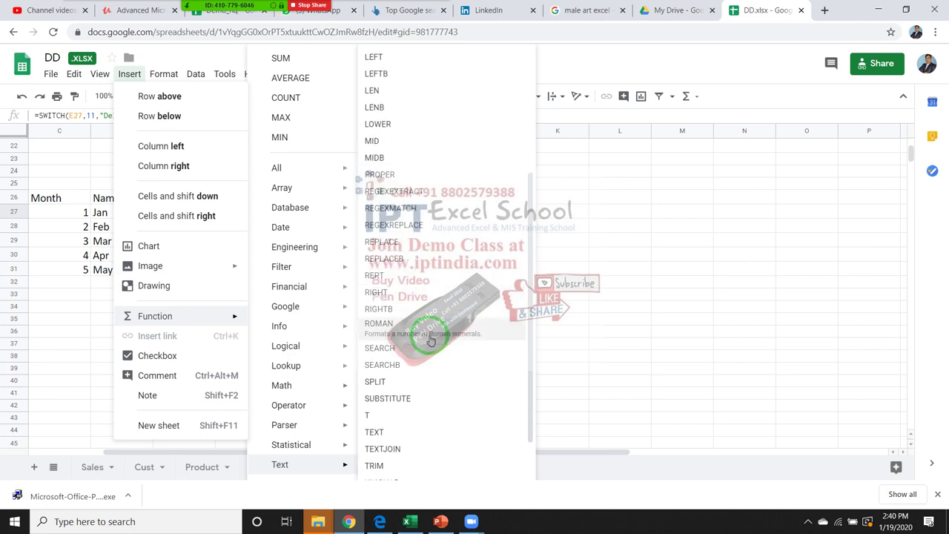
{"action": "scroll", "coordinate": [430, 340], "scroll_direction": "down", "scroll_amount": 1}
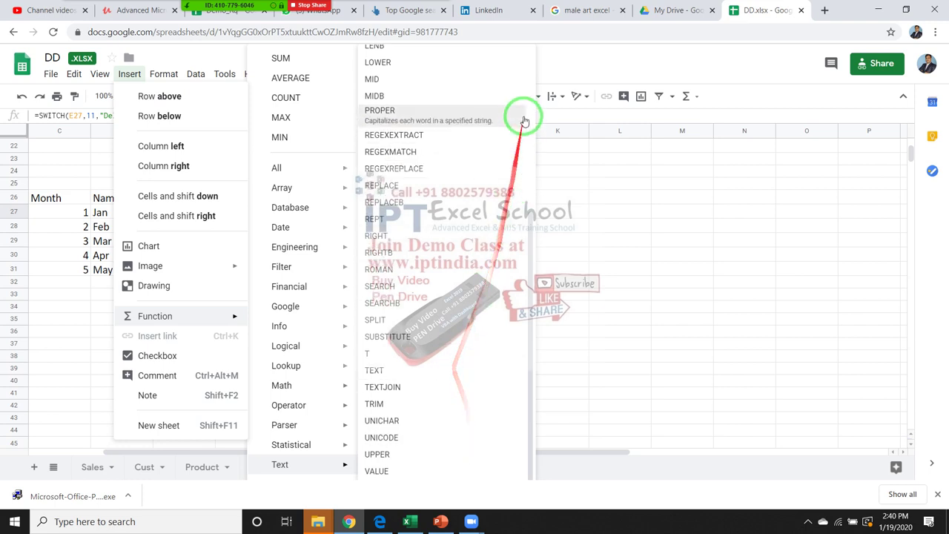
{"action": "scroll", "coordinate": [519, 123], "scroll_direction": "up", "scroll_amount": 4}
{"action": "left_click", "coordinate": [618, 221]}
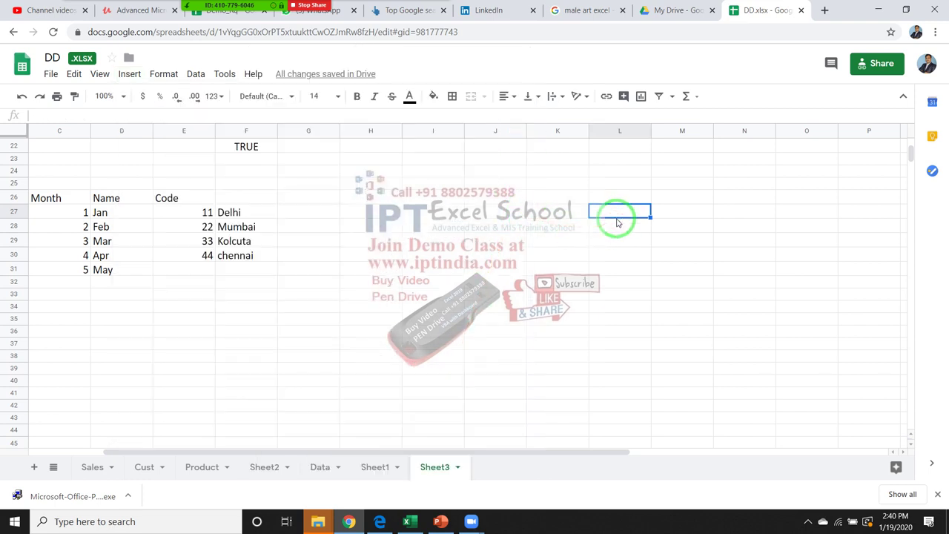
{"action": "key", "text": "super+d"}
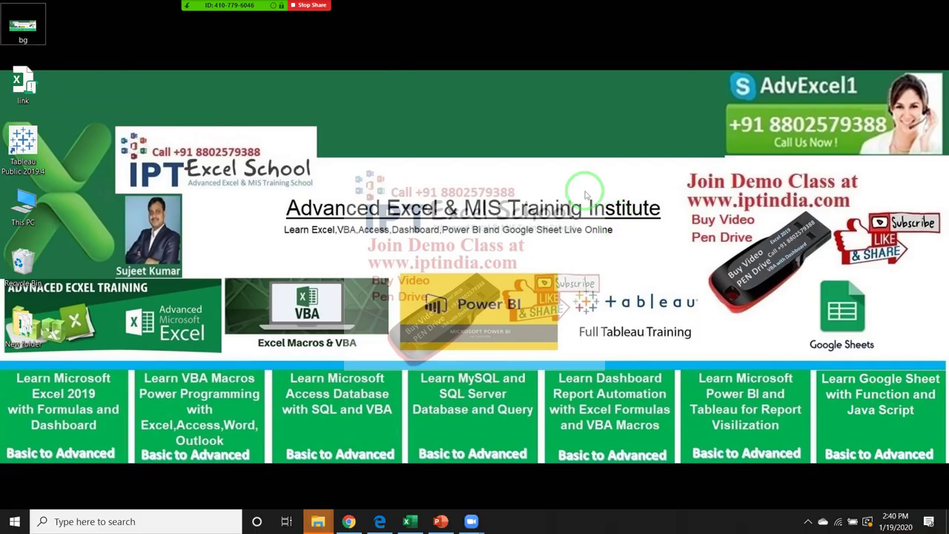